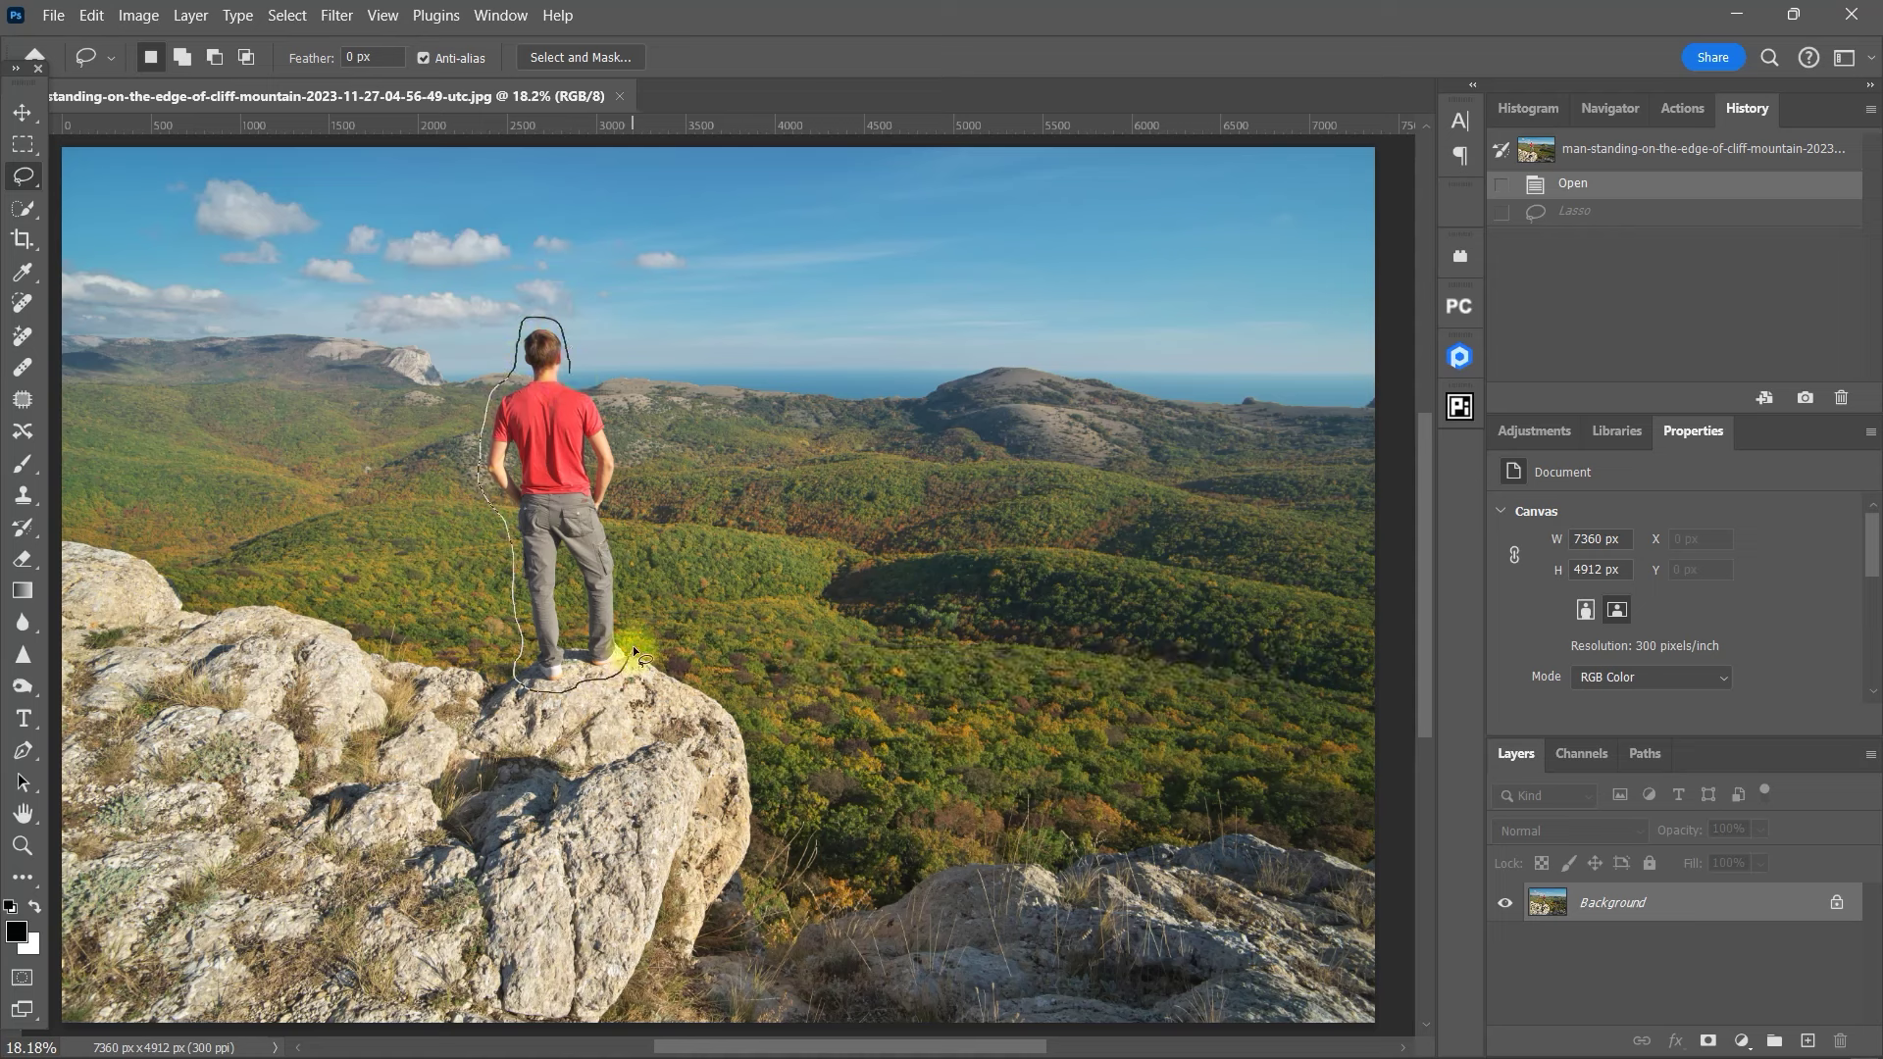
- Lasso around the man in the red shirt and generate a fill to remove him
drag(621, 531, 587, 379)
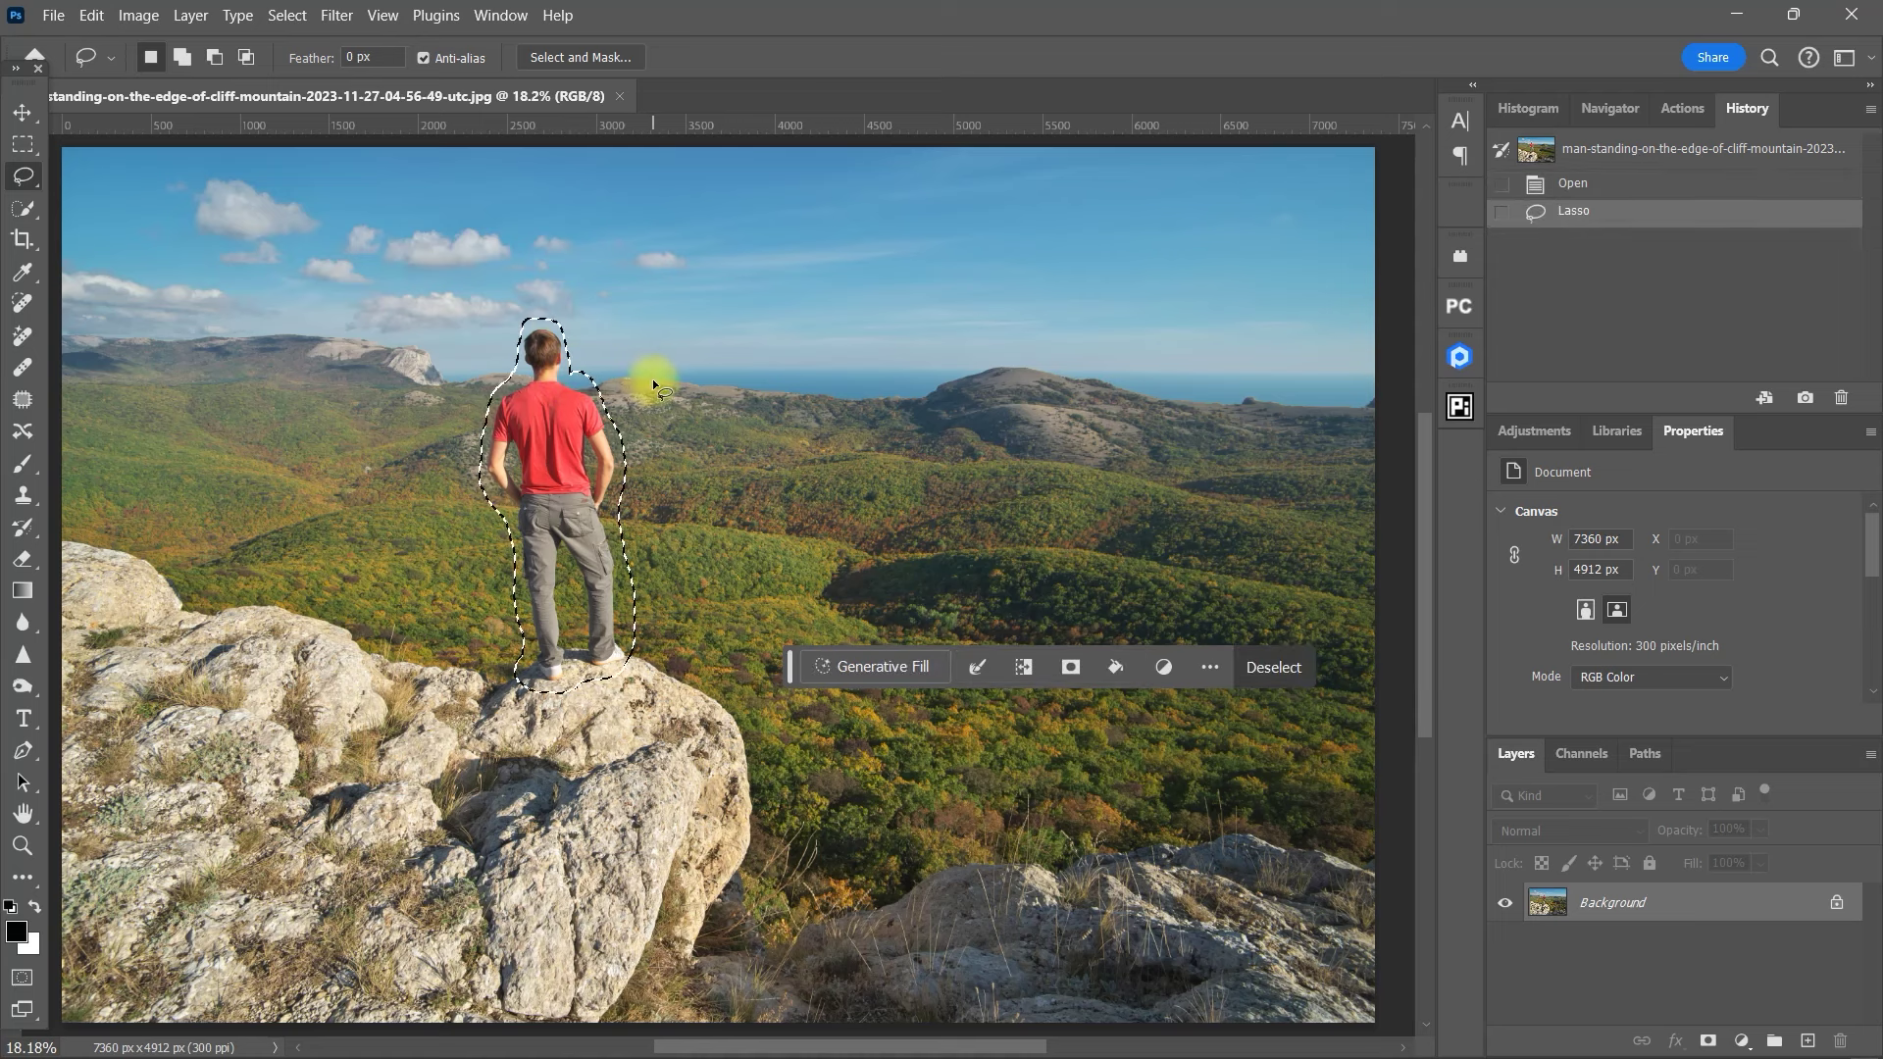
click(938, 671)
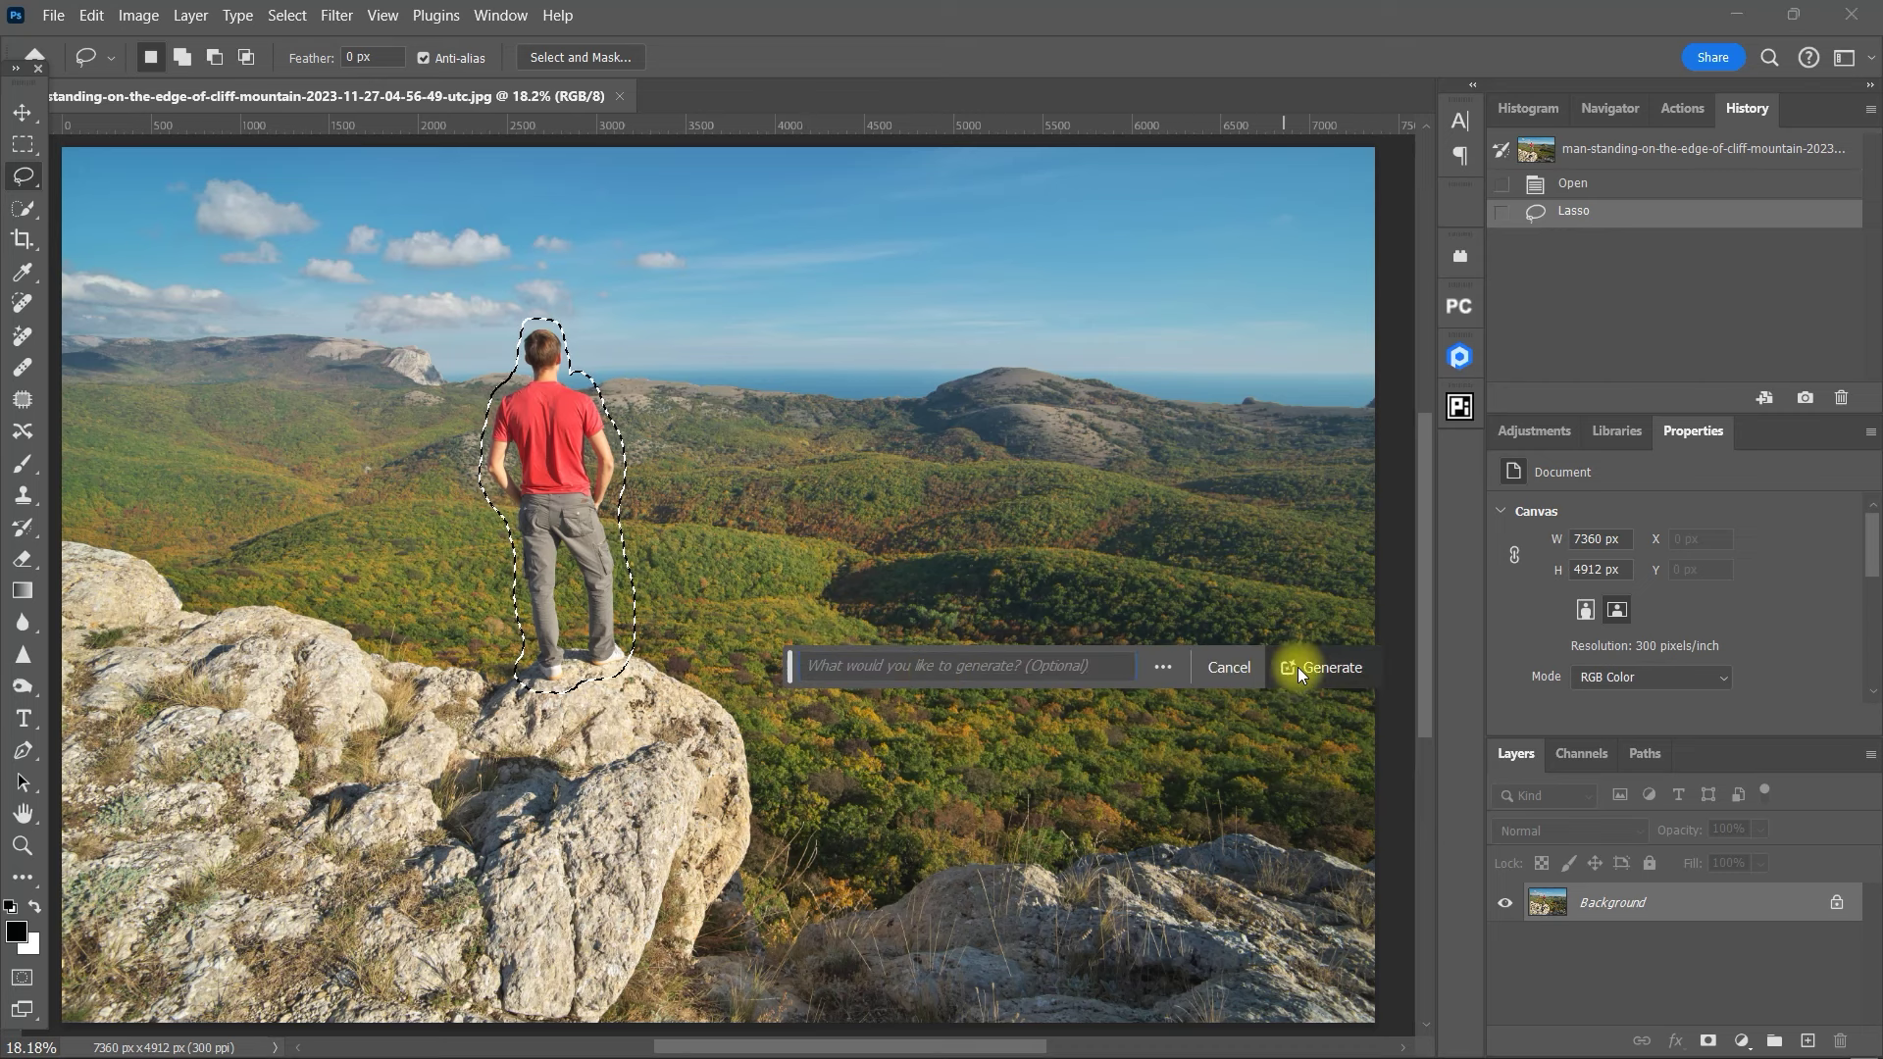
click(1333, 679)
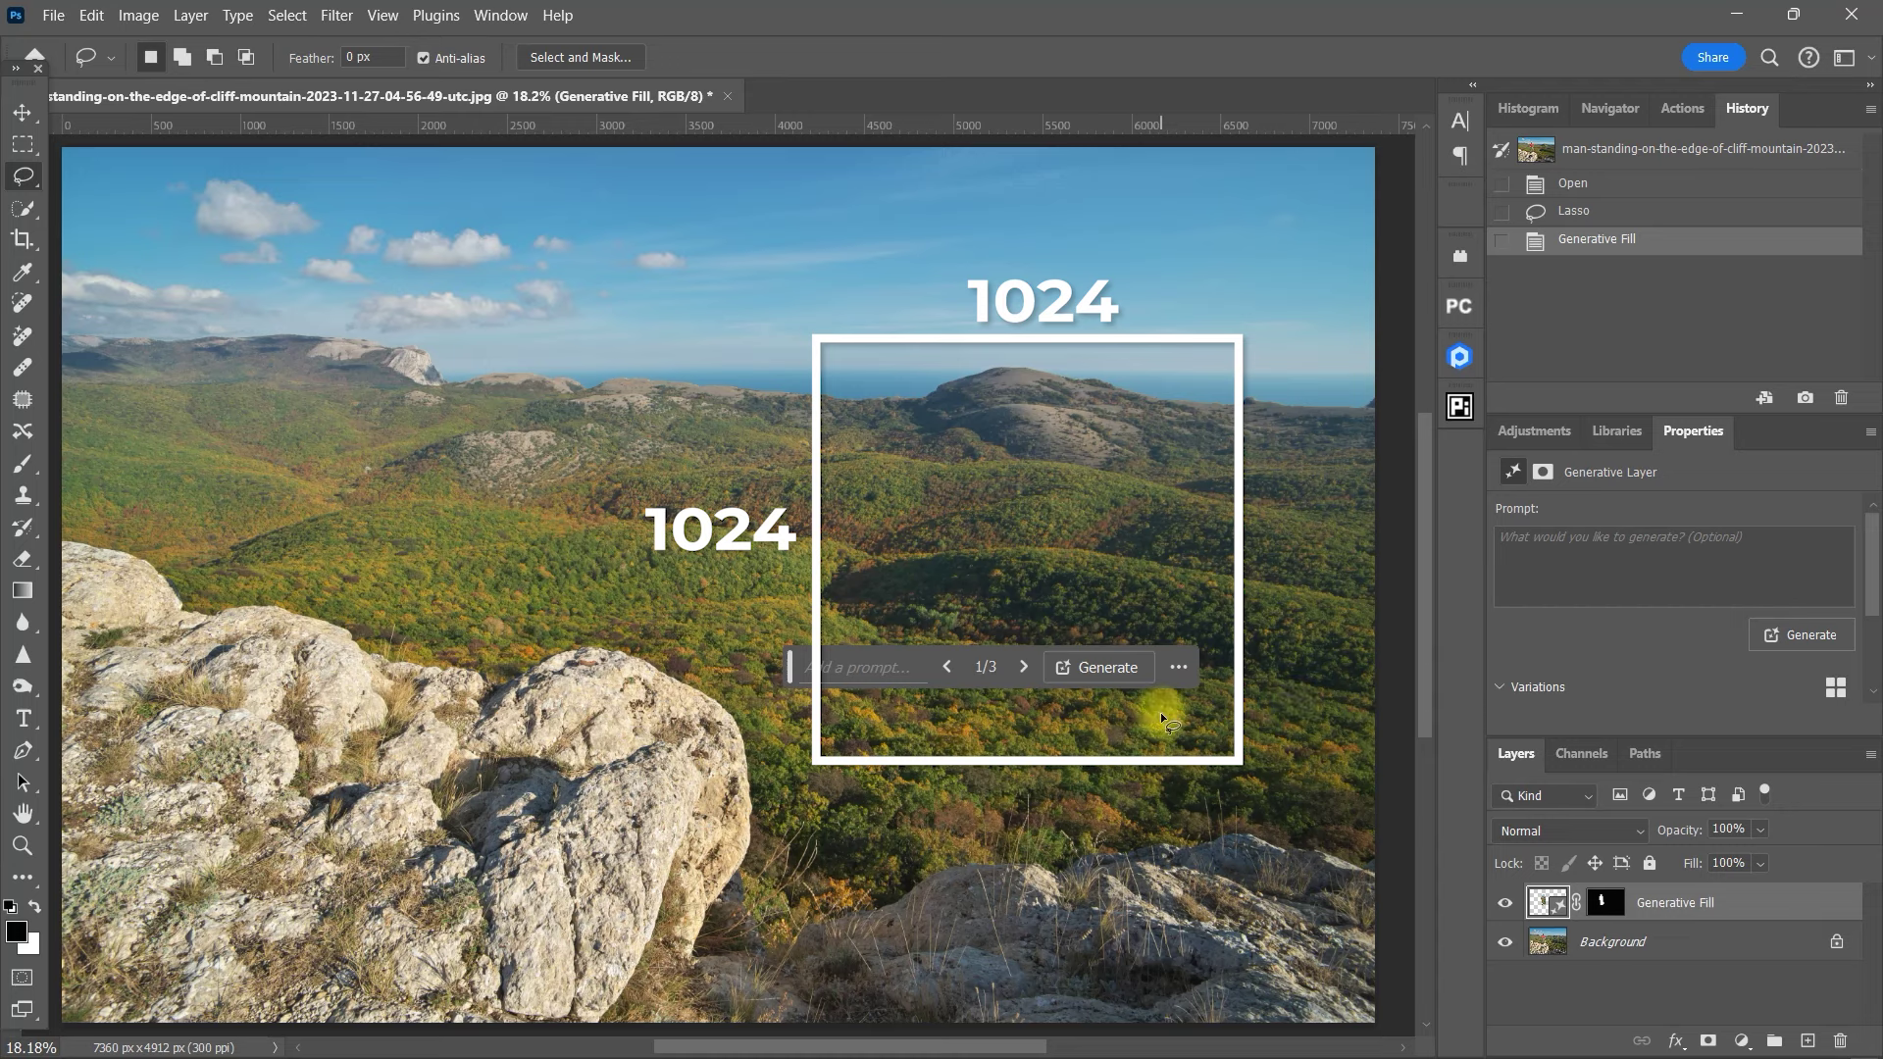
- Zoom into the hillside and toggle the Generative Fill layer to compare it with the original man
key(v)
scroll(652, 556, up, 5)
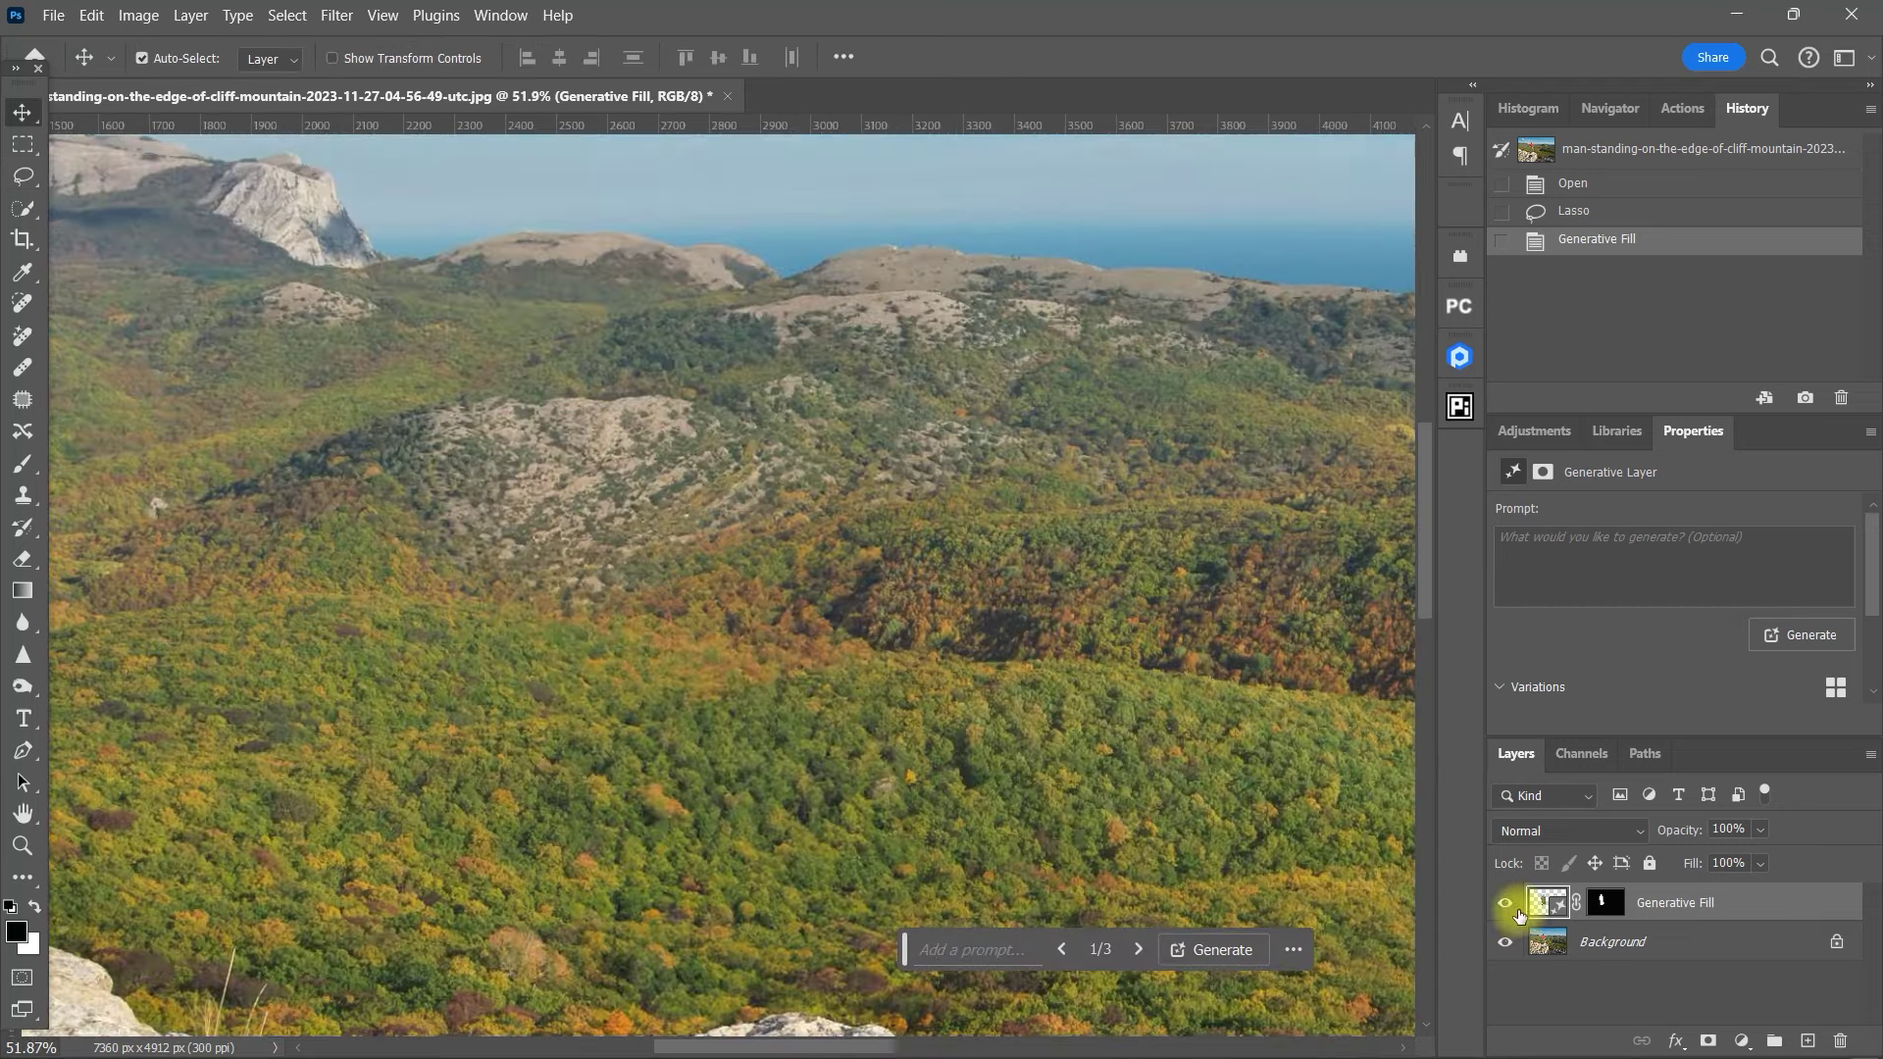
click(1506, 903)
click(1507, 904)
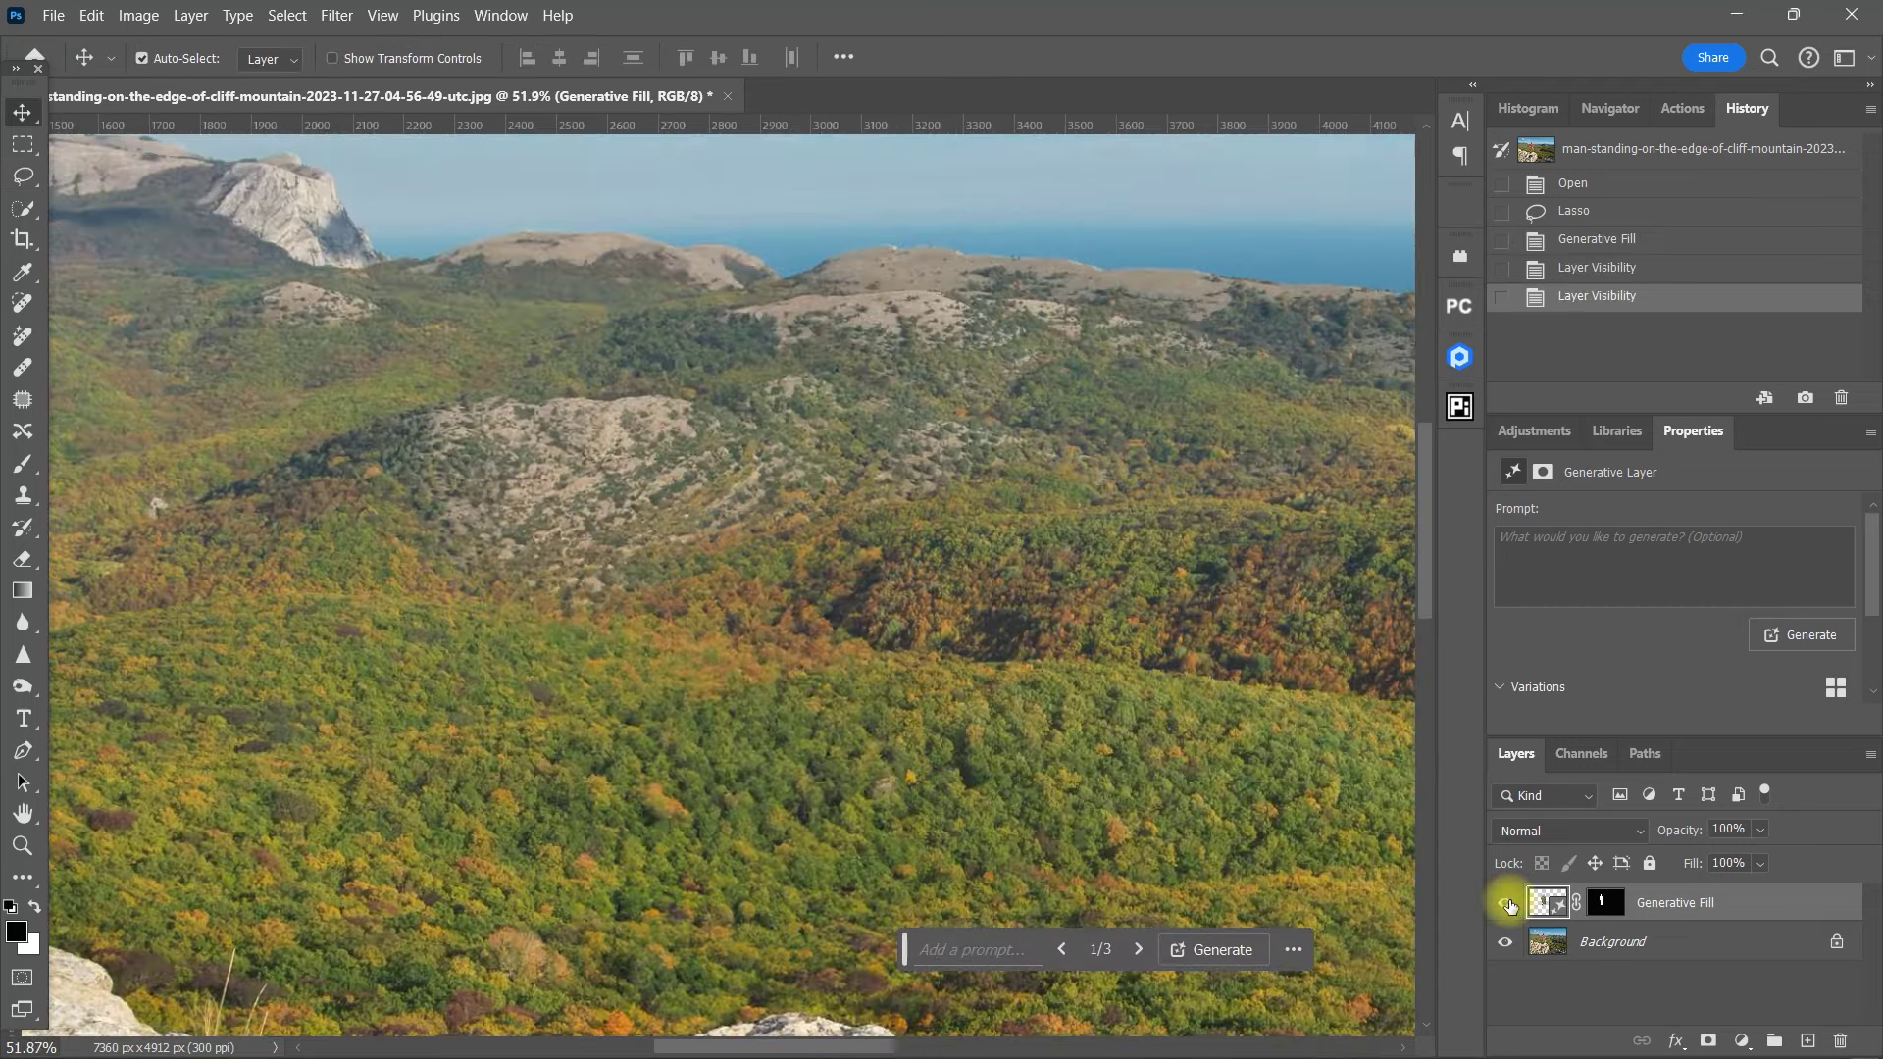
scroll(567, 484, up, 6)
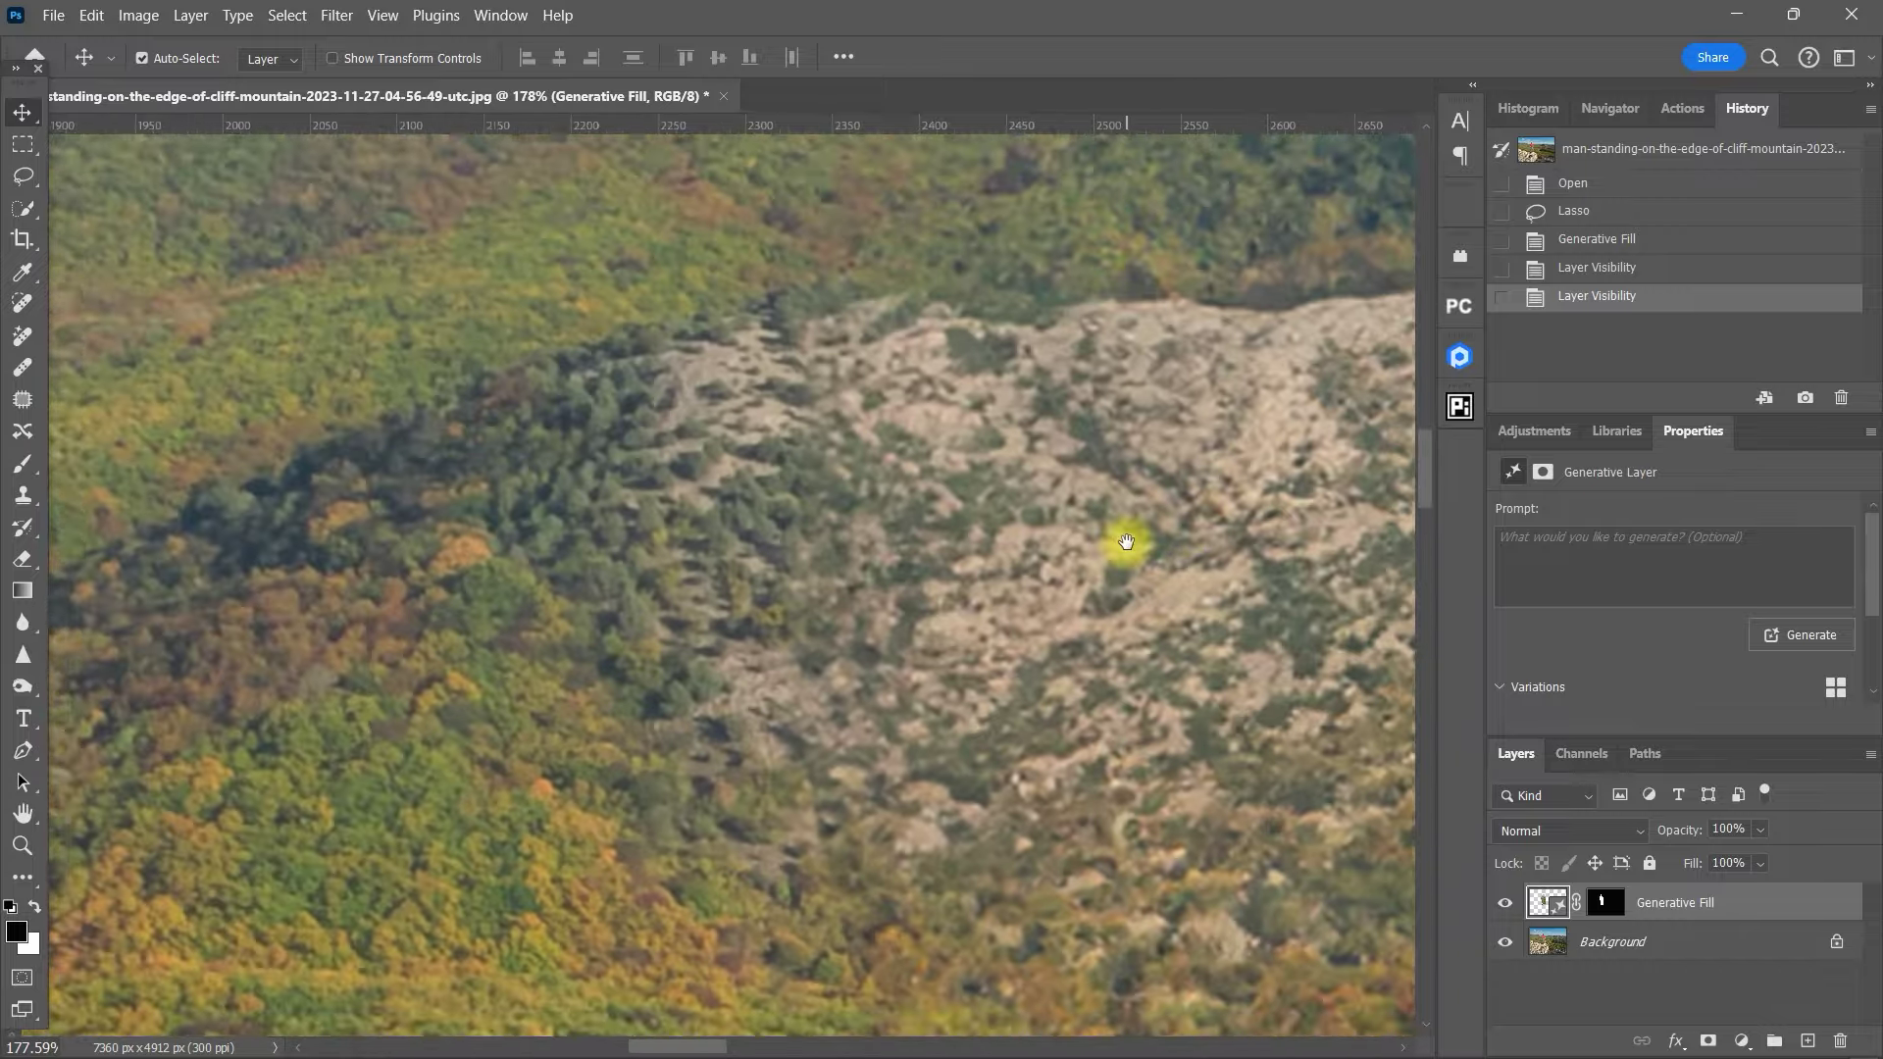
drag(1126, 543, 1155, 629)
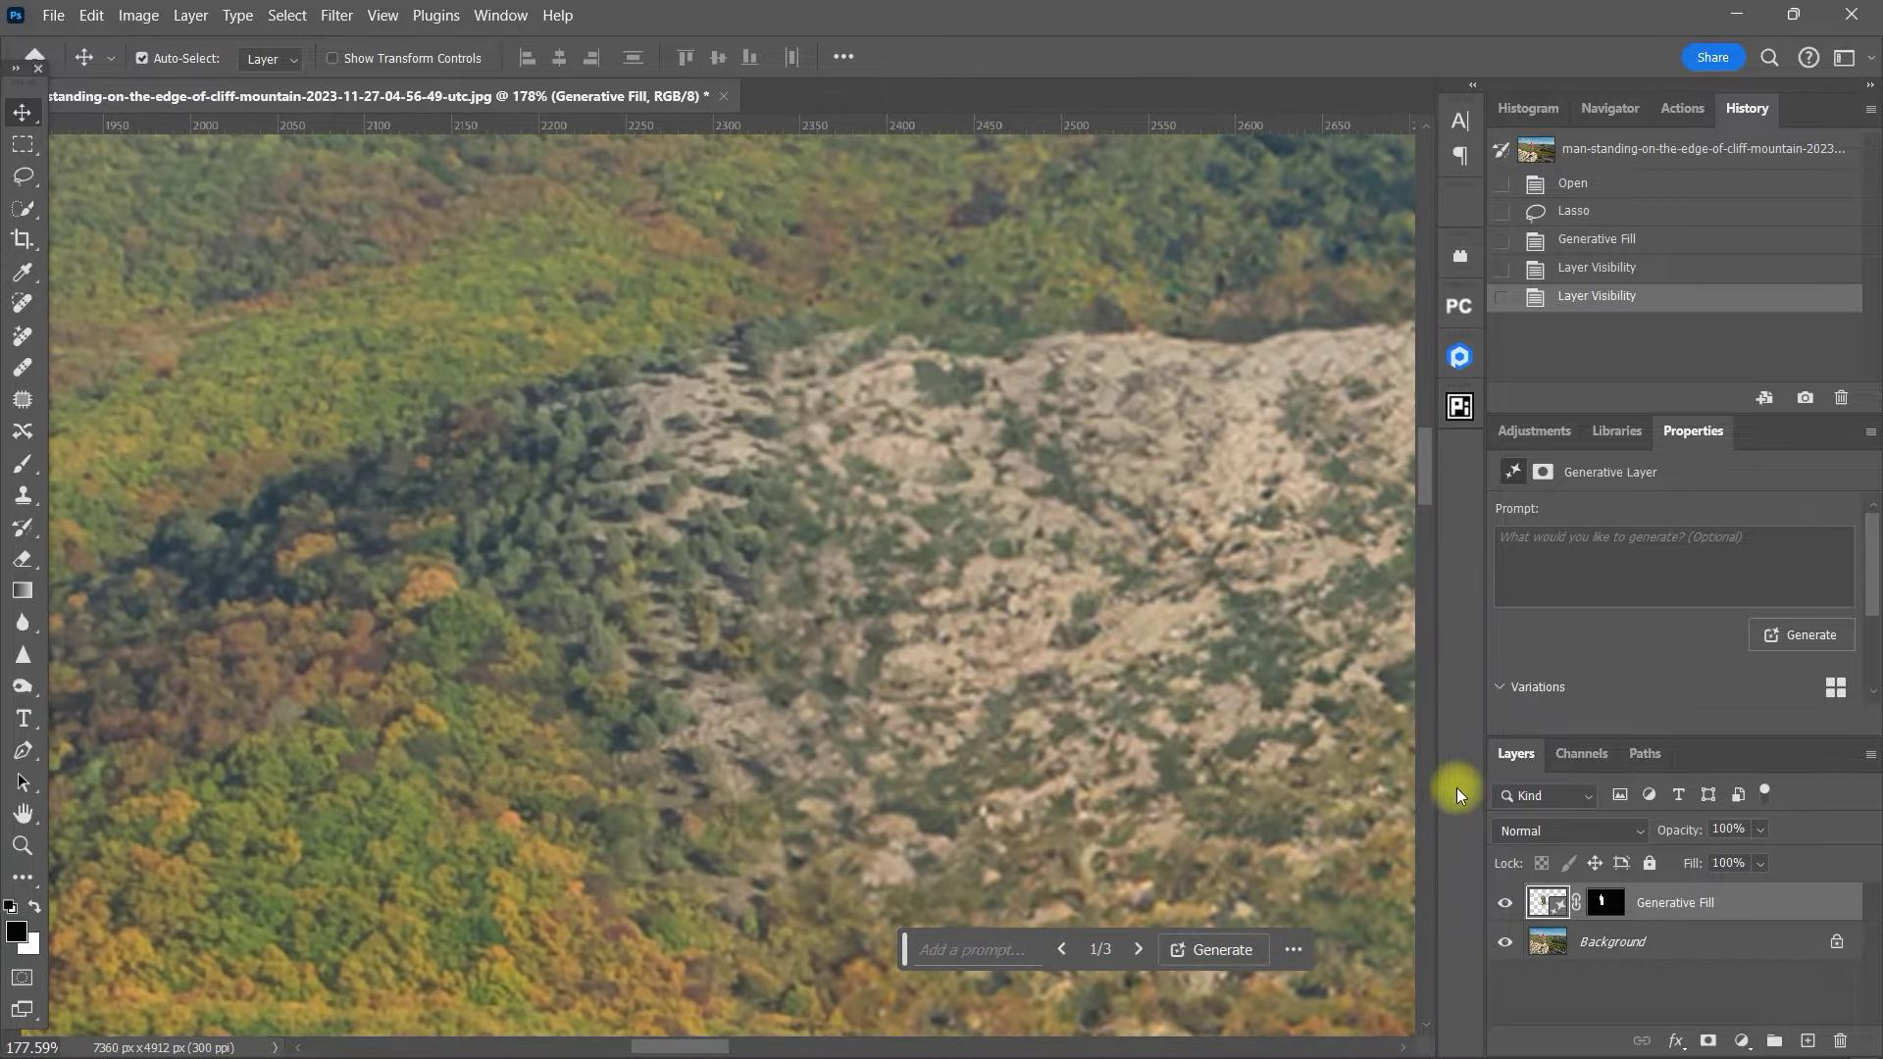
click(1506, 903)
click(1506, 903)
click(1506, 904)
click(1507, 904)
scroll(954, 370, down, 15)
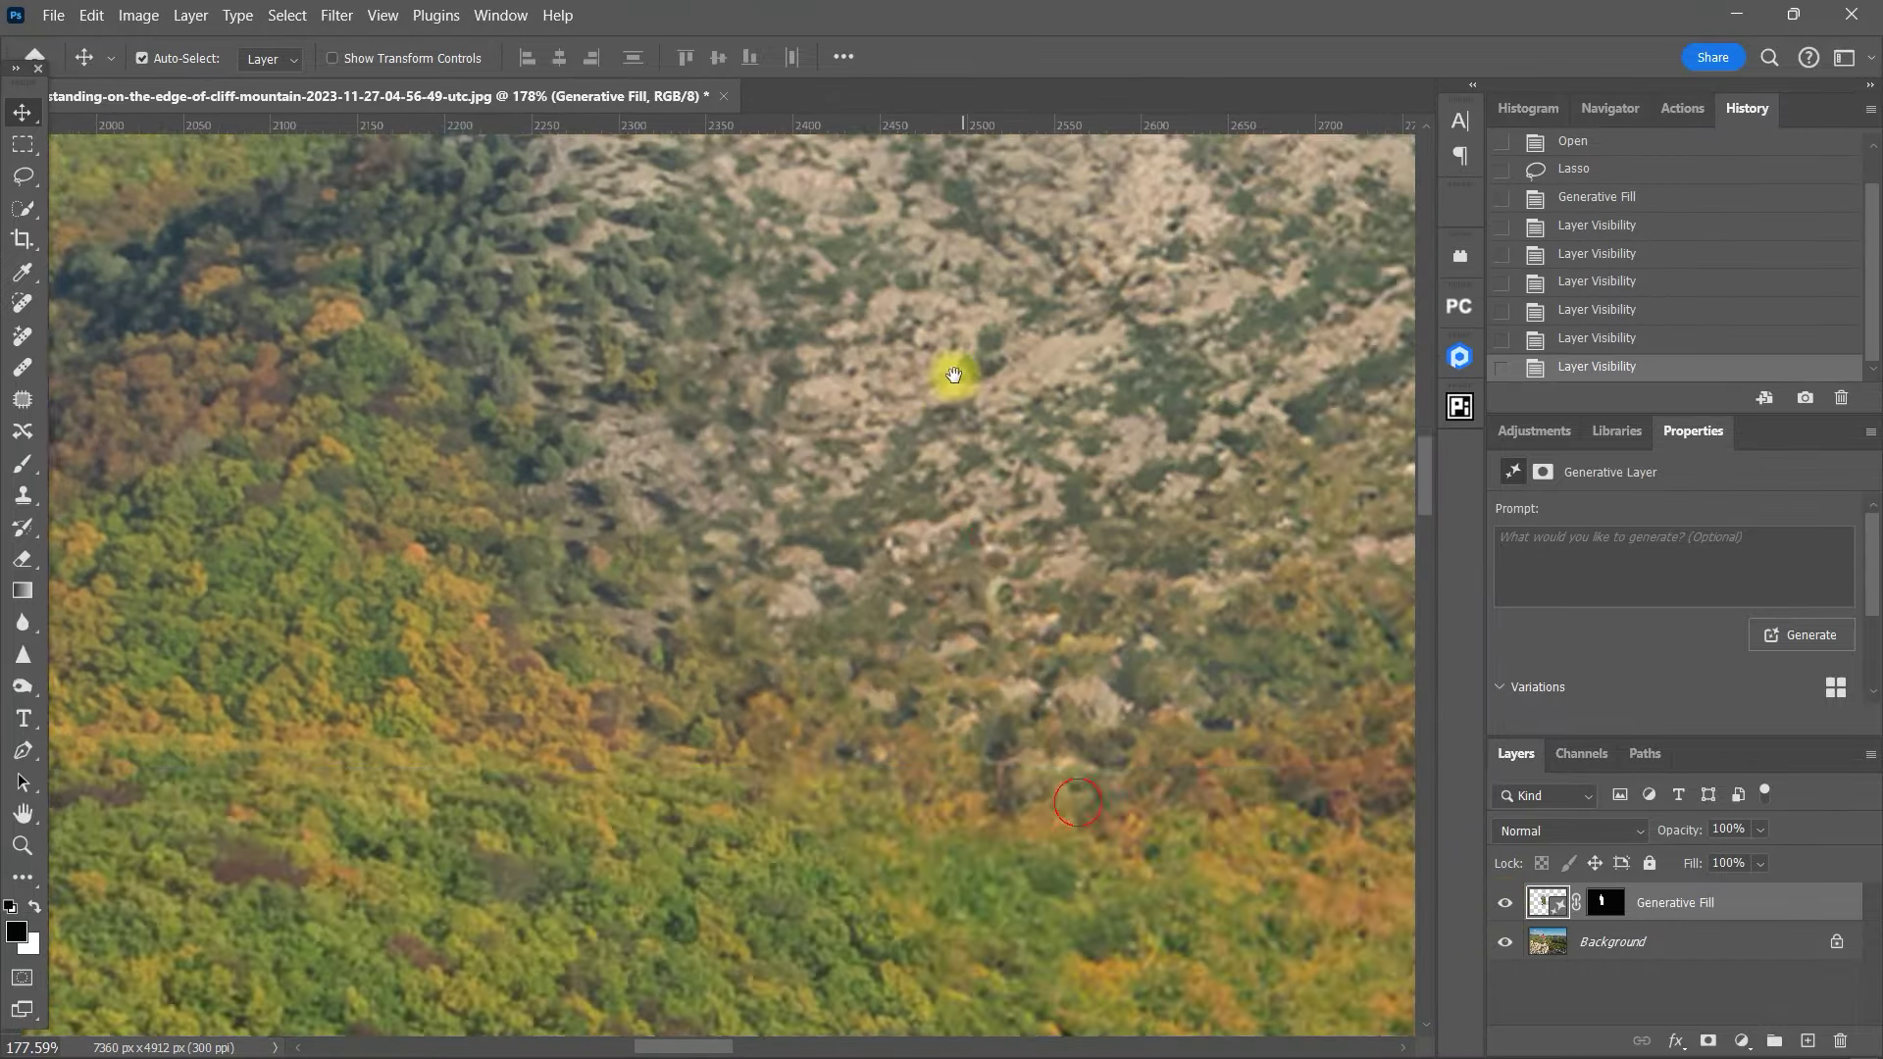
scroll(1059, 545, right, 8)
click(1508, 903)
click(1508, 903)
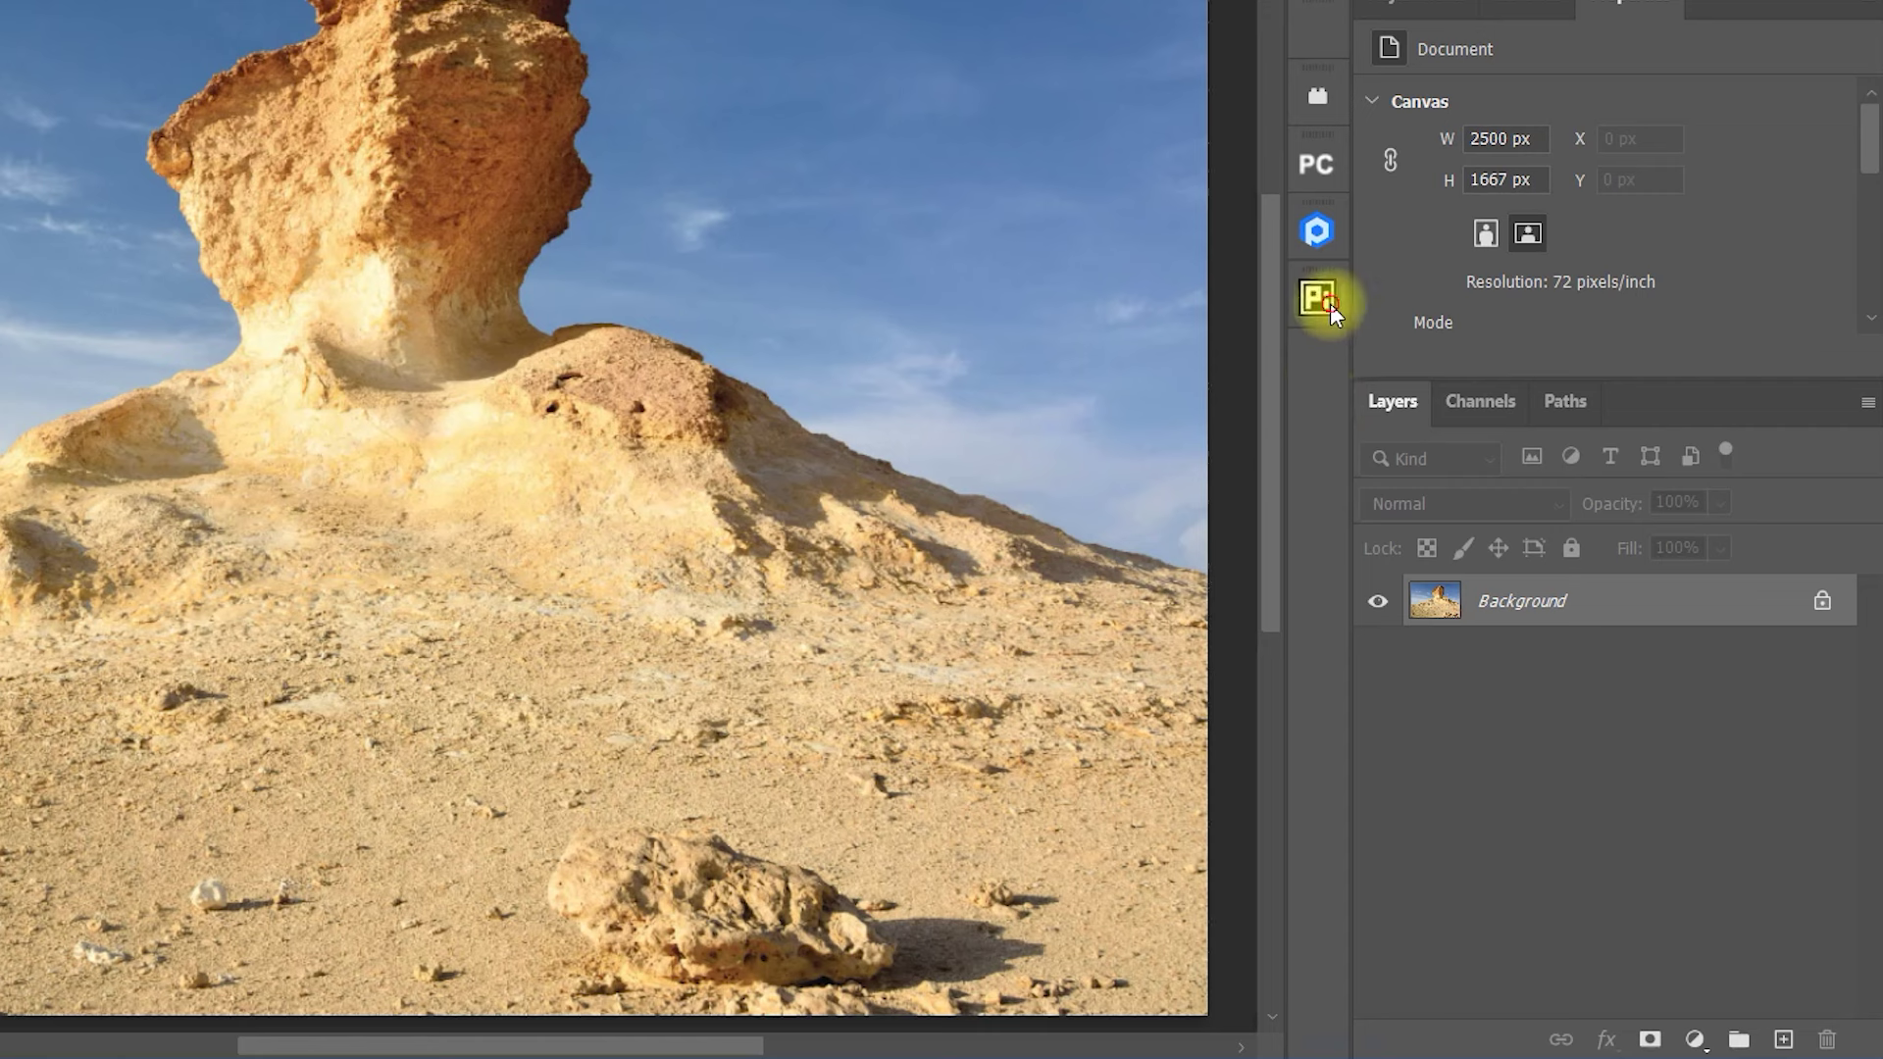
- Activate the PiXimperfect Compositing plugin's free version and expand its Hi-Res GenFill section
click(1317, 296)
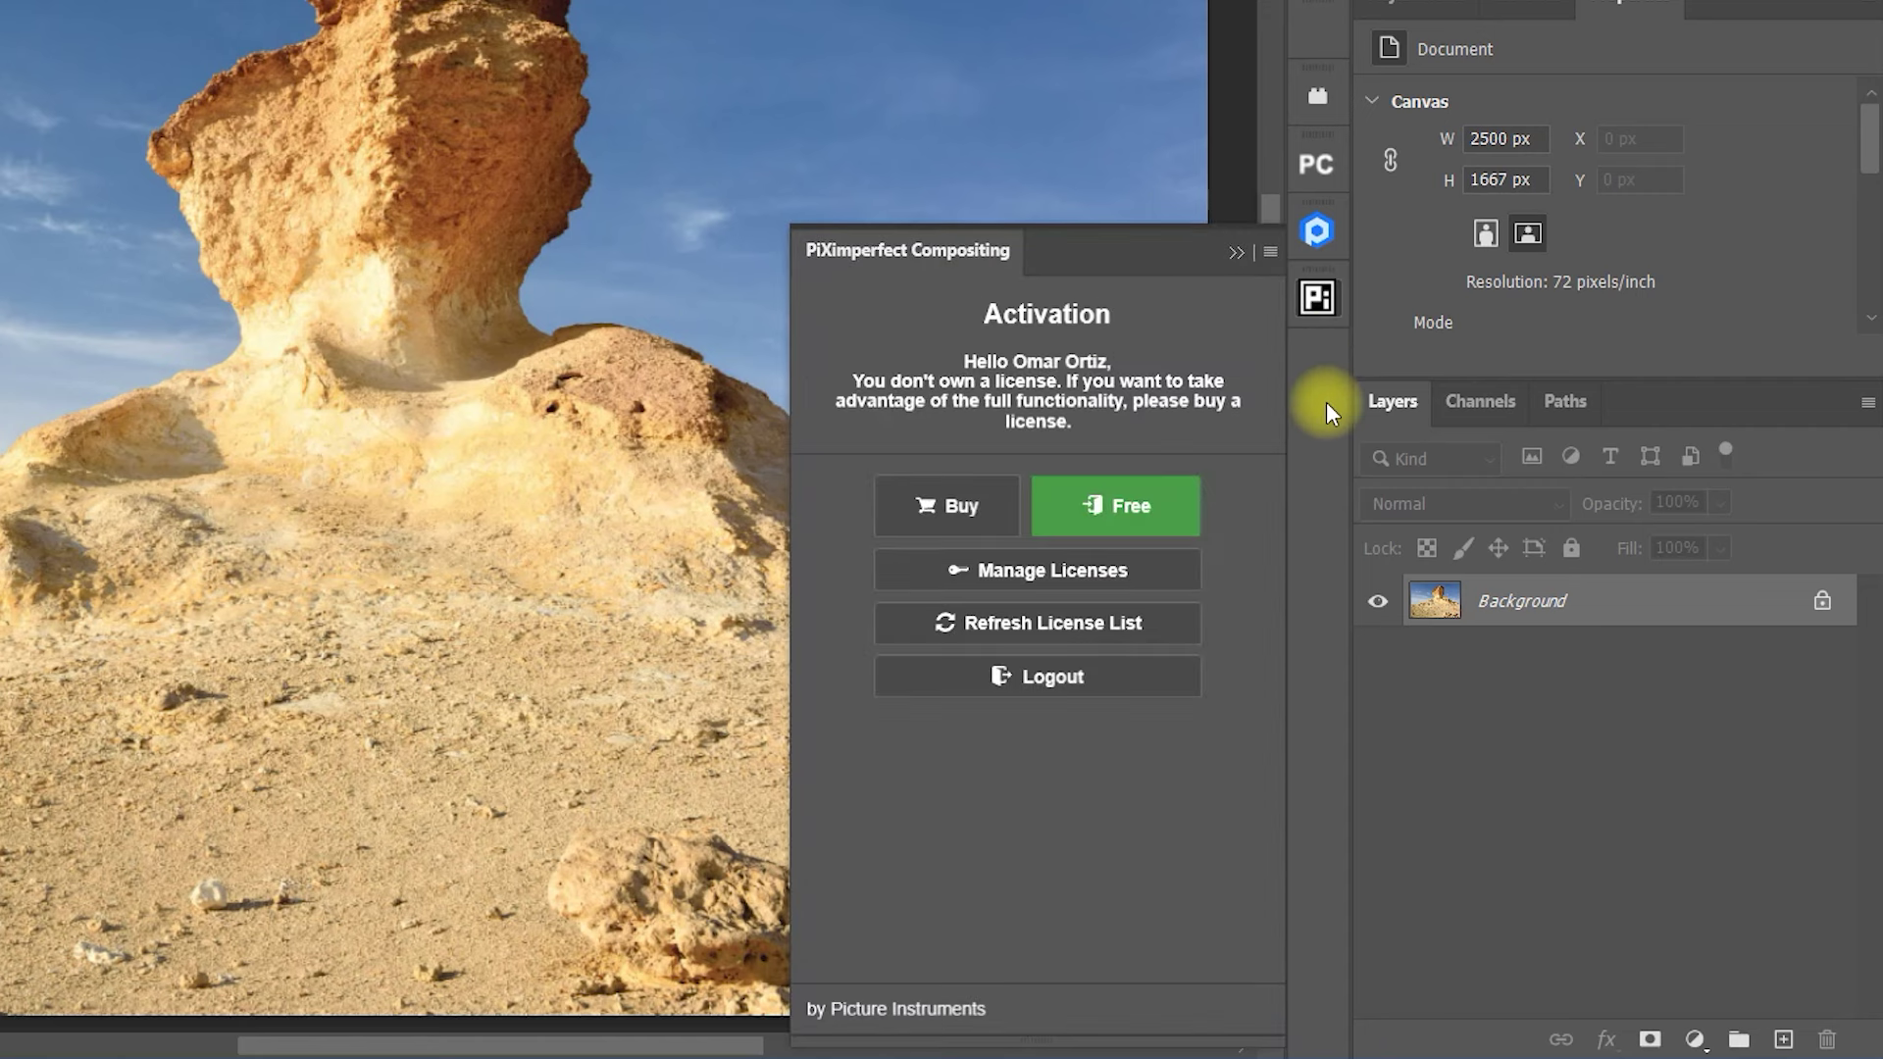
click(1153, 547)
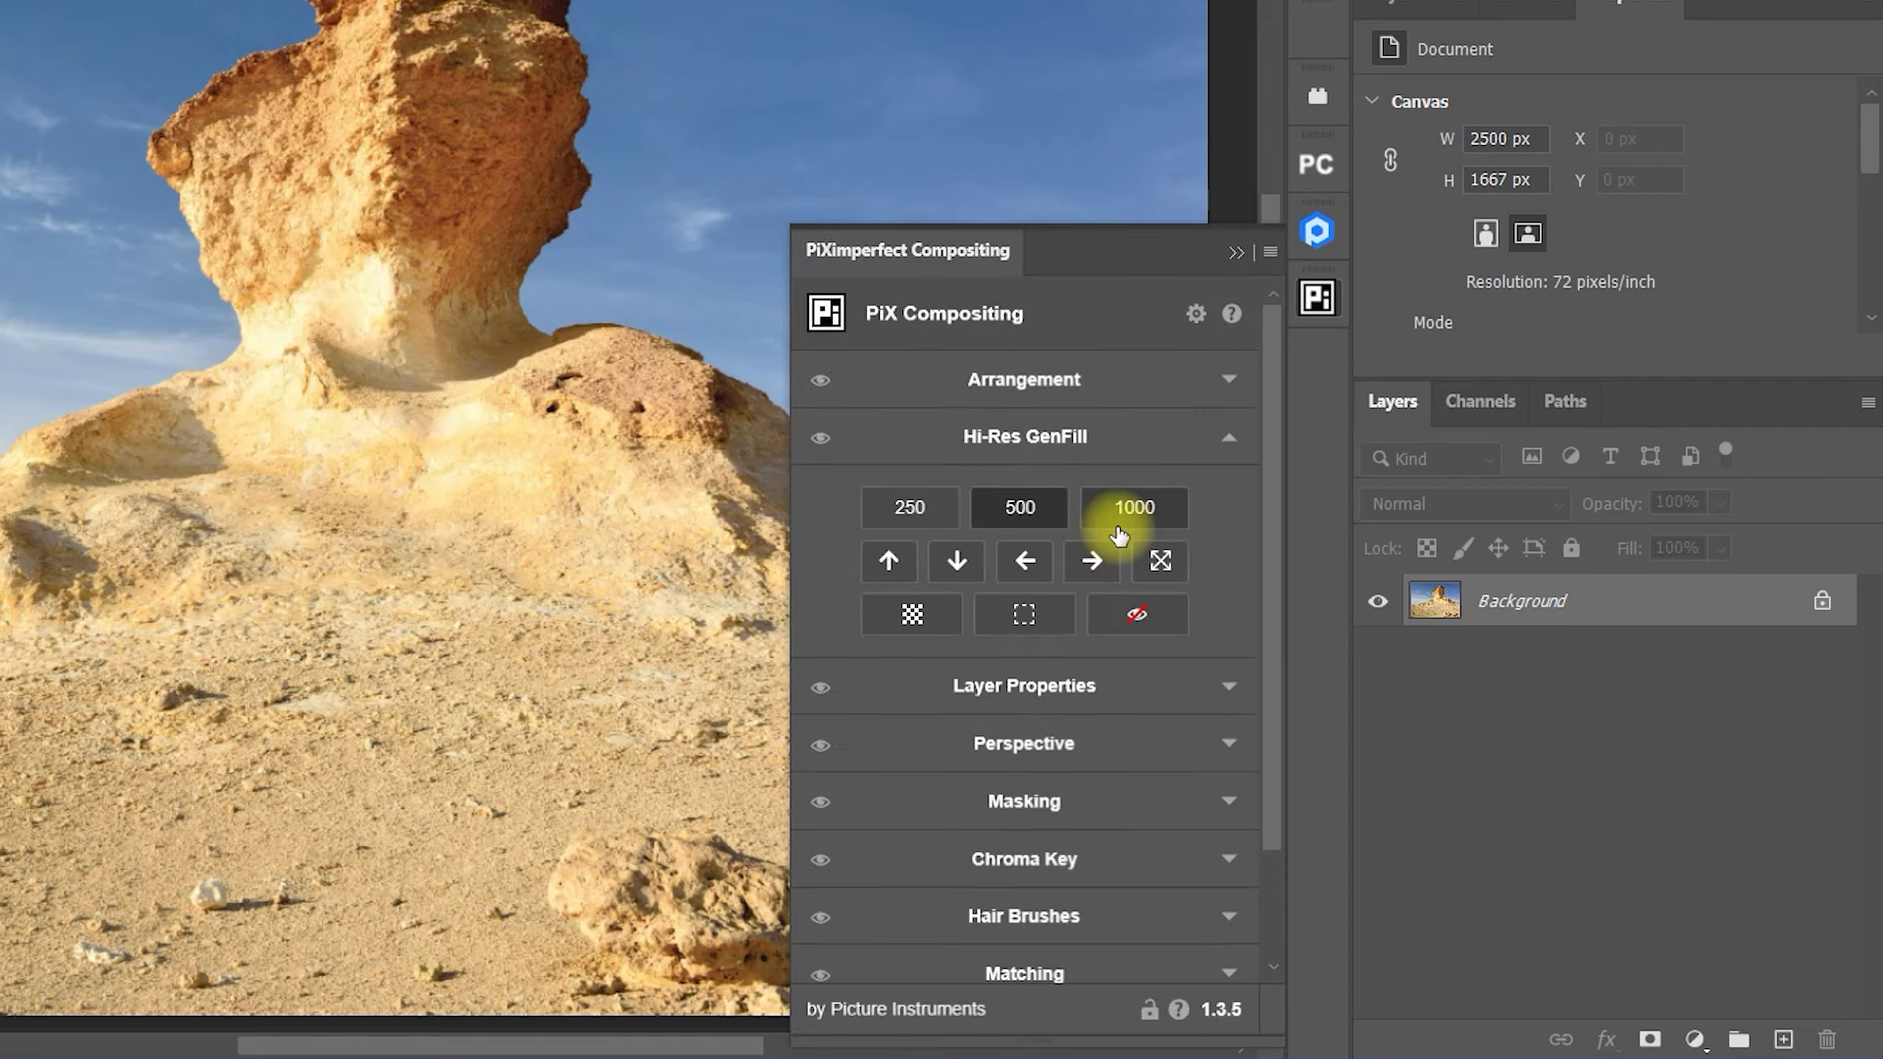
click(1237, 440)
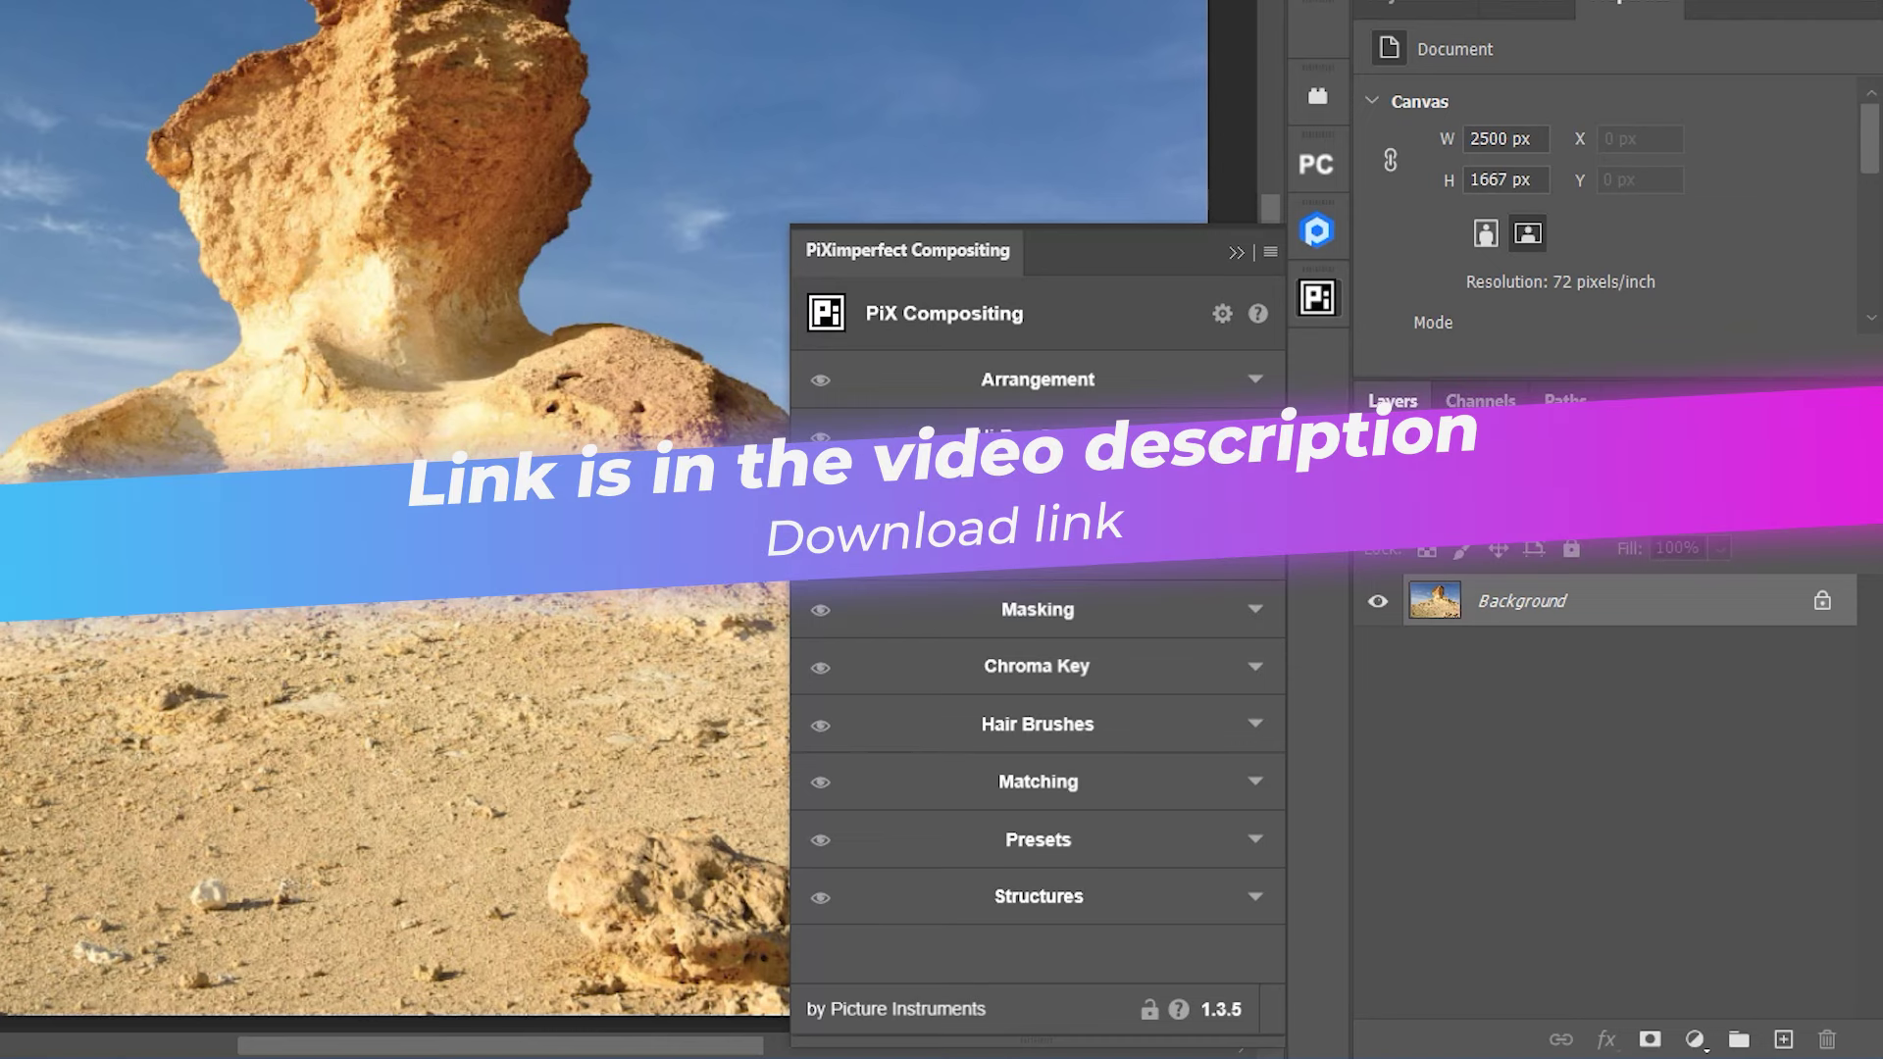
click(1250, 417)
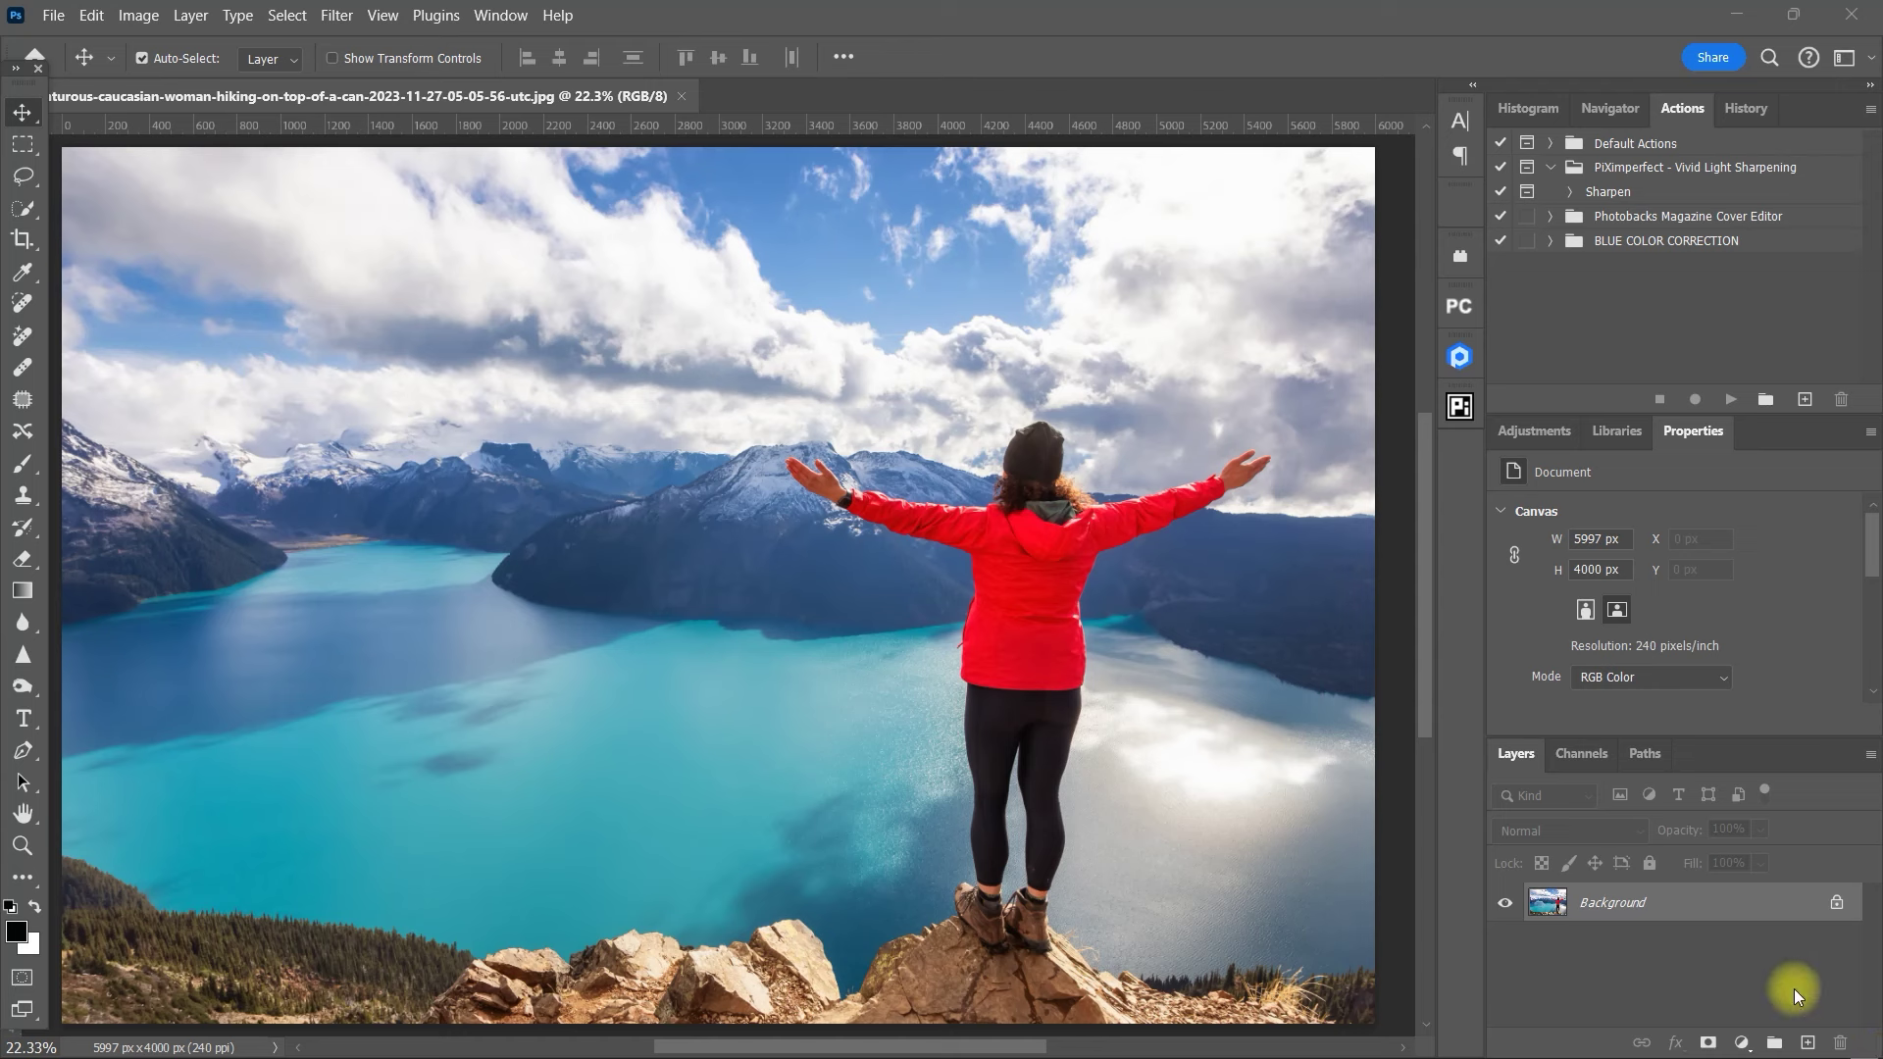
- Open Plugins > PiXimperfect Compositing and shift the hiker photo left beside the panel
click(1460, 416)
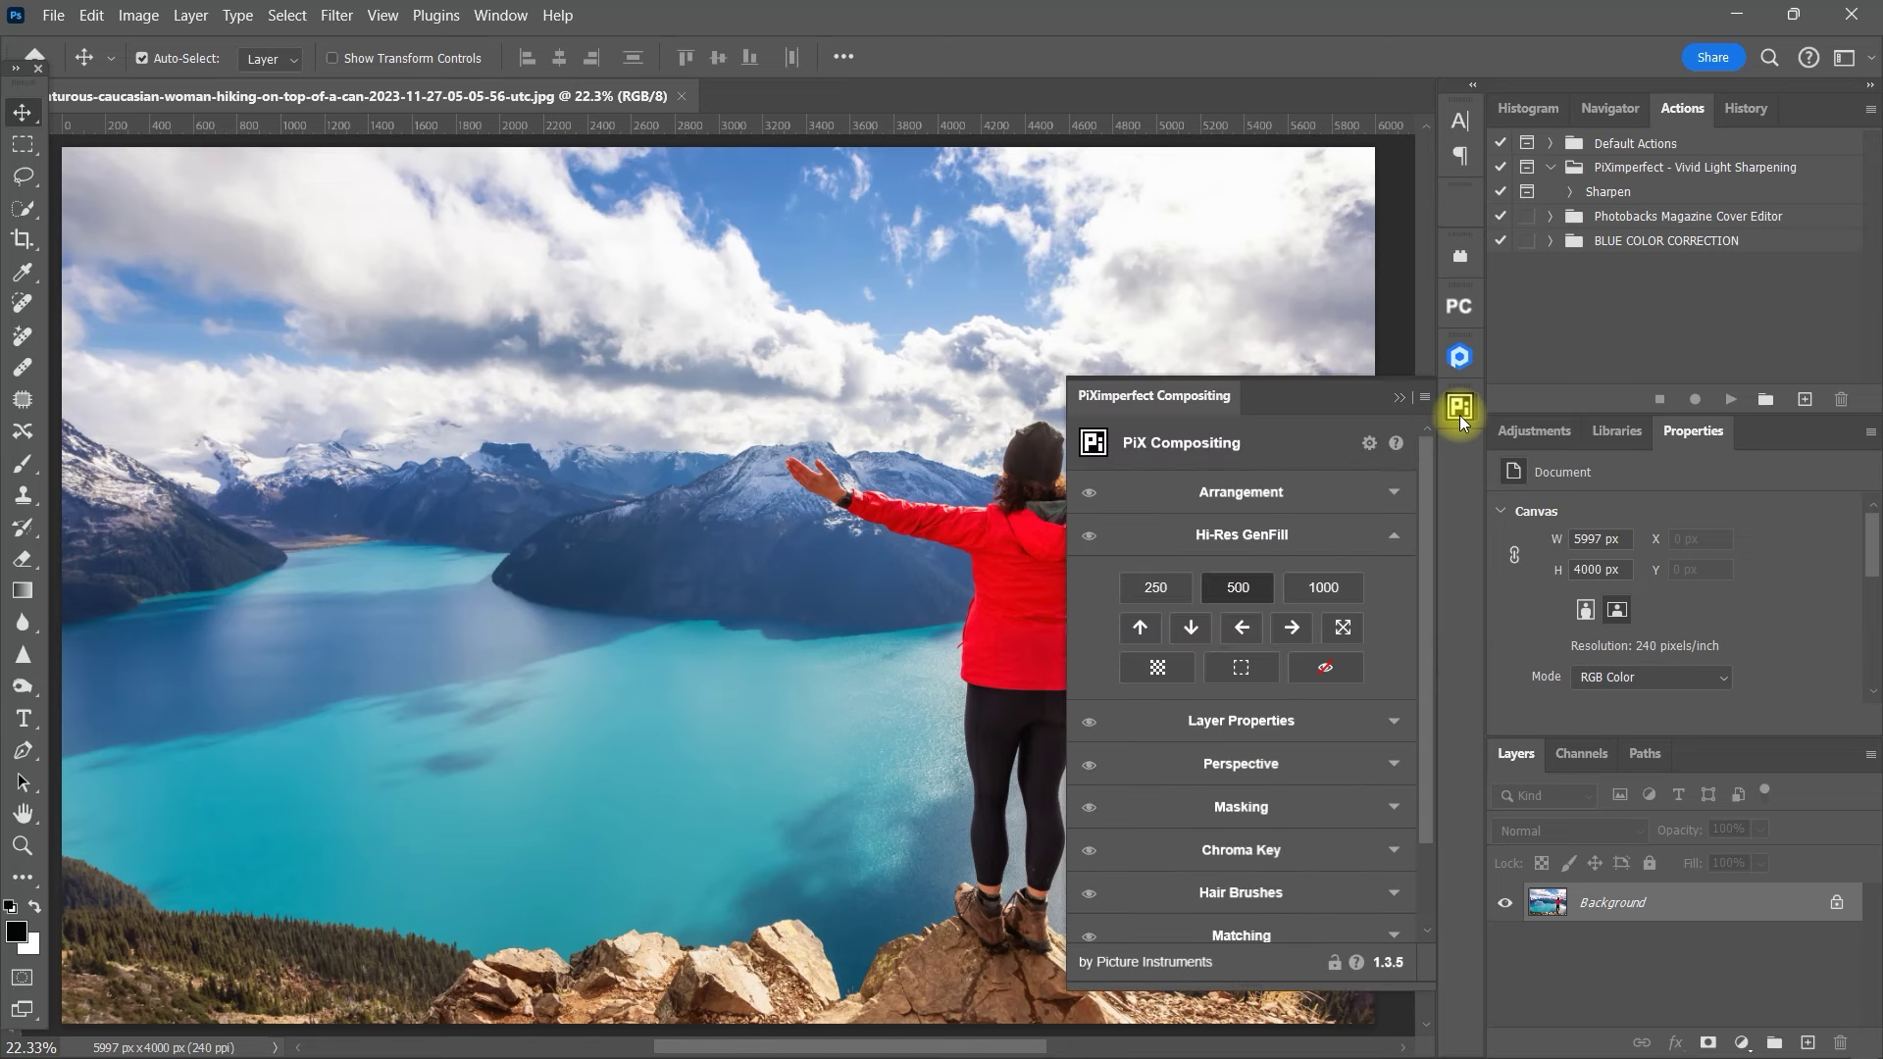
click(1460, 415)
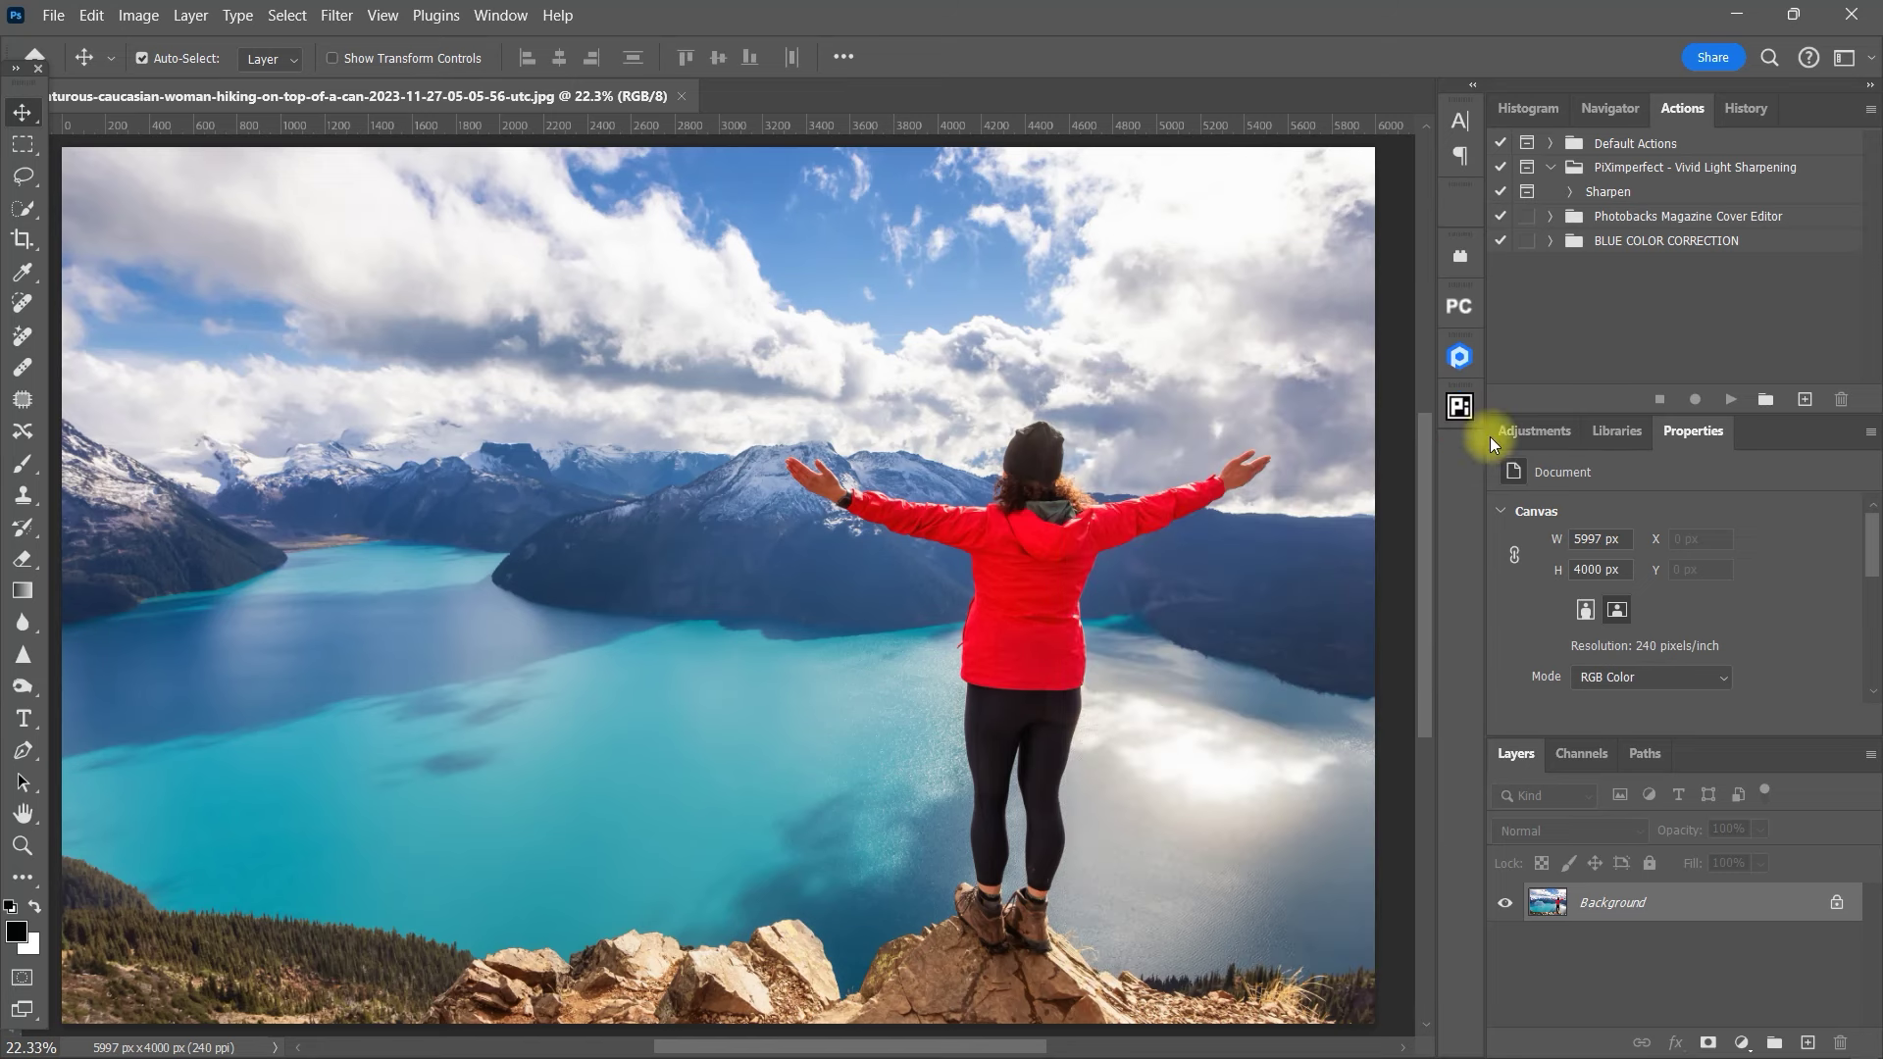
click(436, 14)
mouse_move(596, 147)
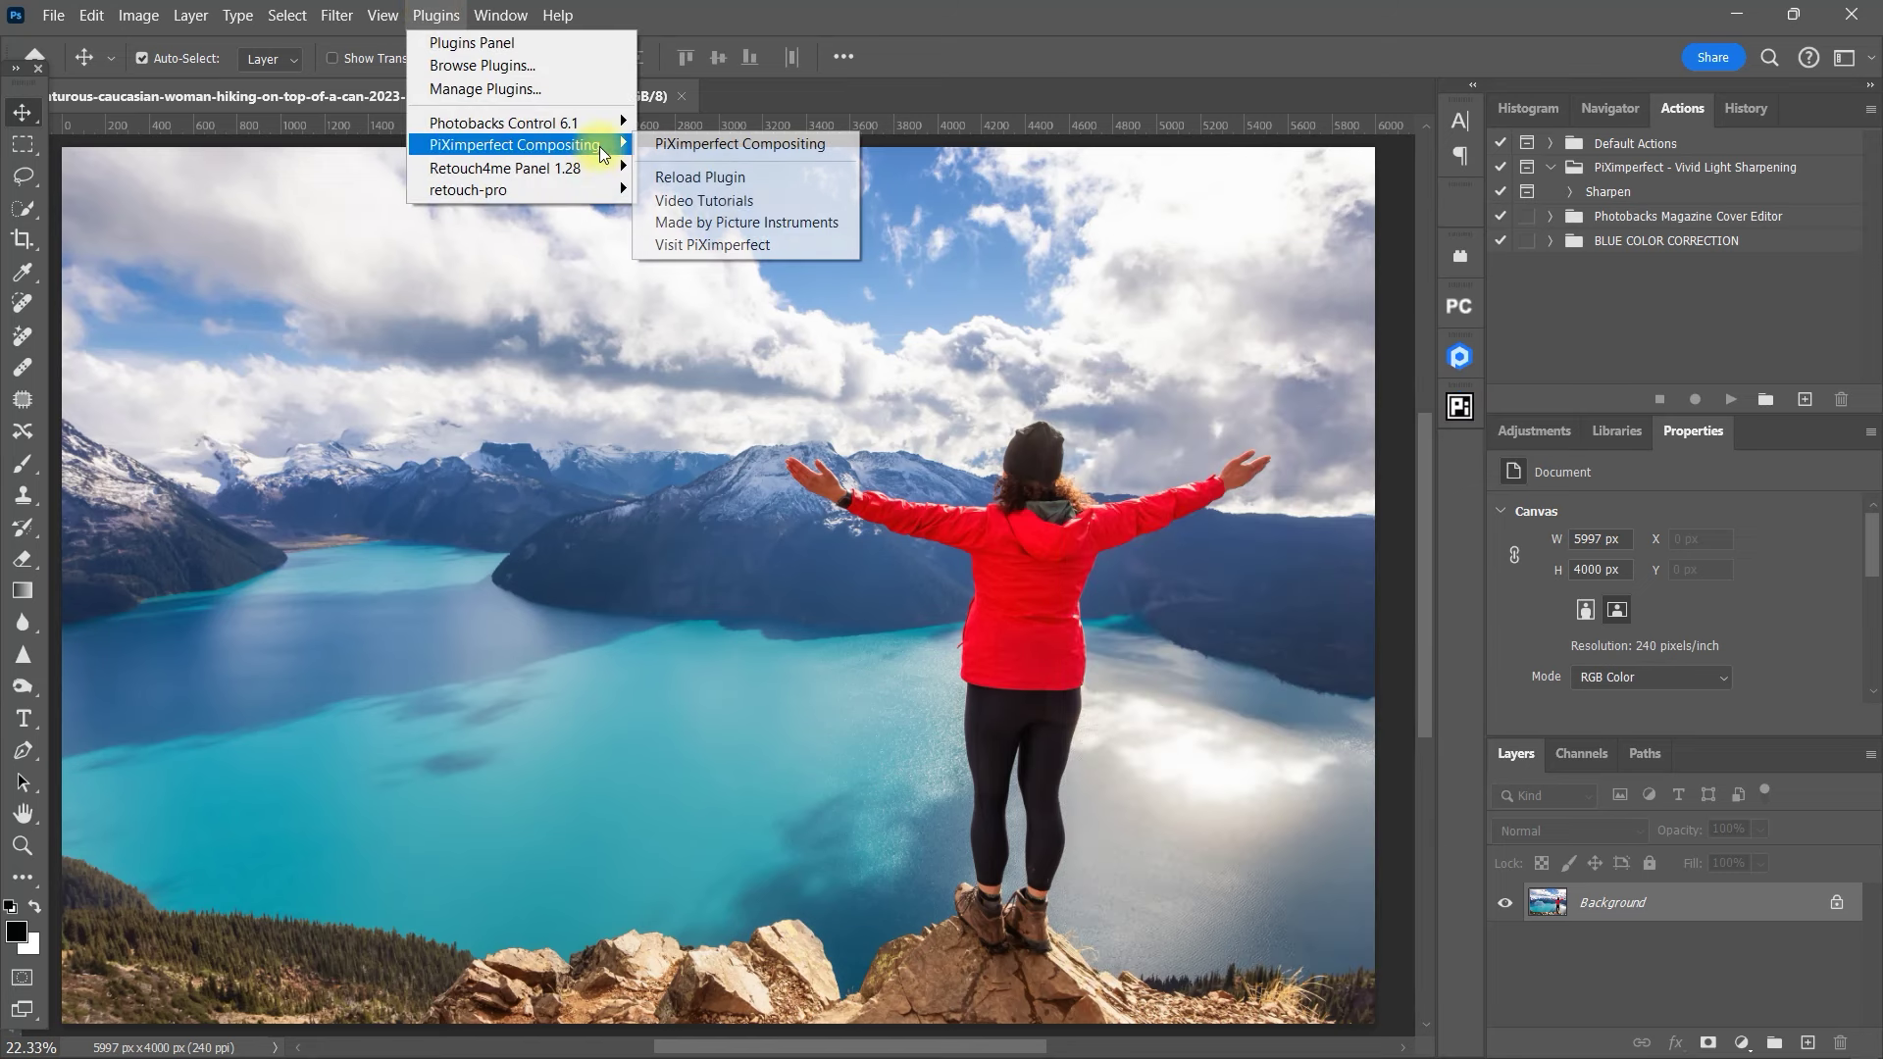
click(839, 145)
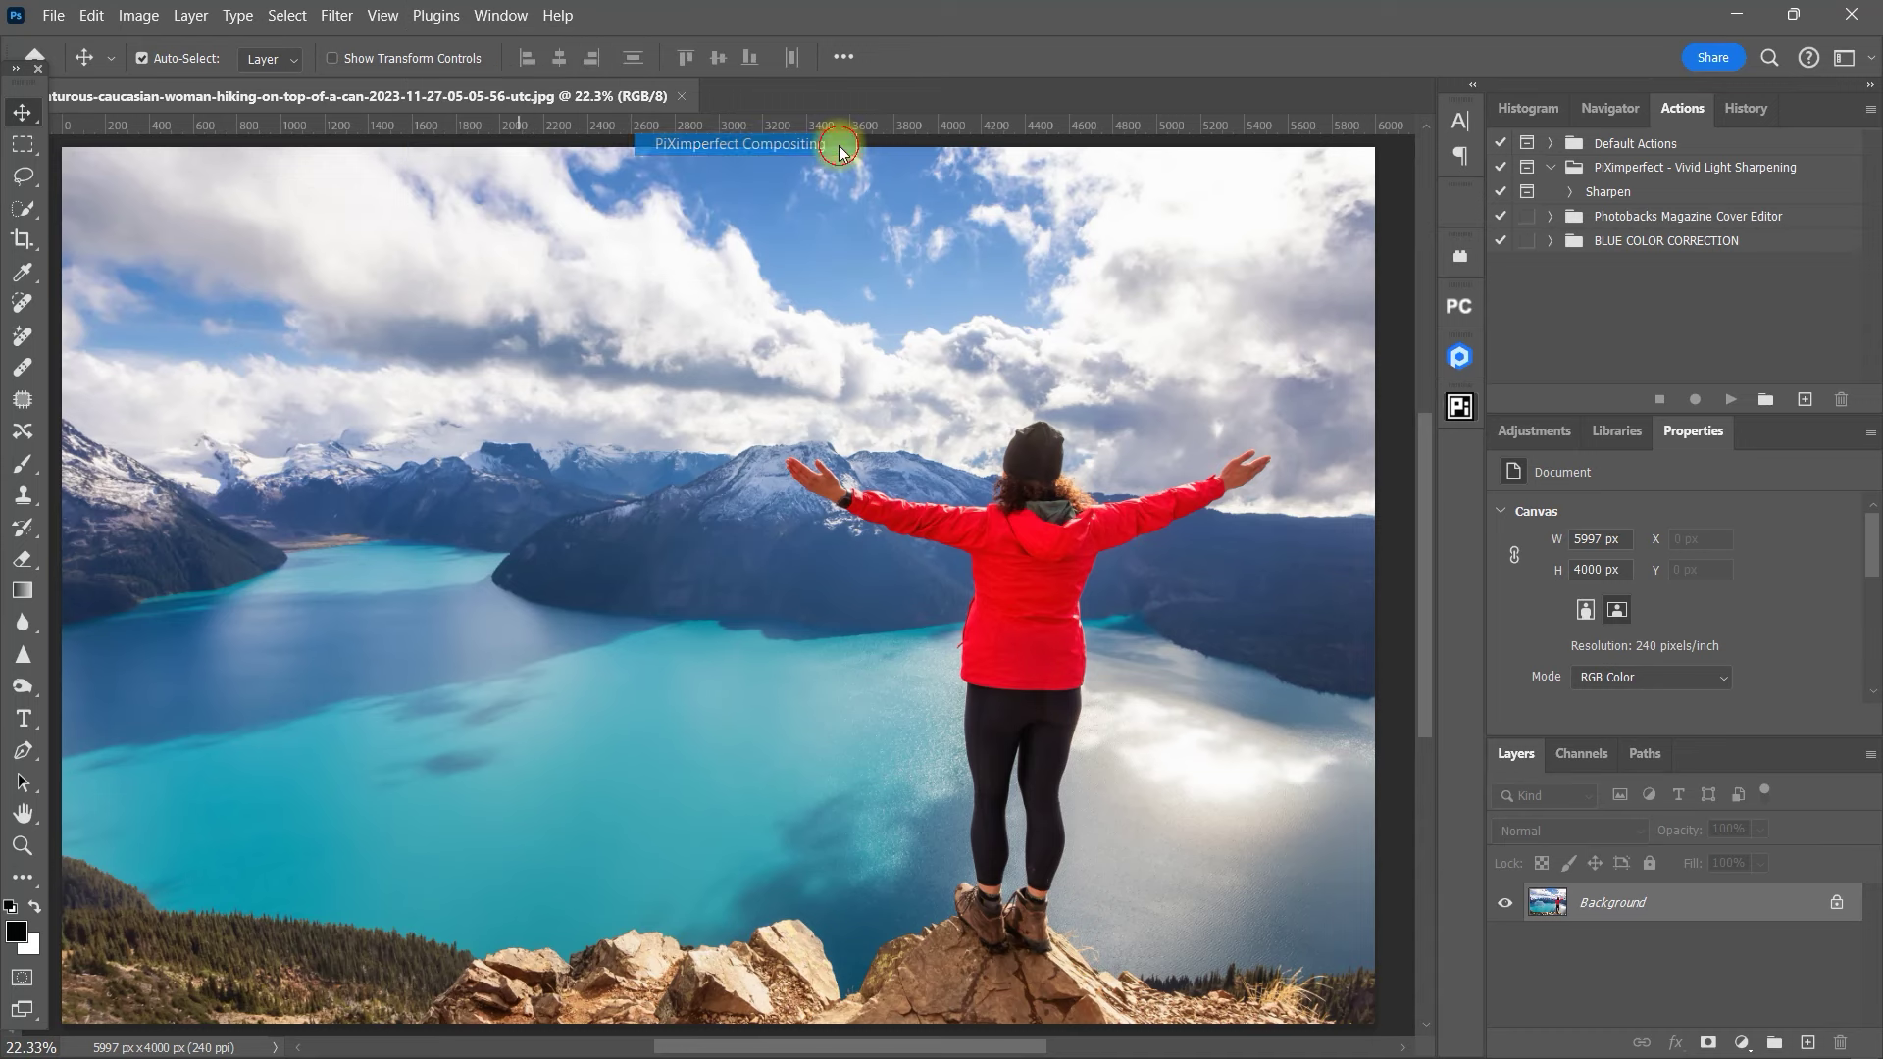
drag(1064, 665, 686, 664)
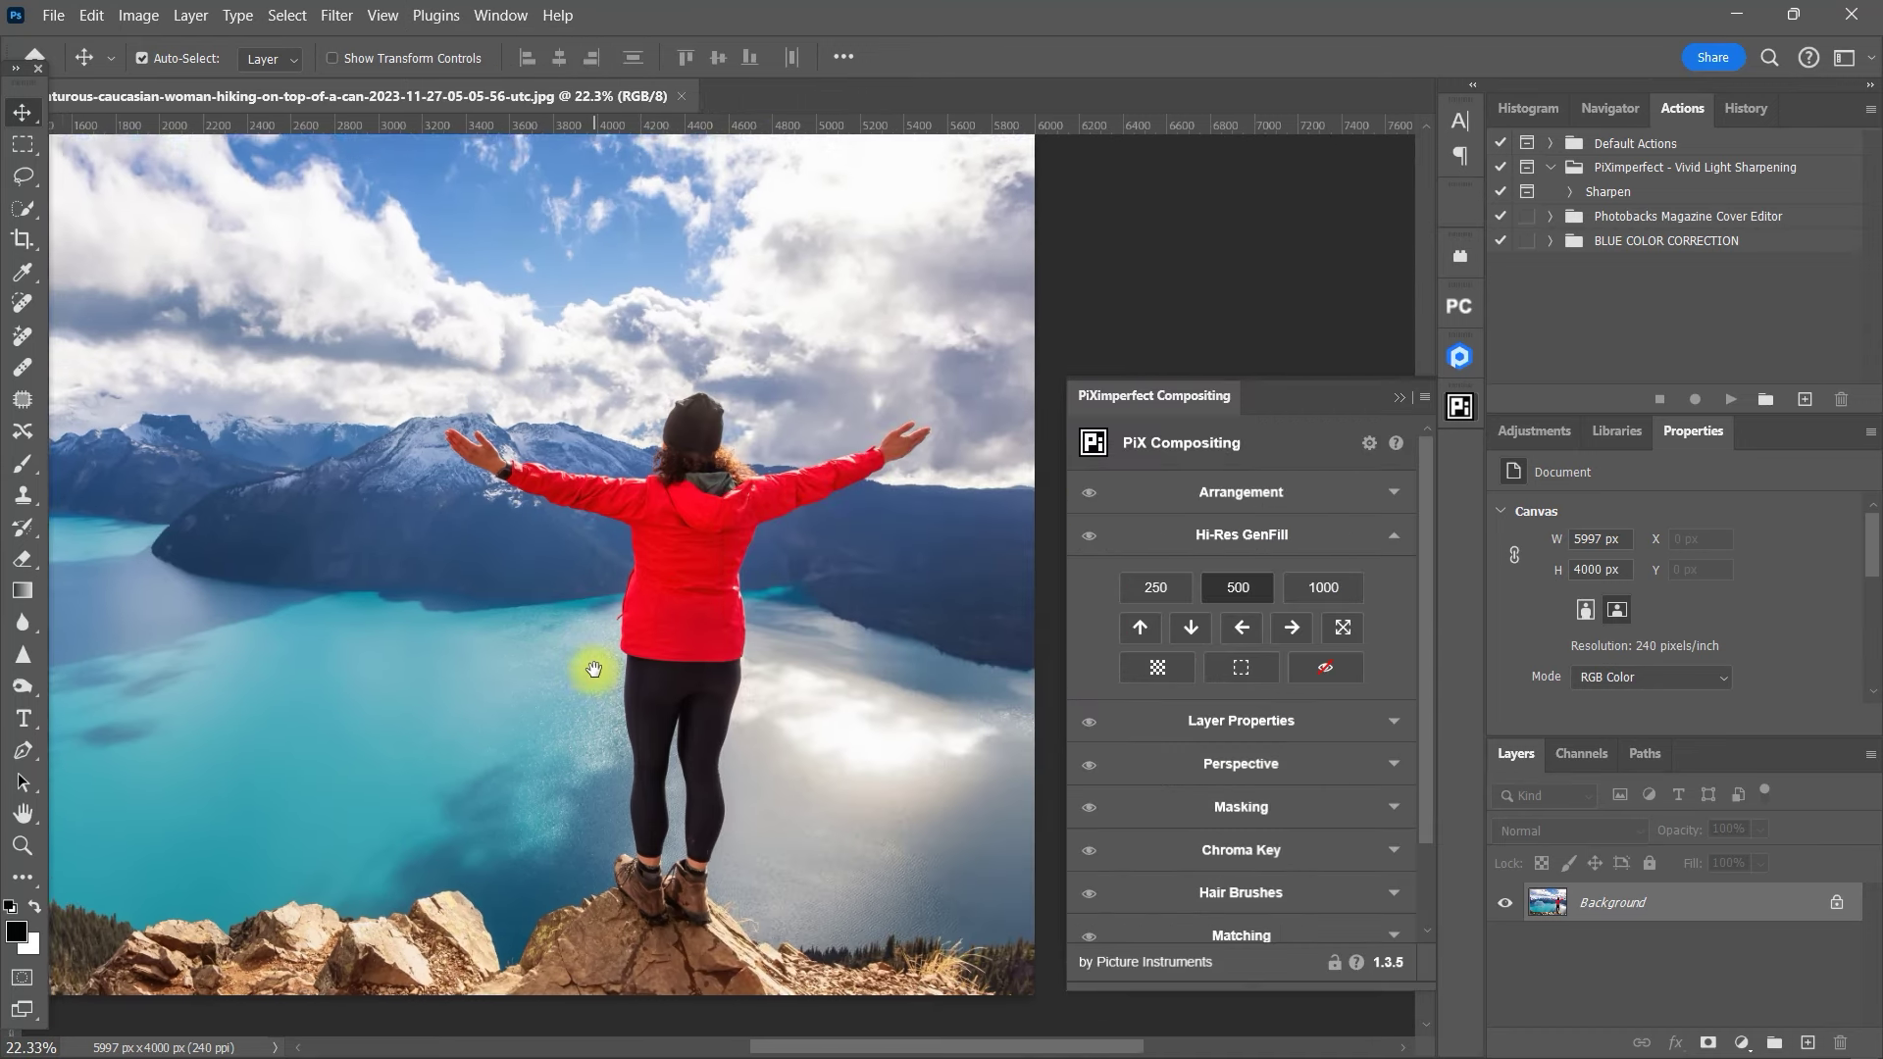
- Lasso around the woman from head to boot and set Hi-Res GenFill blocks to 500 pixels
click(23, 177)
click(618, 499)
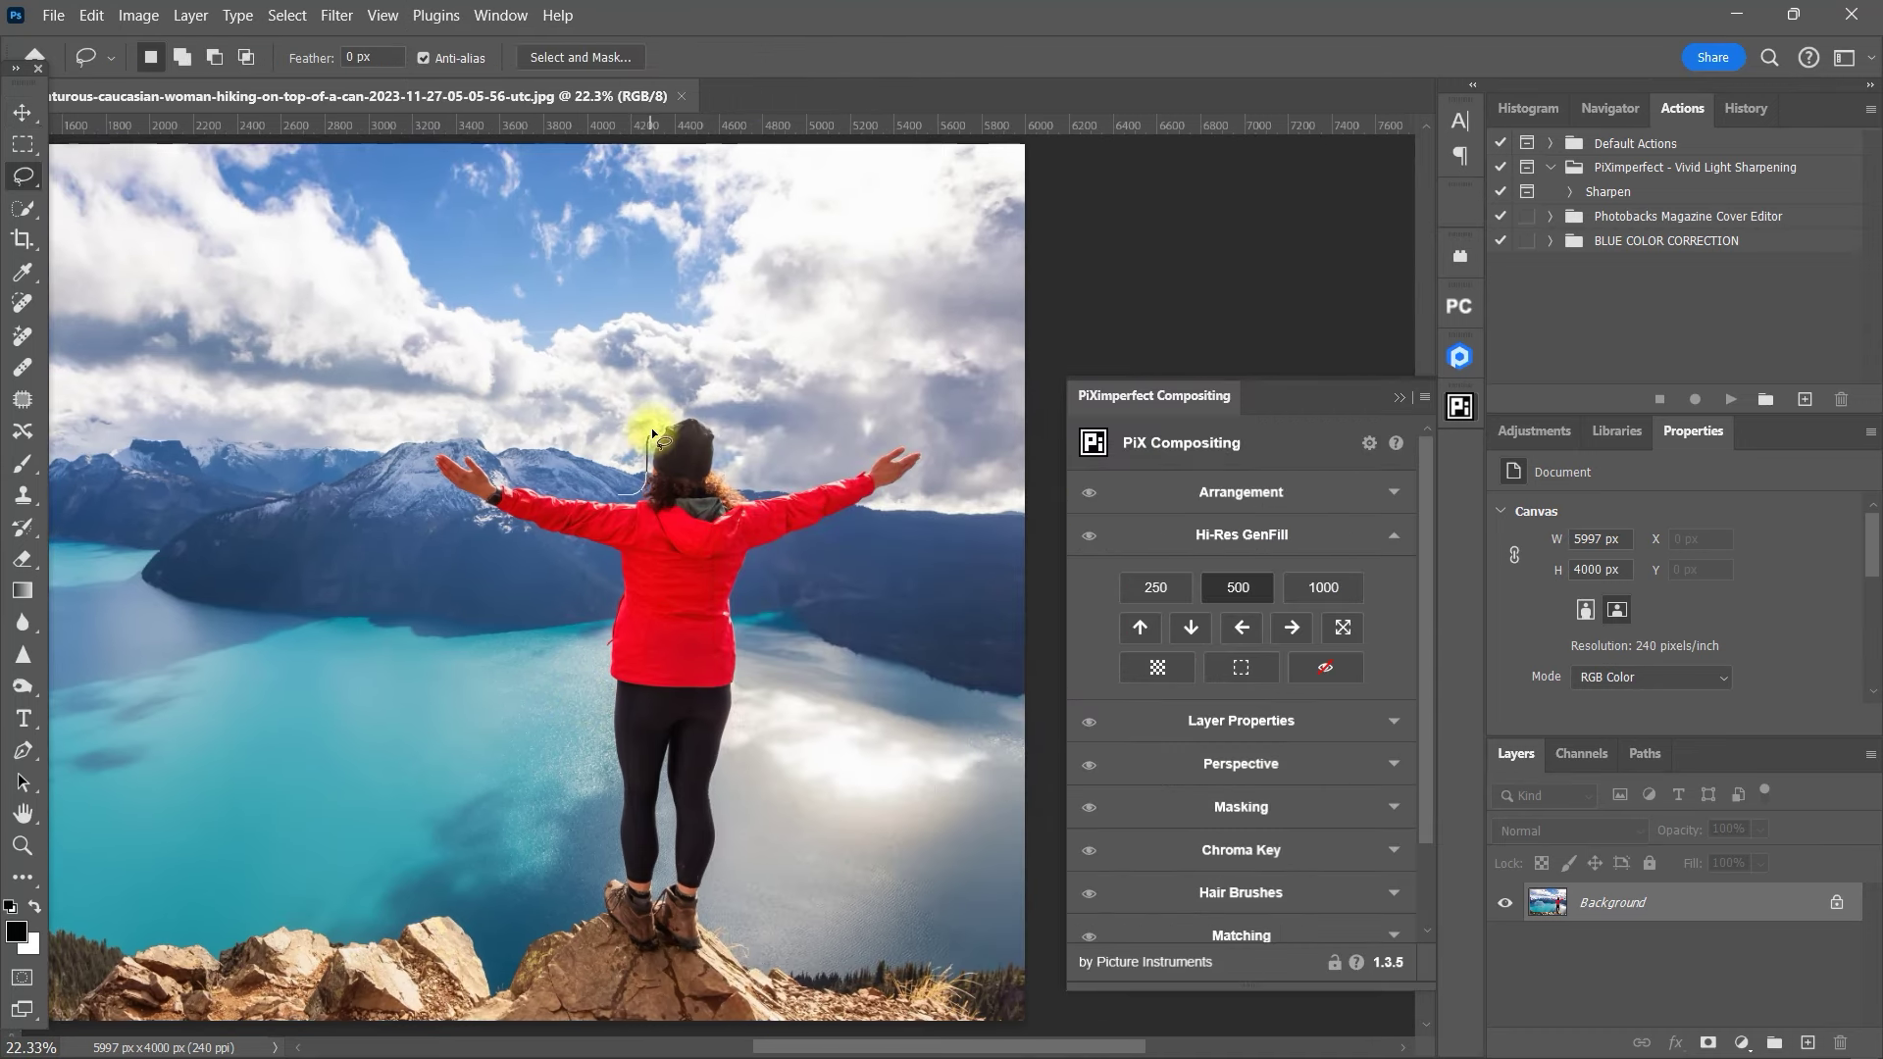
drag(652, 430, 724, 432)
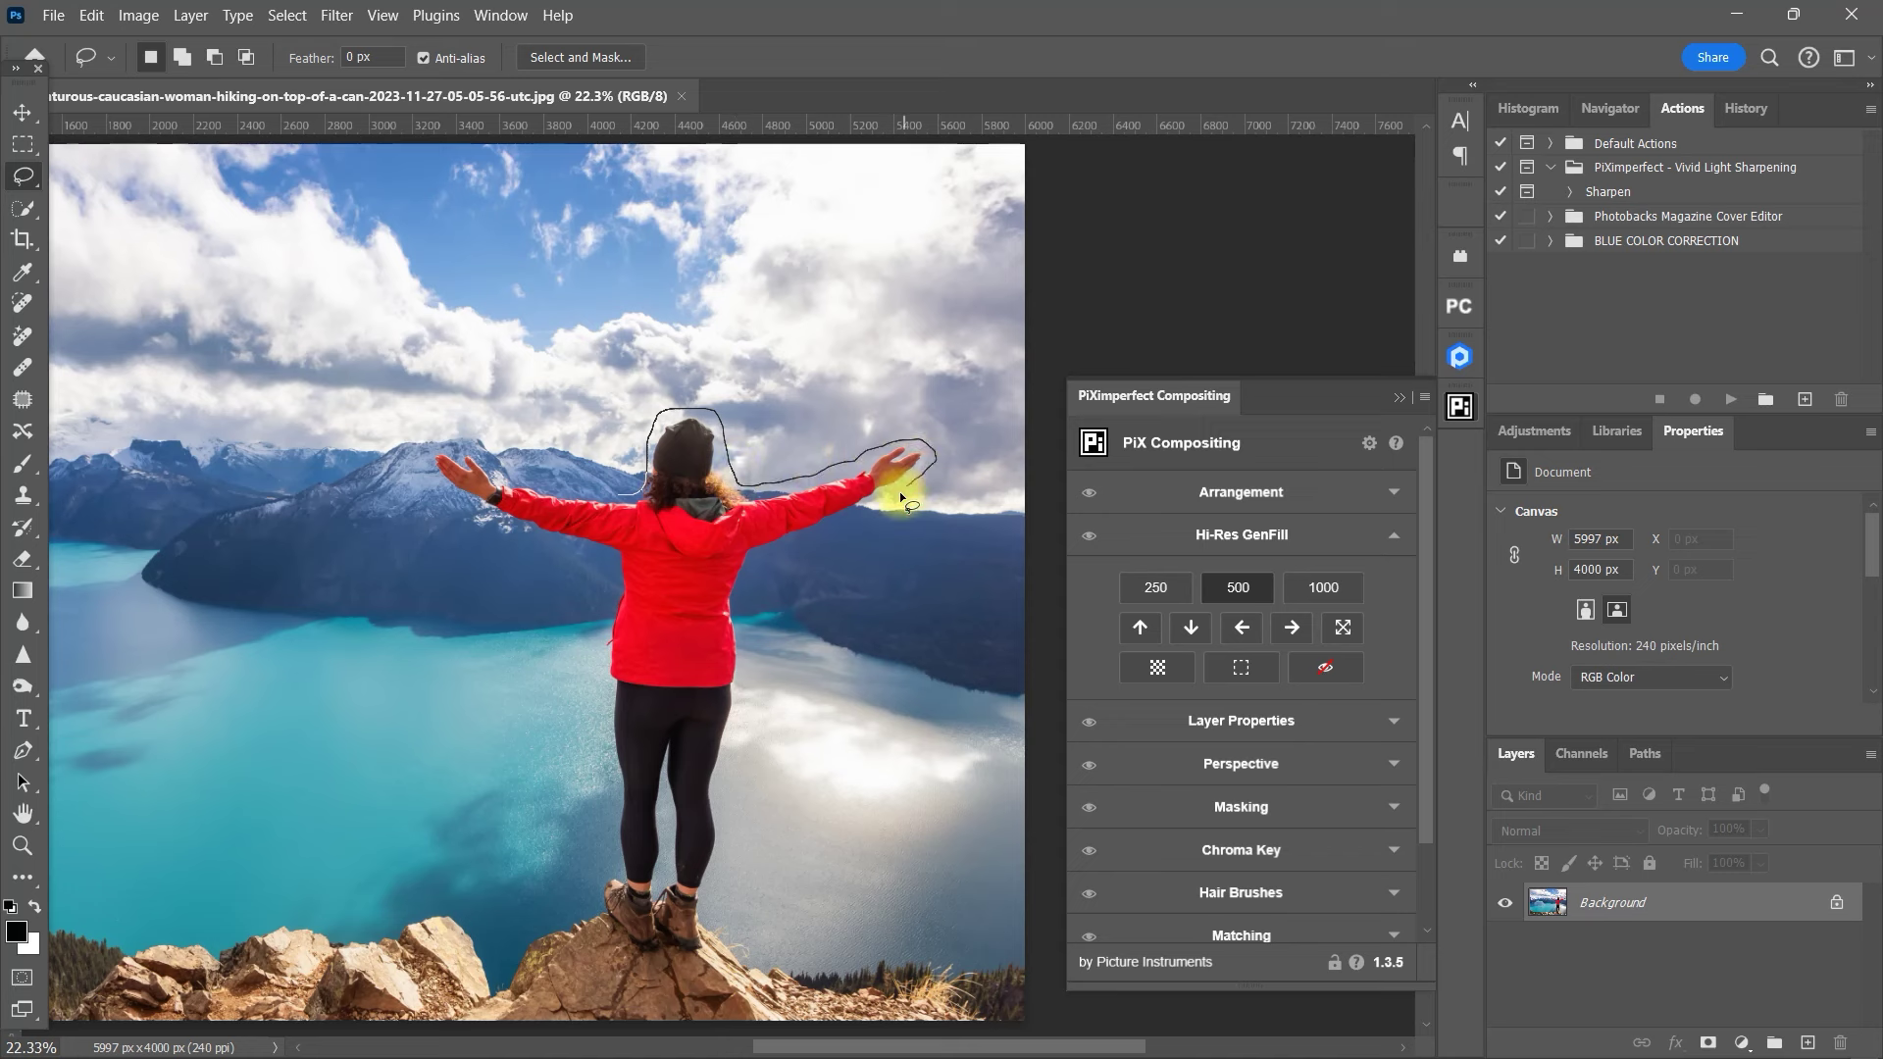
drag(743, 730, 707, 917)
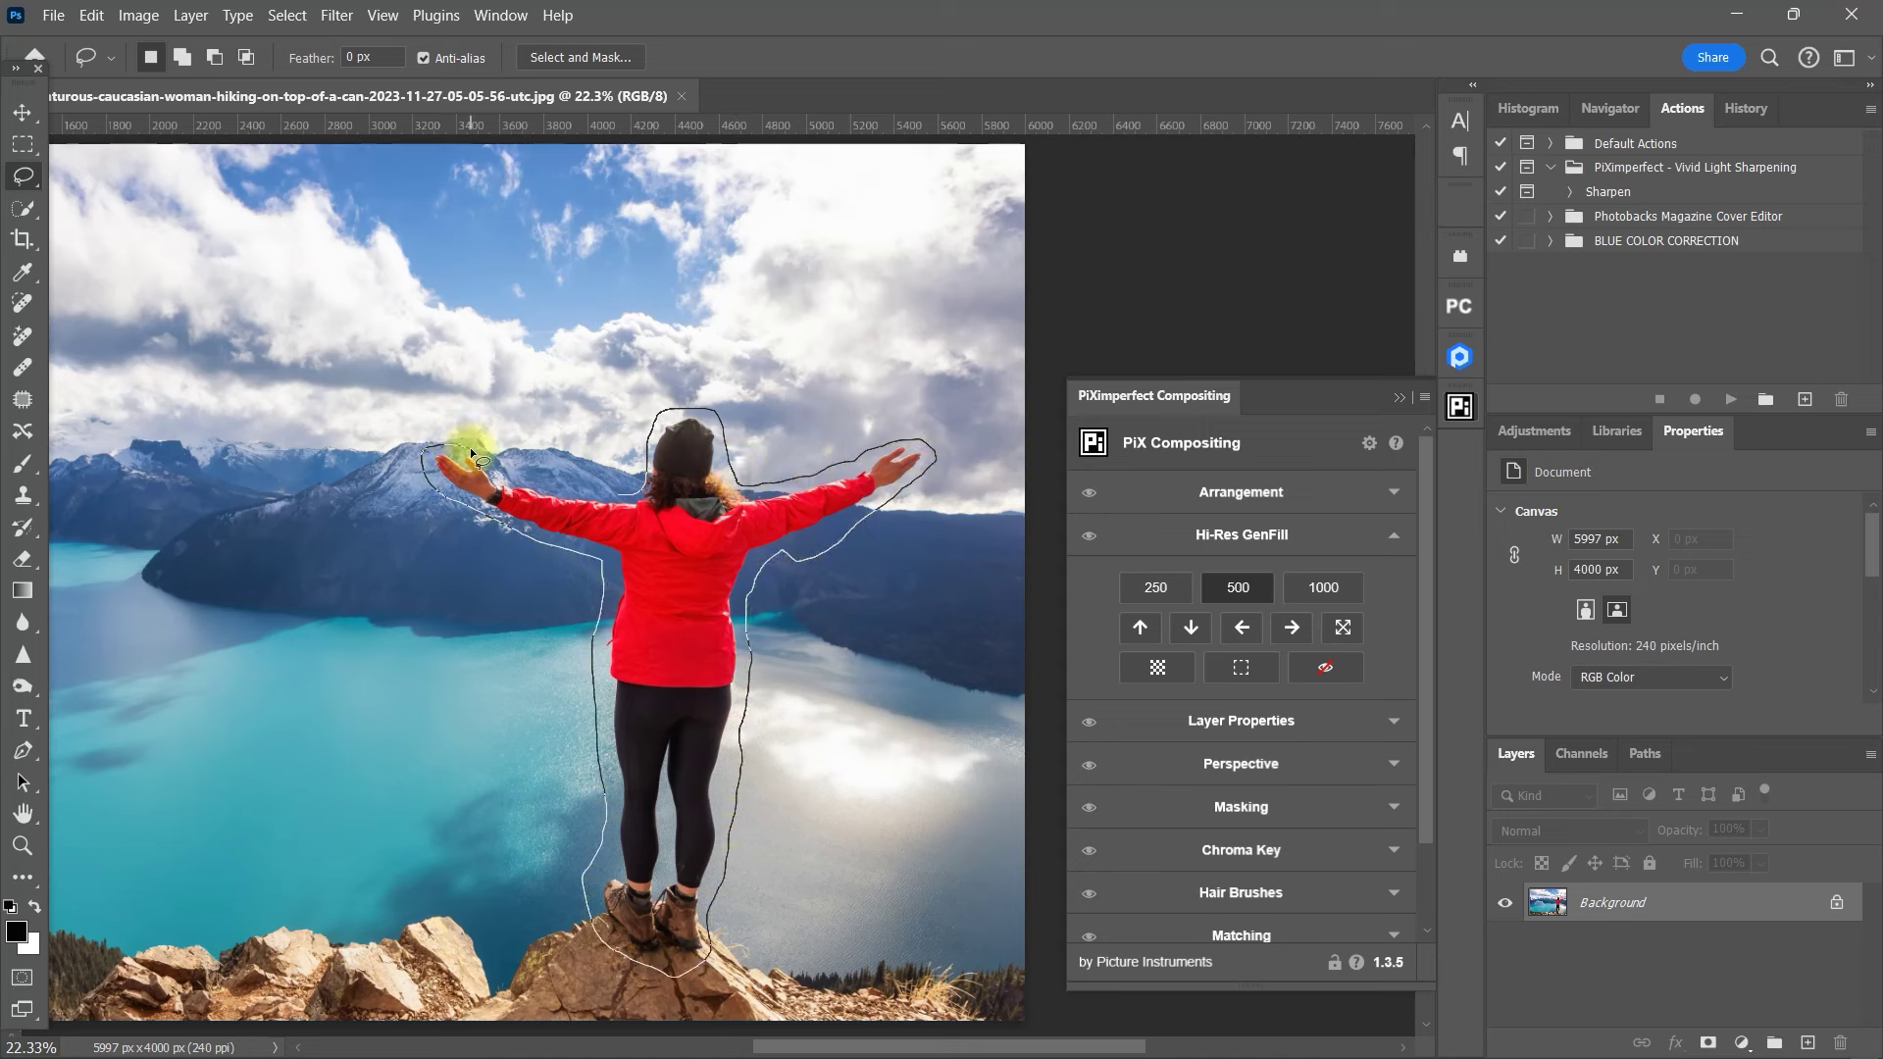
drag(606, 492, 611, 494)
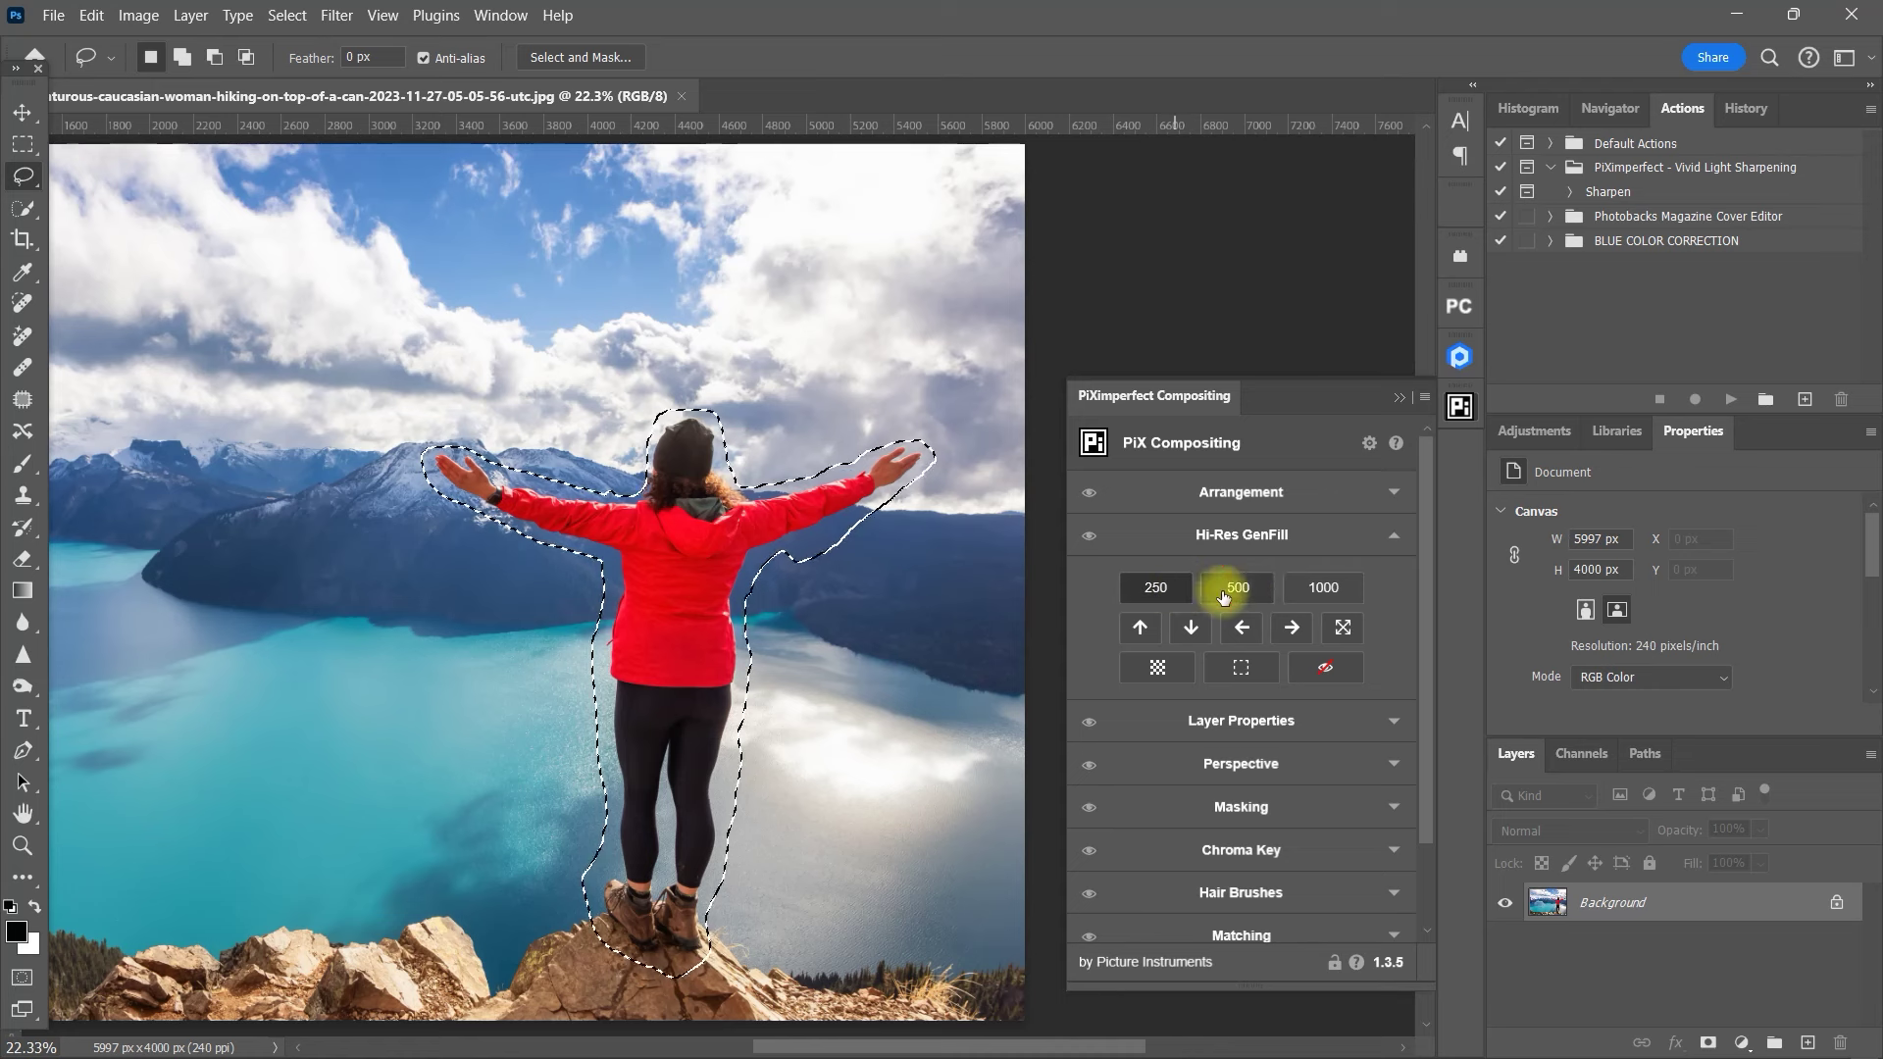
click(1329, 589)
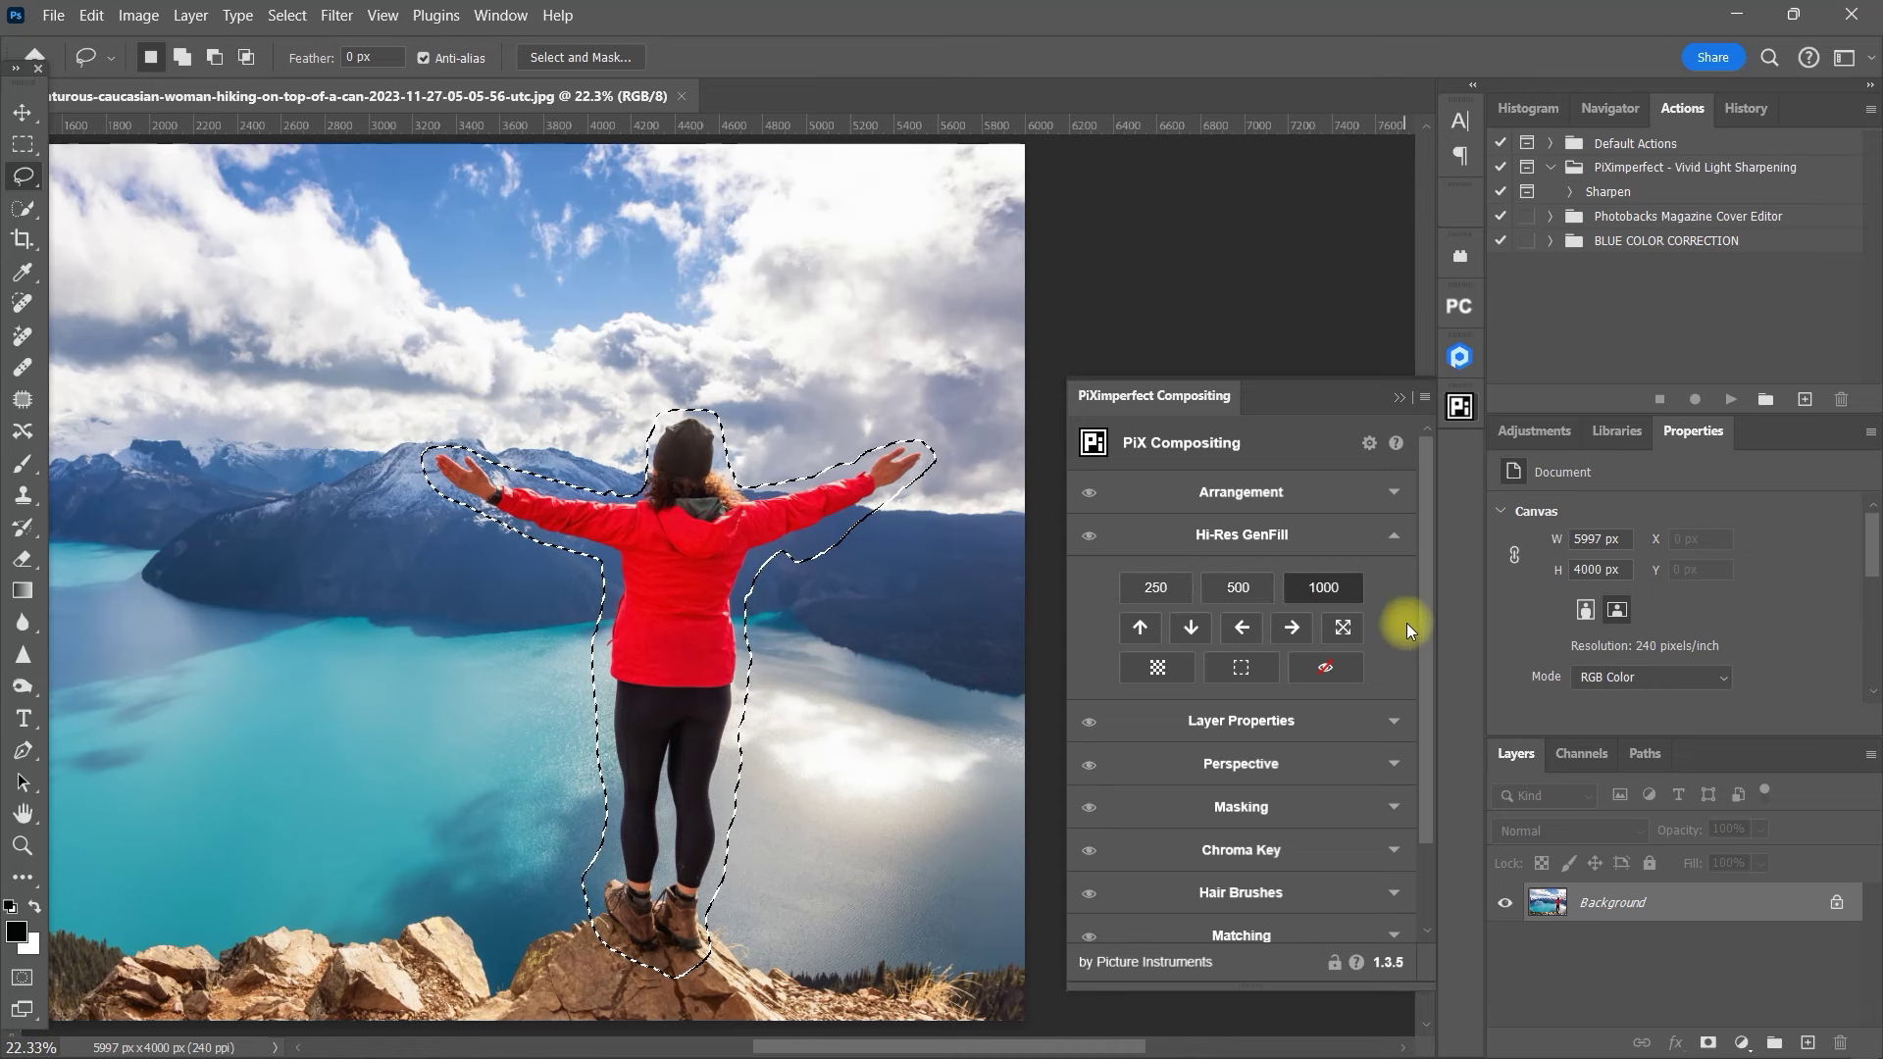
click(1260, 595)
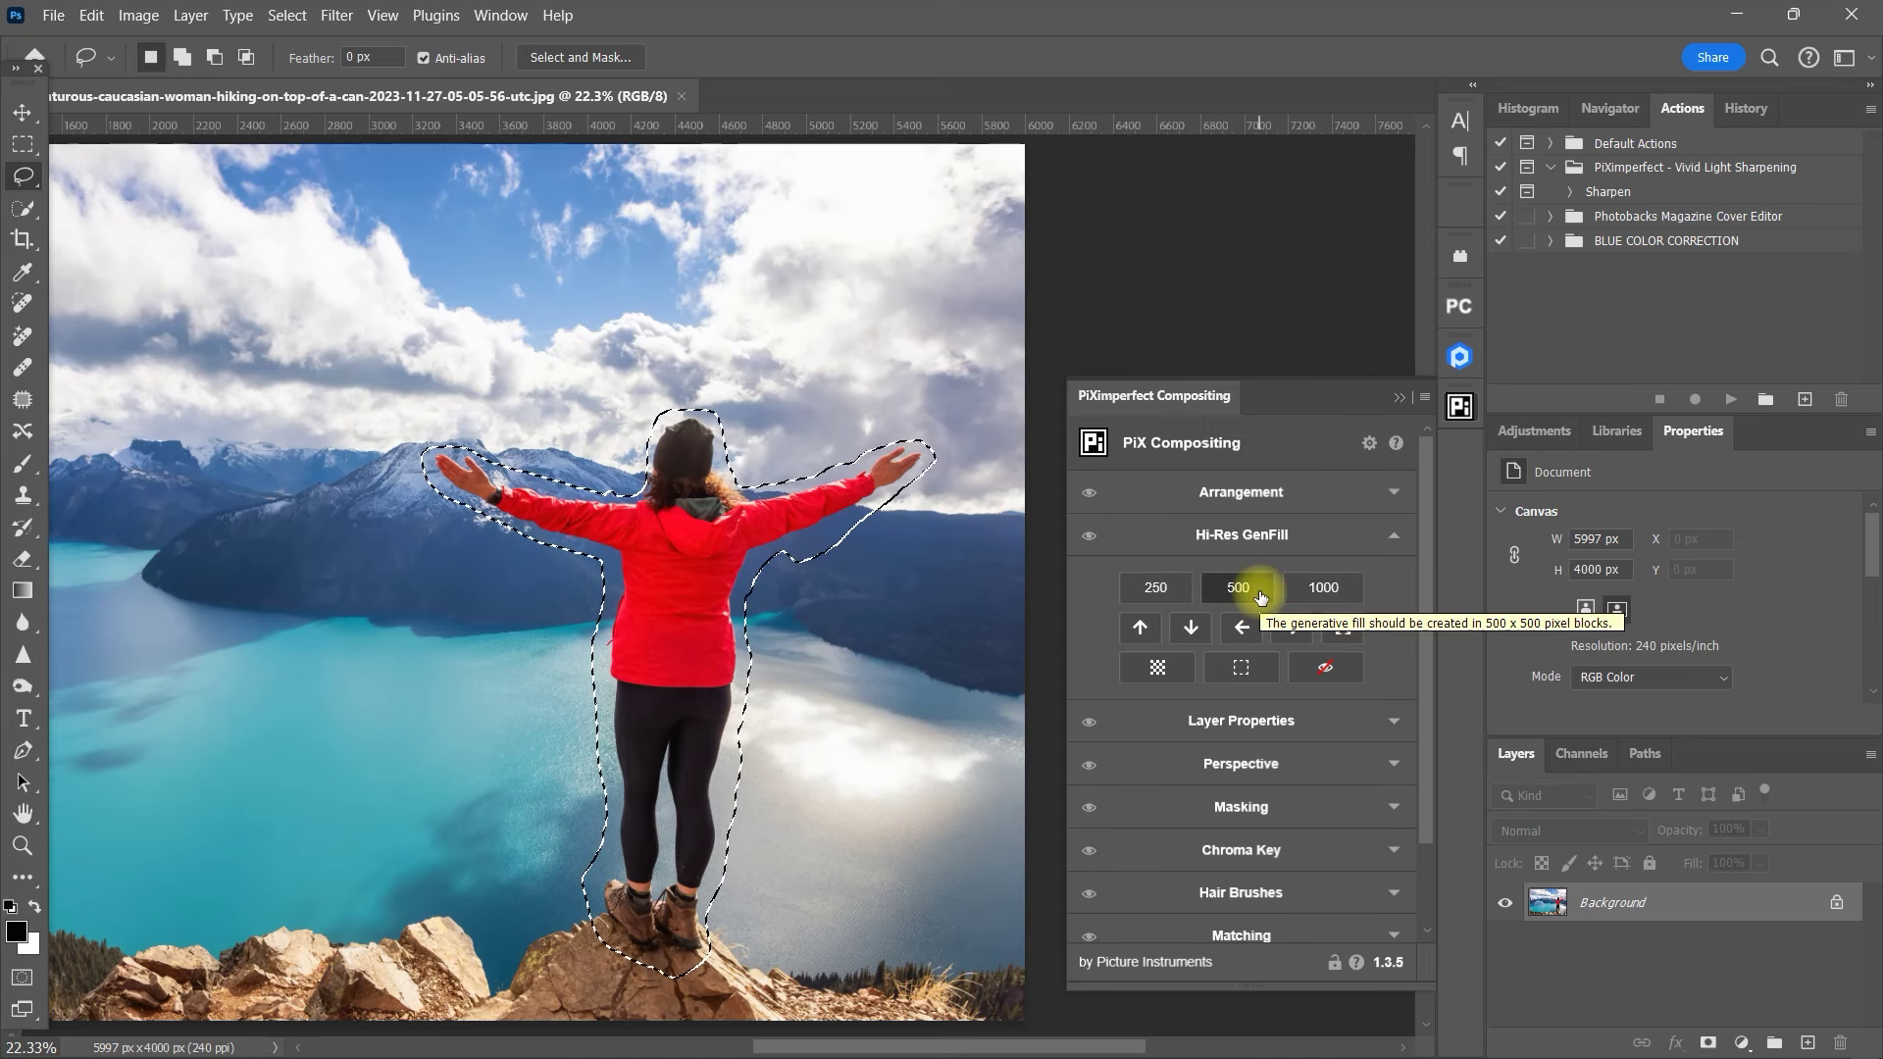
- Run Hi-Res GenFill tile by tile on the selection and collapse the panel while it generates
click(1262, 674)
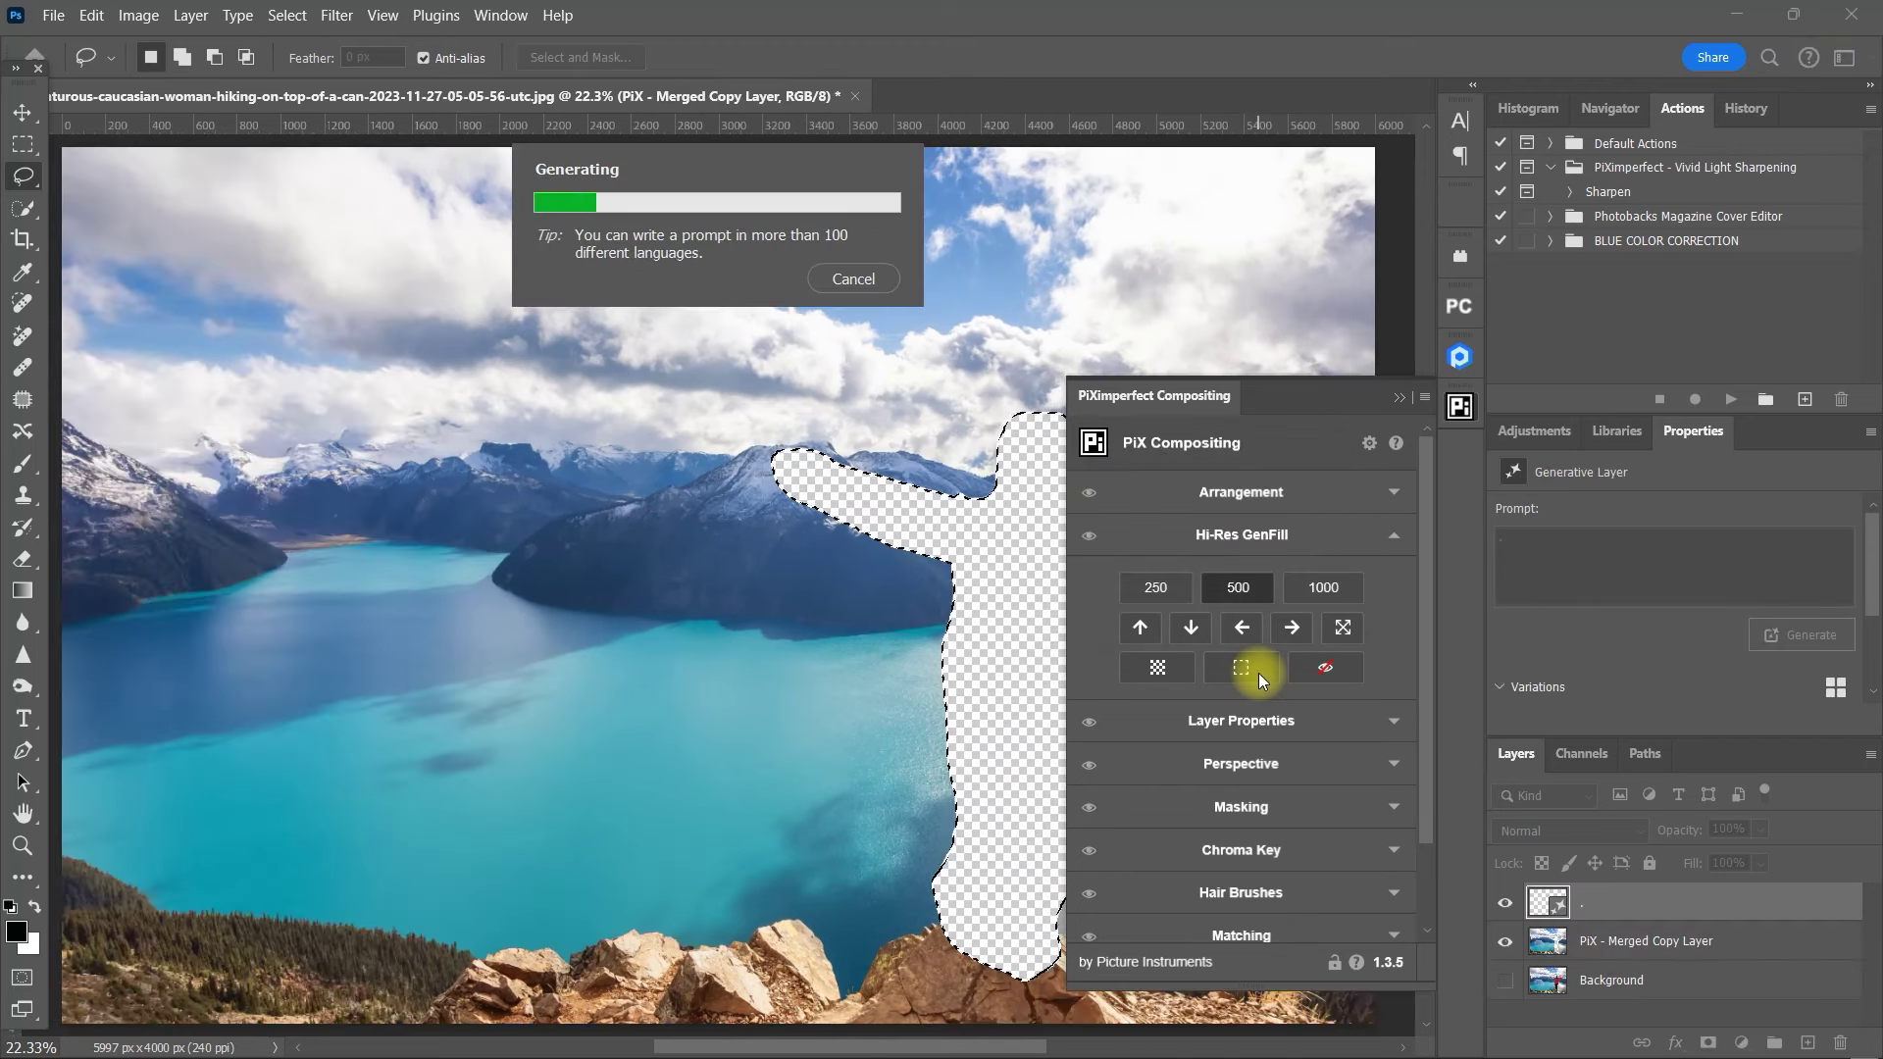
click(1400, 397)
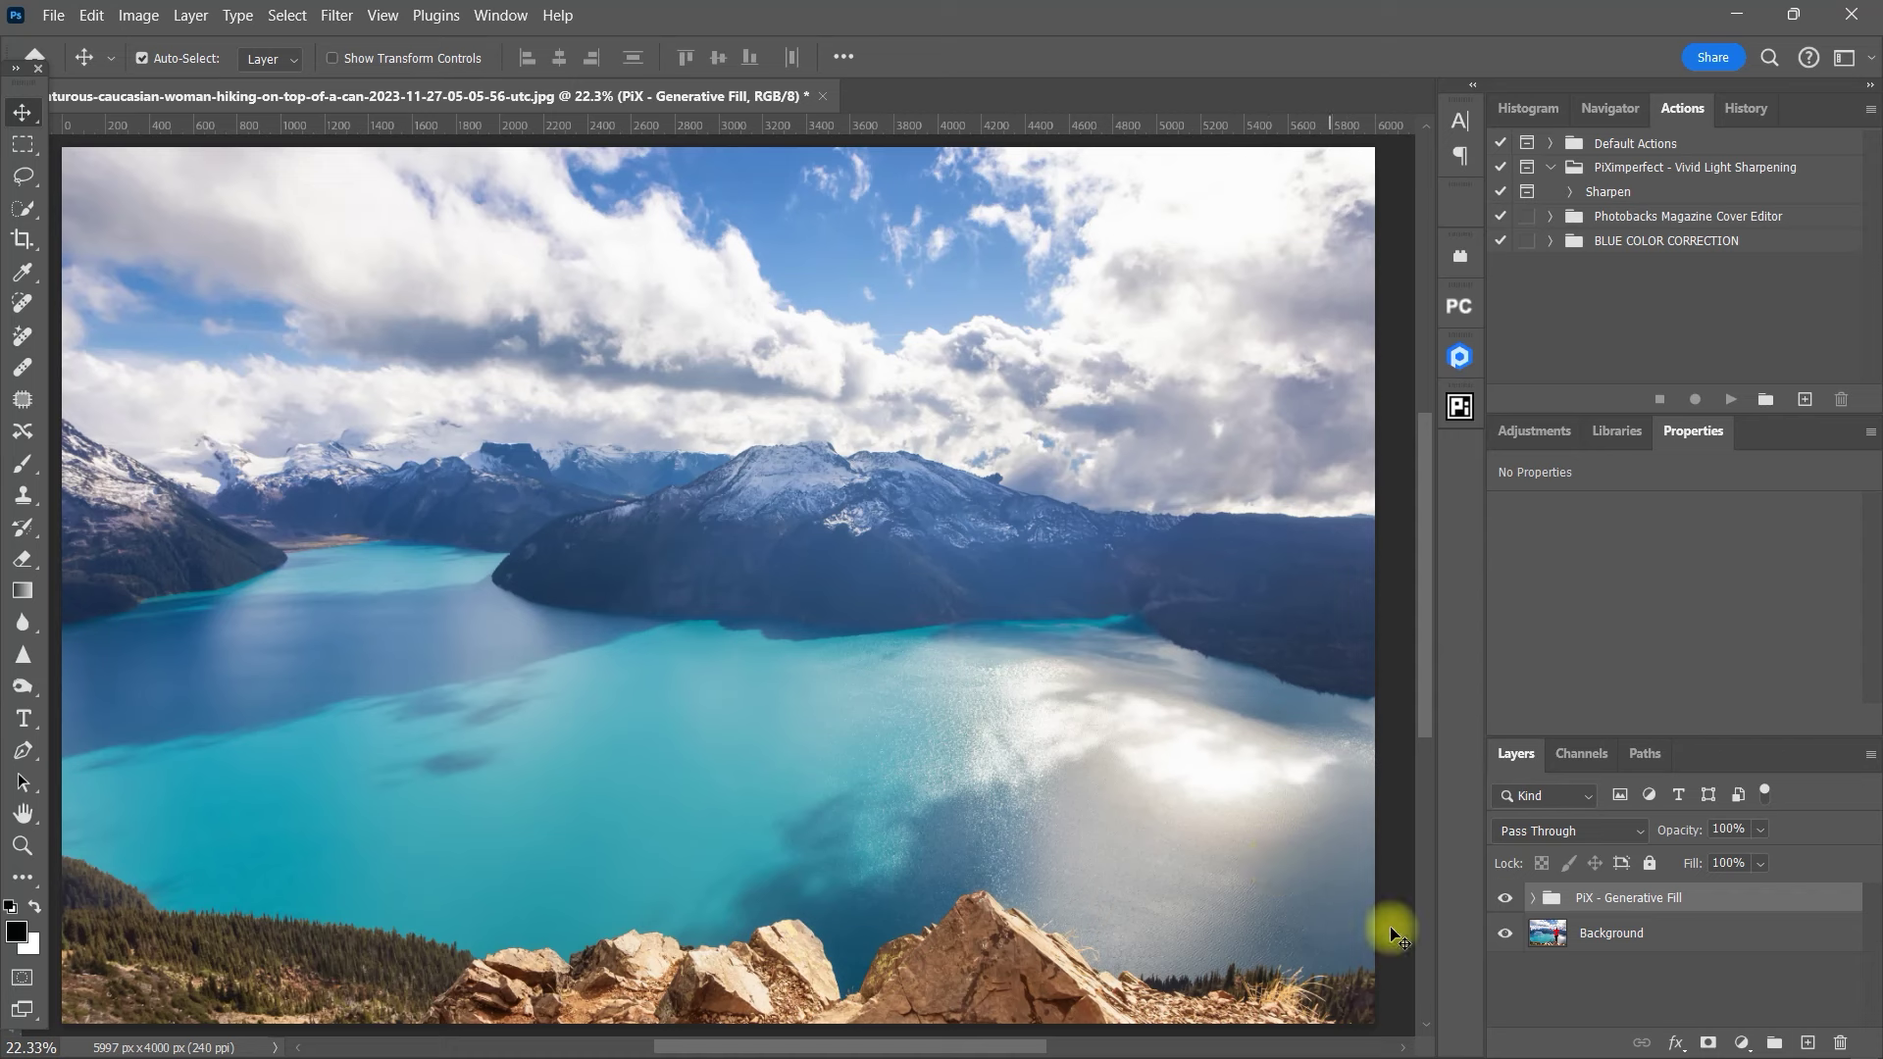
- Toggle the PiX - Generative Fill group while zoomed on the mountains to compare against the woman
click(1505, 899)
click(1507, 901)
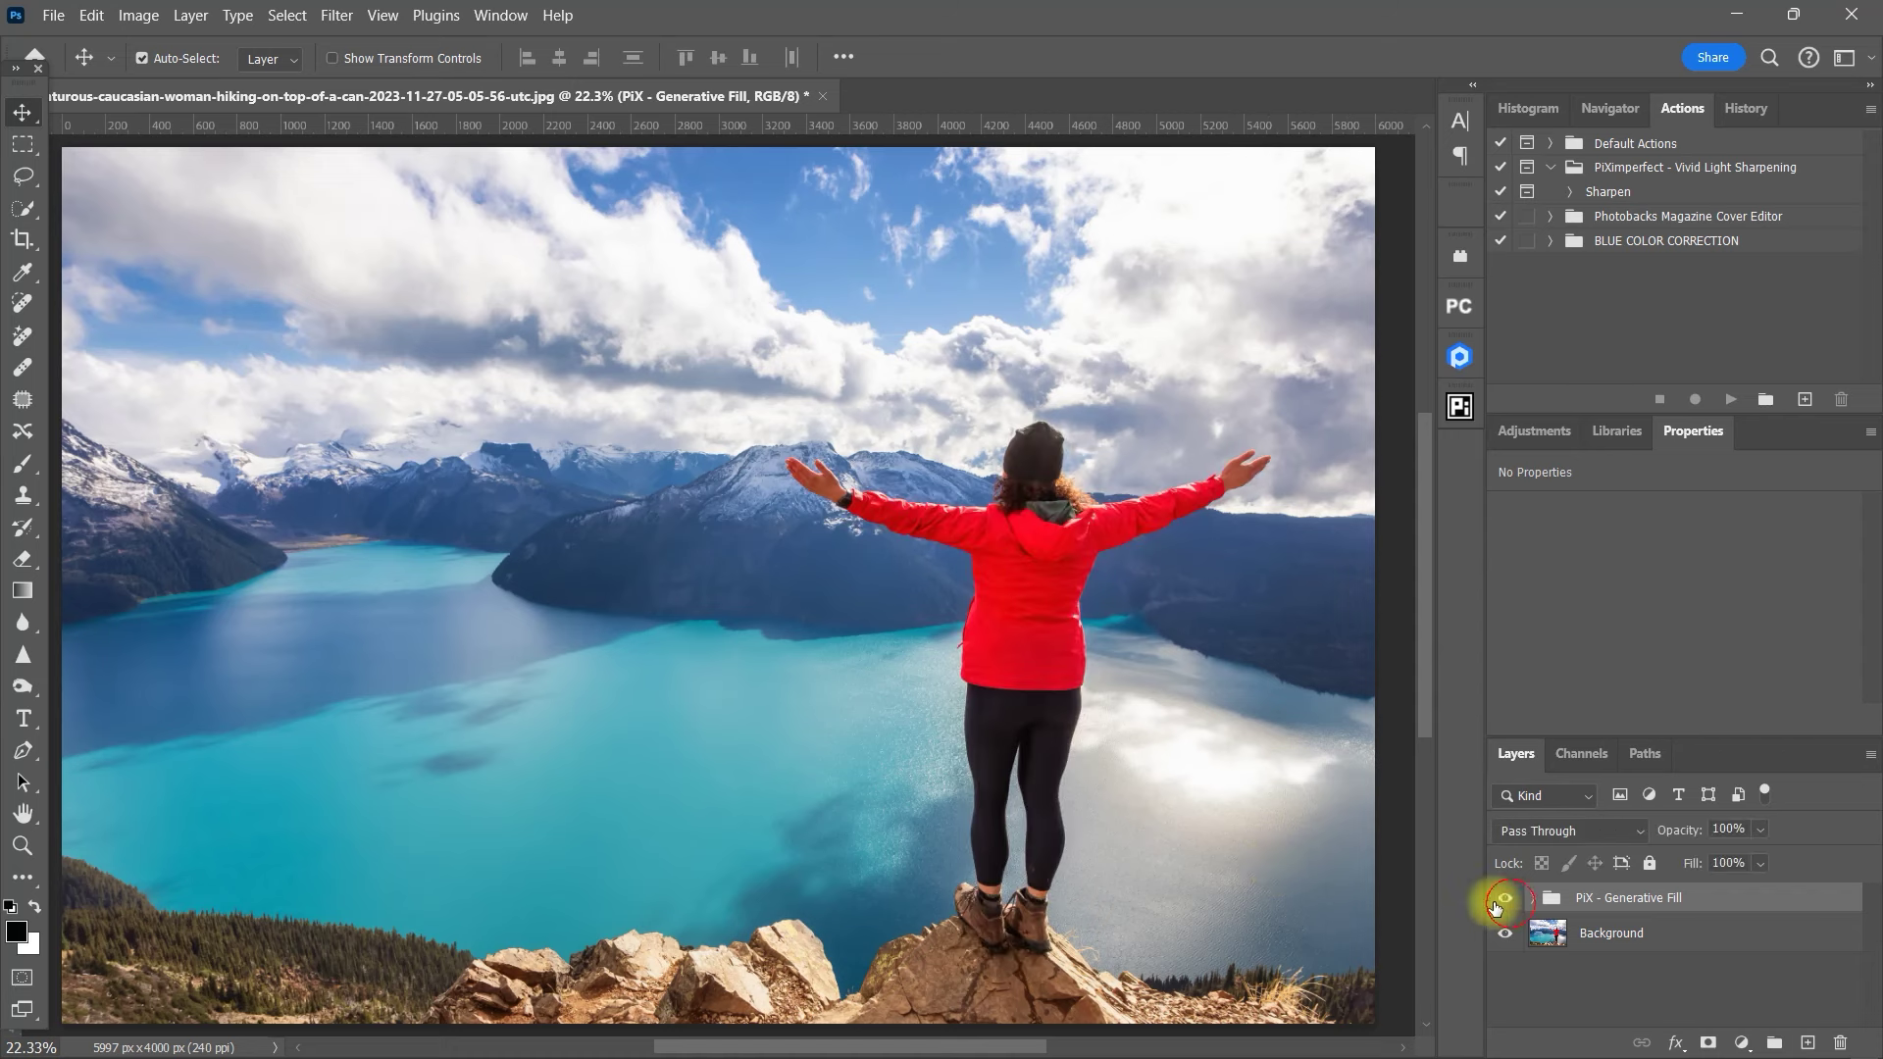
click(1501, 899)
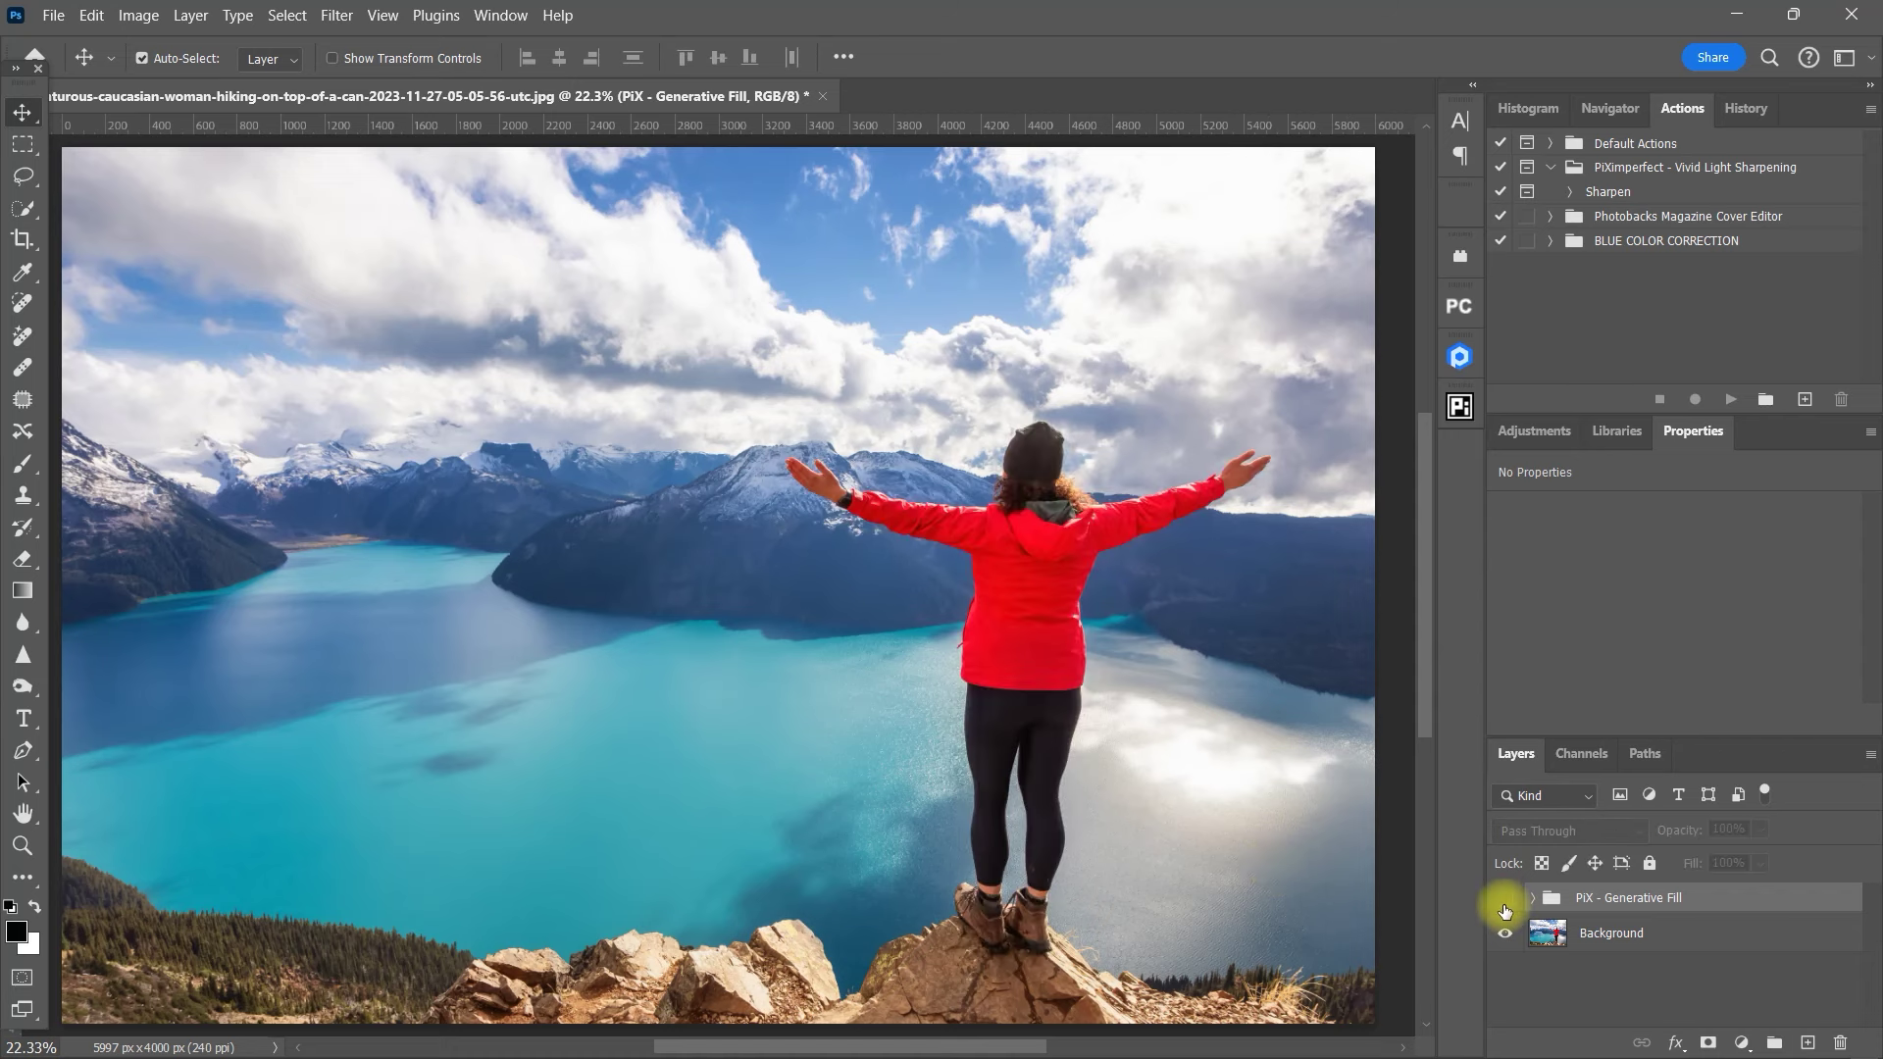
click(1505, 900)
scroll(1050, 774, up, 5)
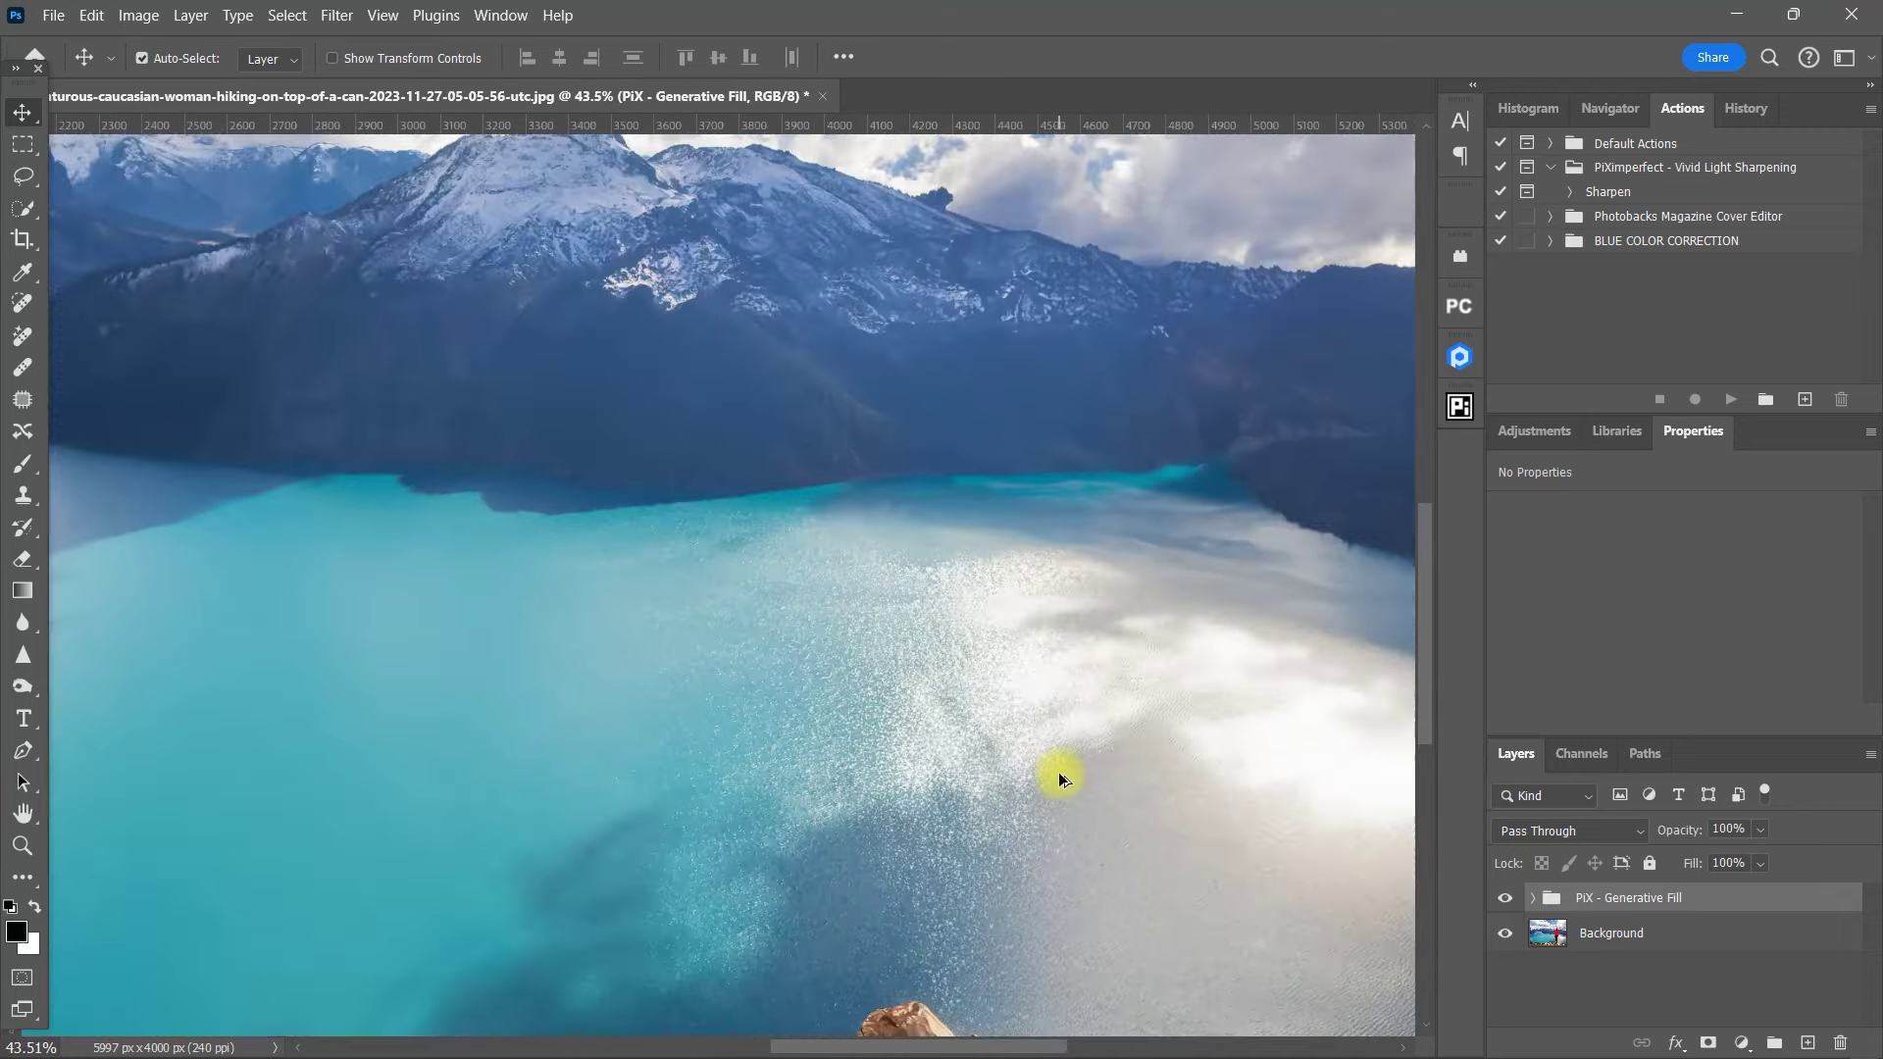
scroll(1118, 680, up, 1)
drag(1127, 664, 974, 948)
click(1509, 902)
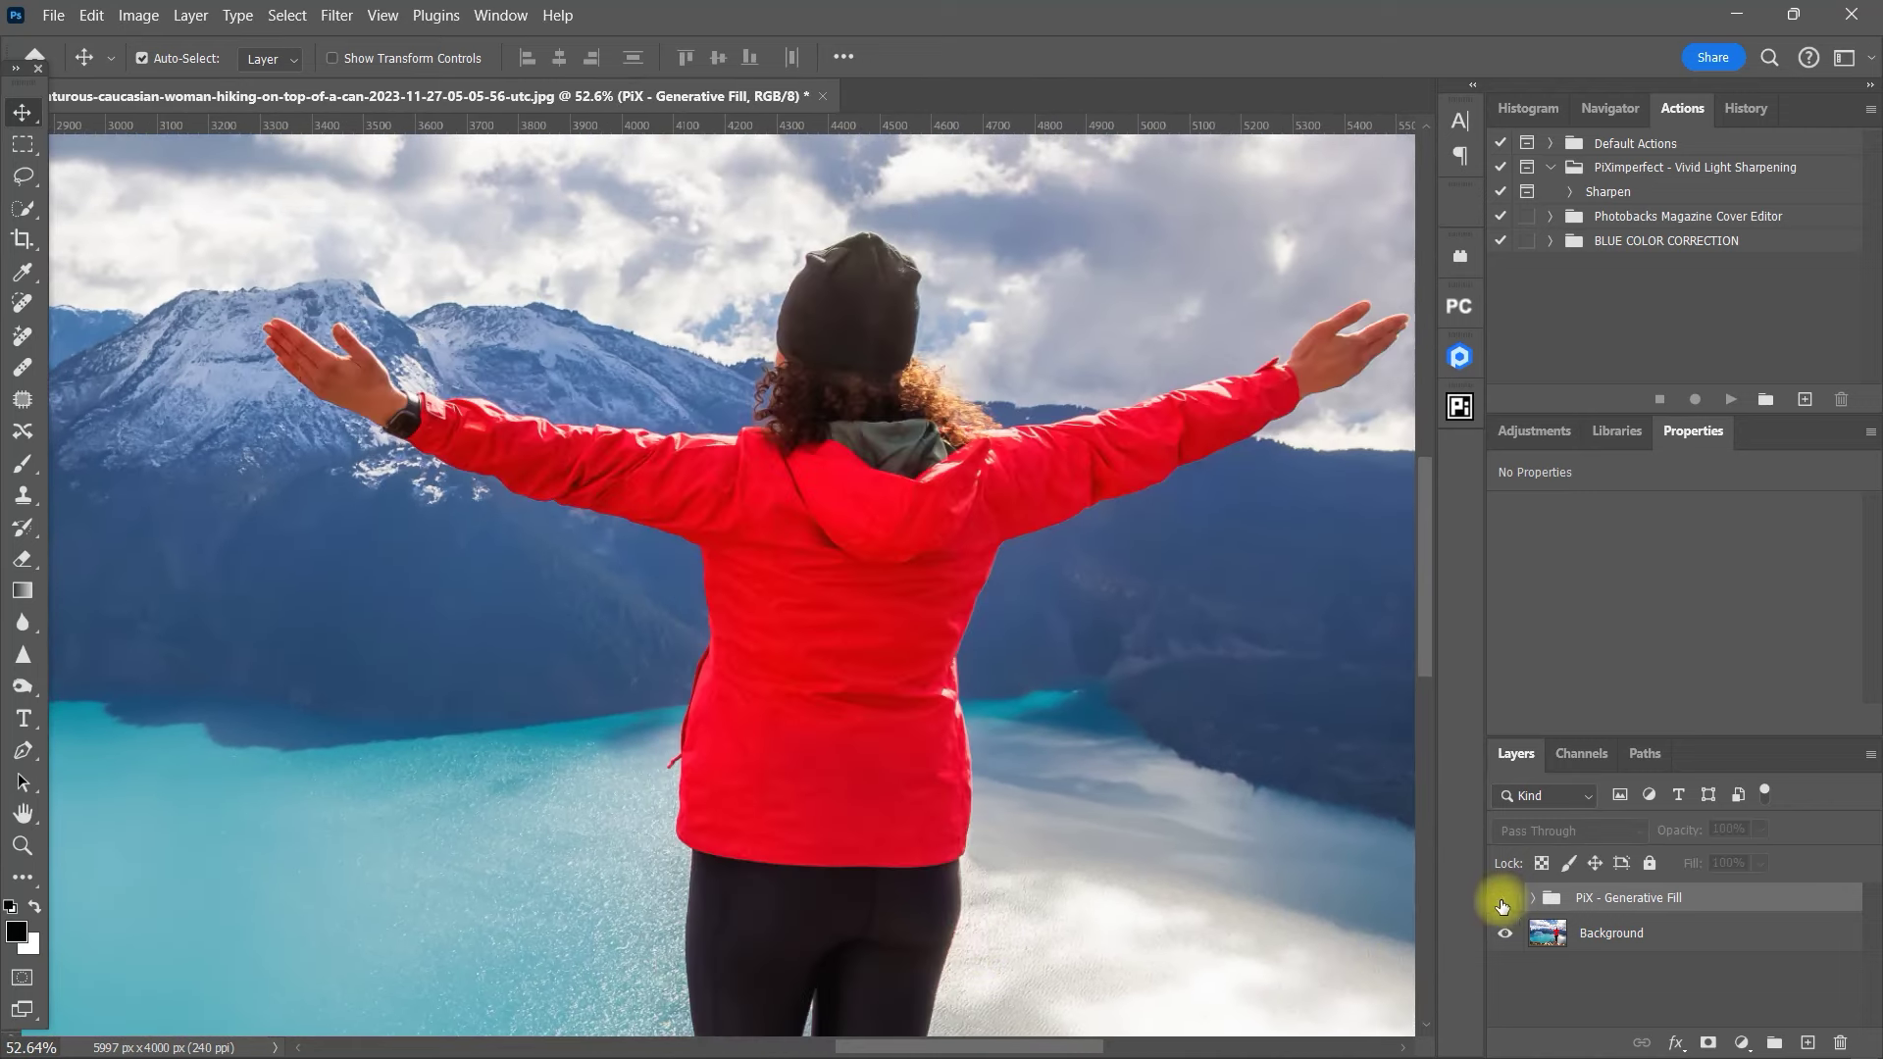
click(1508, 899)
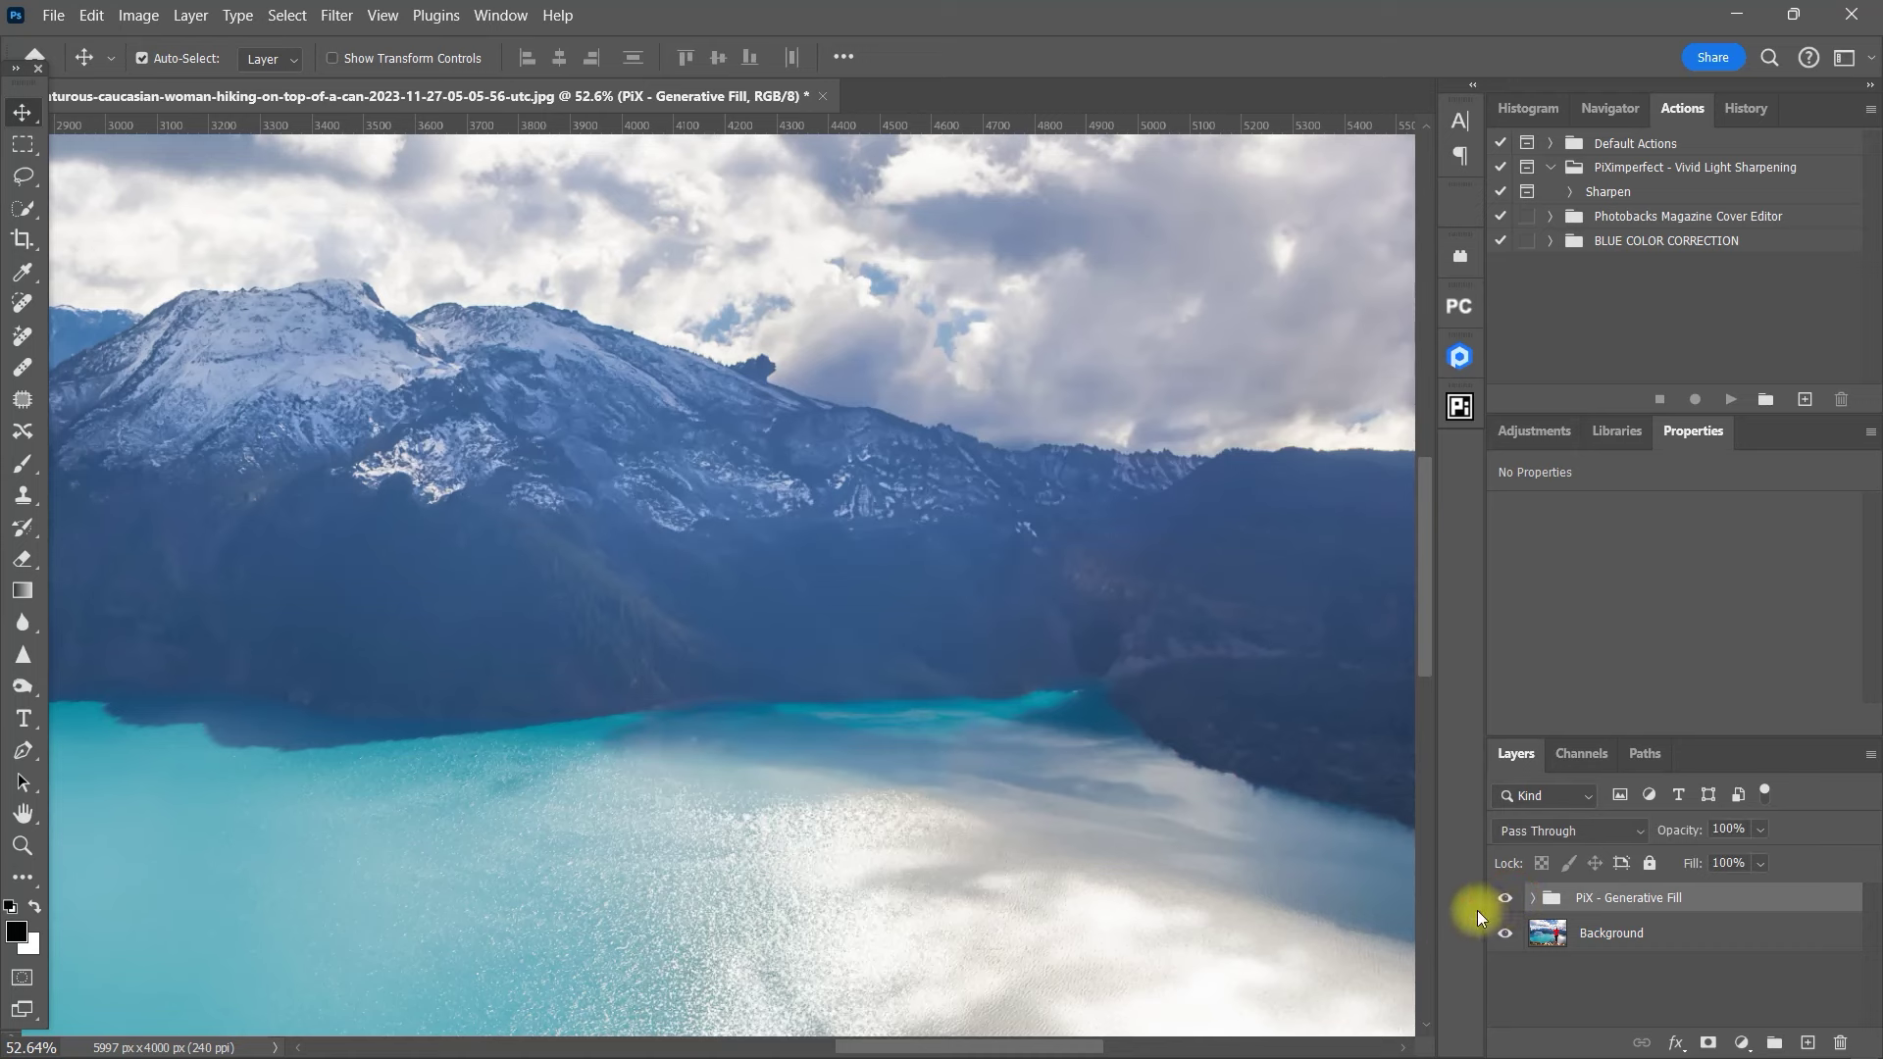
click(1504, 900)
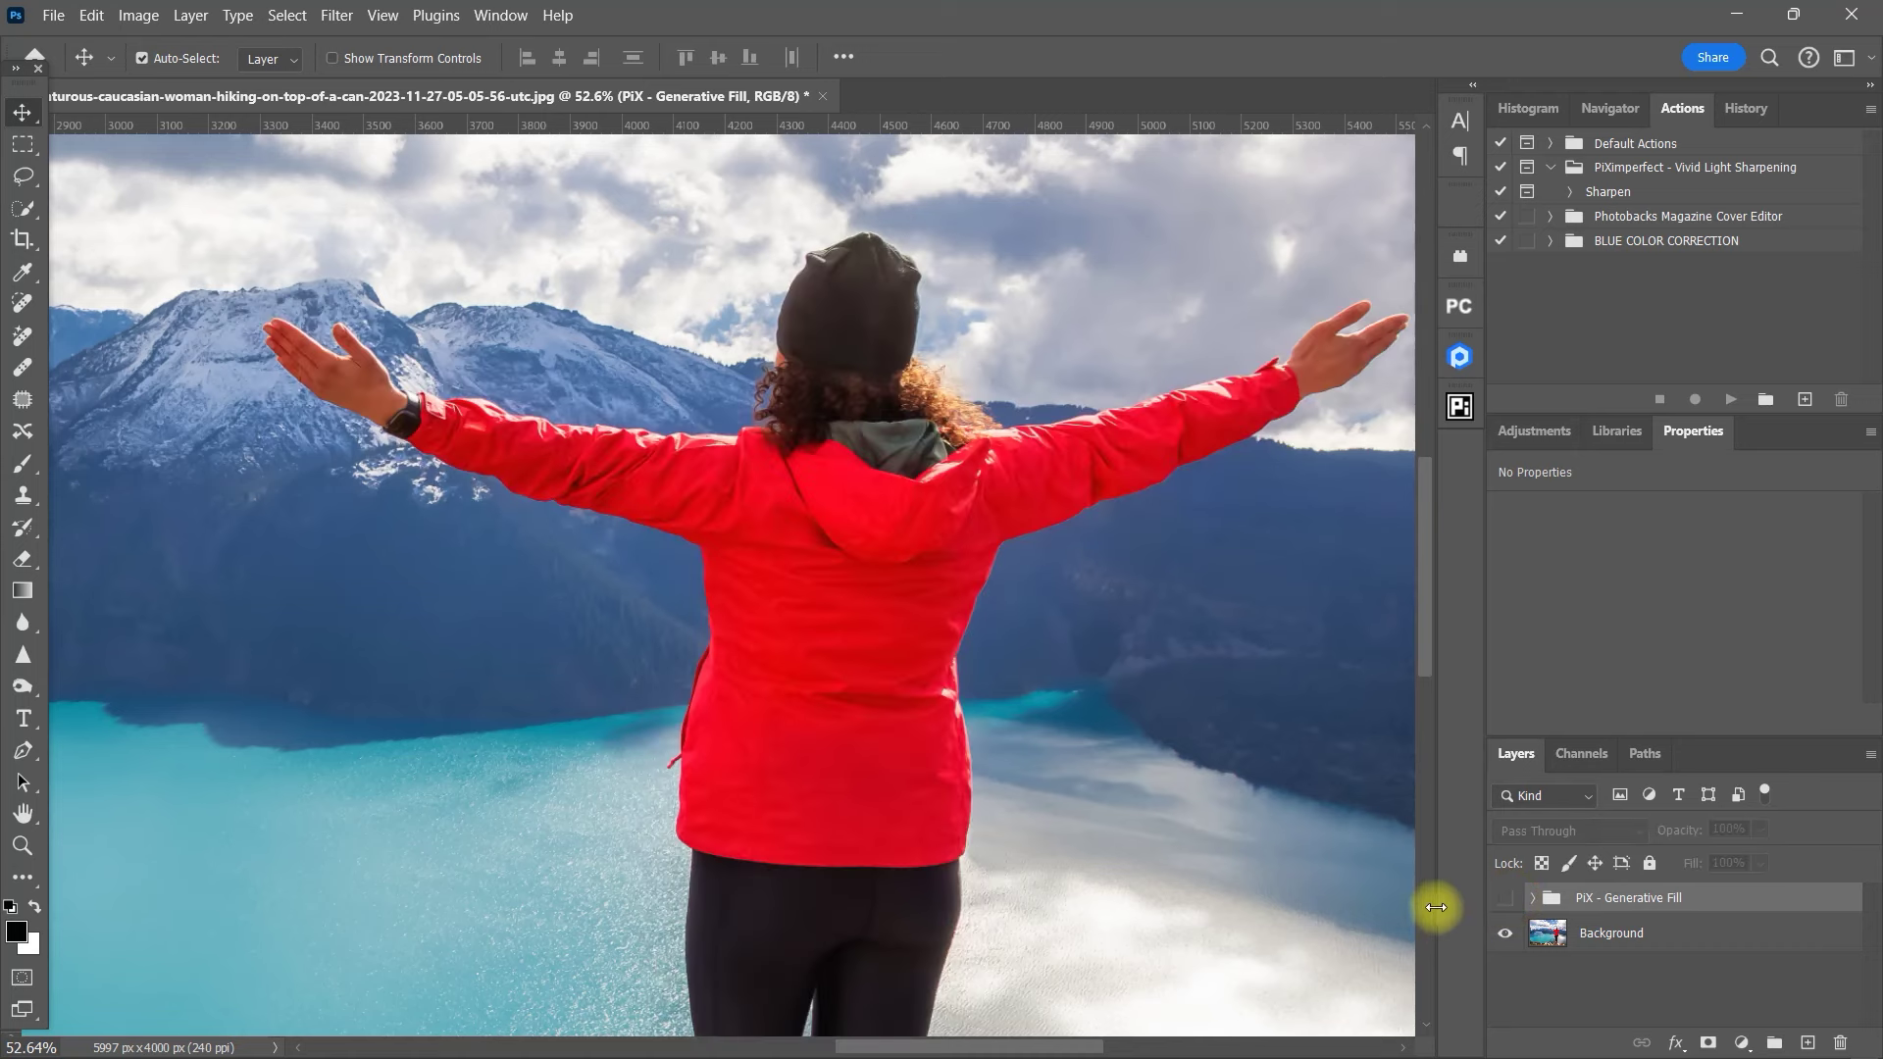
click(1501, 899)
- Compare the lake and rocks with the PiX fill on and off, then revert to the original snapshot
drag(1255, 942, 1232, 694)
click(1498, 901)
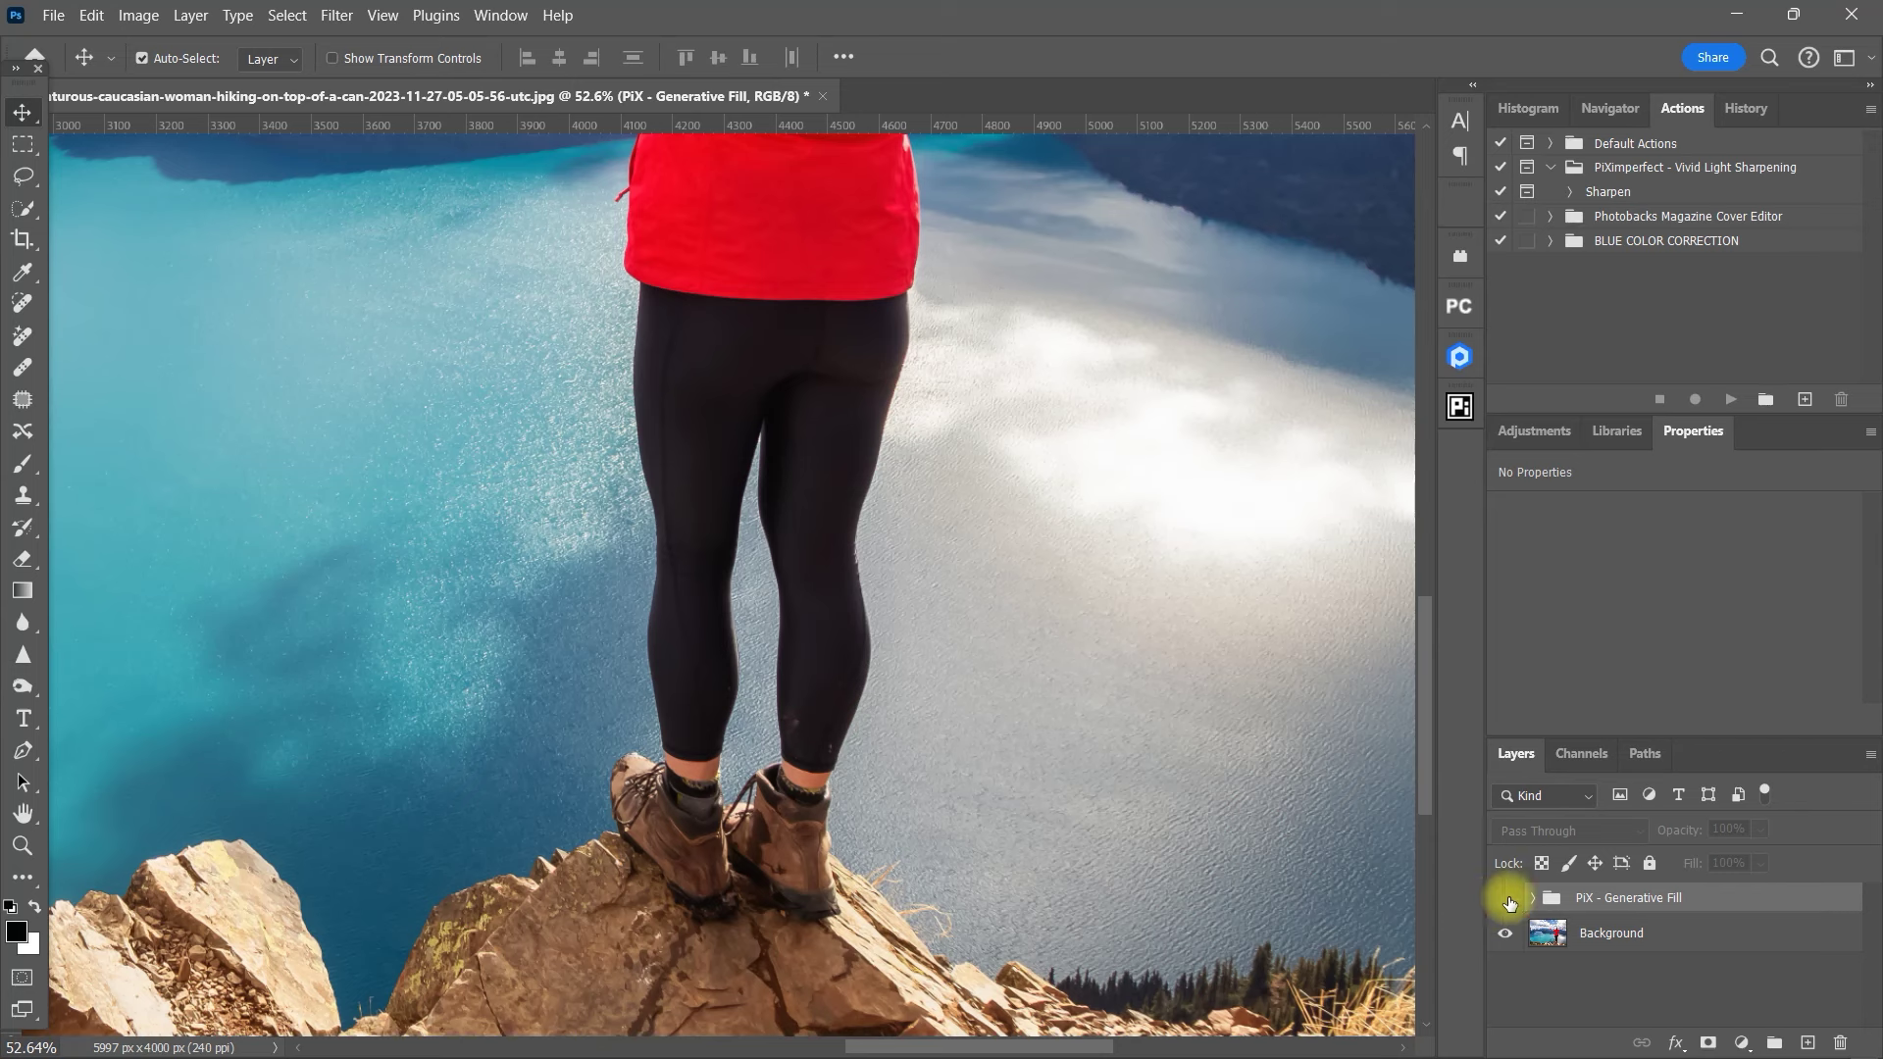
click(1506, 899)
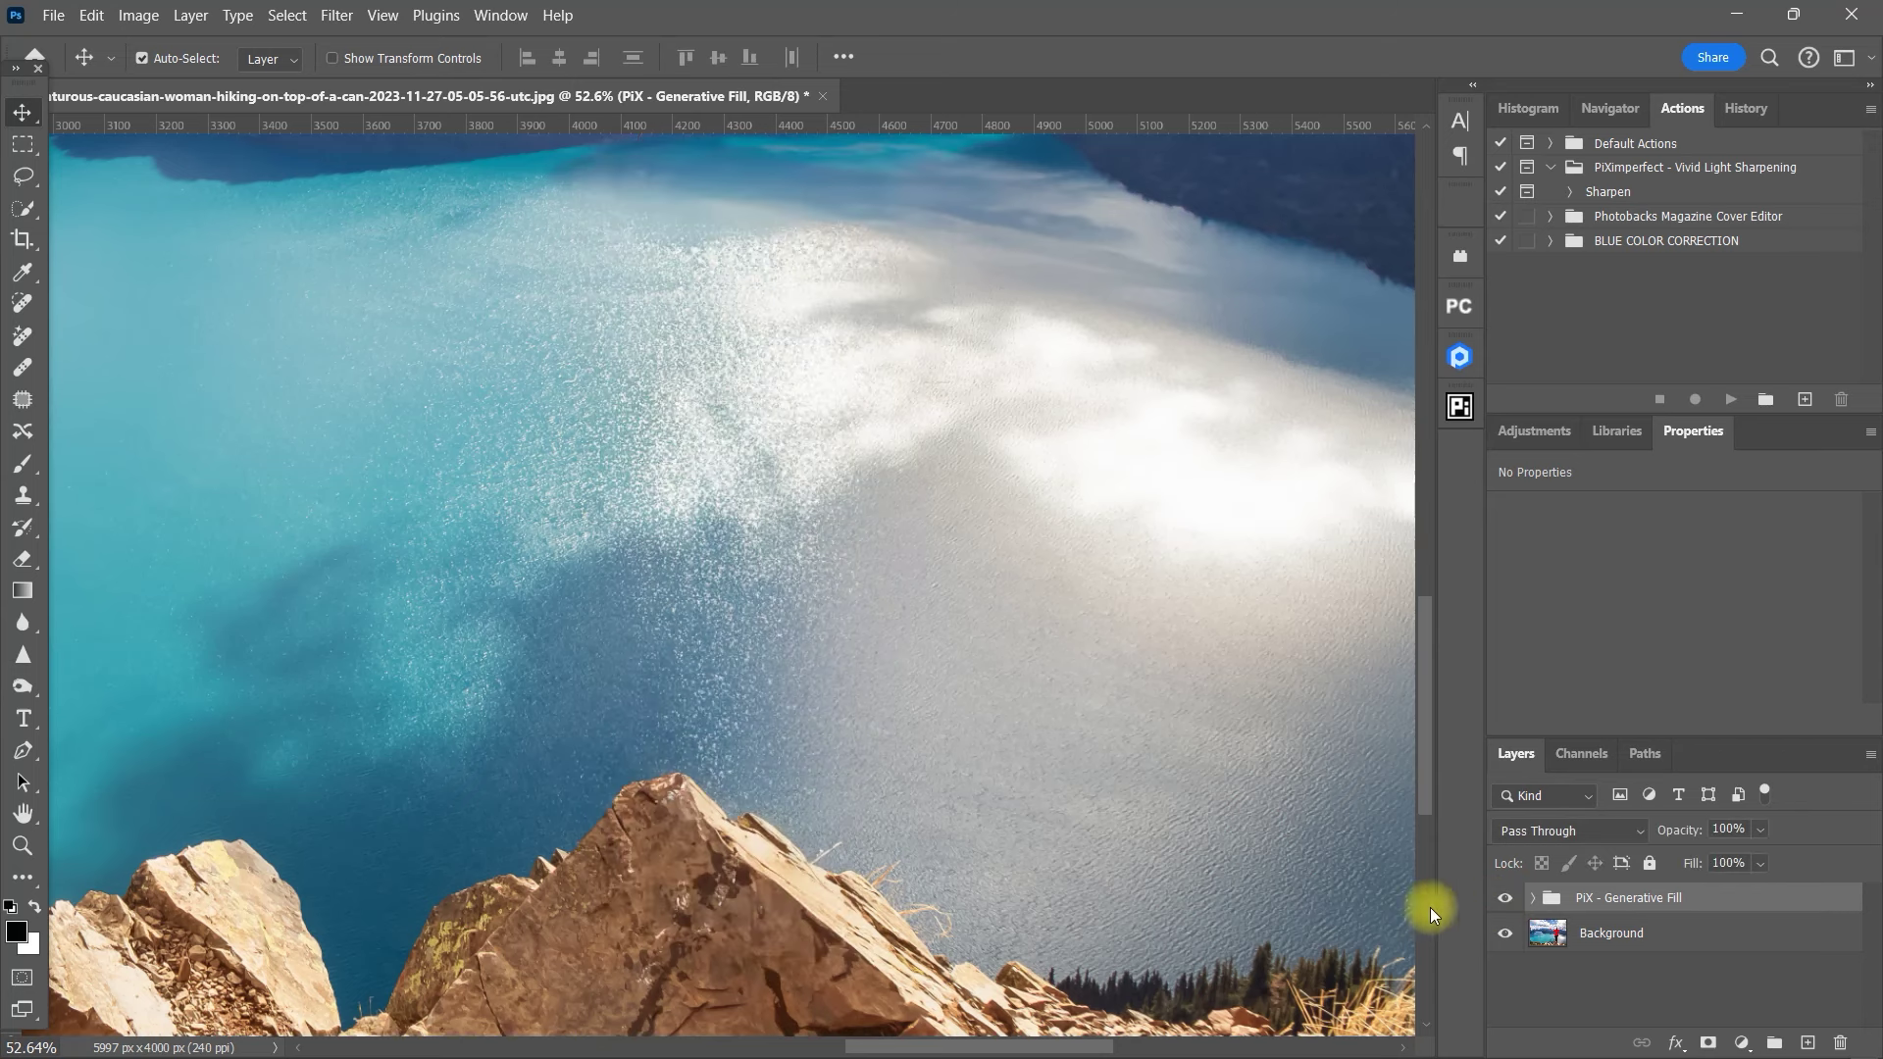
click(1507, 900)
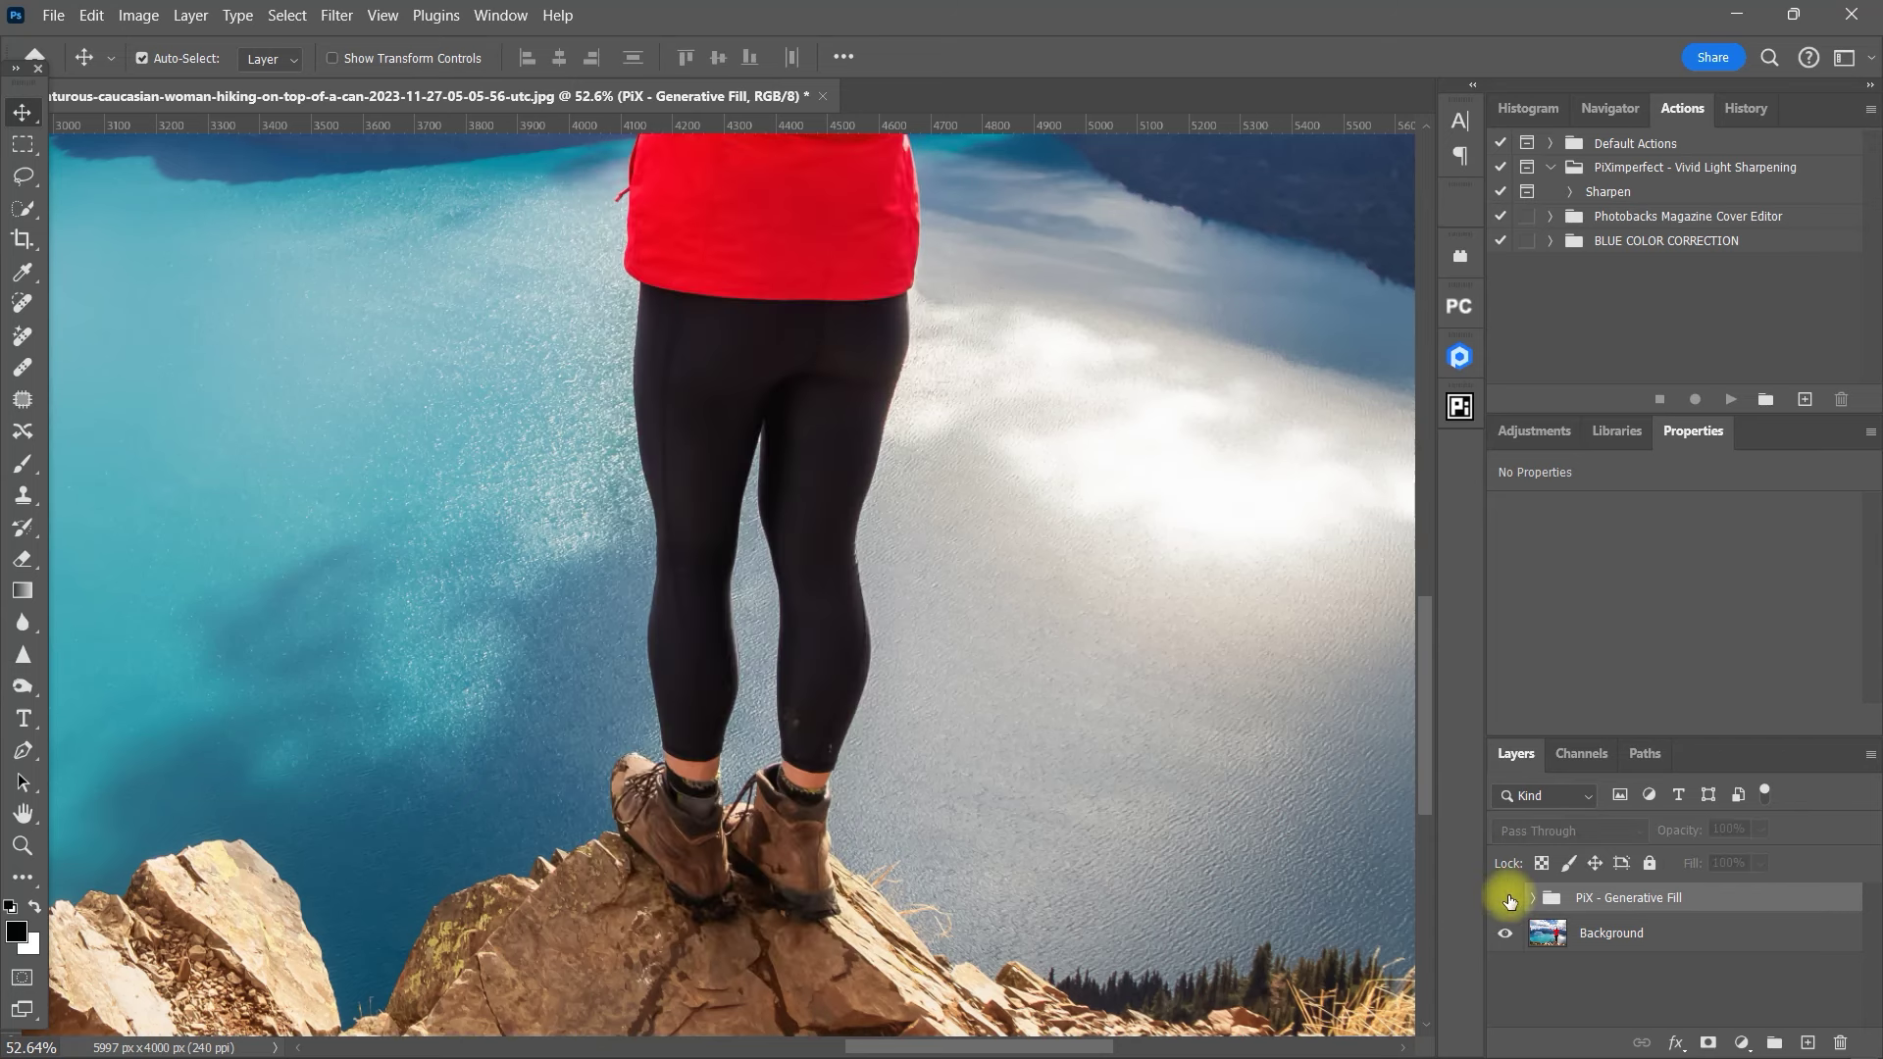
click(1507, 900)
key(ctrl+0)
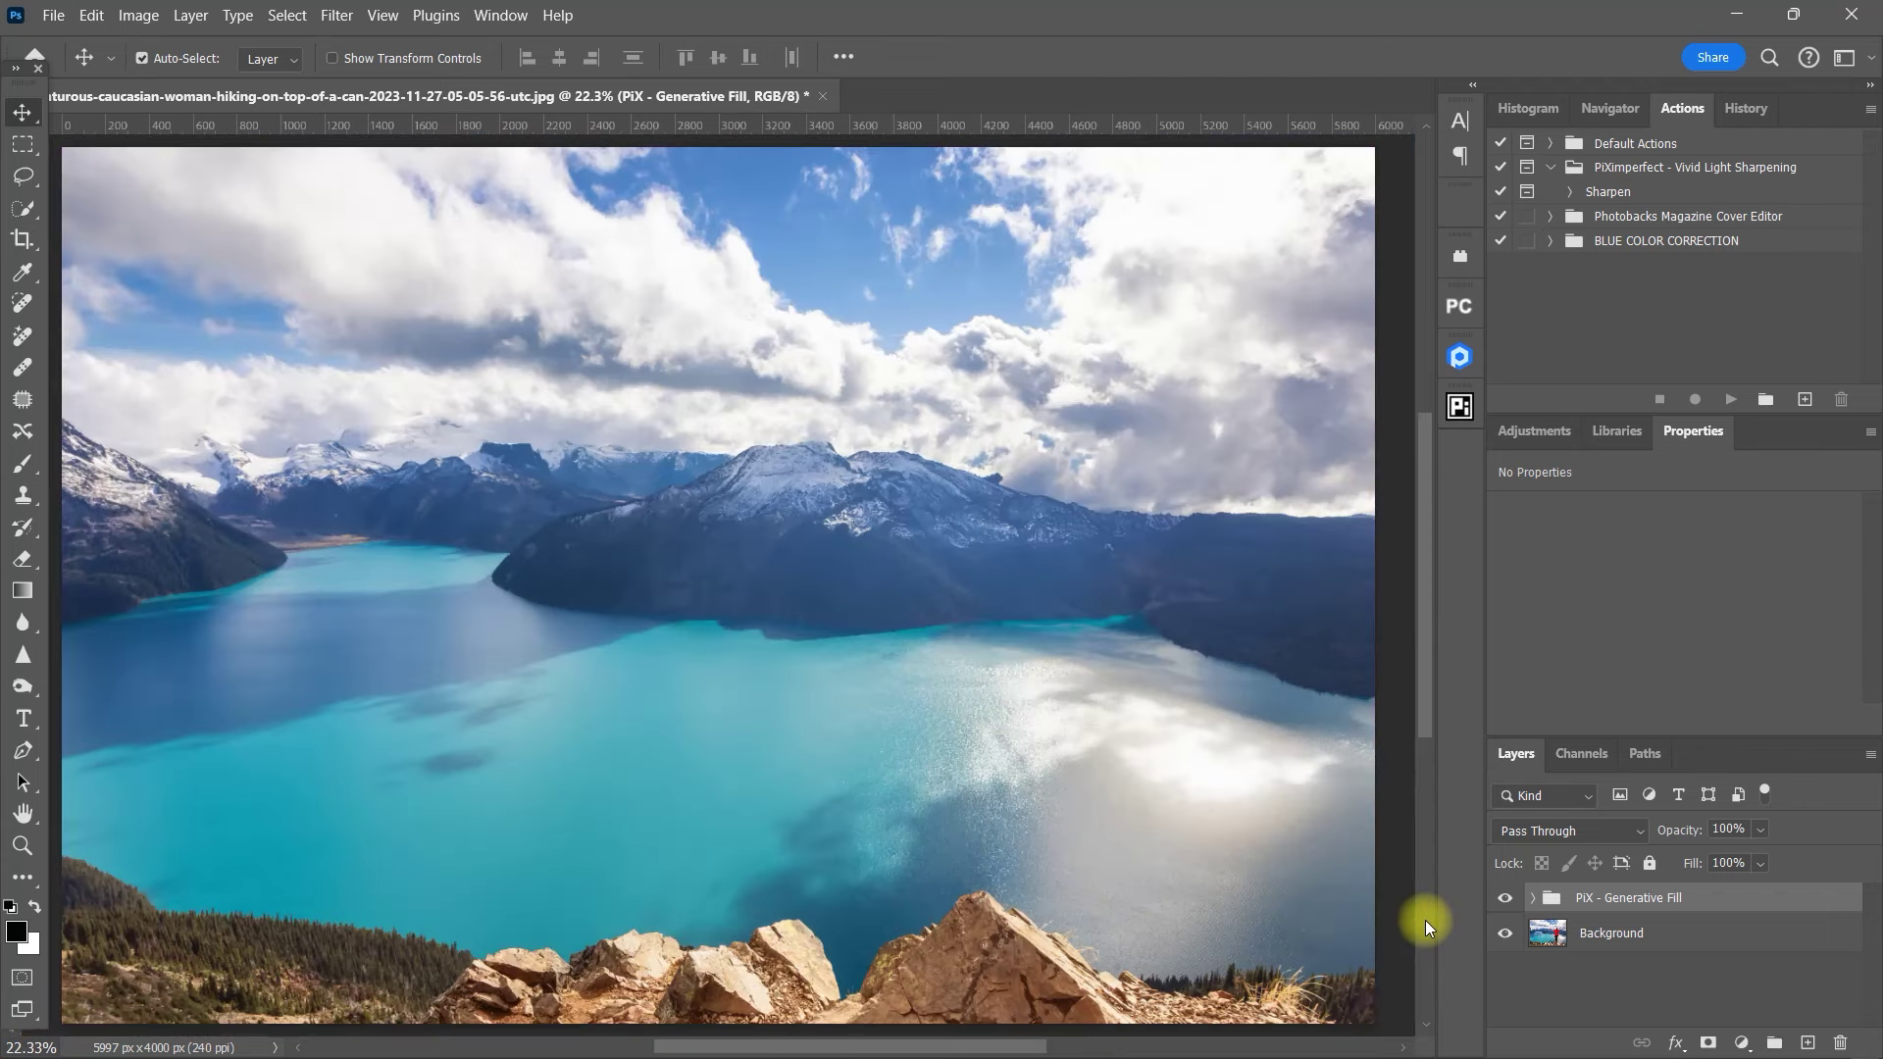
click(1506, 899)
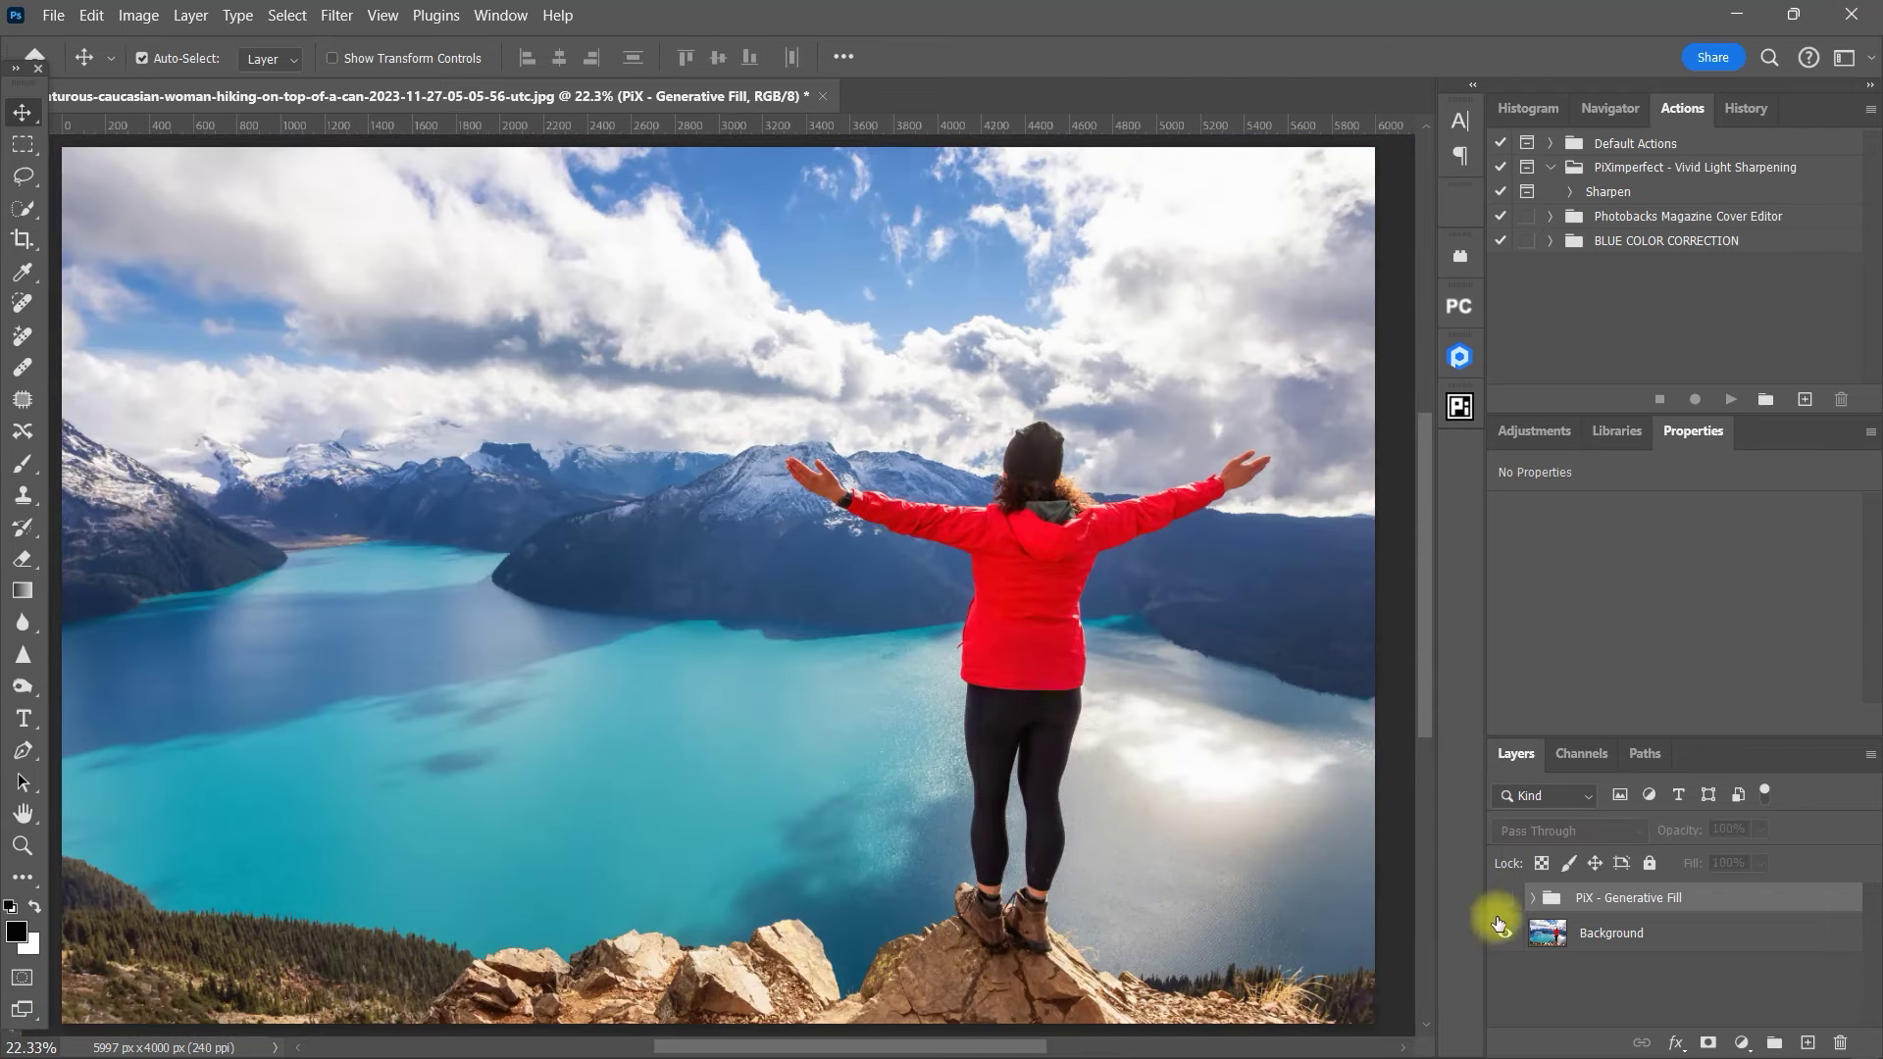
click(1510, 899)
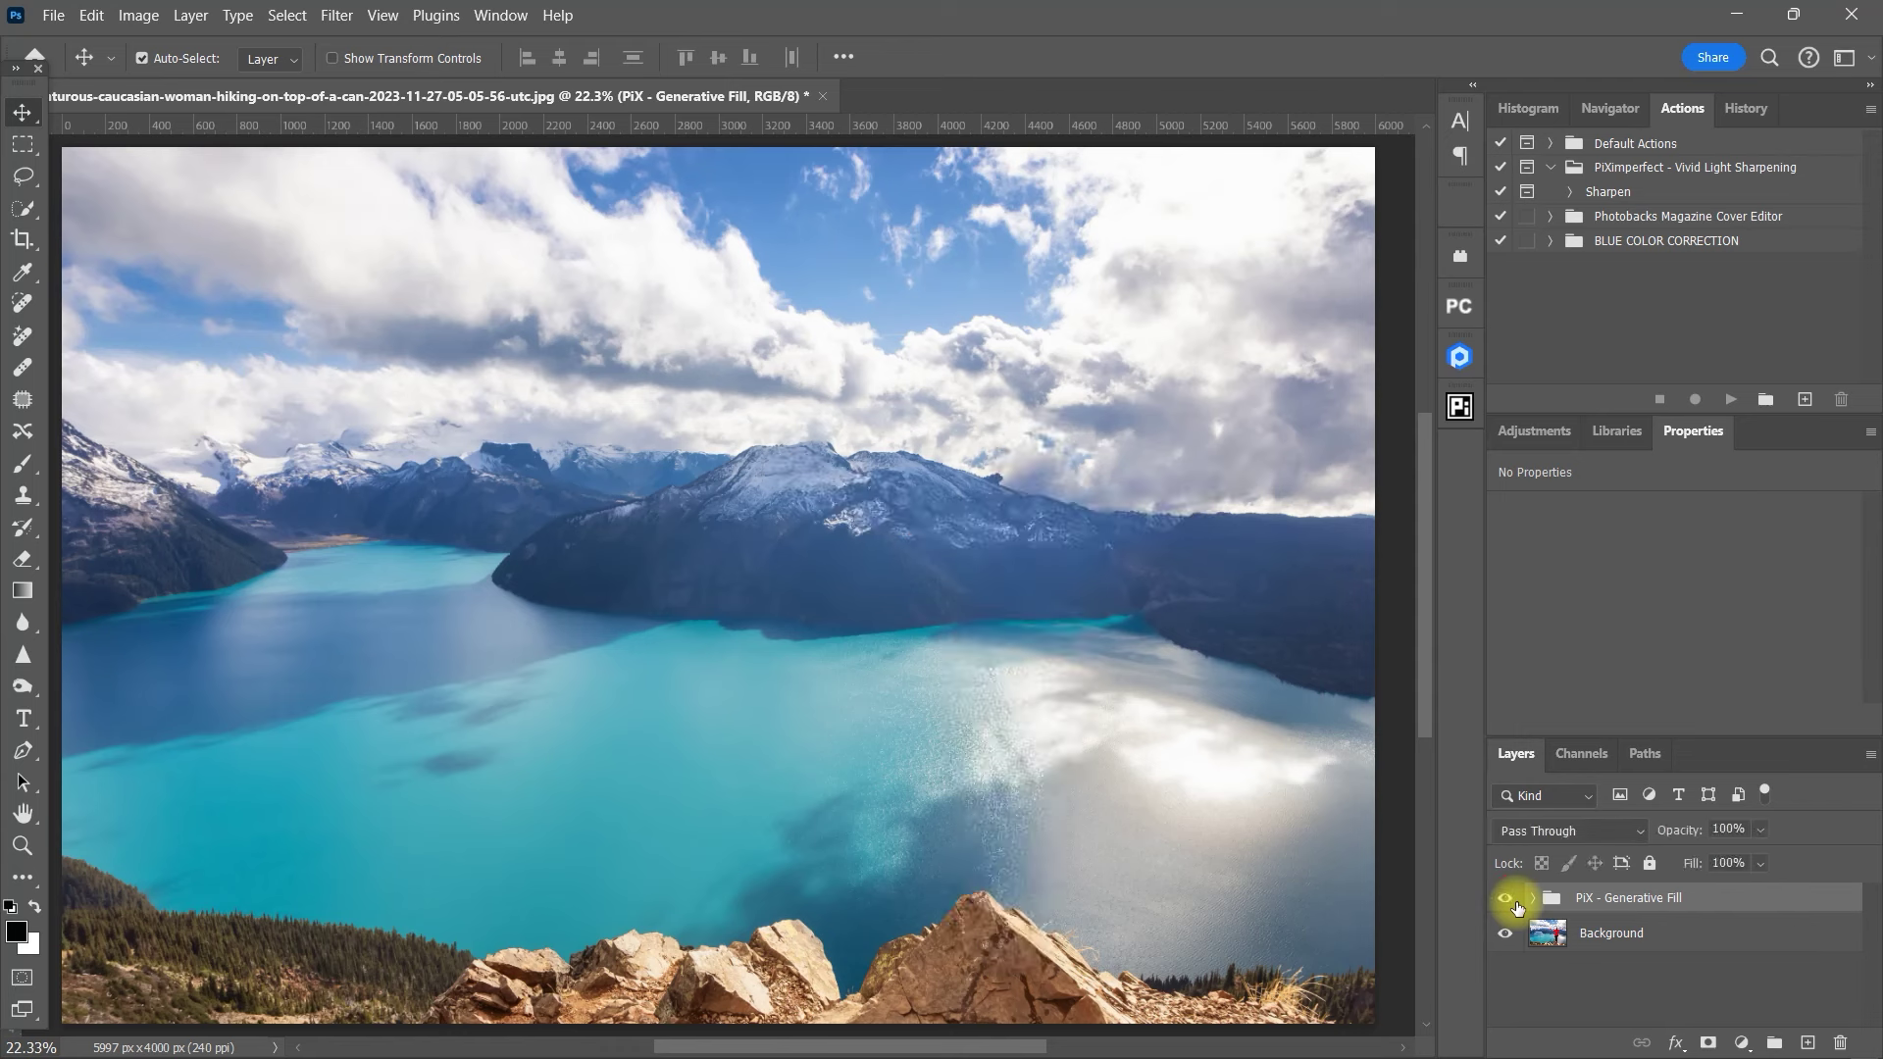
click(1507, 899)
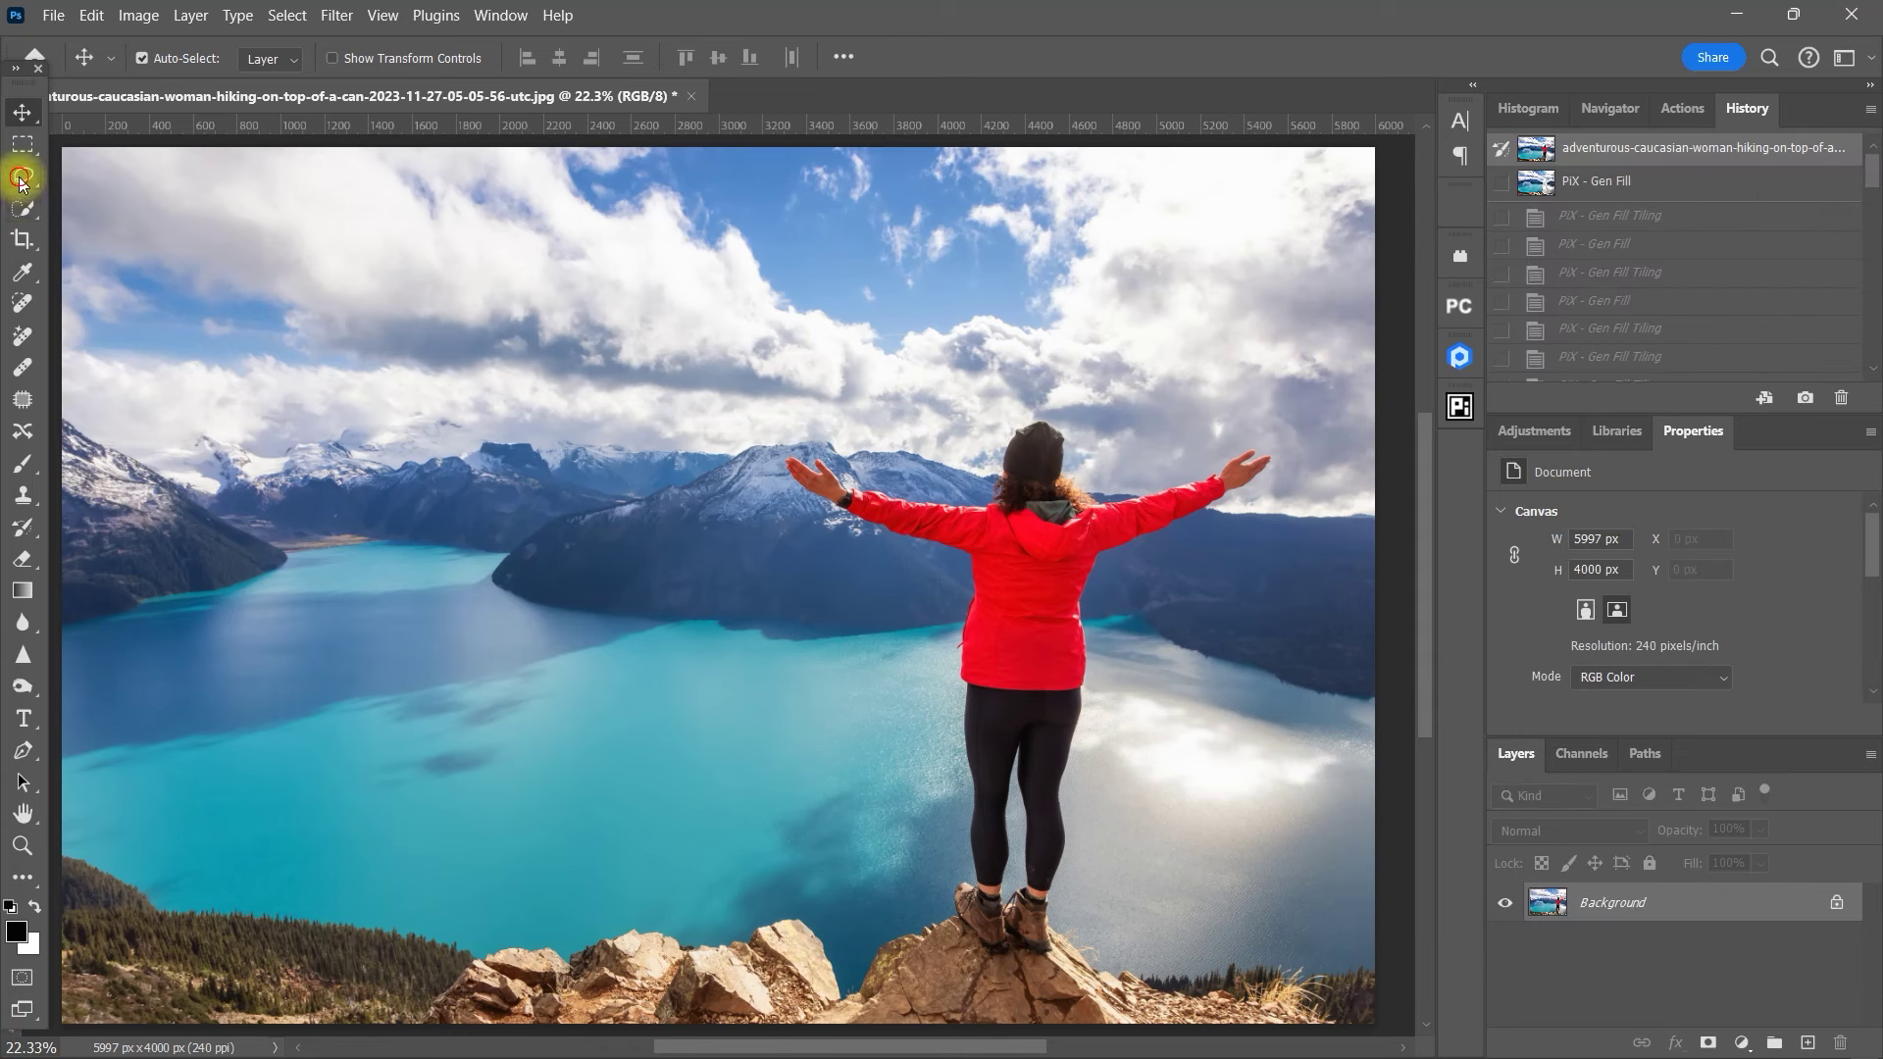
click(24, 176)
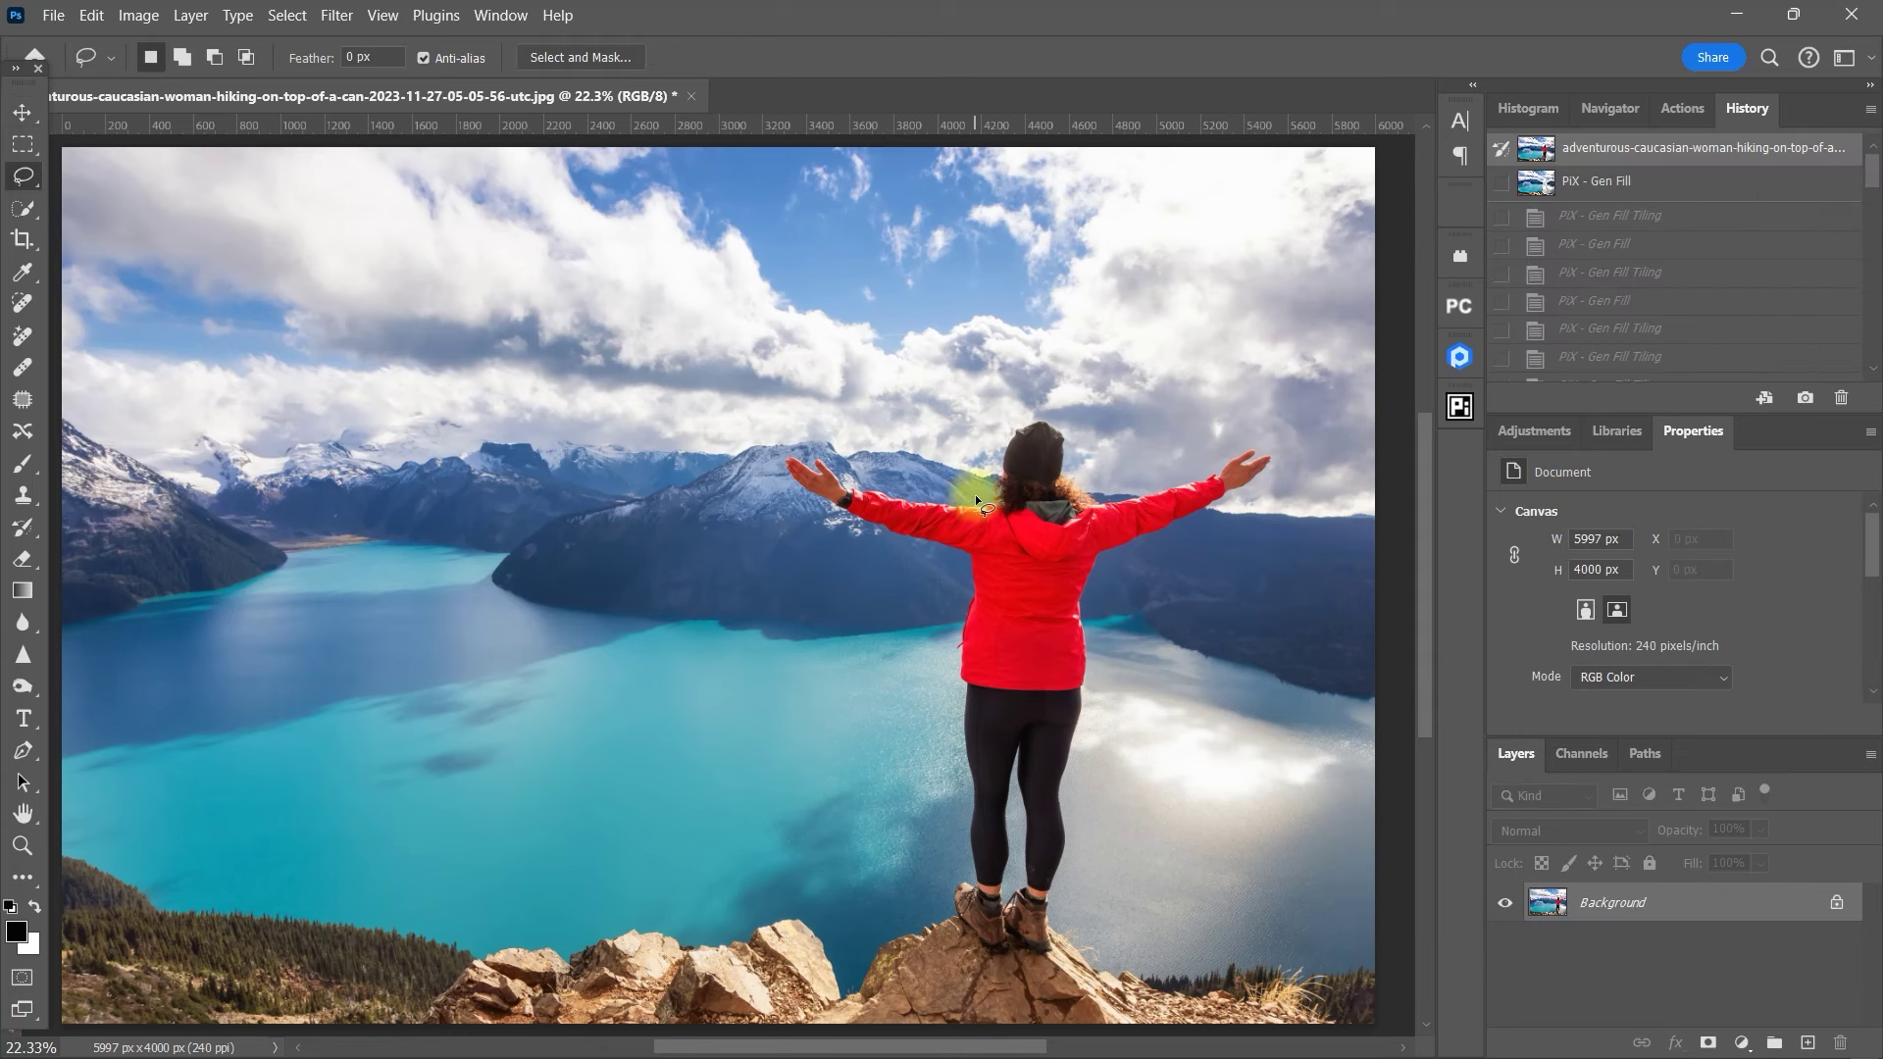
- Loosely lasso the woman, enable the Contextual Task Bar, and generate a fill with an empty prompt
drag(985, 502, 915, 483)
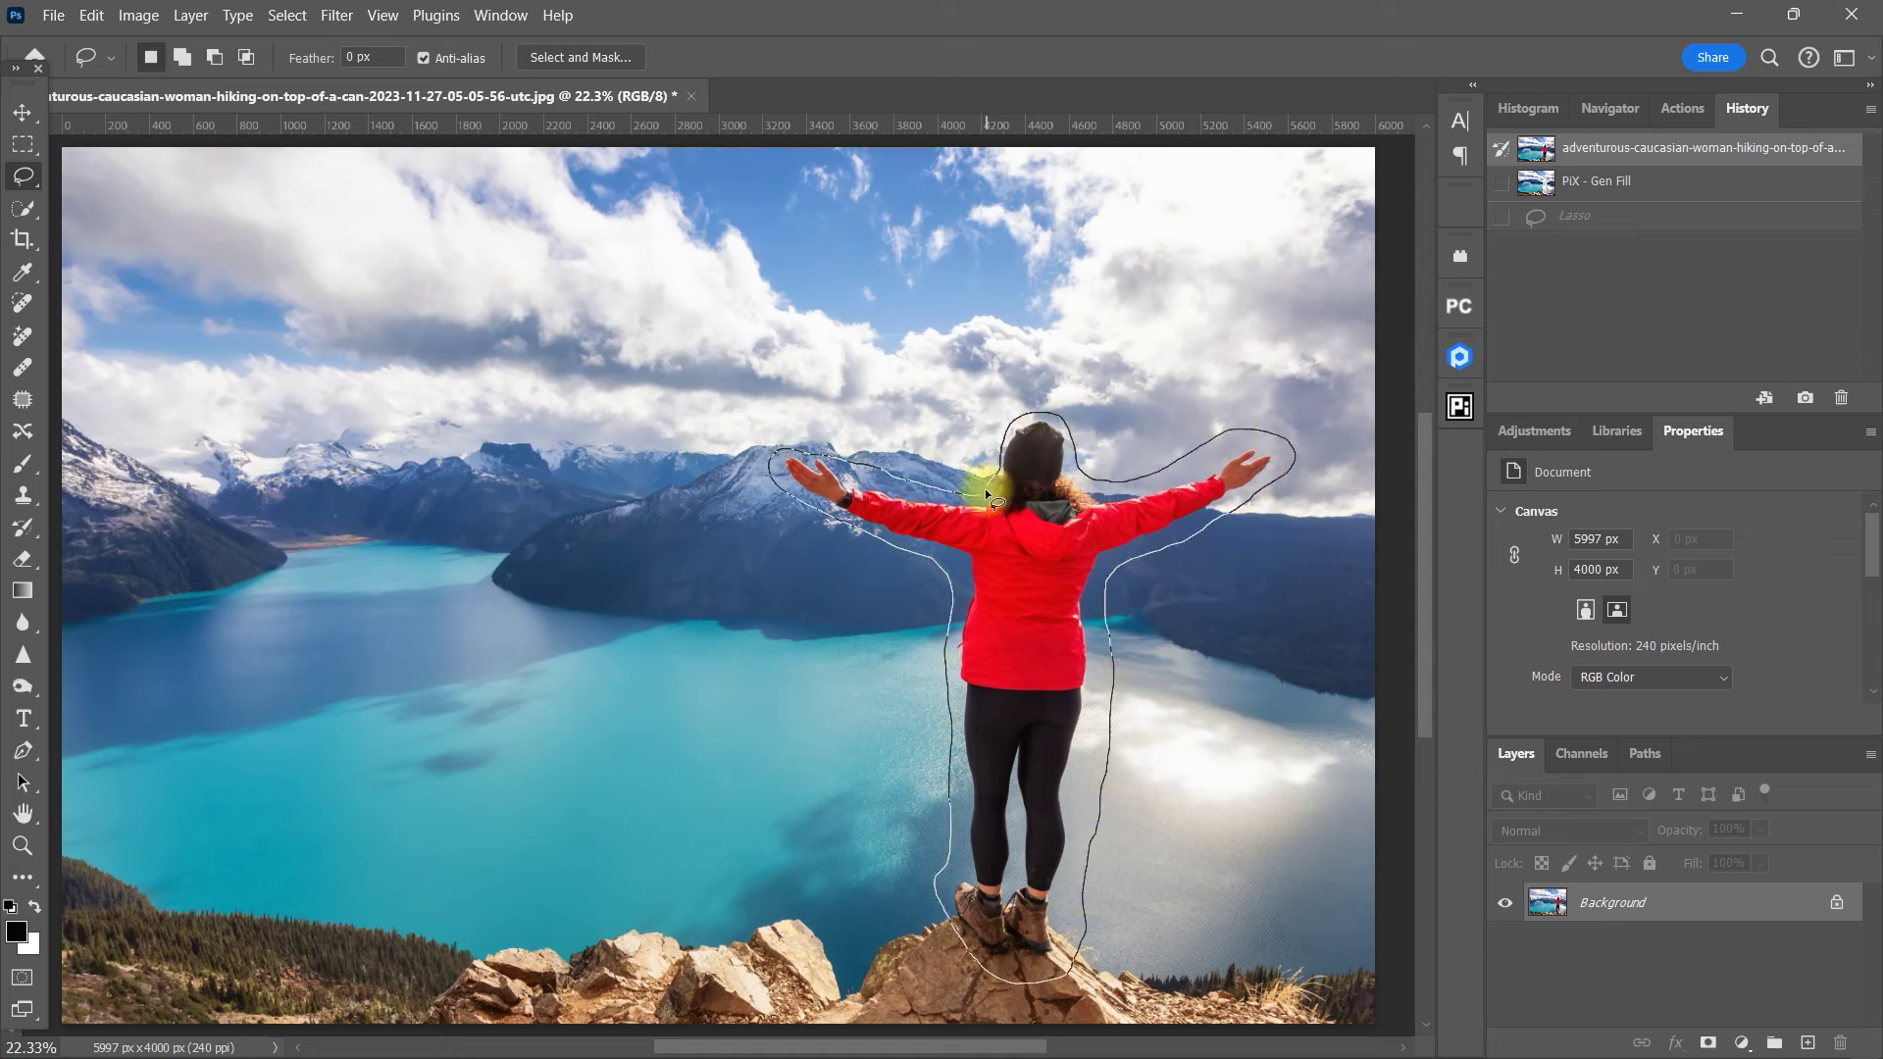
drag(985, 488, 986, 492)
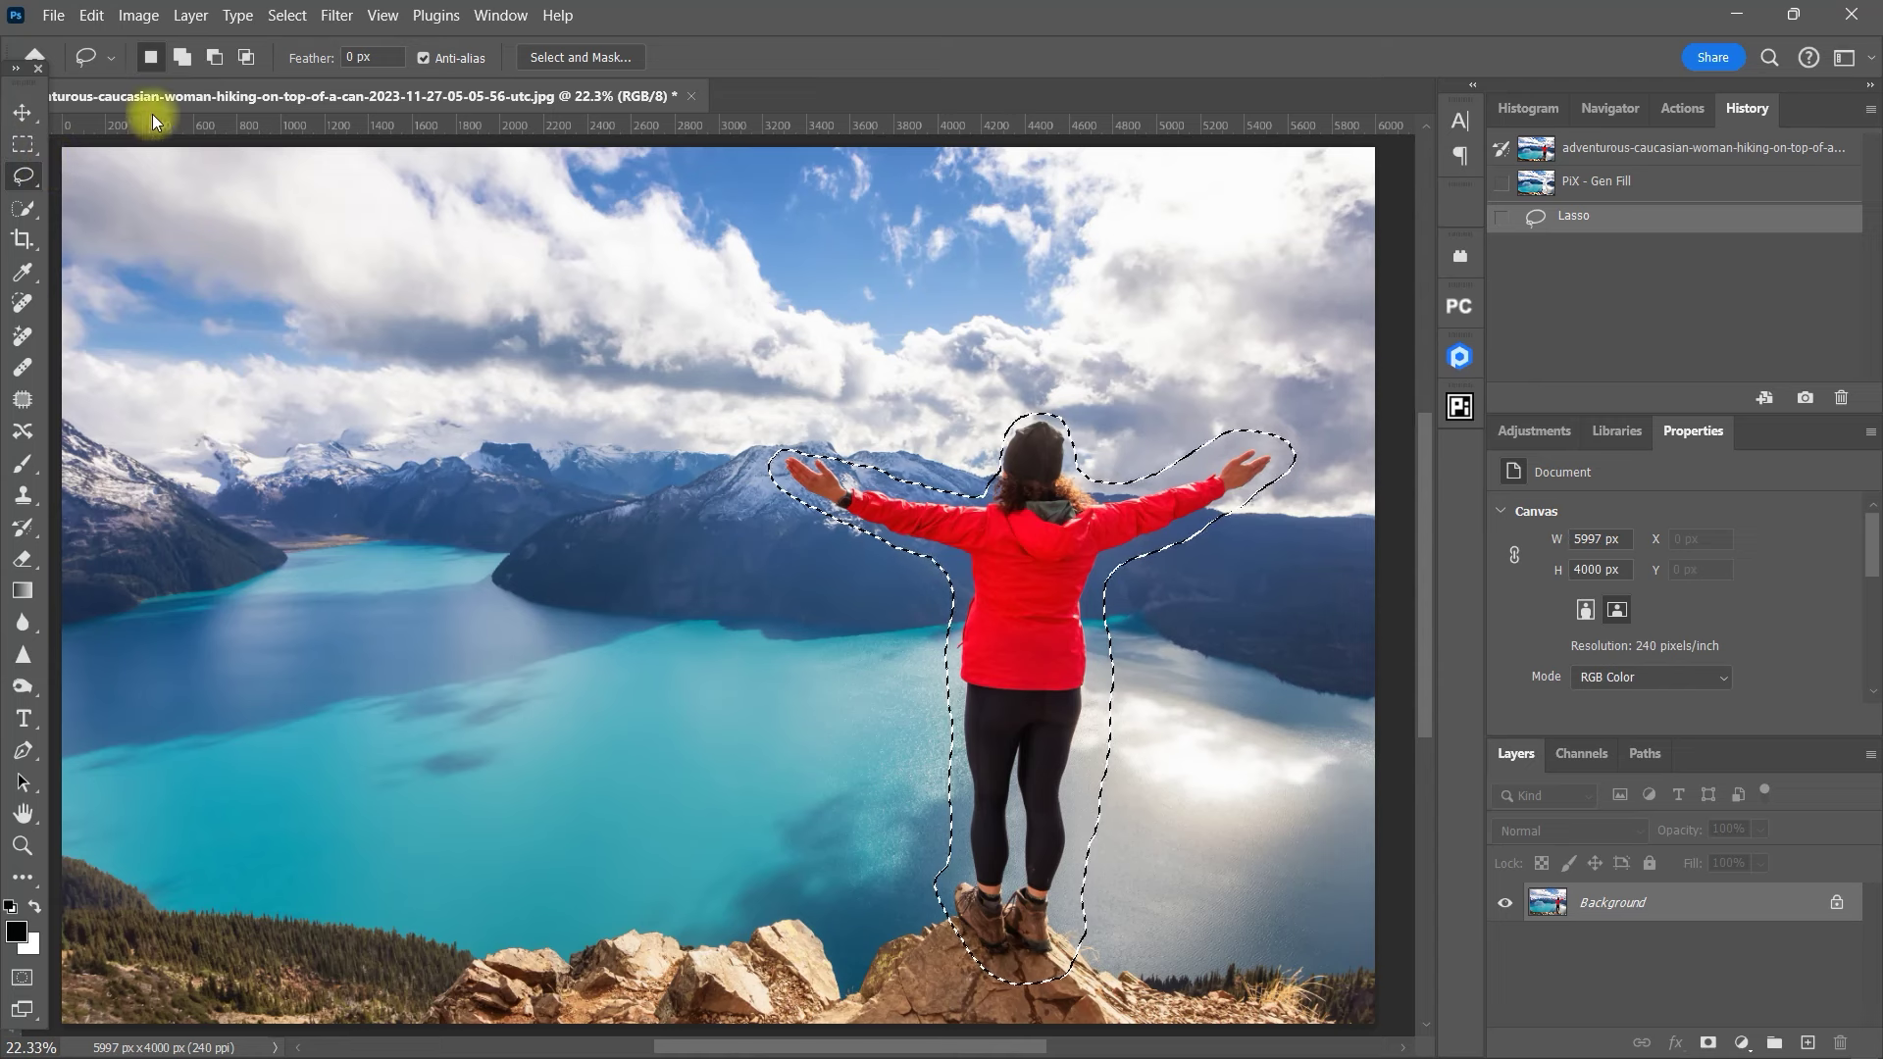
click(502, 14)
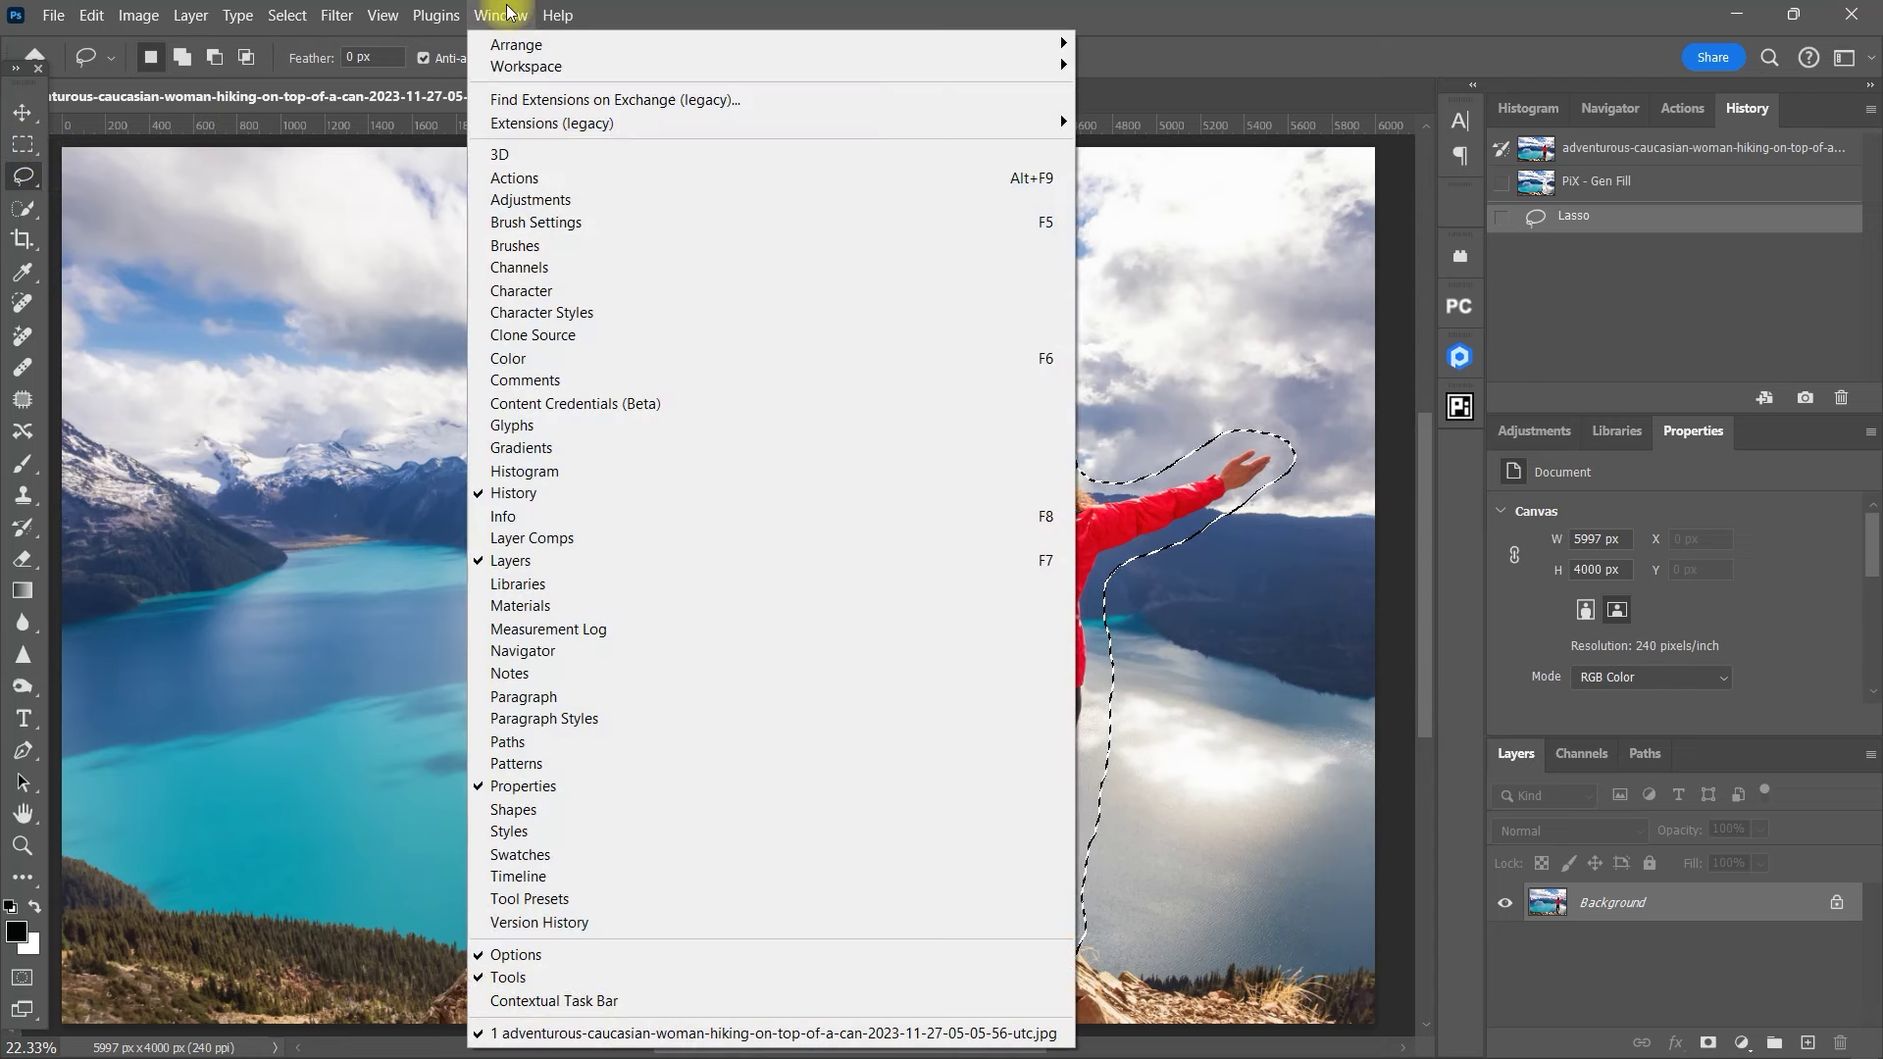
click(640, 1002)
click(876, 1022)
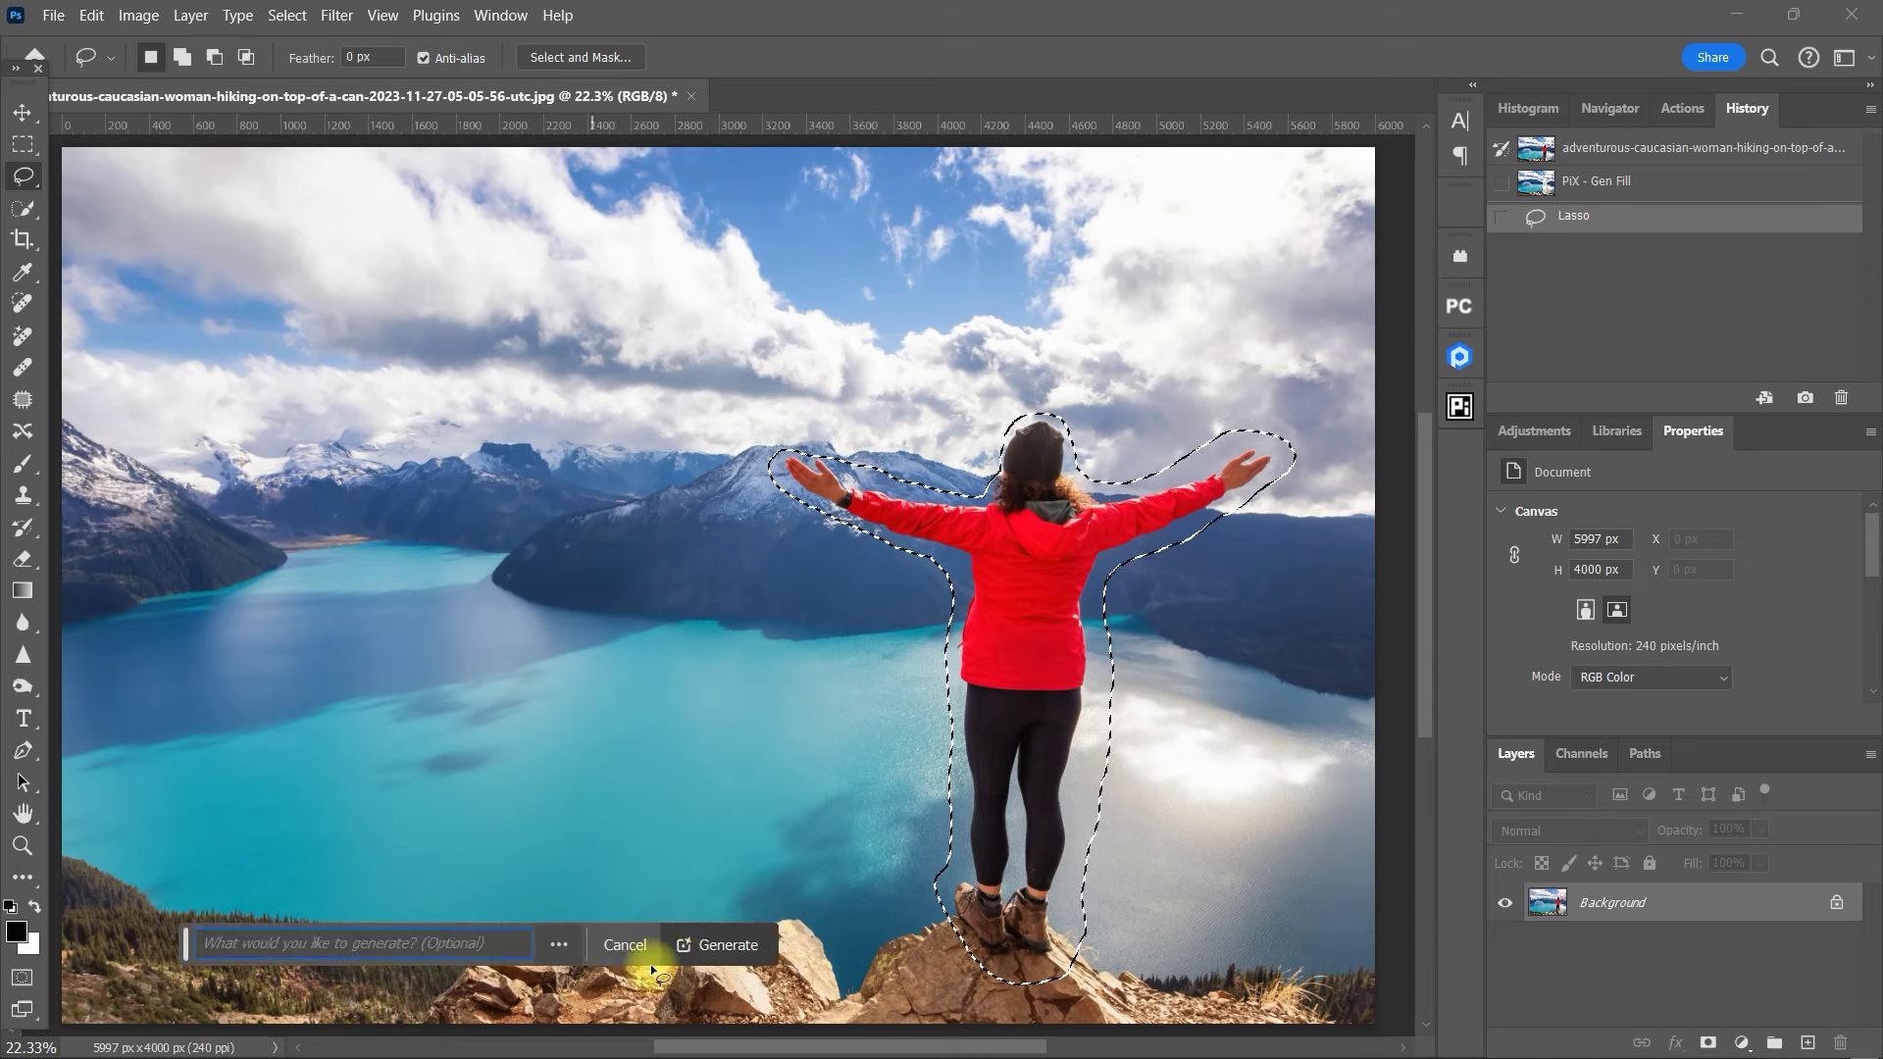
click(755, 947)
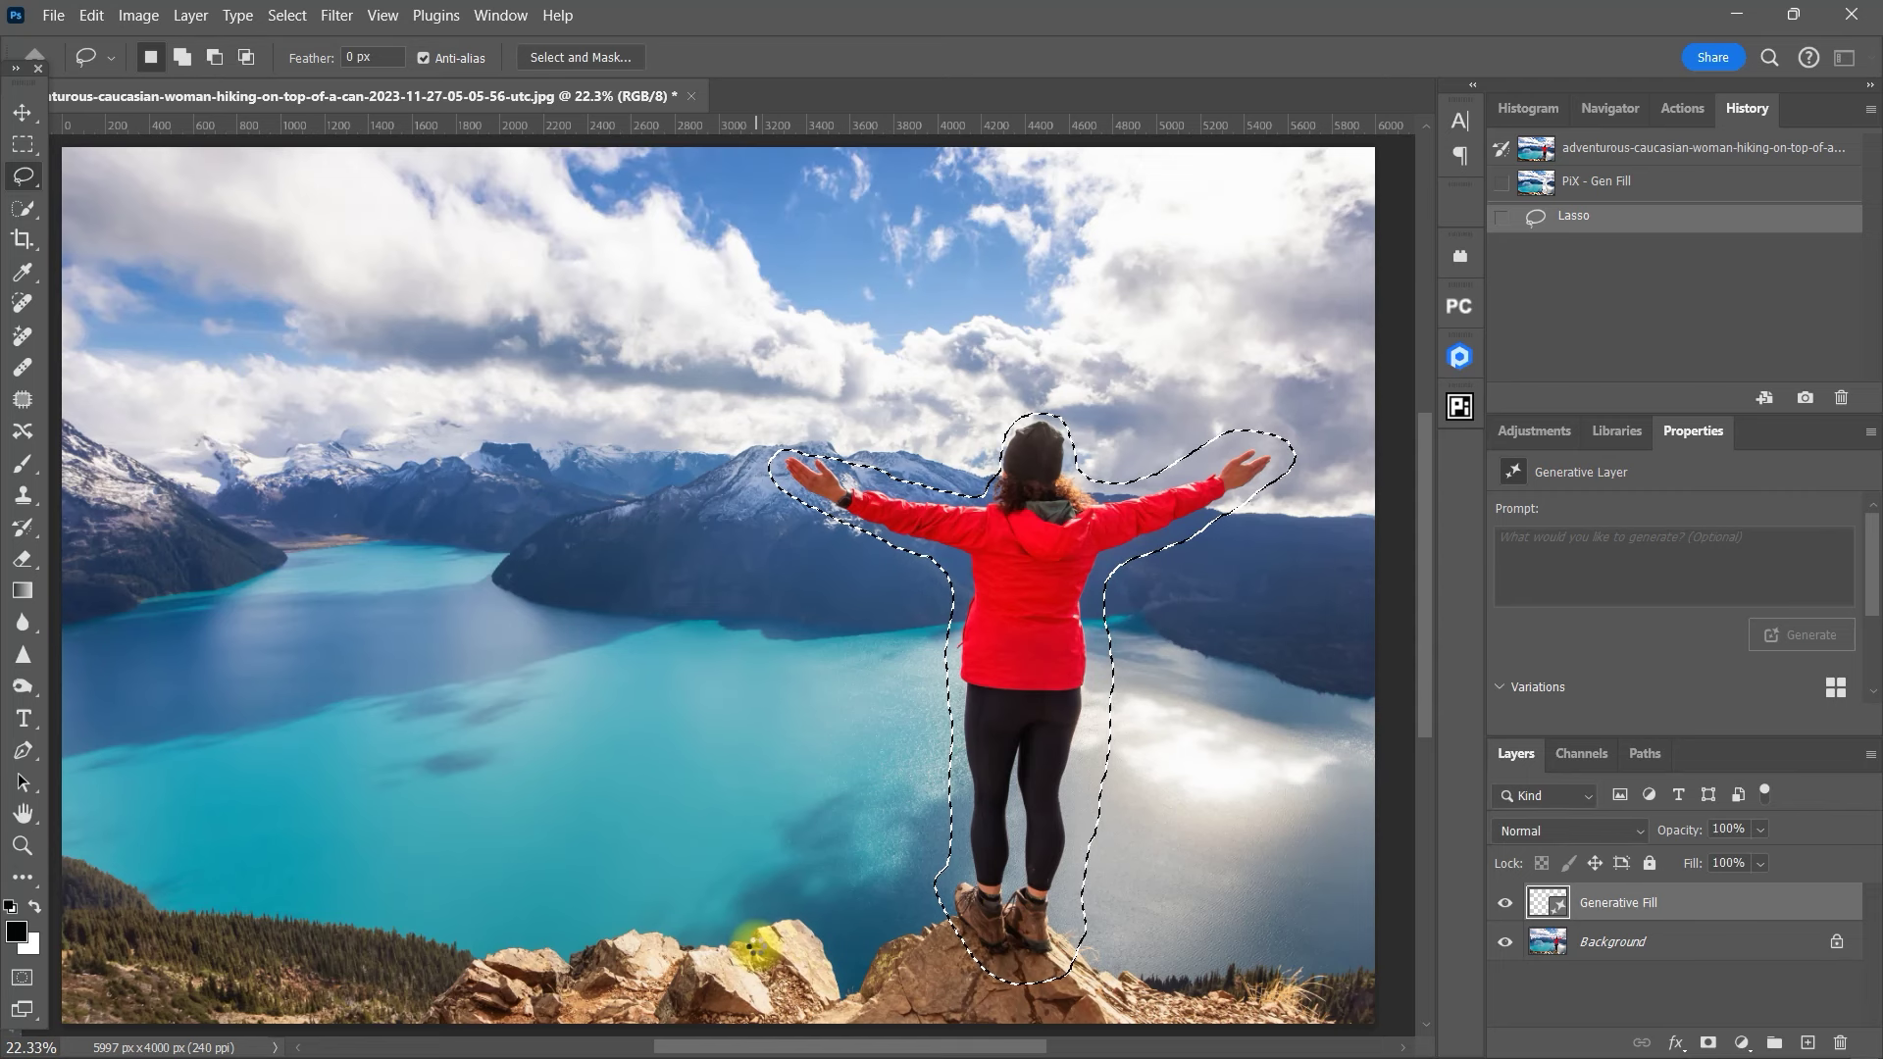
- Zoom into the filled lake and mountains and toggle the Generative Fill layer against the original
drag(1872, 608, 1872, 676)
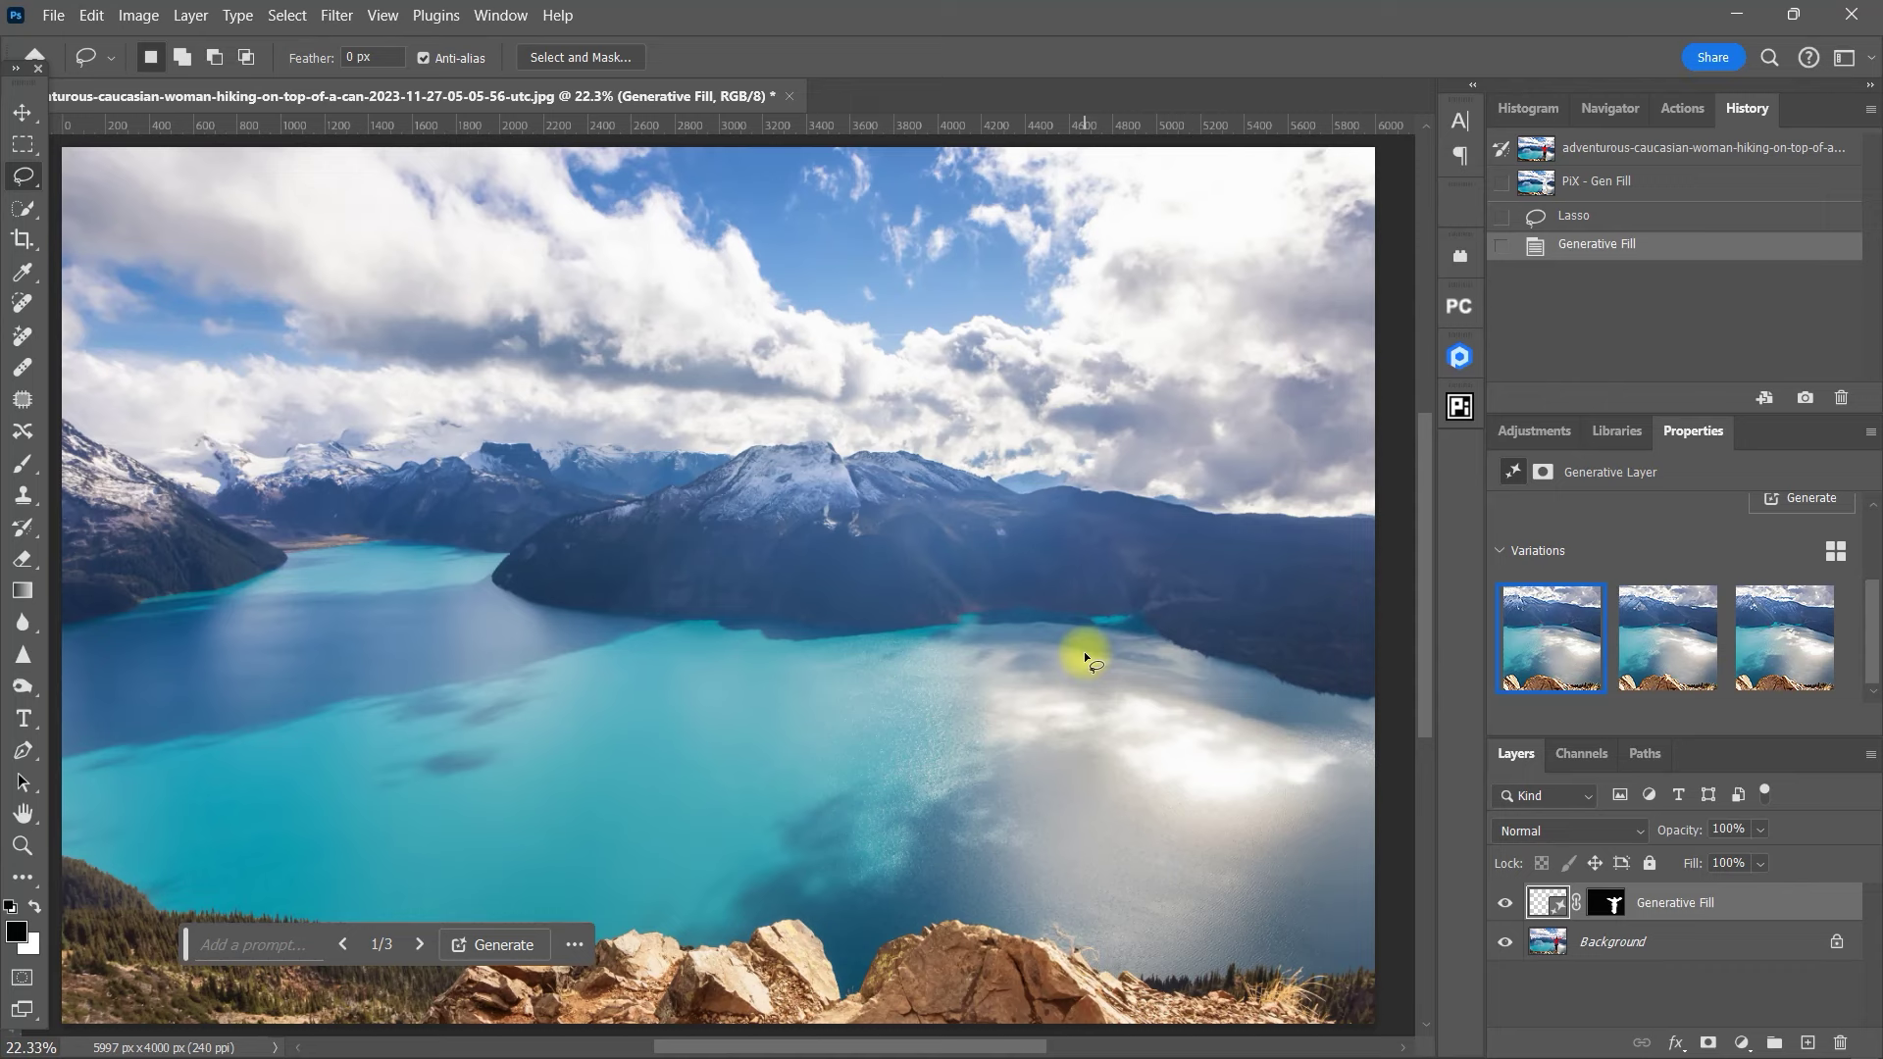
key(v)
scroll(1096, 657, up, 5)
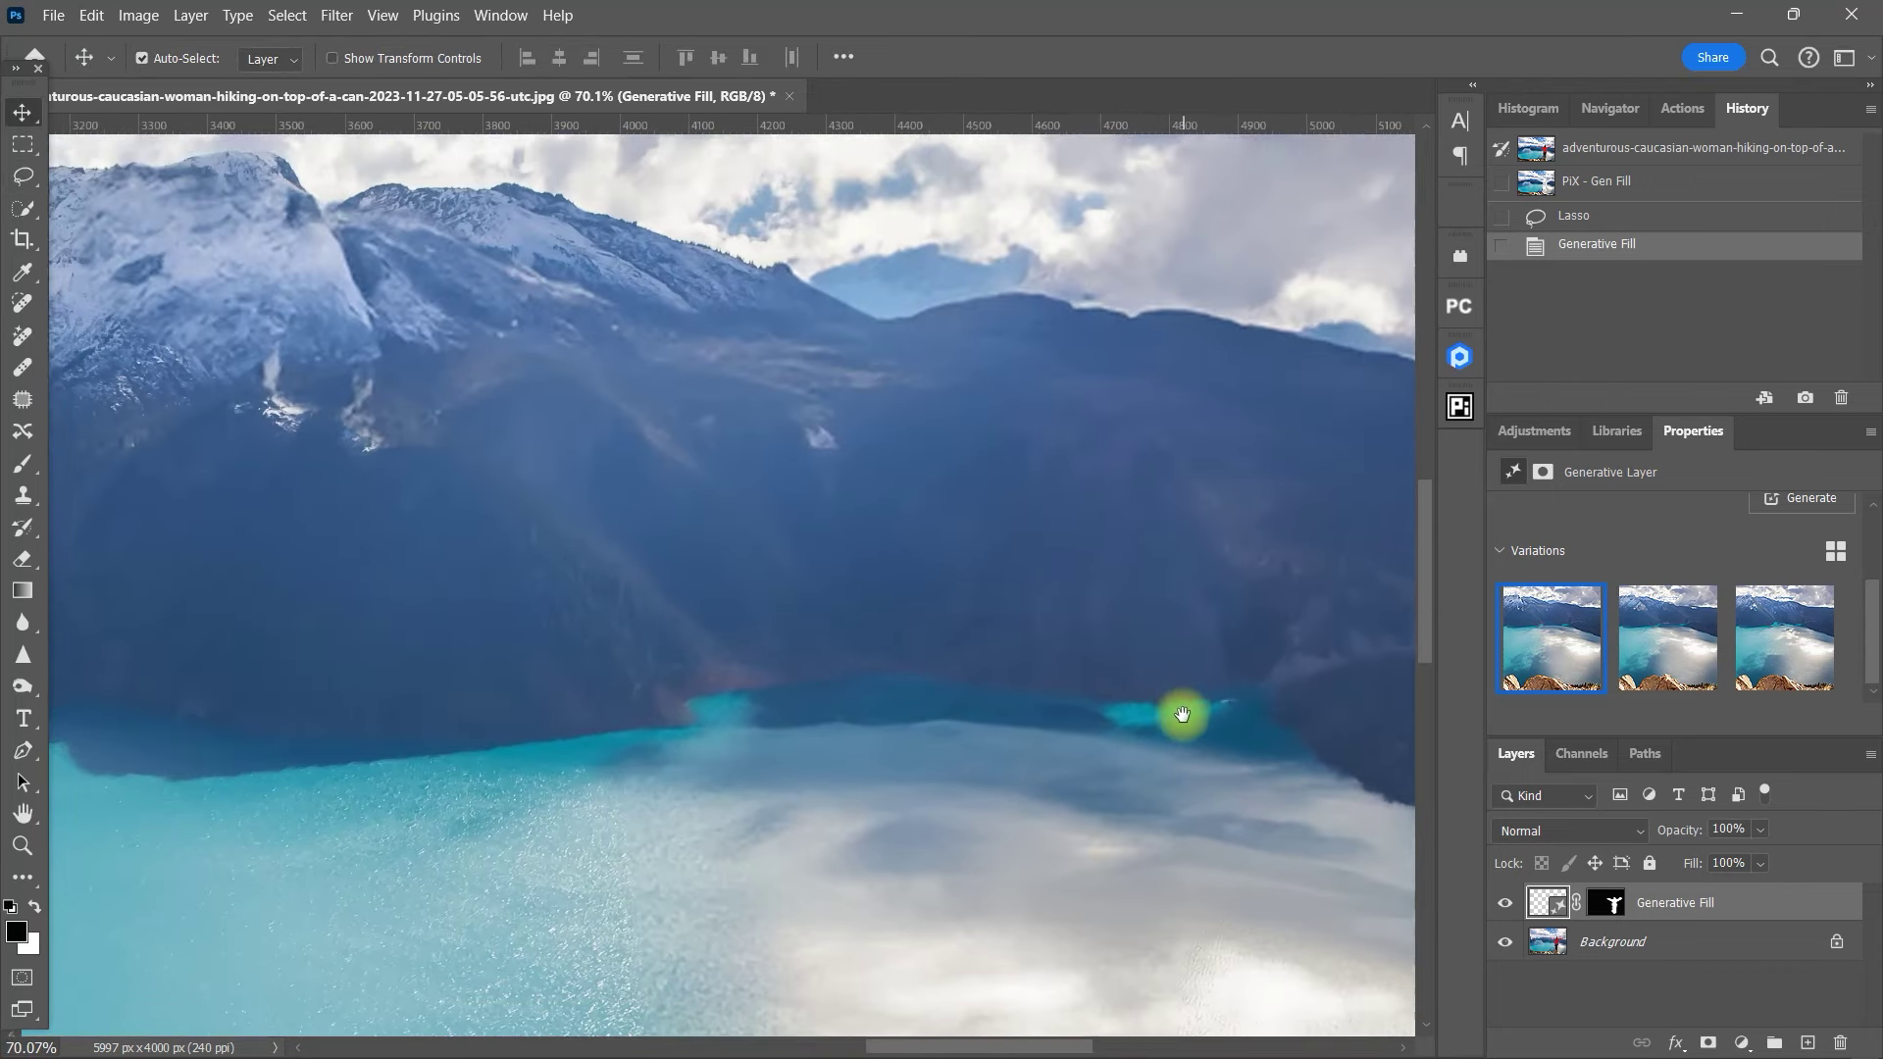
drag(1186, 715, 1161, 726)
scroll(1085, 660, up, 1)
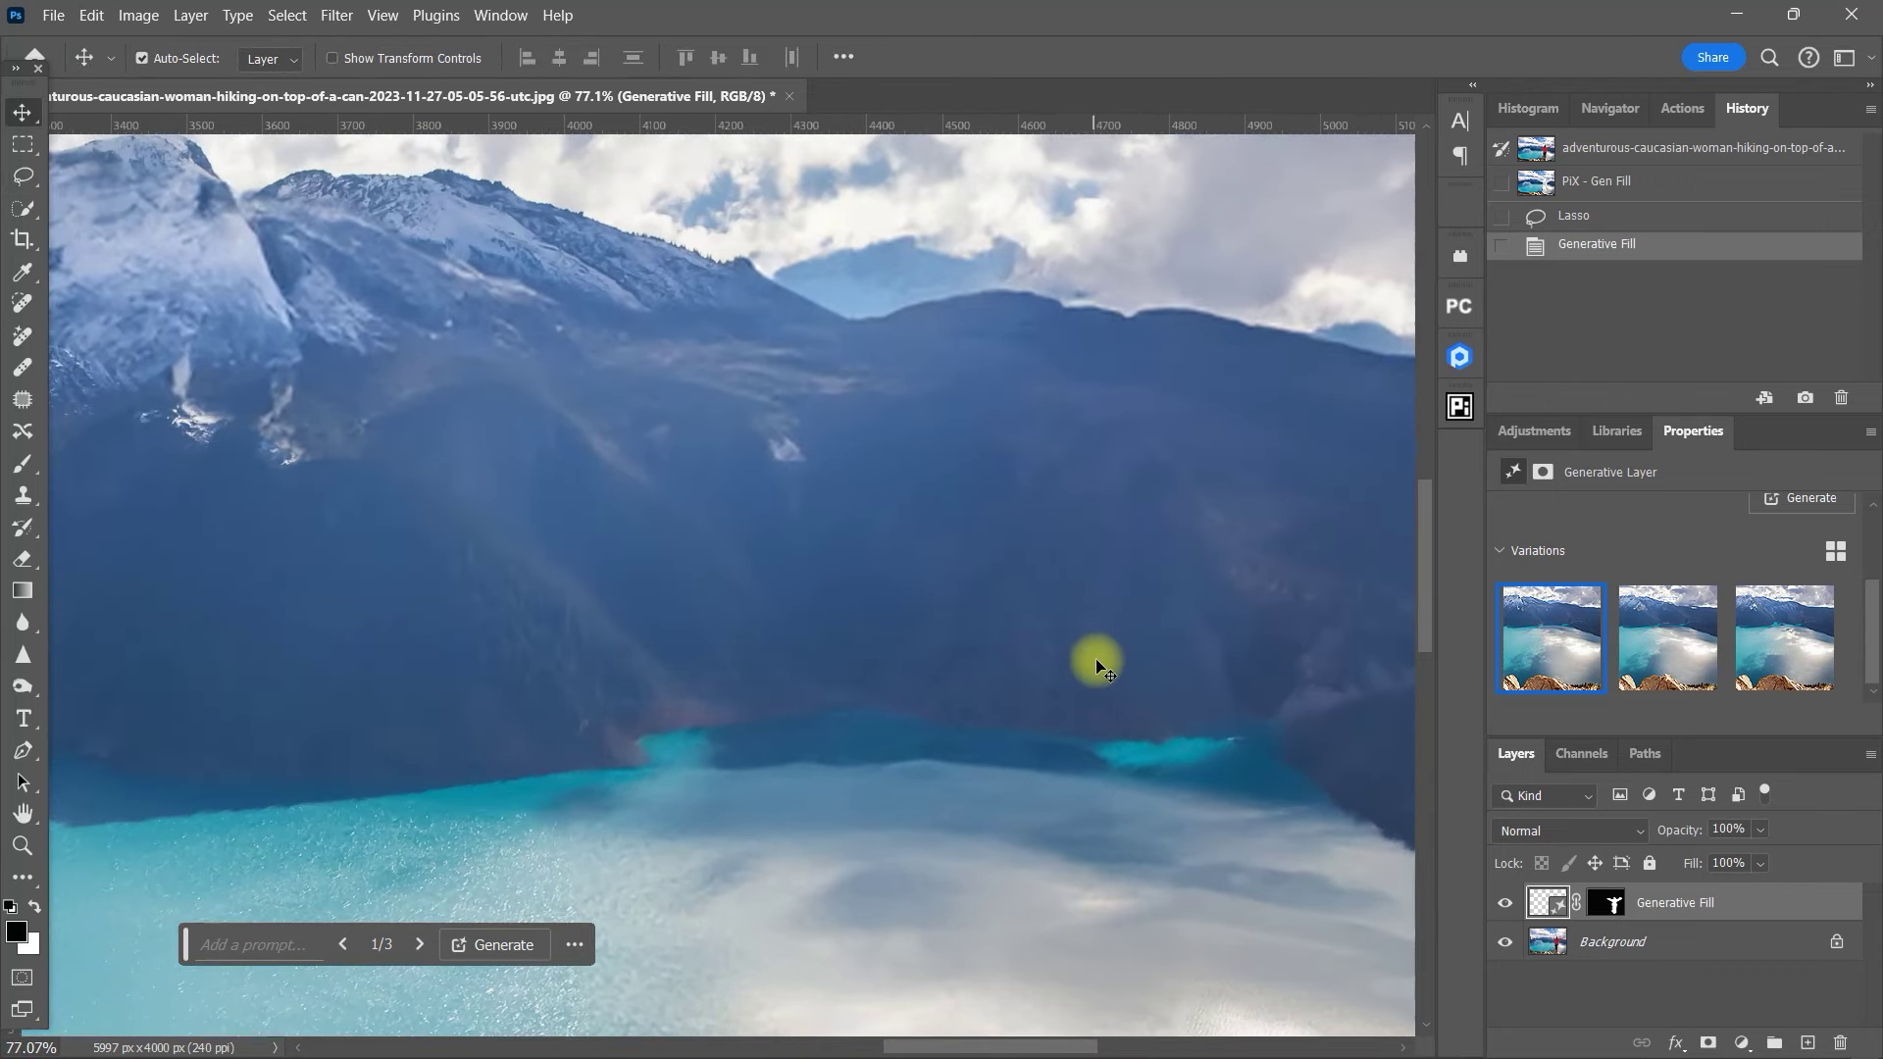
drag(1093, 660, 1134, 786)
scroll(934, 535, up, 1)
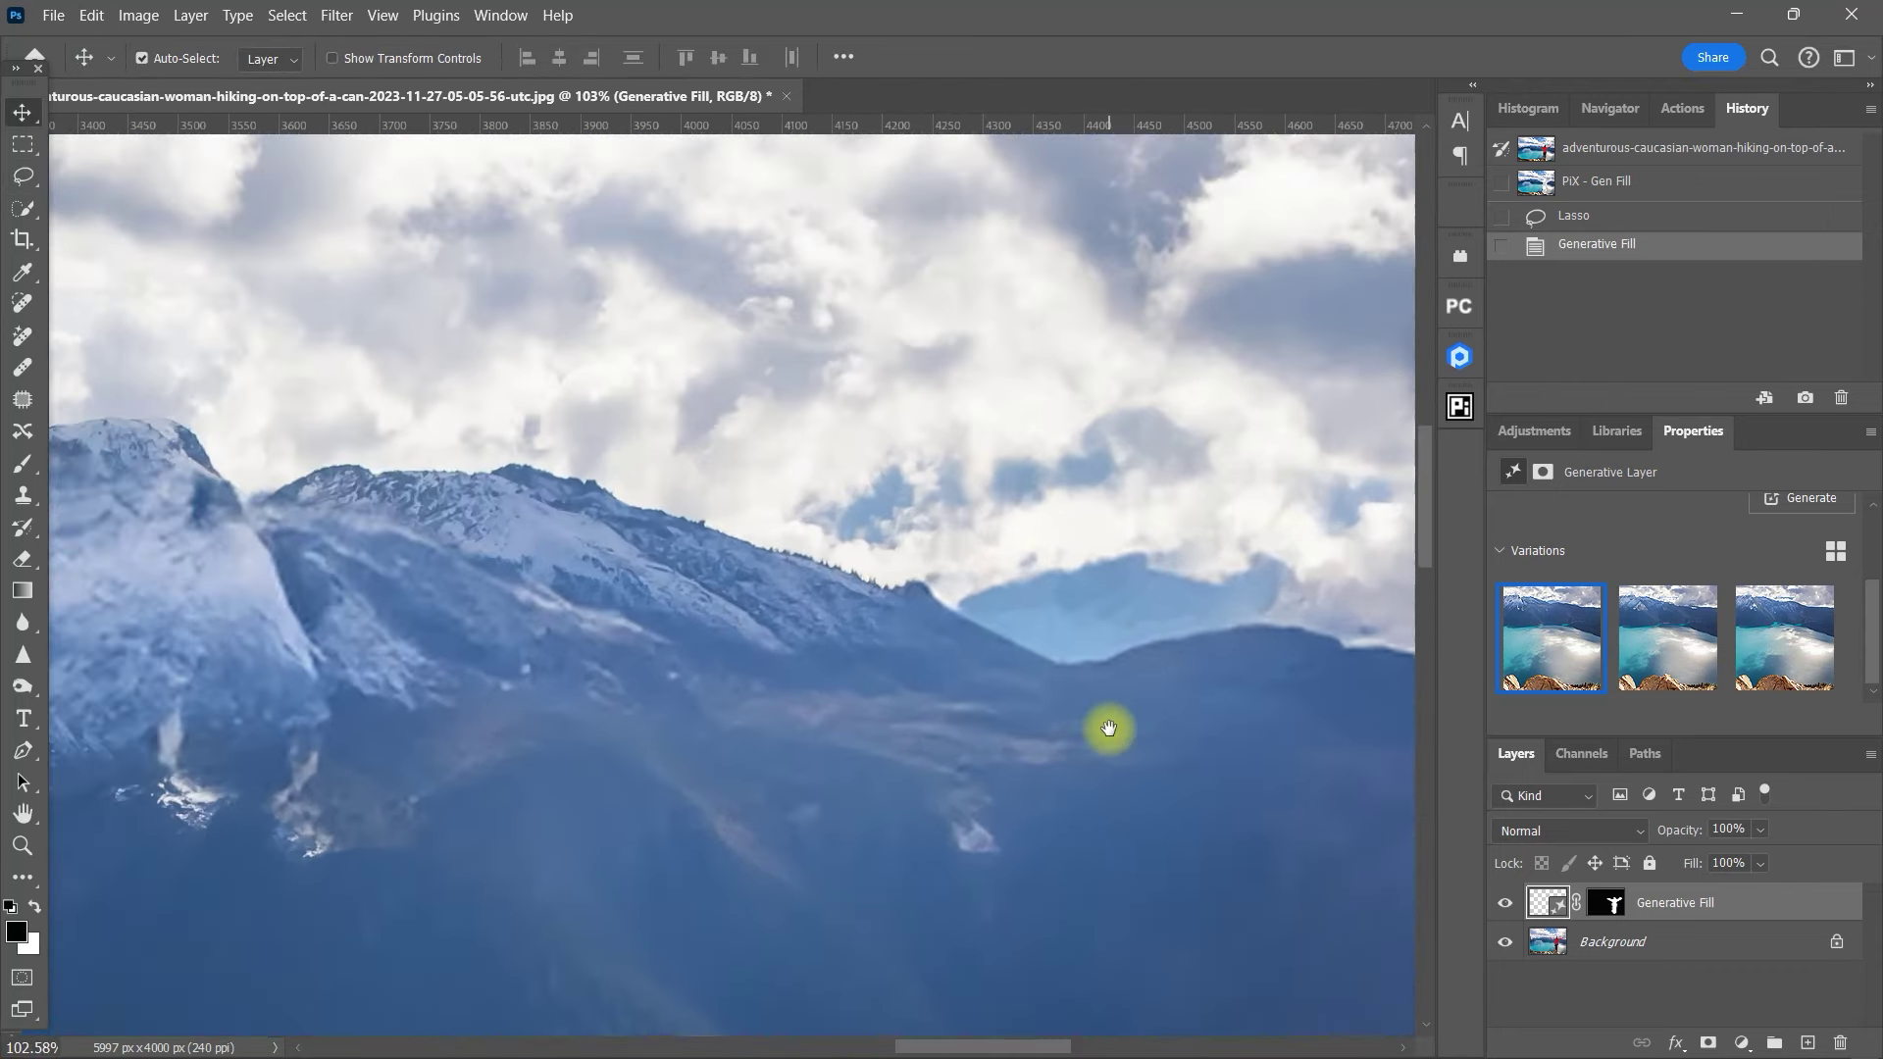
click(1507, 904)
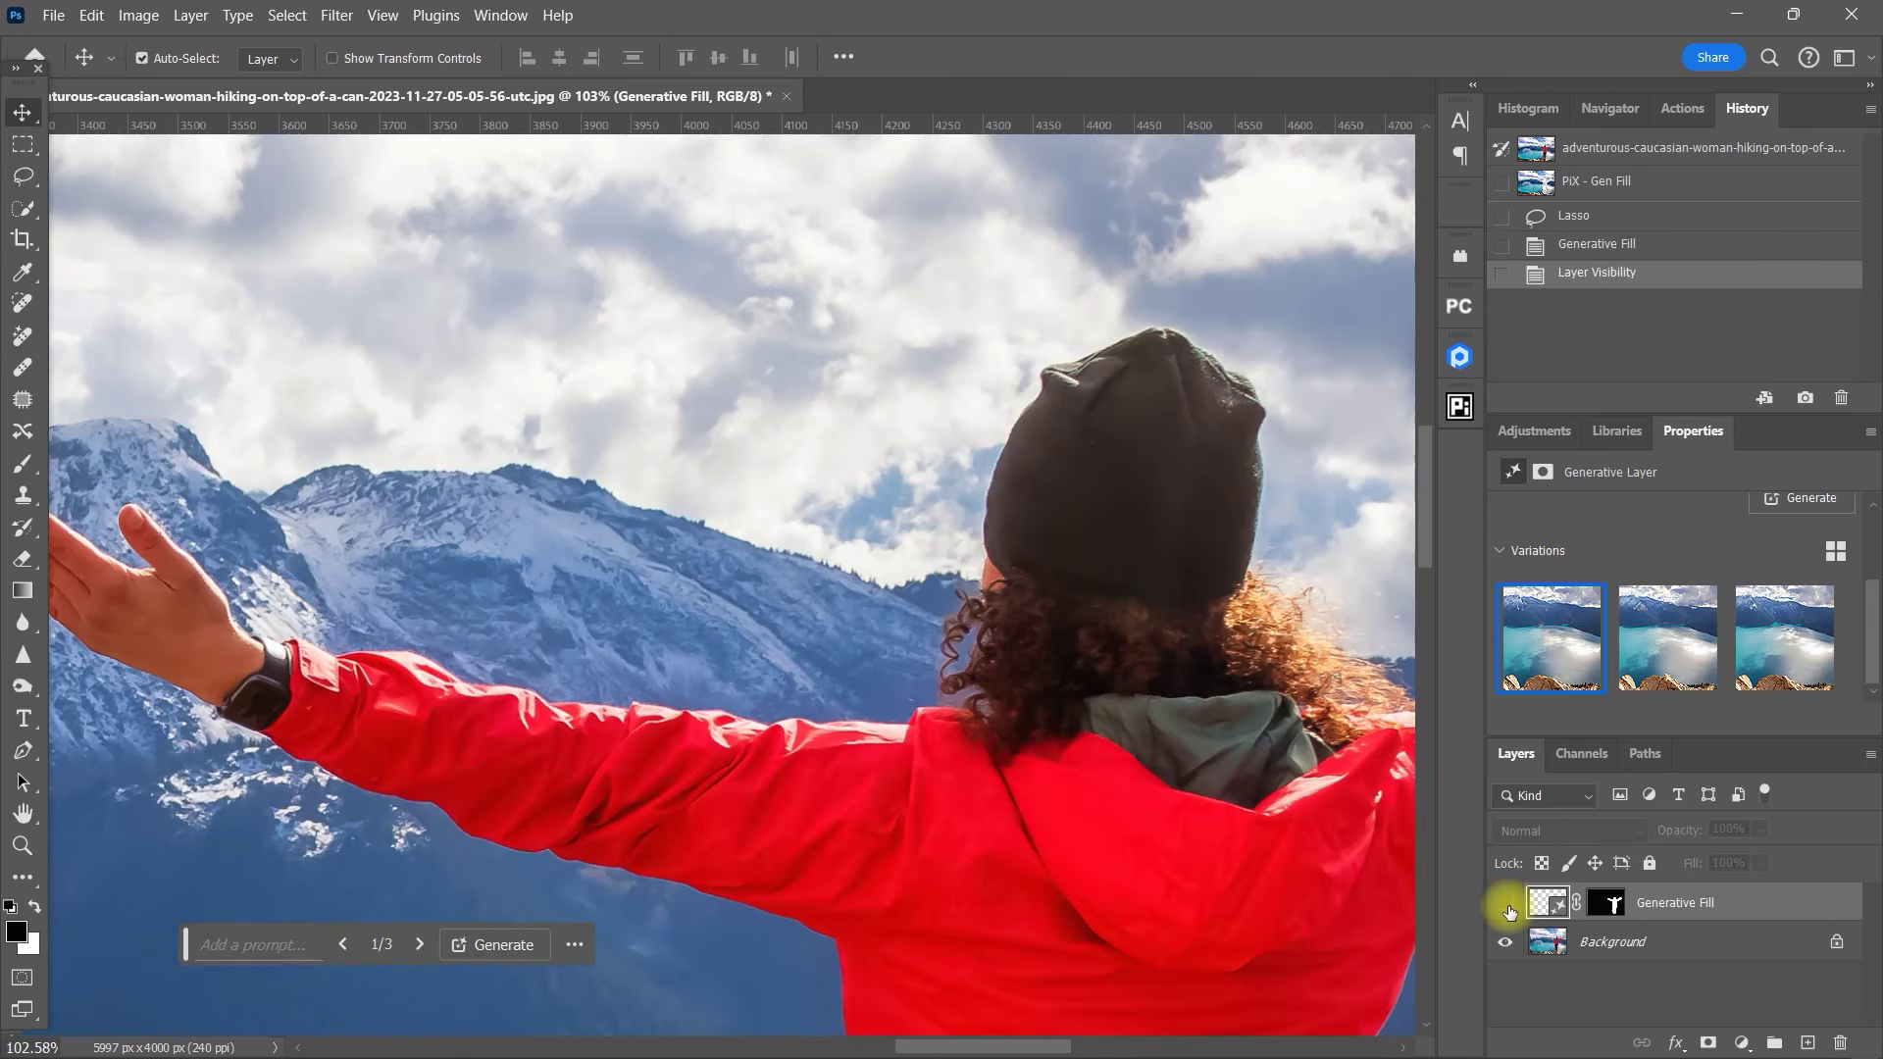
click(1507, 905)
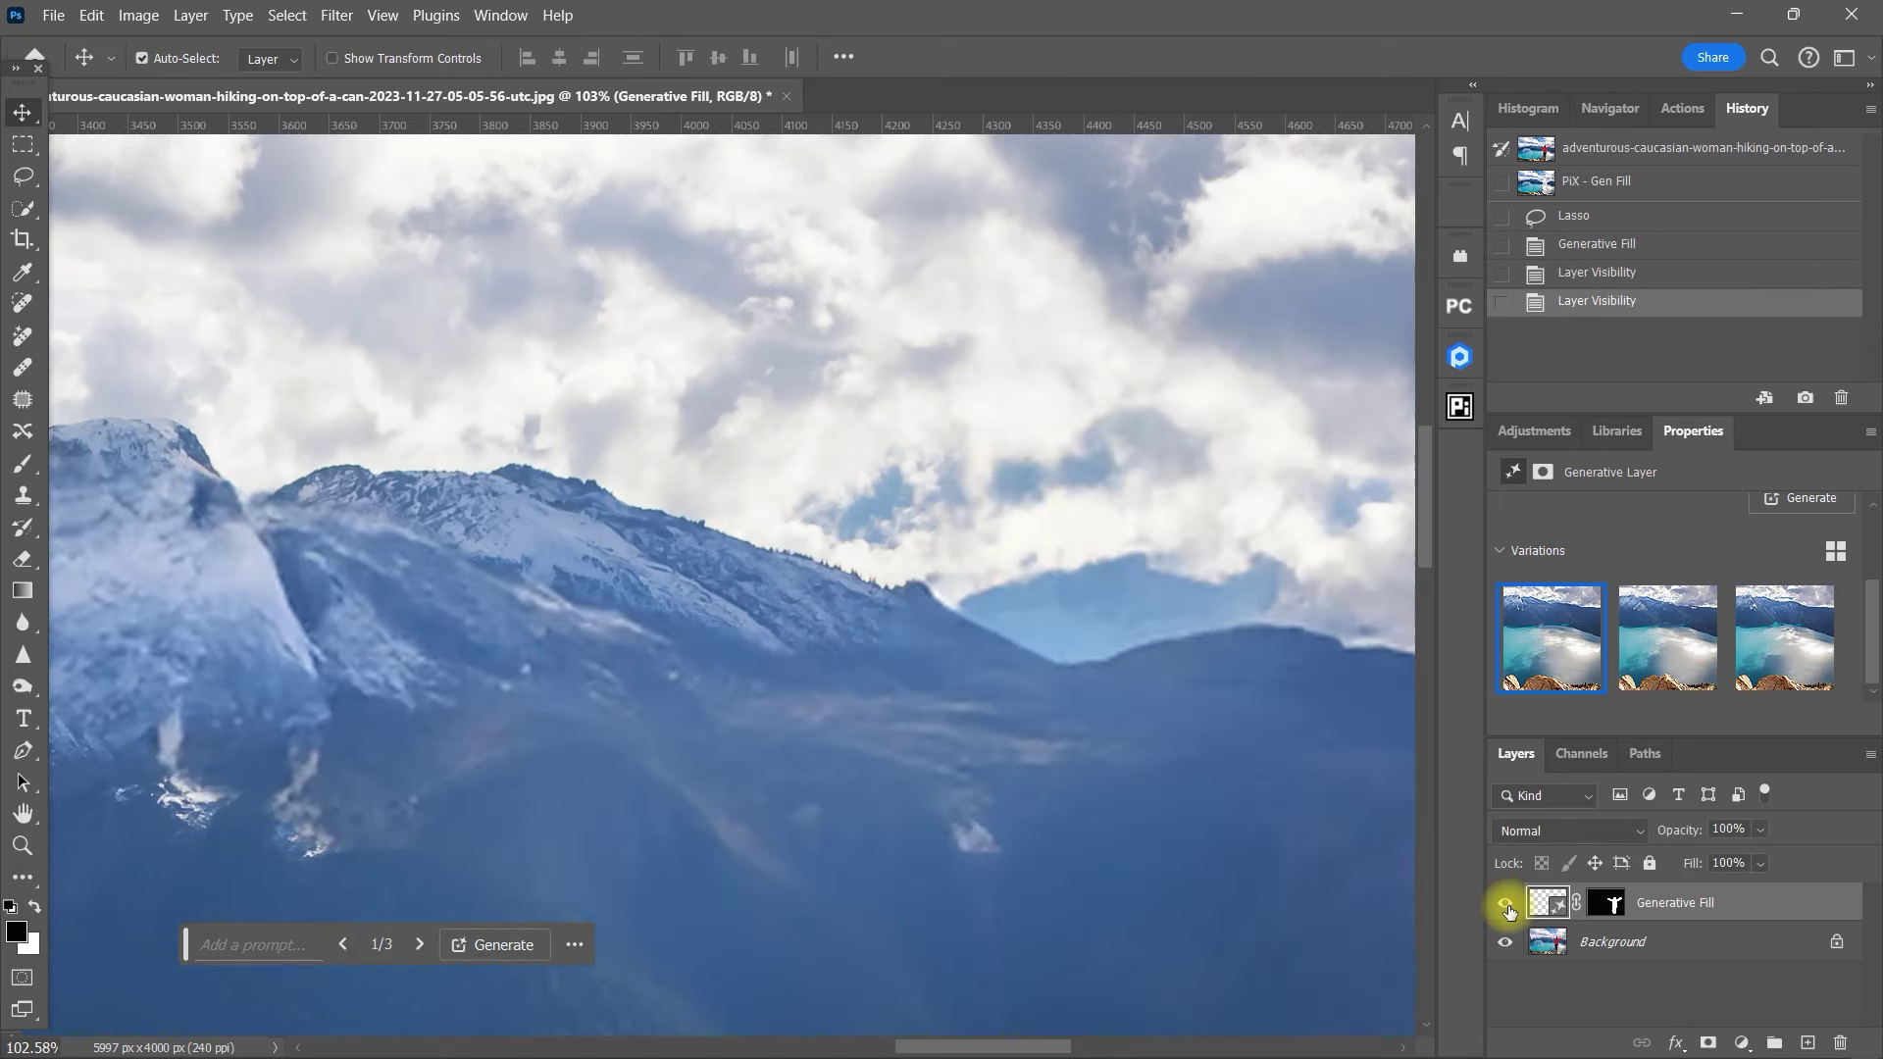
click(1506, 904)
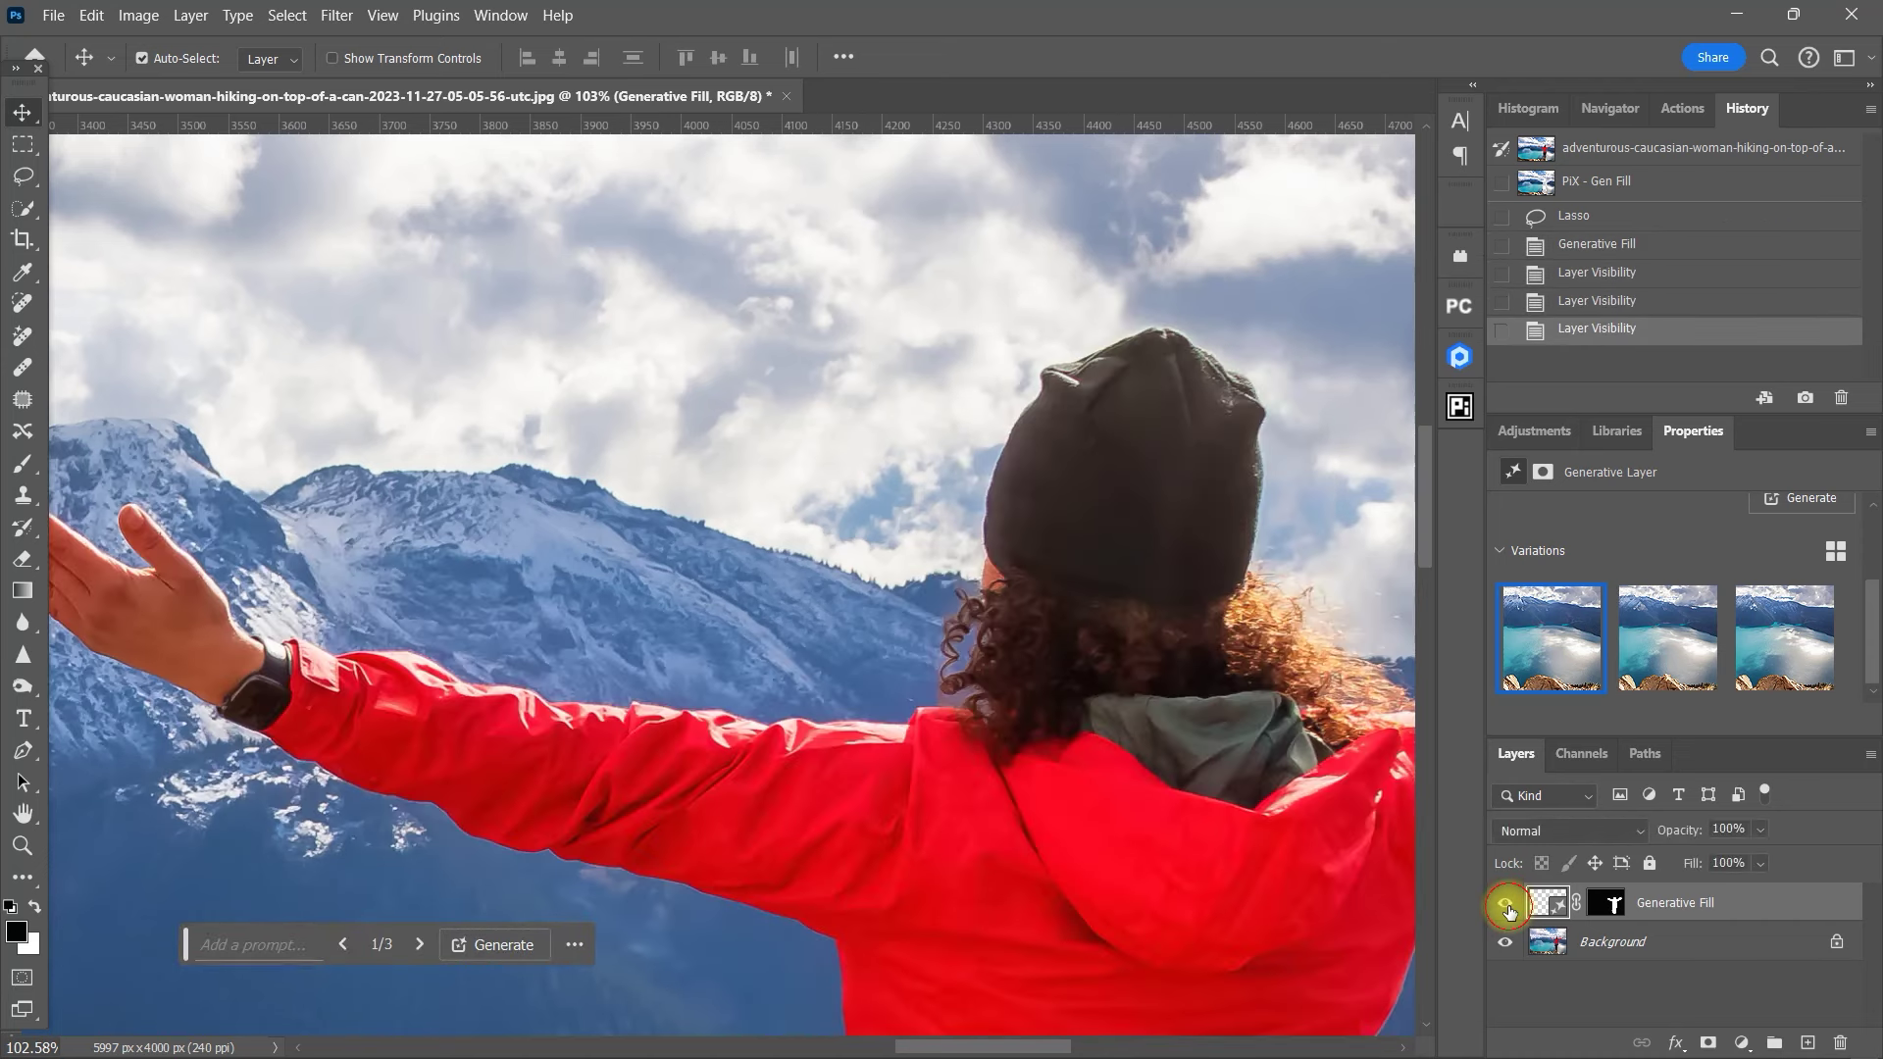
click(1508, 904)
- Compare the generated rock with the original boots, then fit the whole image on screen
click(990, 652)
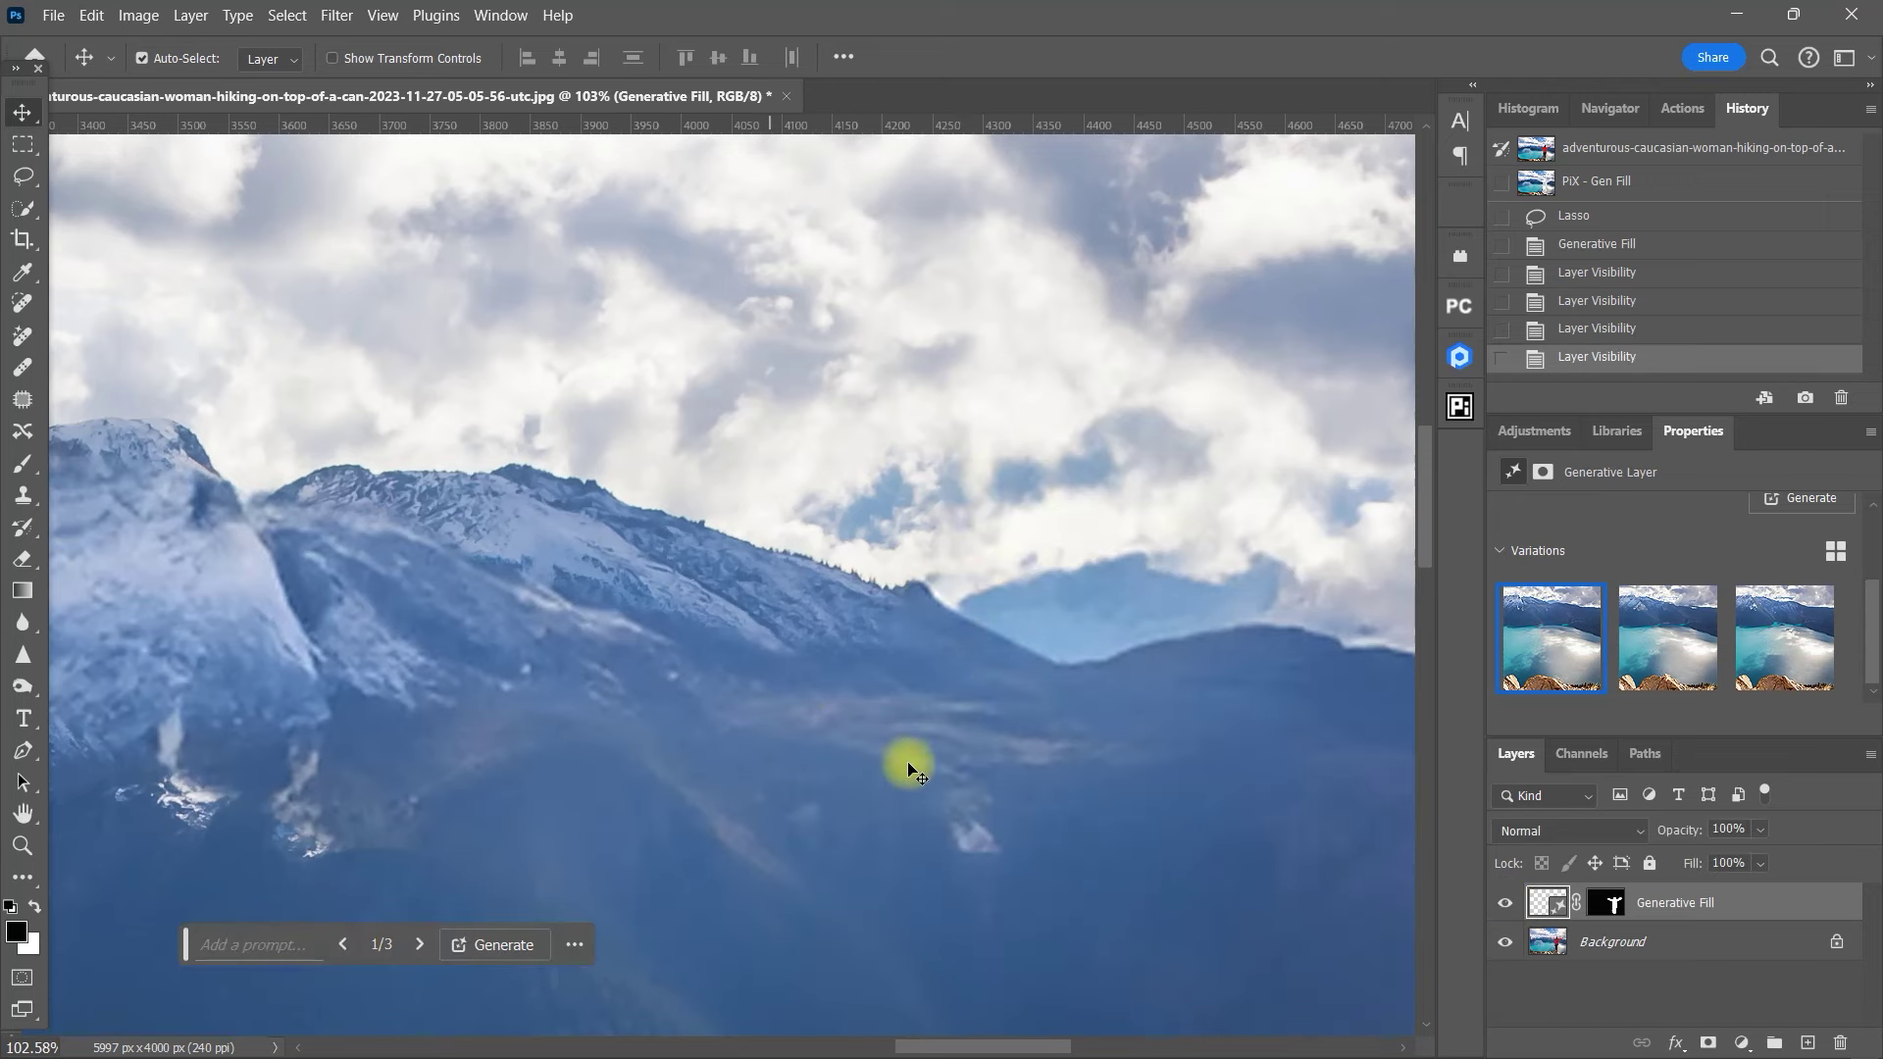
click(1507, 903)
click(1507, 904)
click(1505, 904)
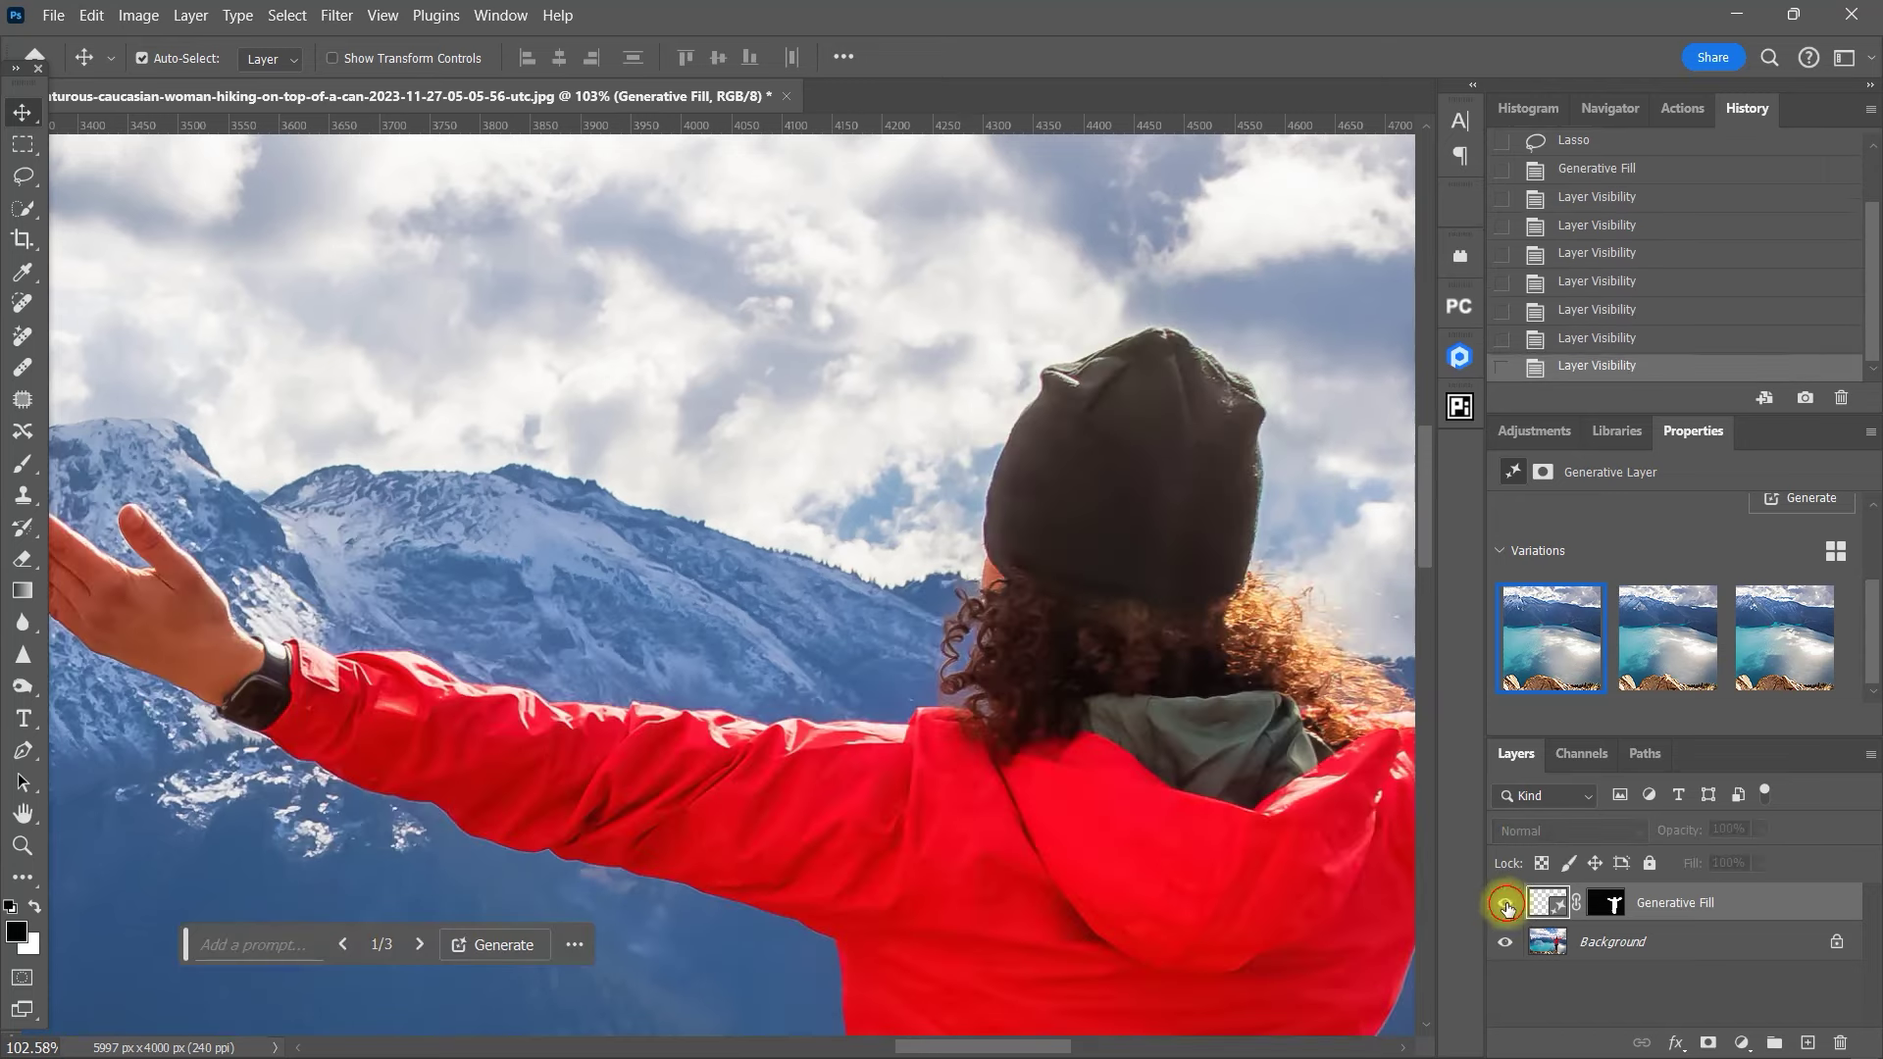
scroll(1018, 672, down, 10)
click(1506, 903)
scroll(864, 663, up, 3)
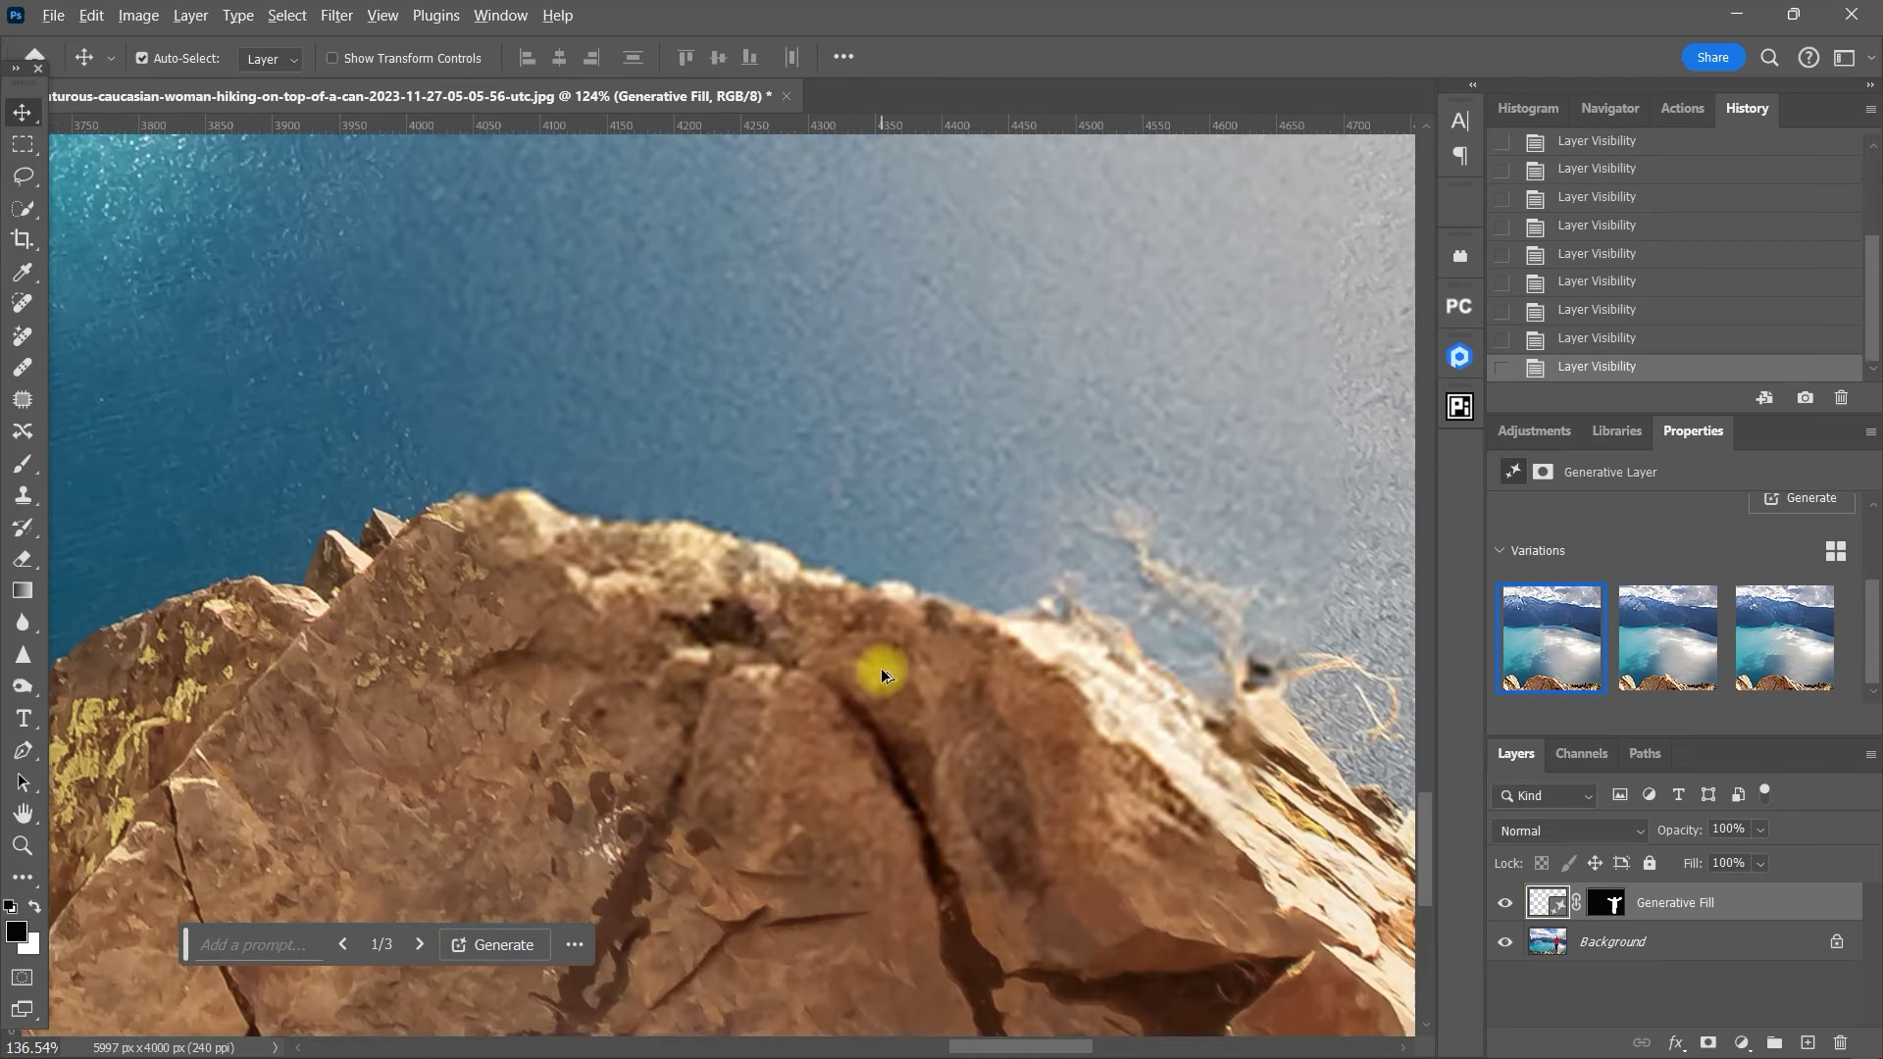
drag(878, 667, 996, 610)
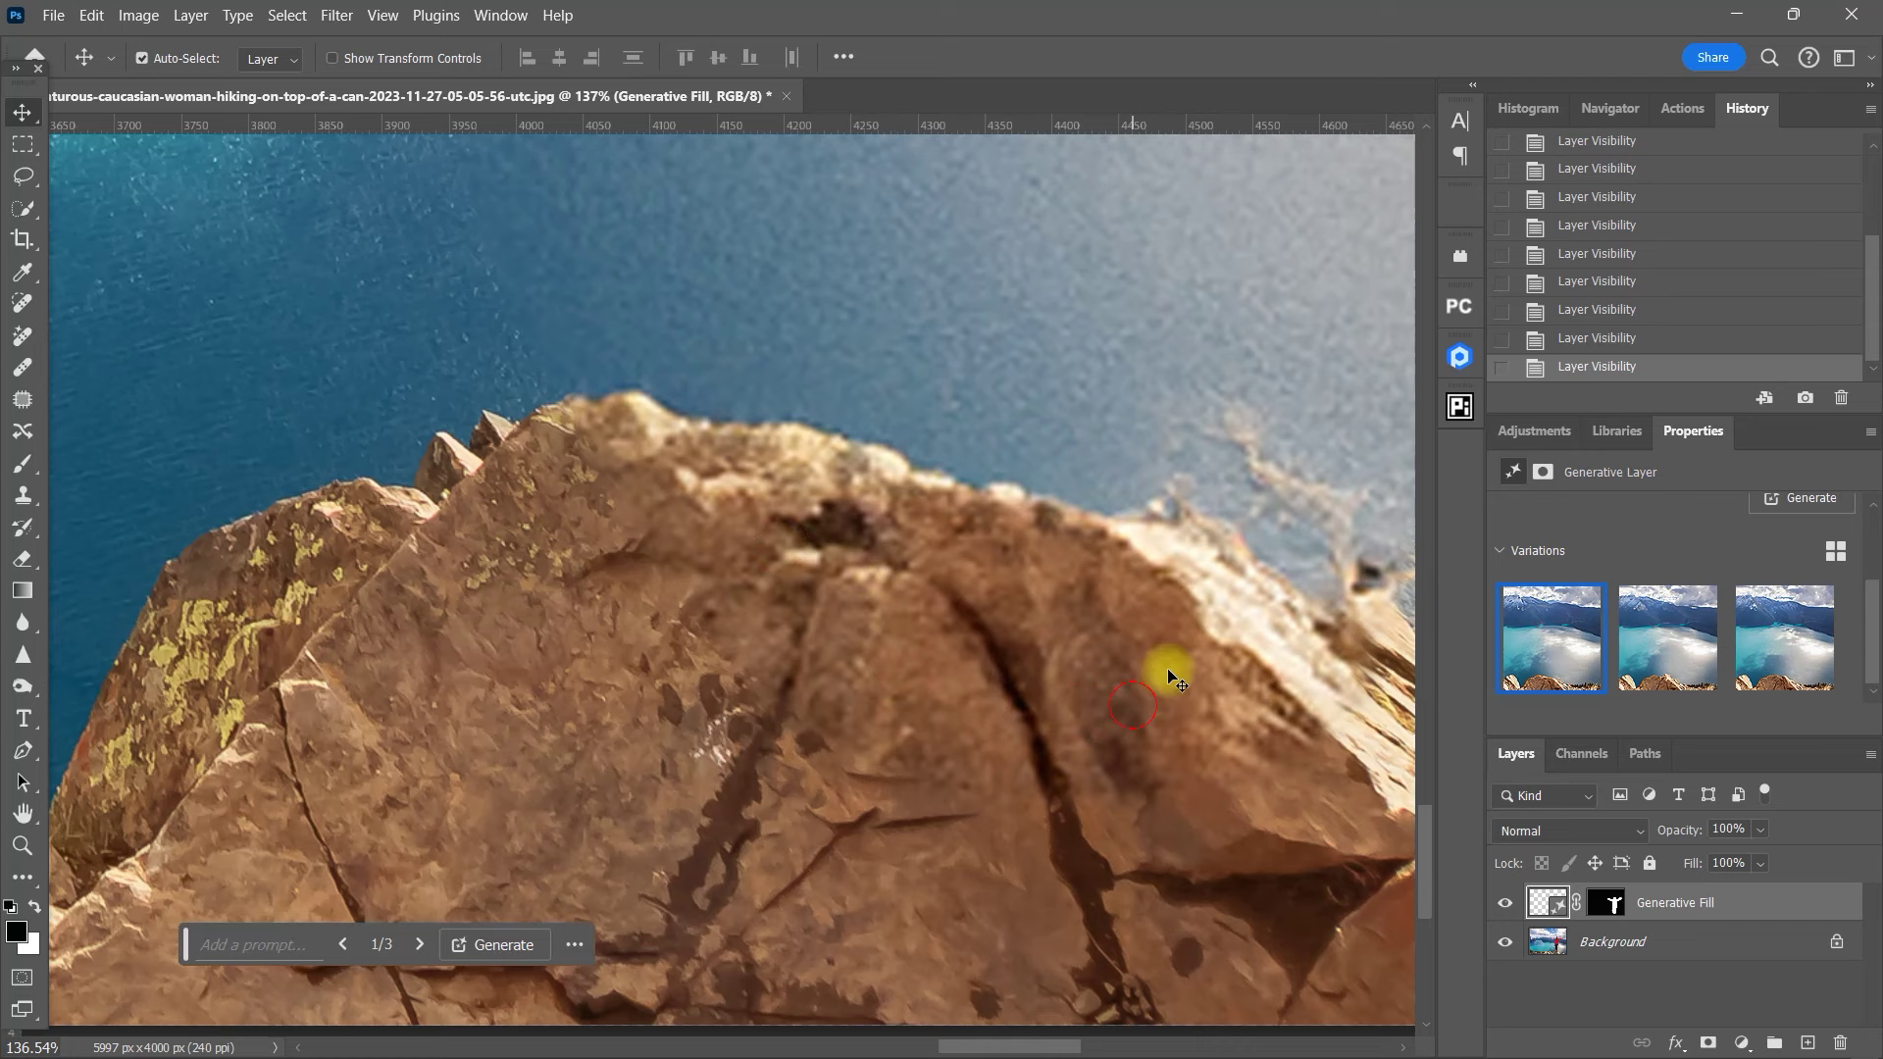
click(1510, 905)
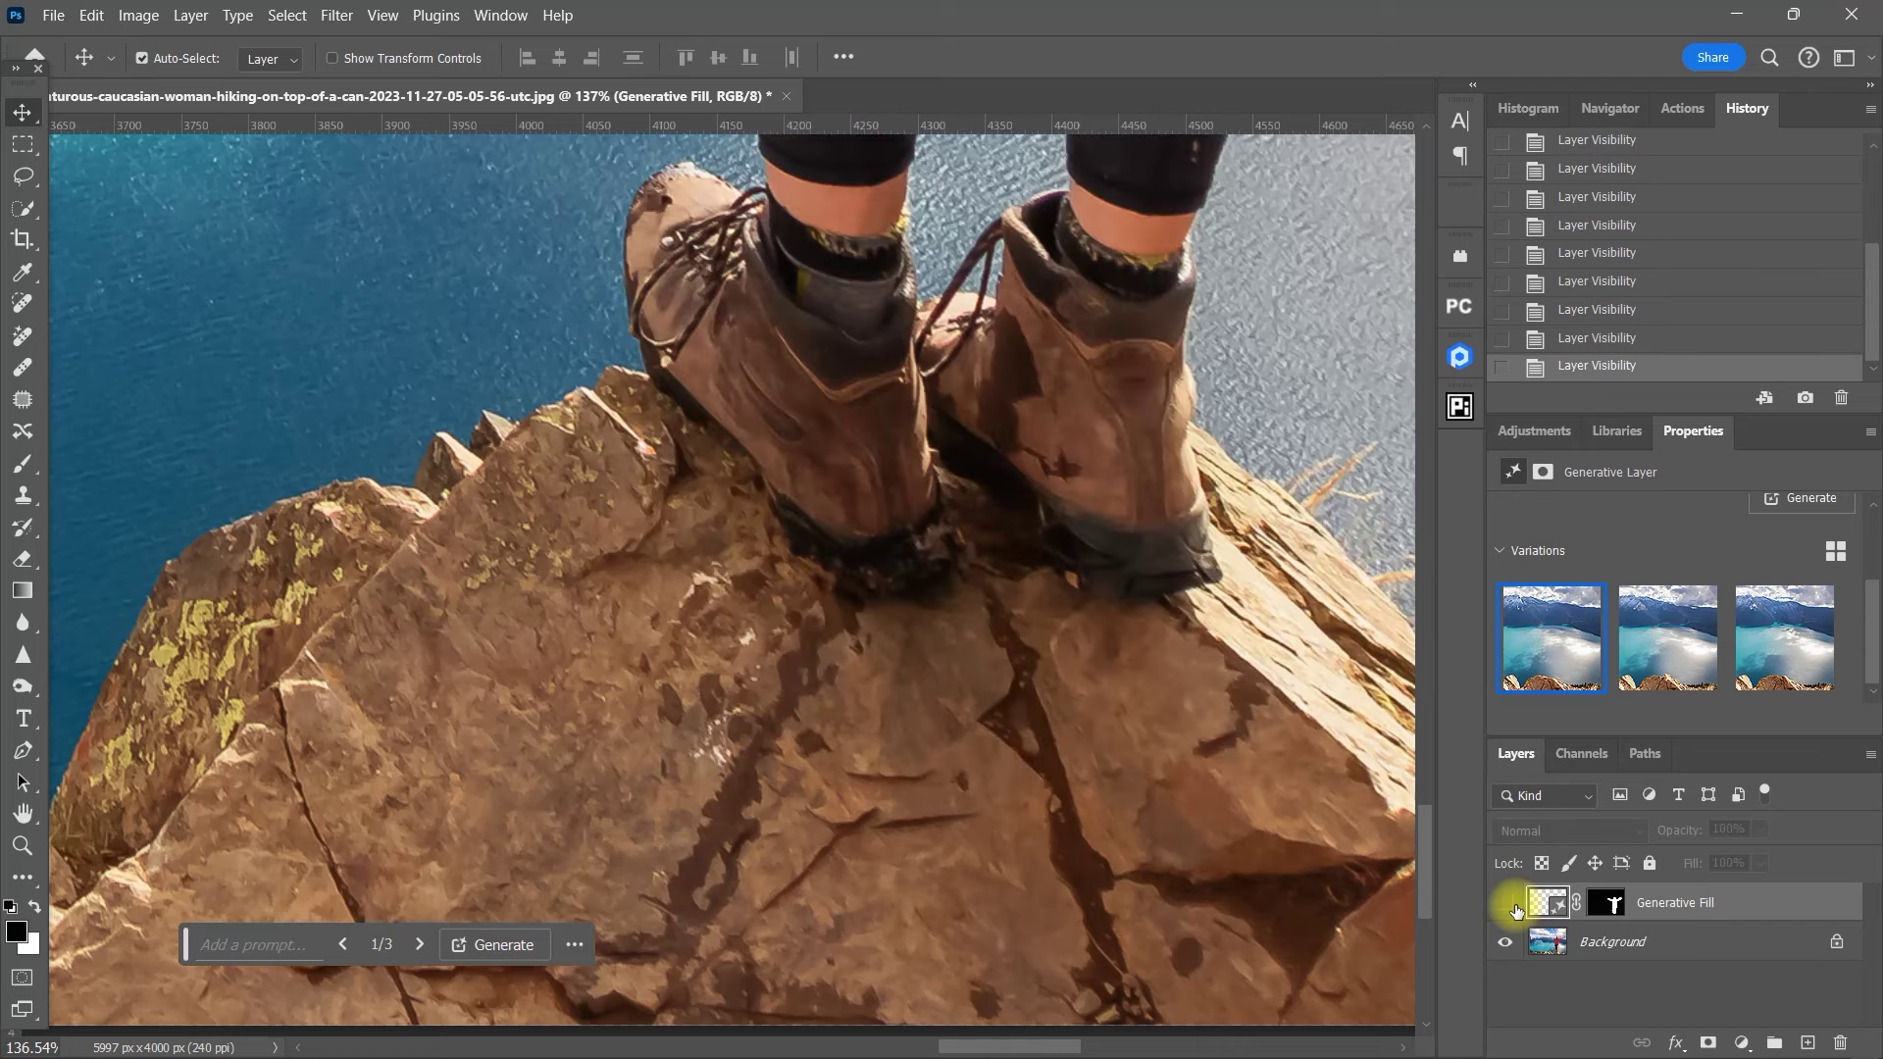
click(1516, 909)
click(1515, 910)
click(1515, 909)
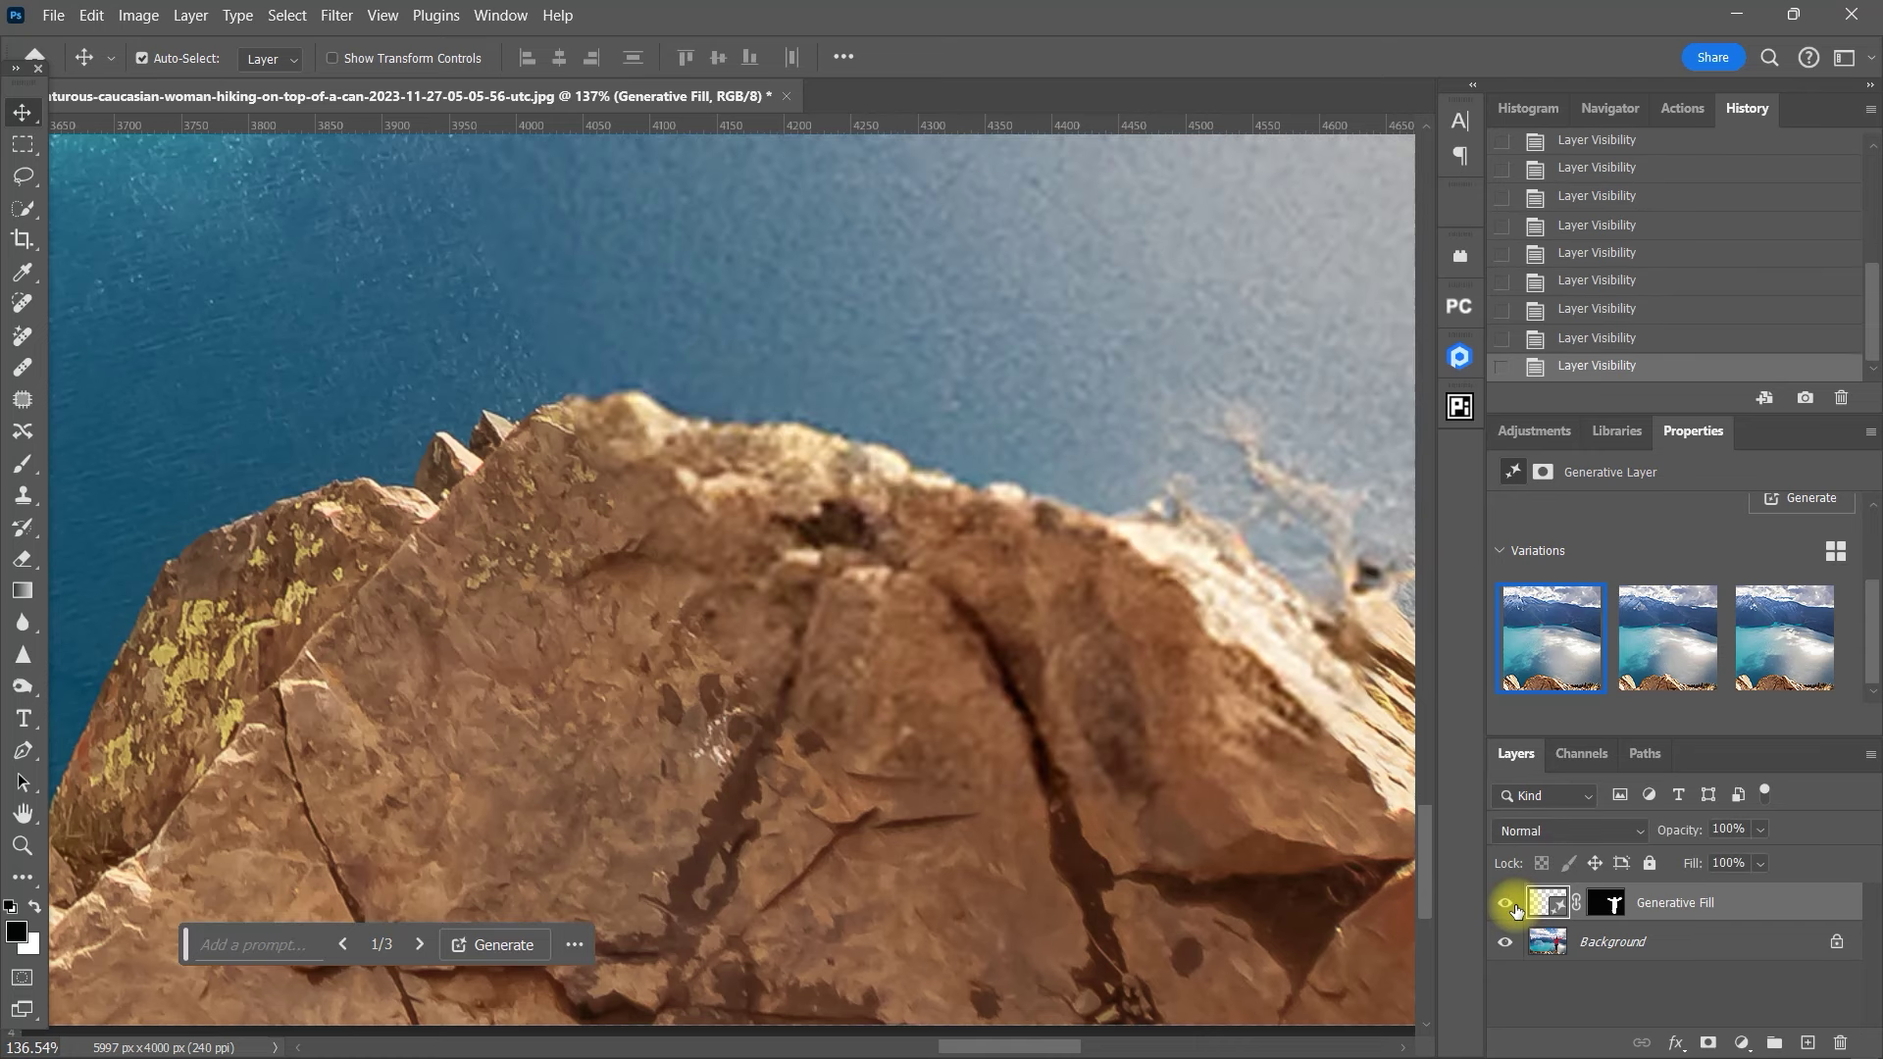
click(1515, 909)
click(1516, 910)
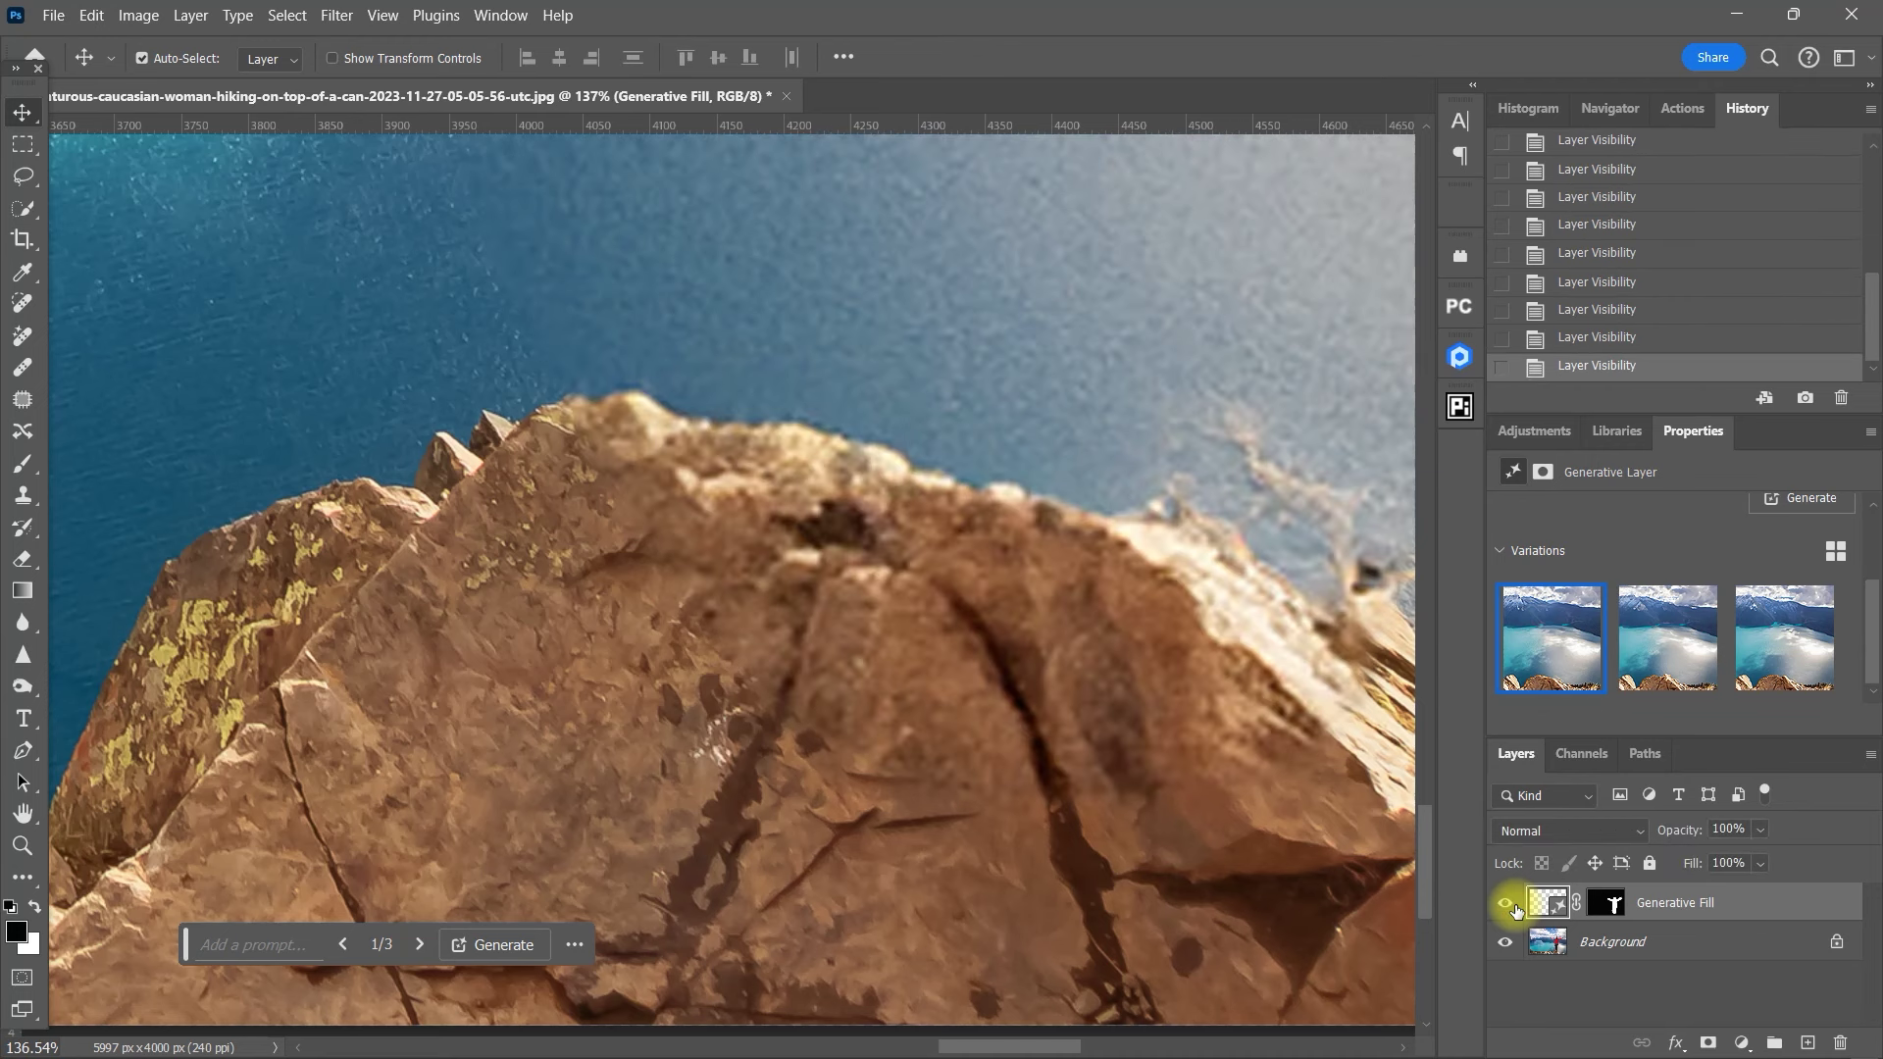
key(ctrl+0)
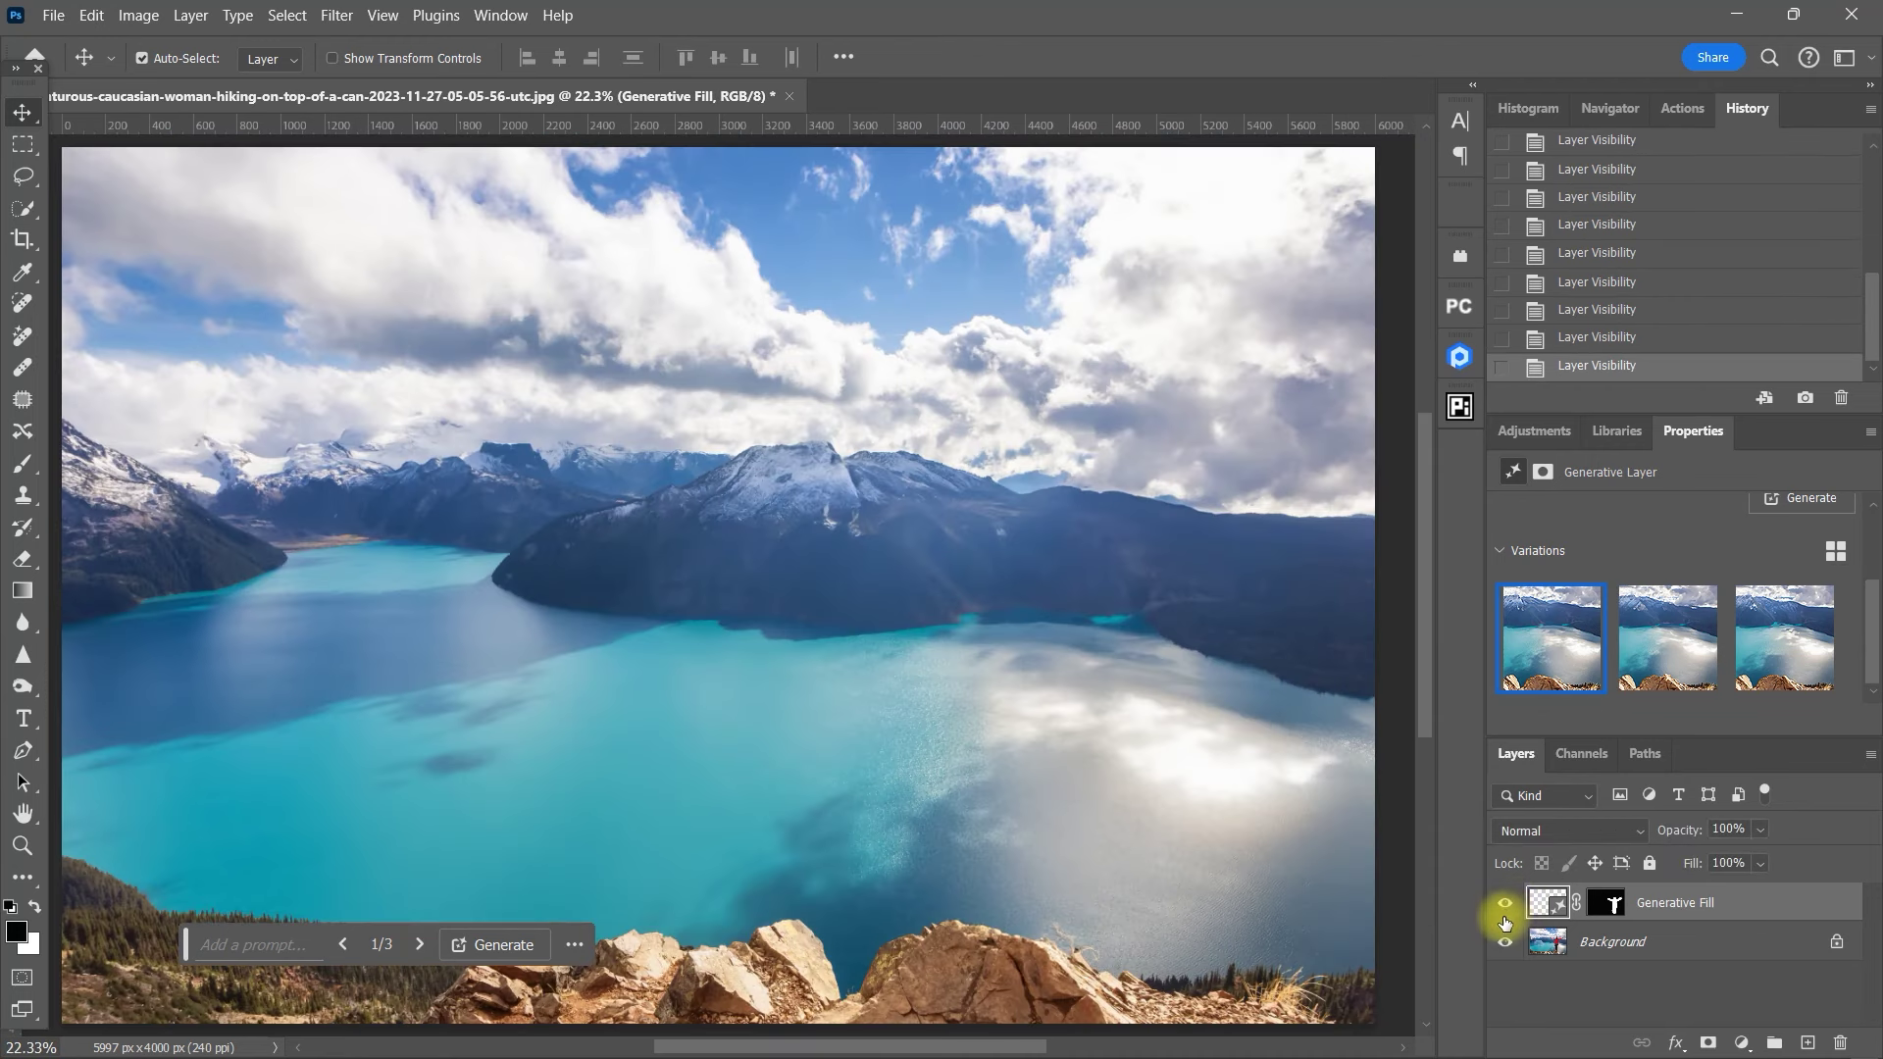
- Check the fill once more, then try the second and settle on the third generated variation
click(1508, 911)
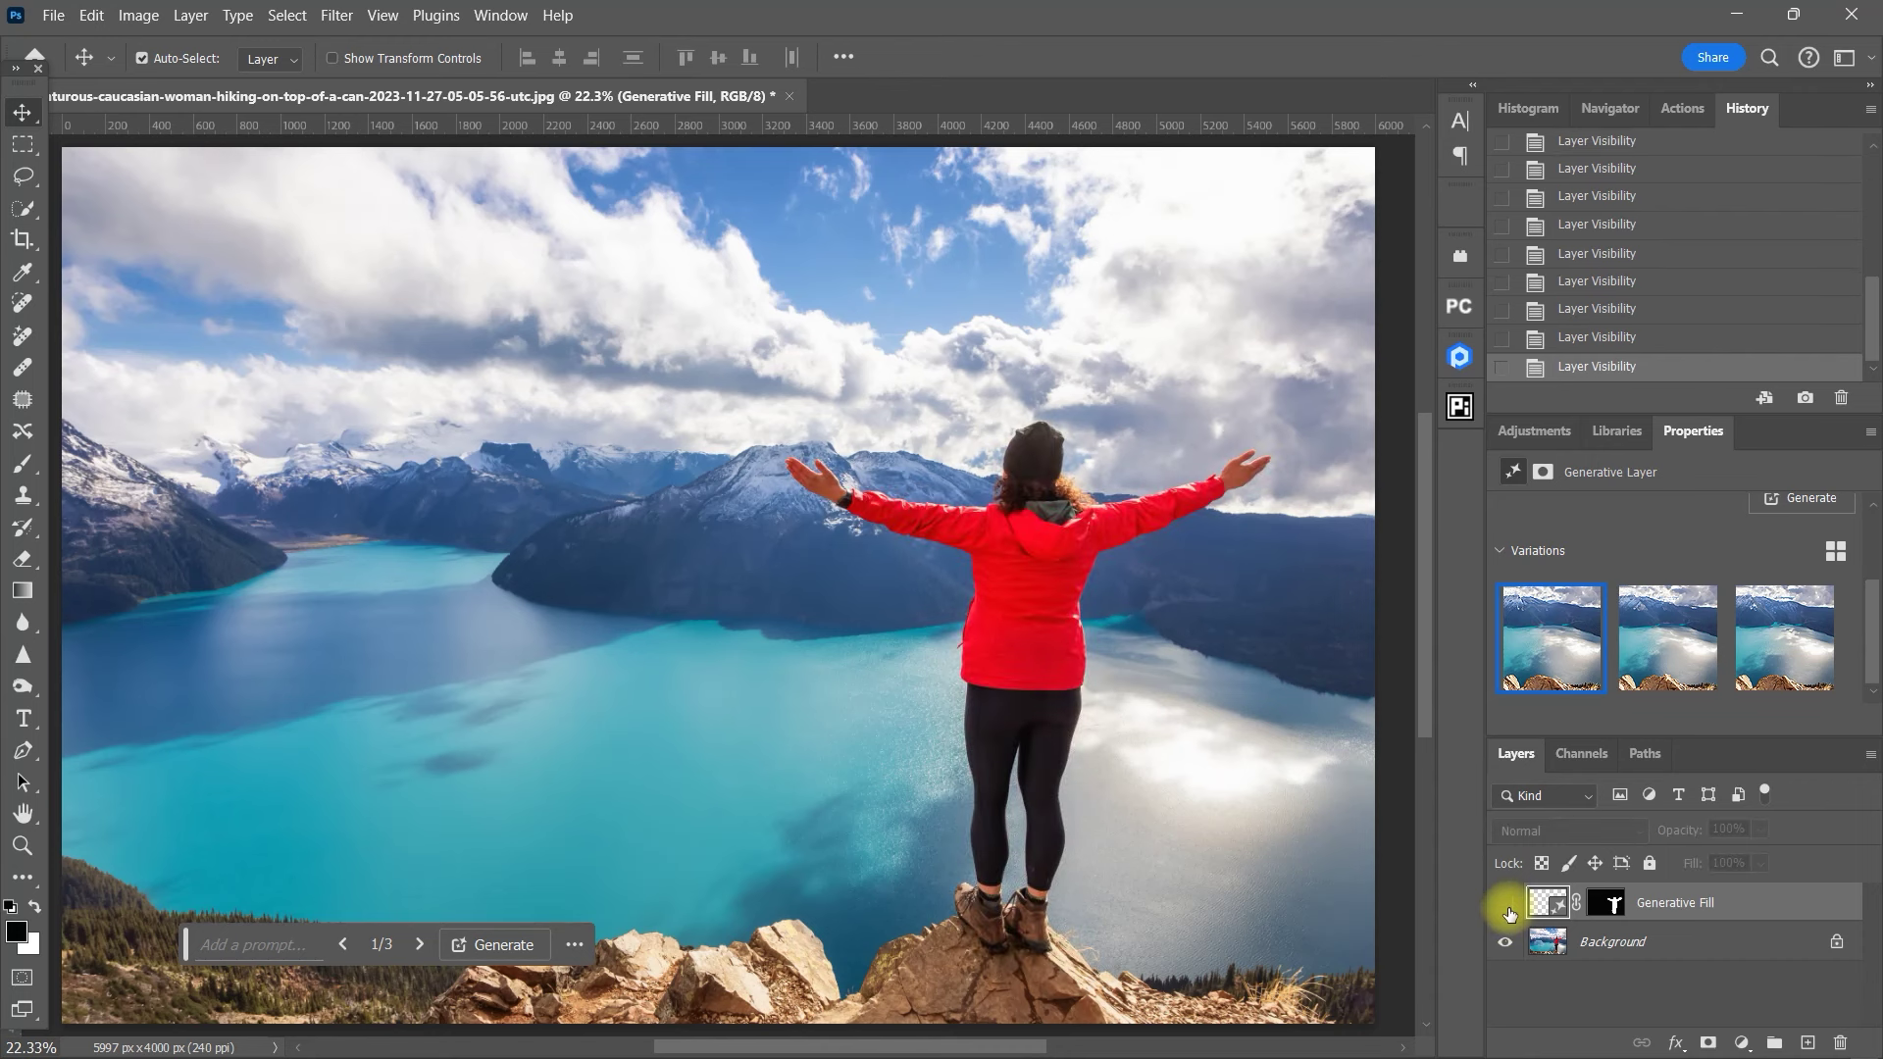
click(1509, 911)
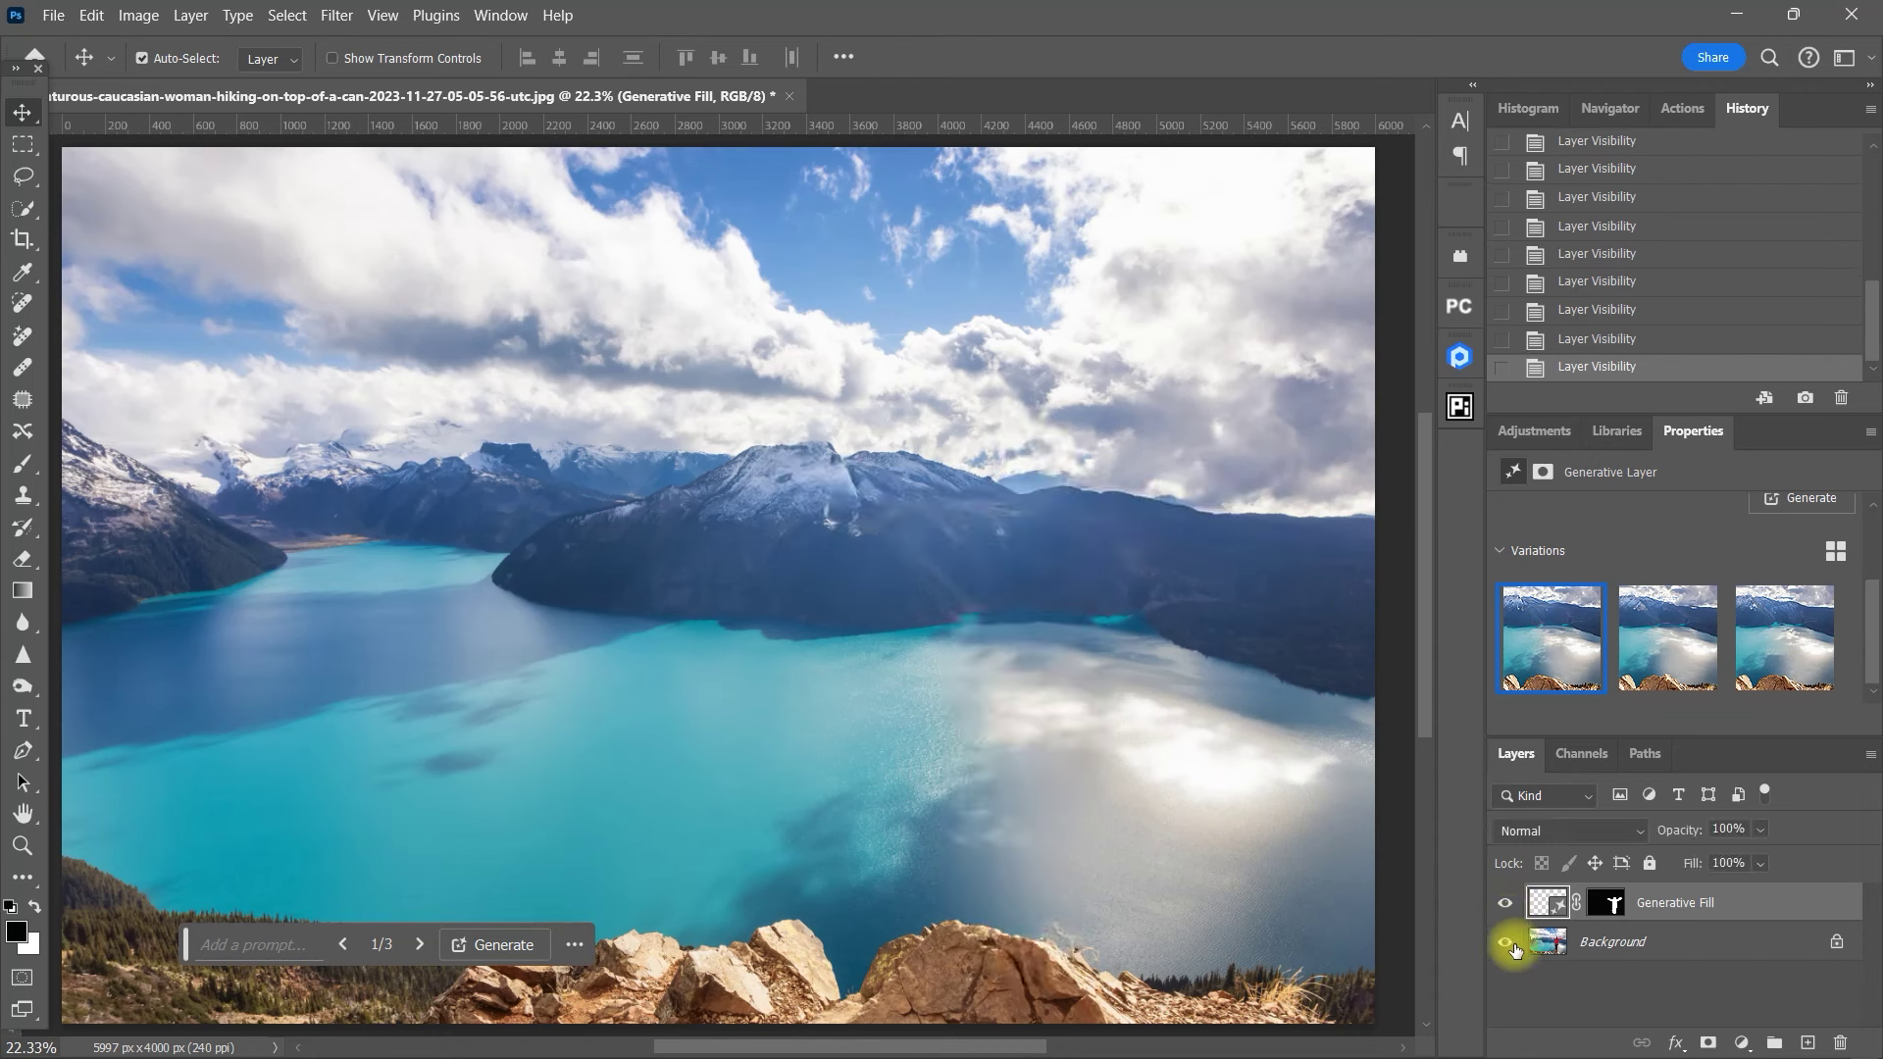
click(1674, 652)
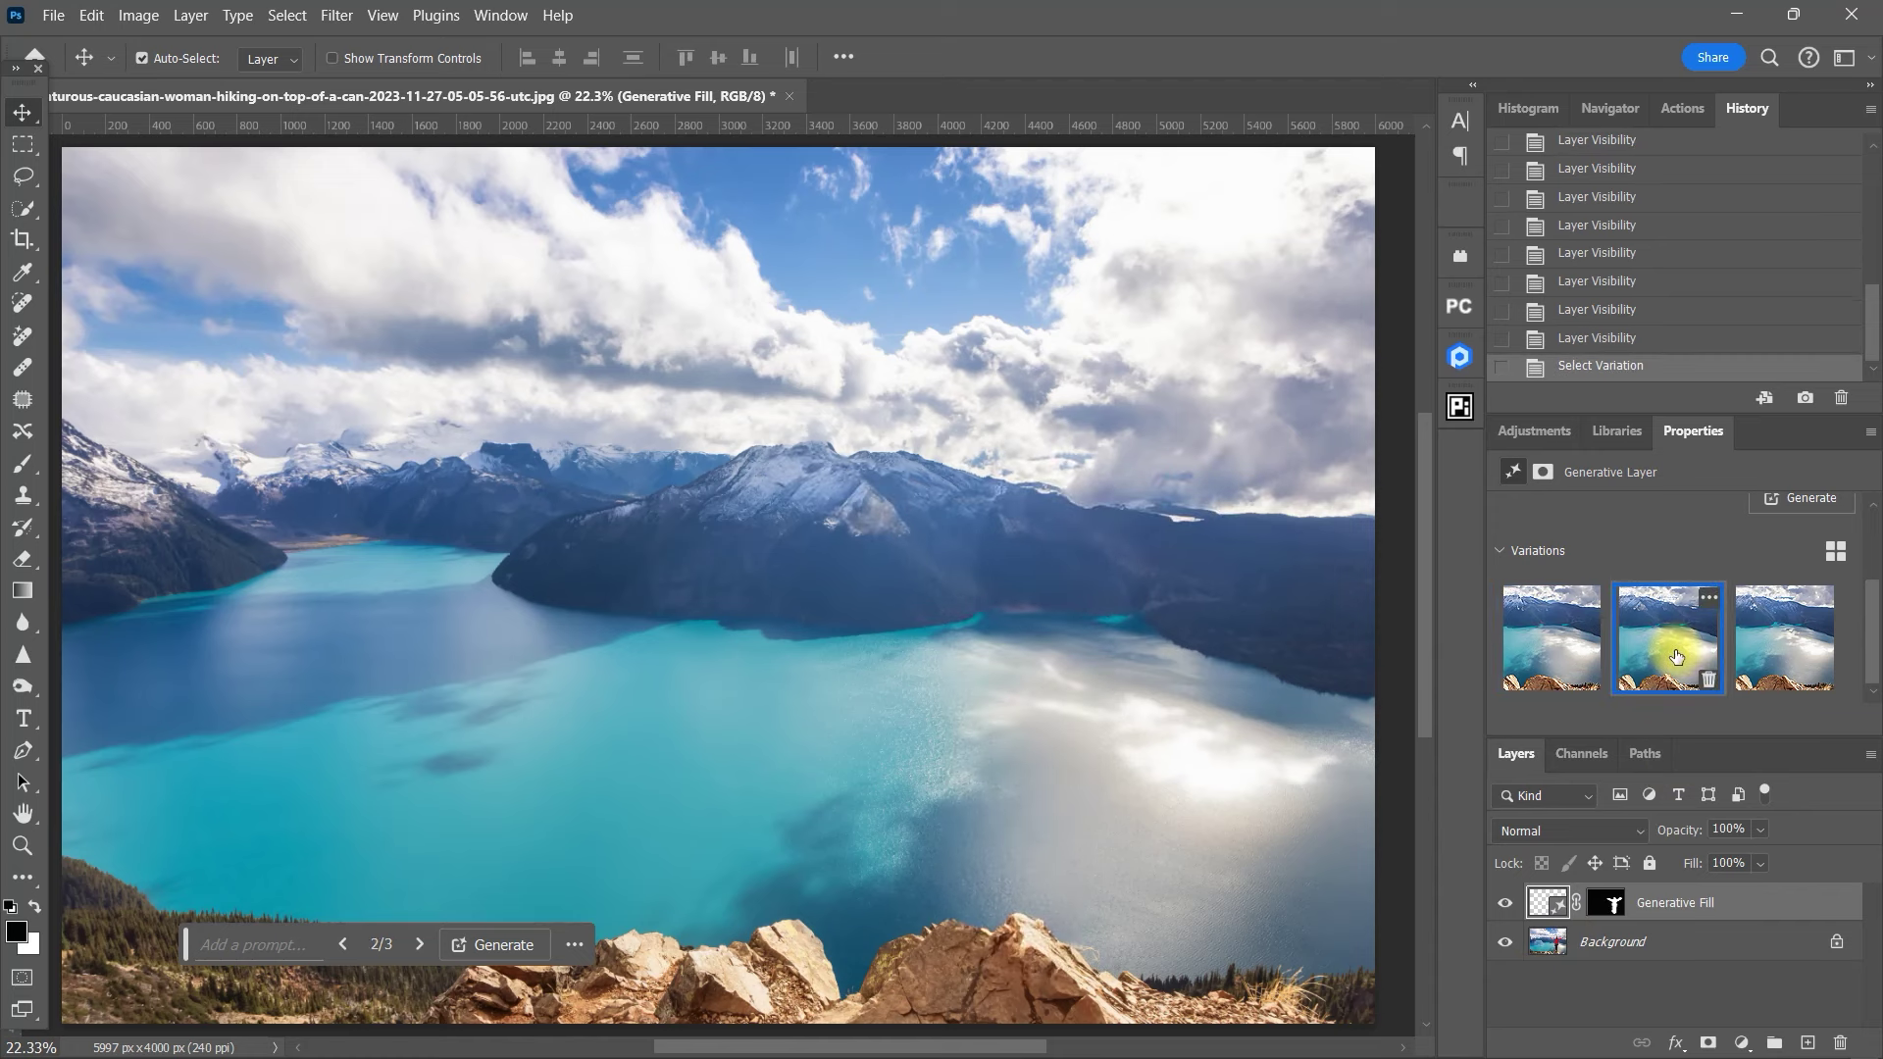
click(1780, 665)
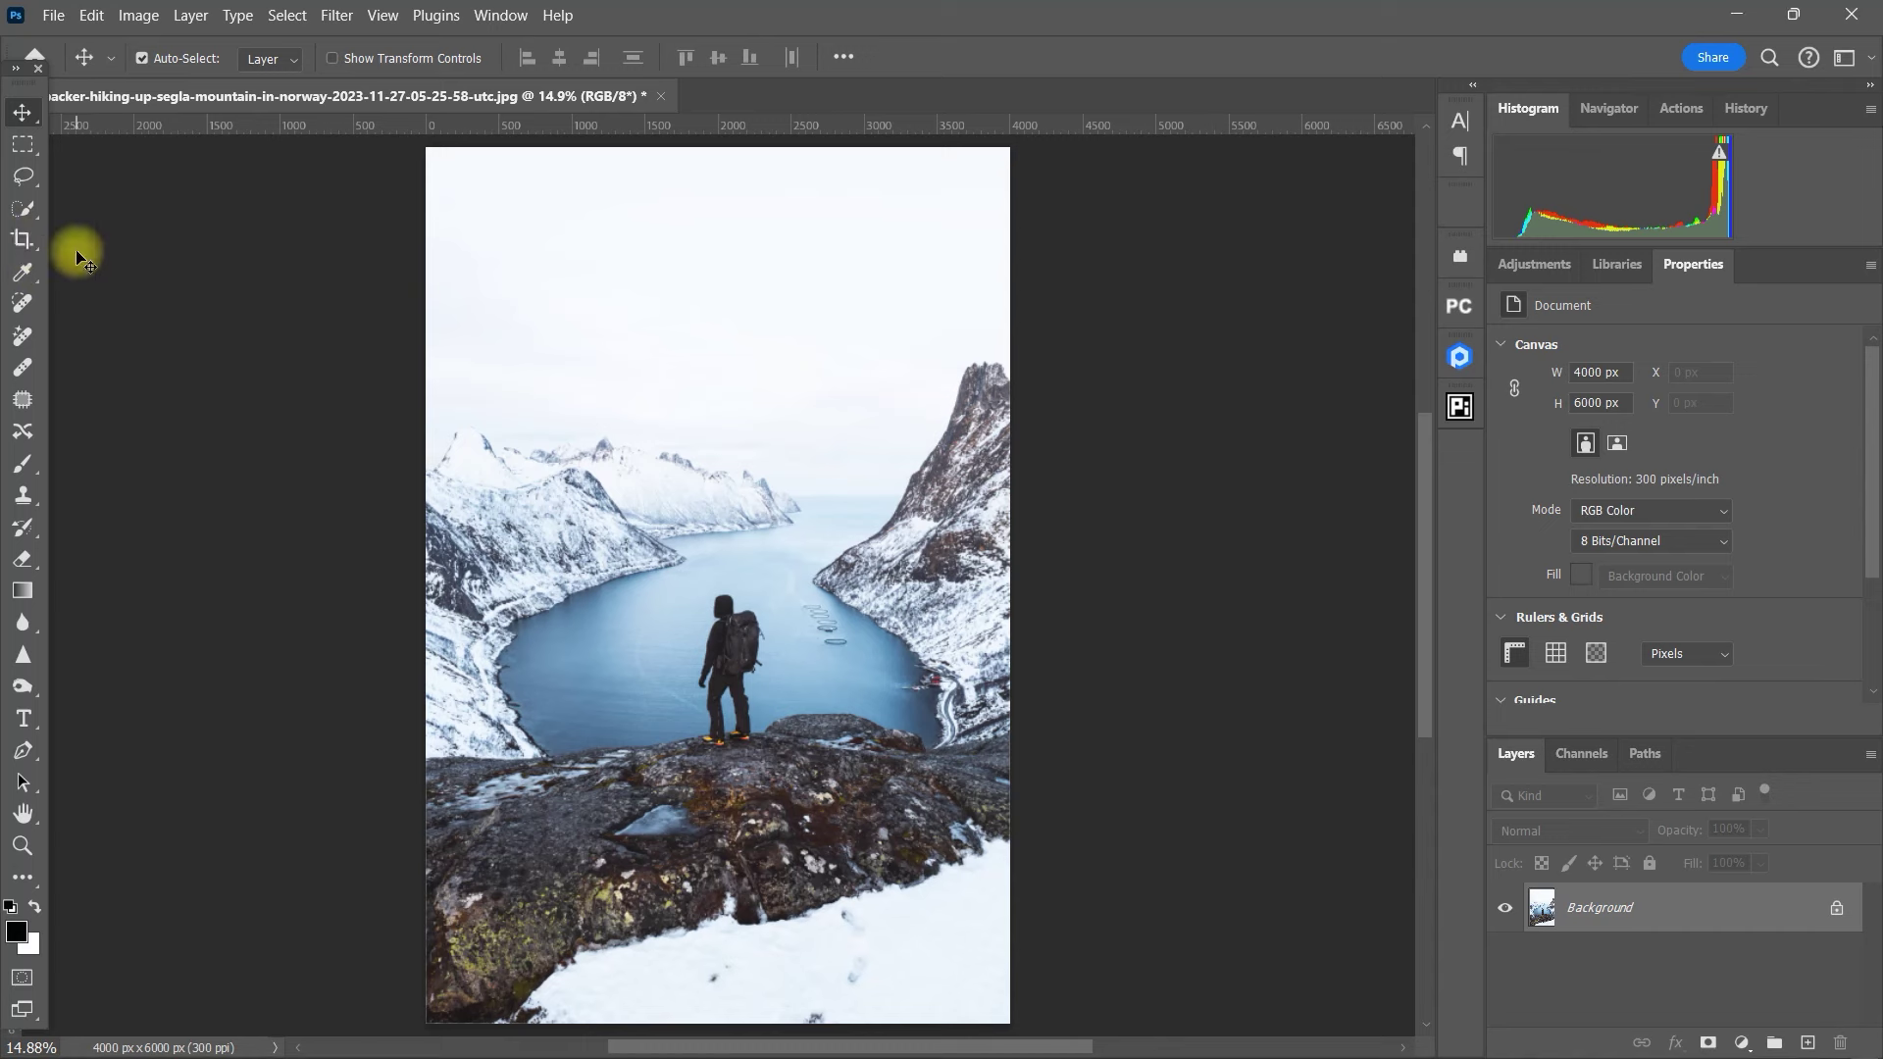
- Crop the backpacker photo out to a 1:1 square with transparent fill for the added canvas
click(24, 243)
drag(742, 287, 709, 221)
scroll(740, 673, down, 2)
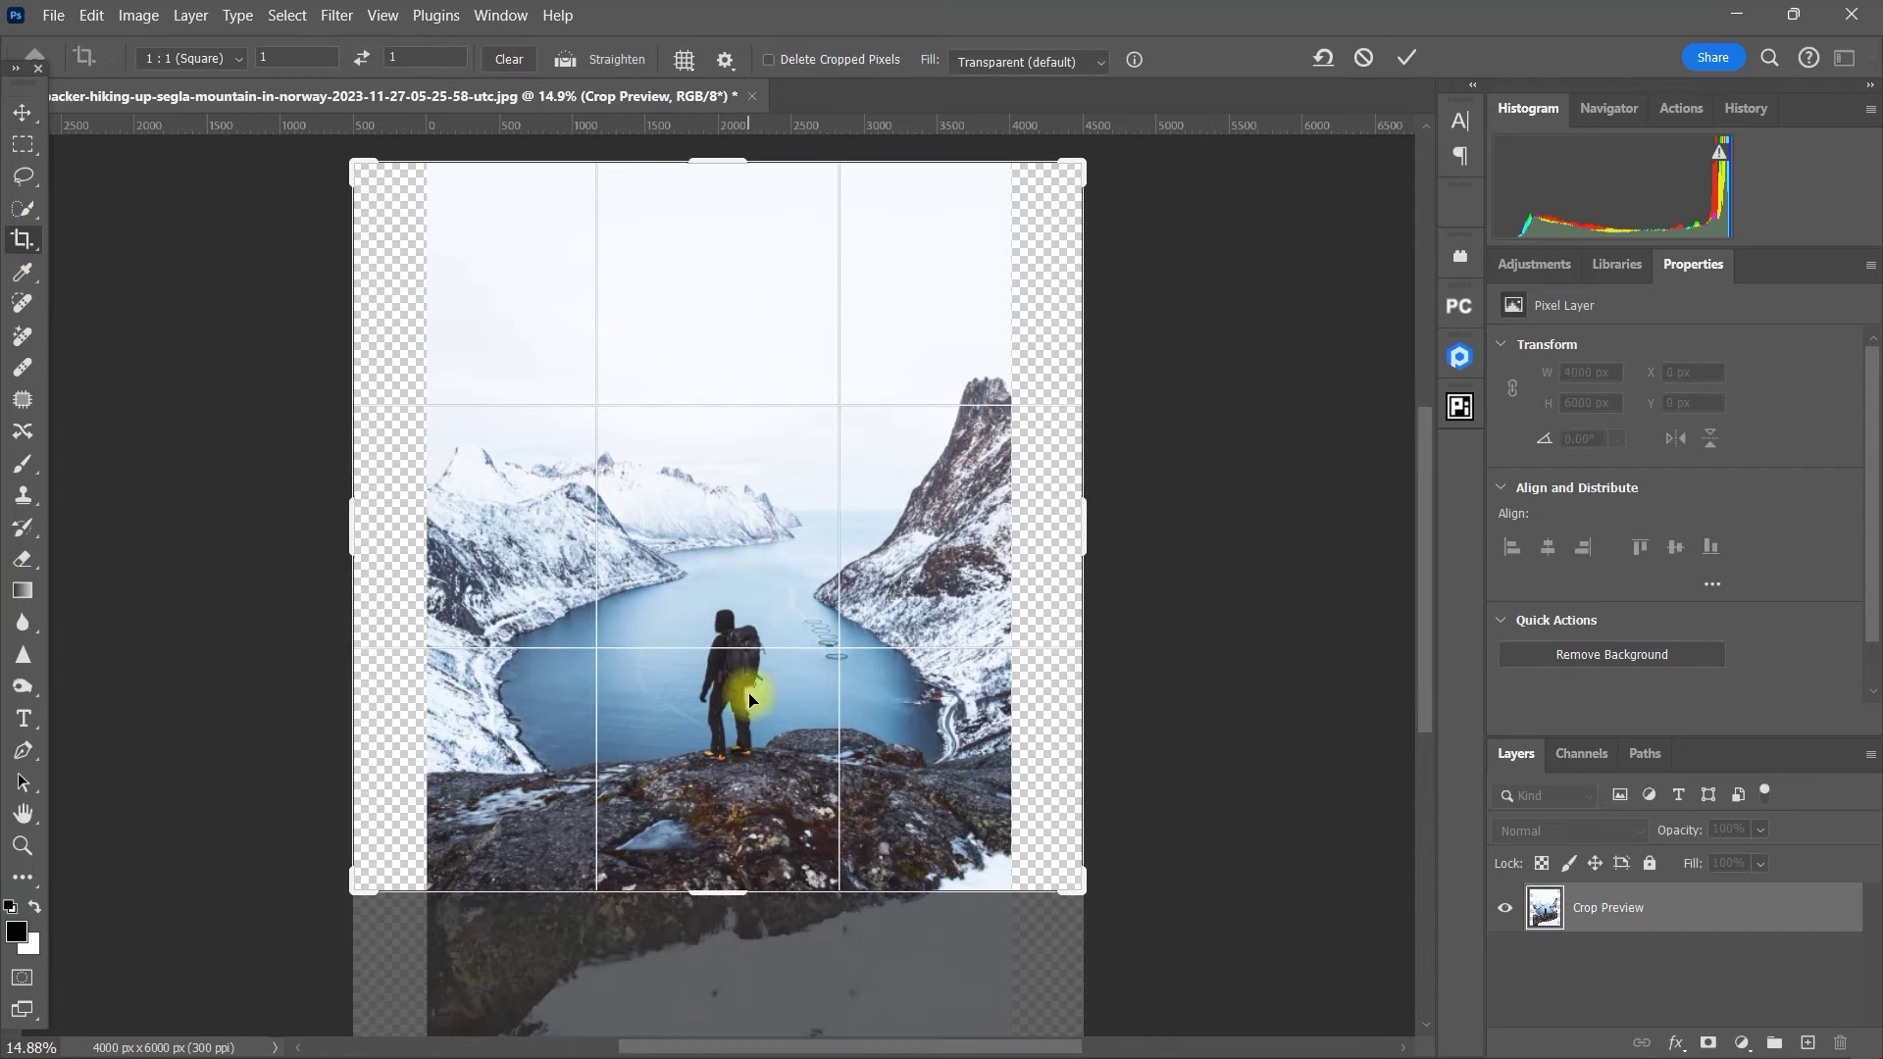
drag(706, 894, 737, 959)
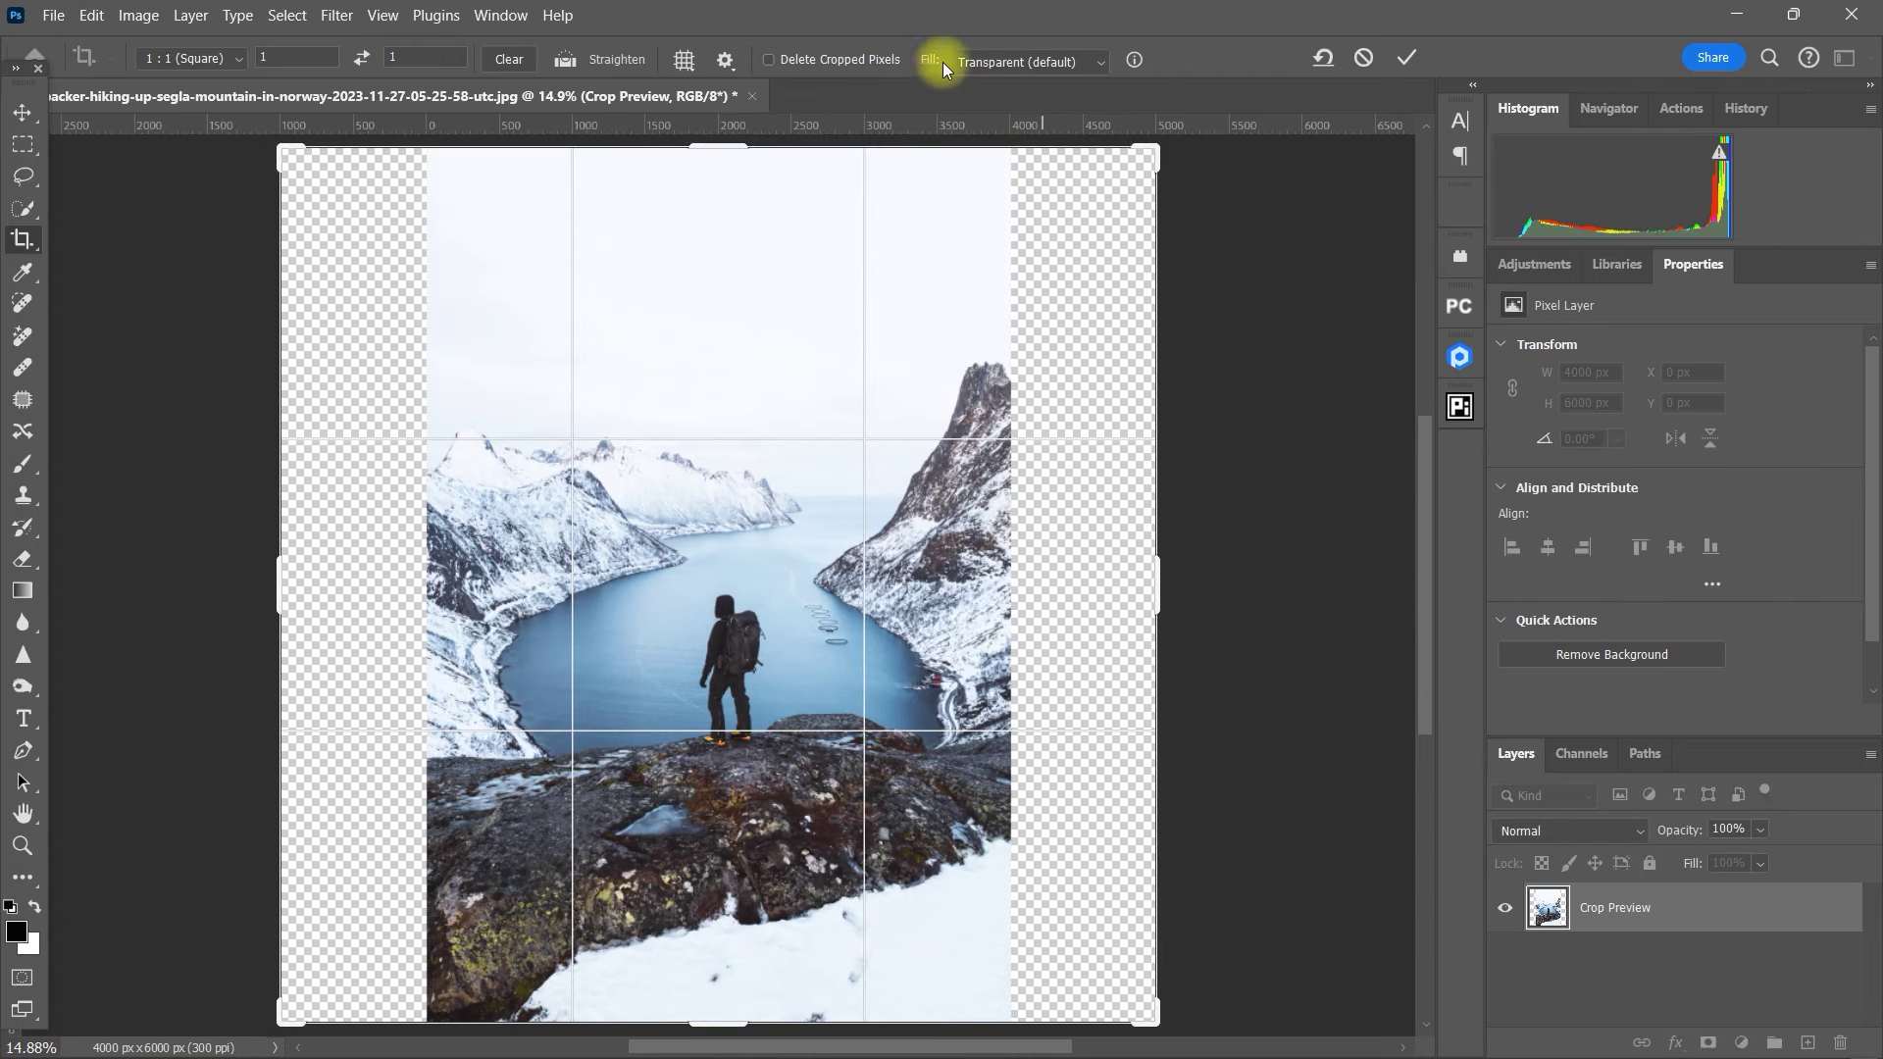
click(1107, 64)
click(1082, 64)
click(1407, 62)
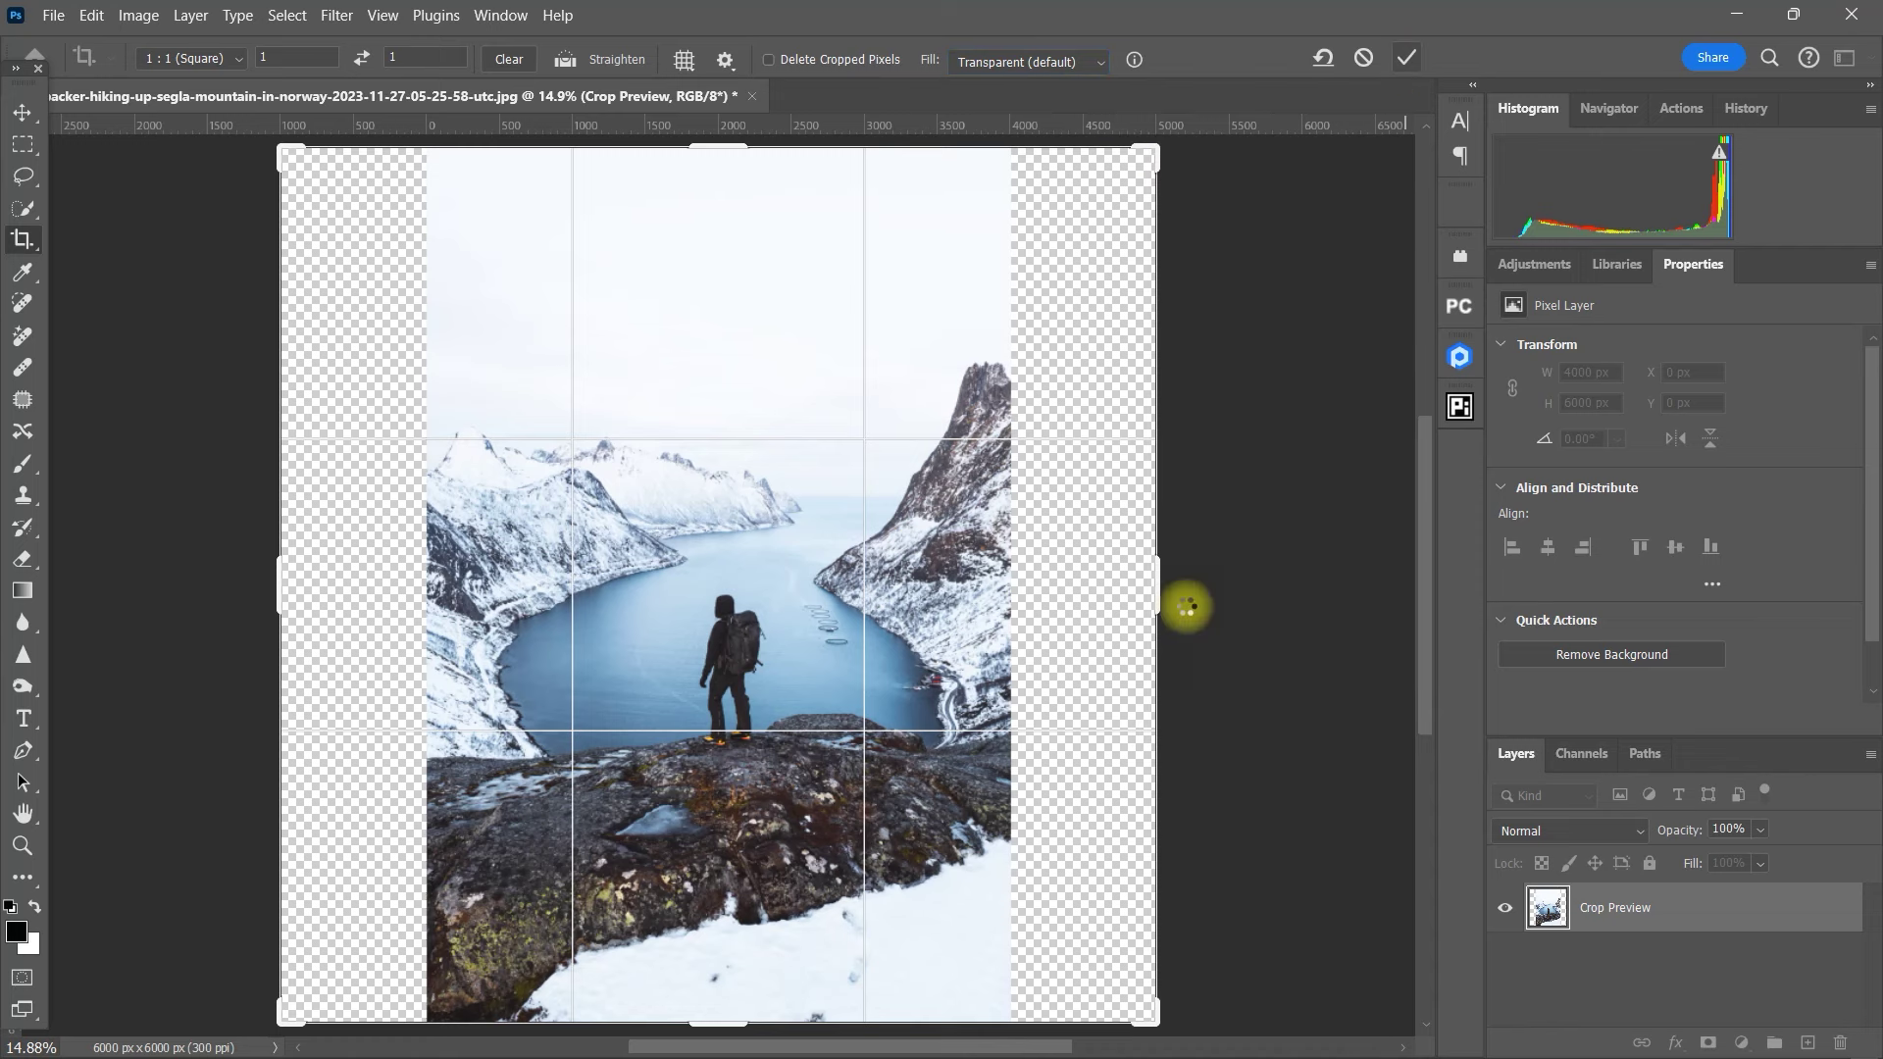
key(v)
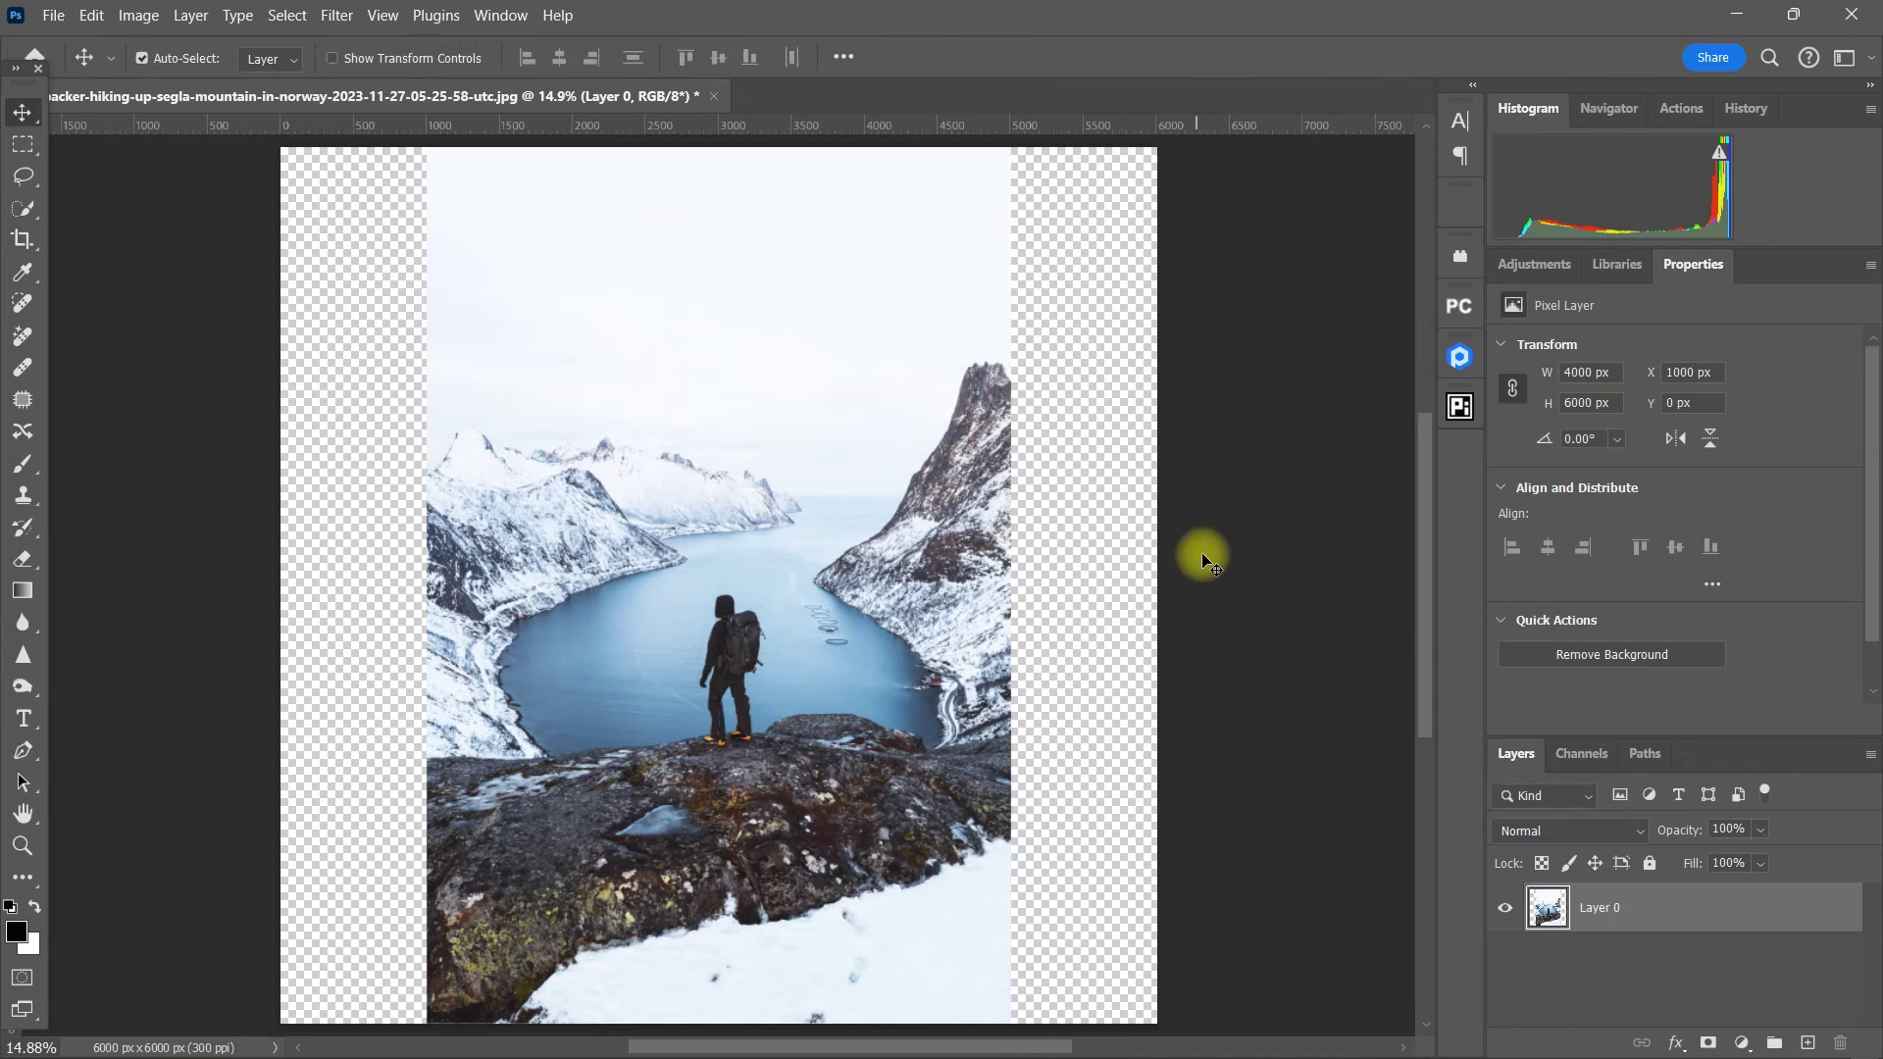
- Fill both transparent sides with PiX Hi-Res GenFill using 1000 px tiles
click(1460, 406)
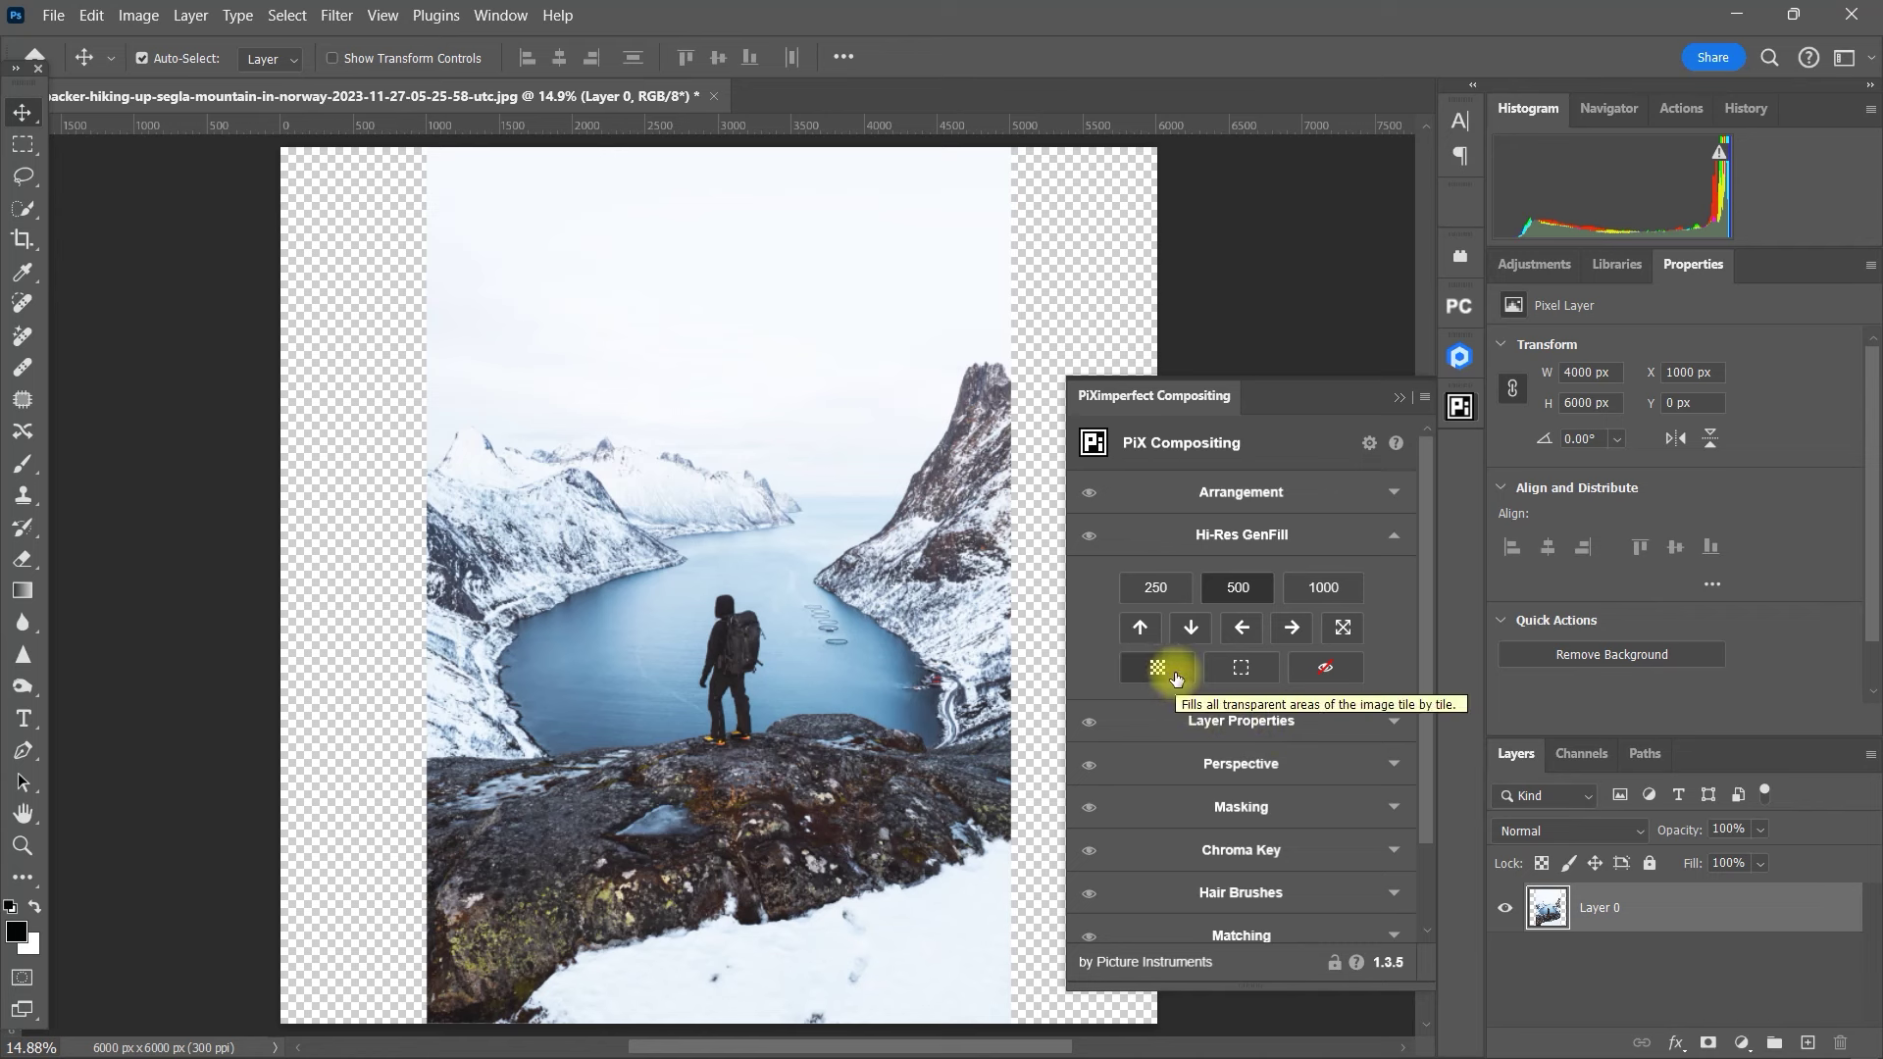
click(1260, 673)
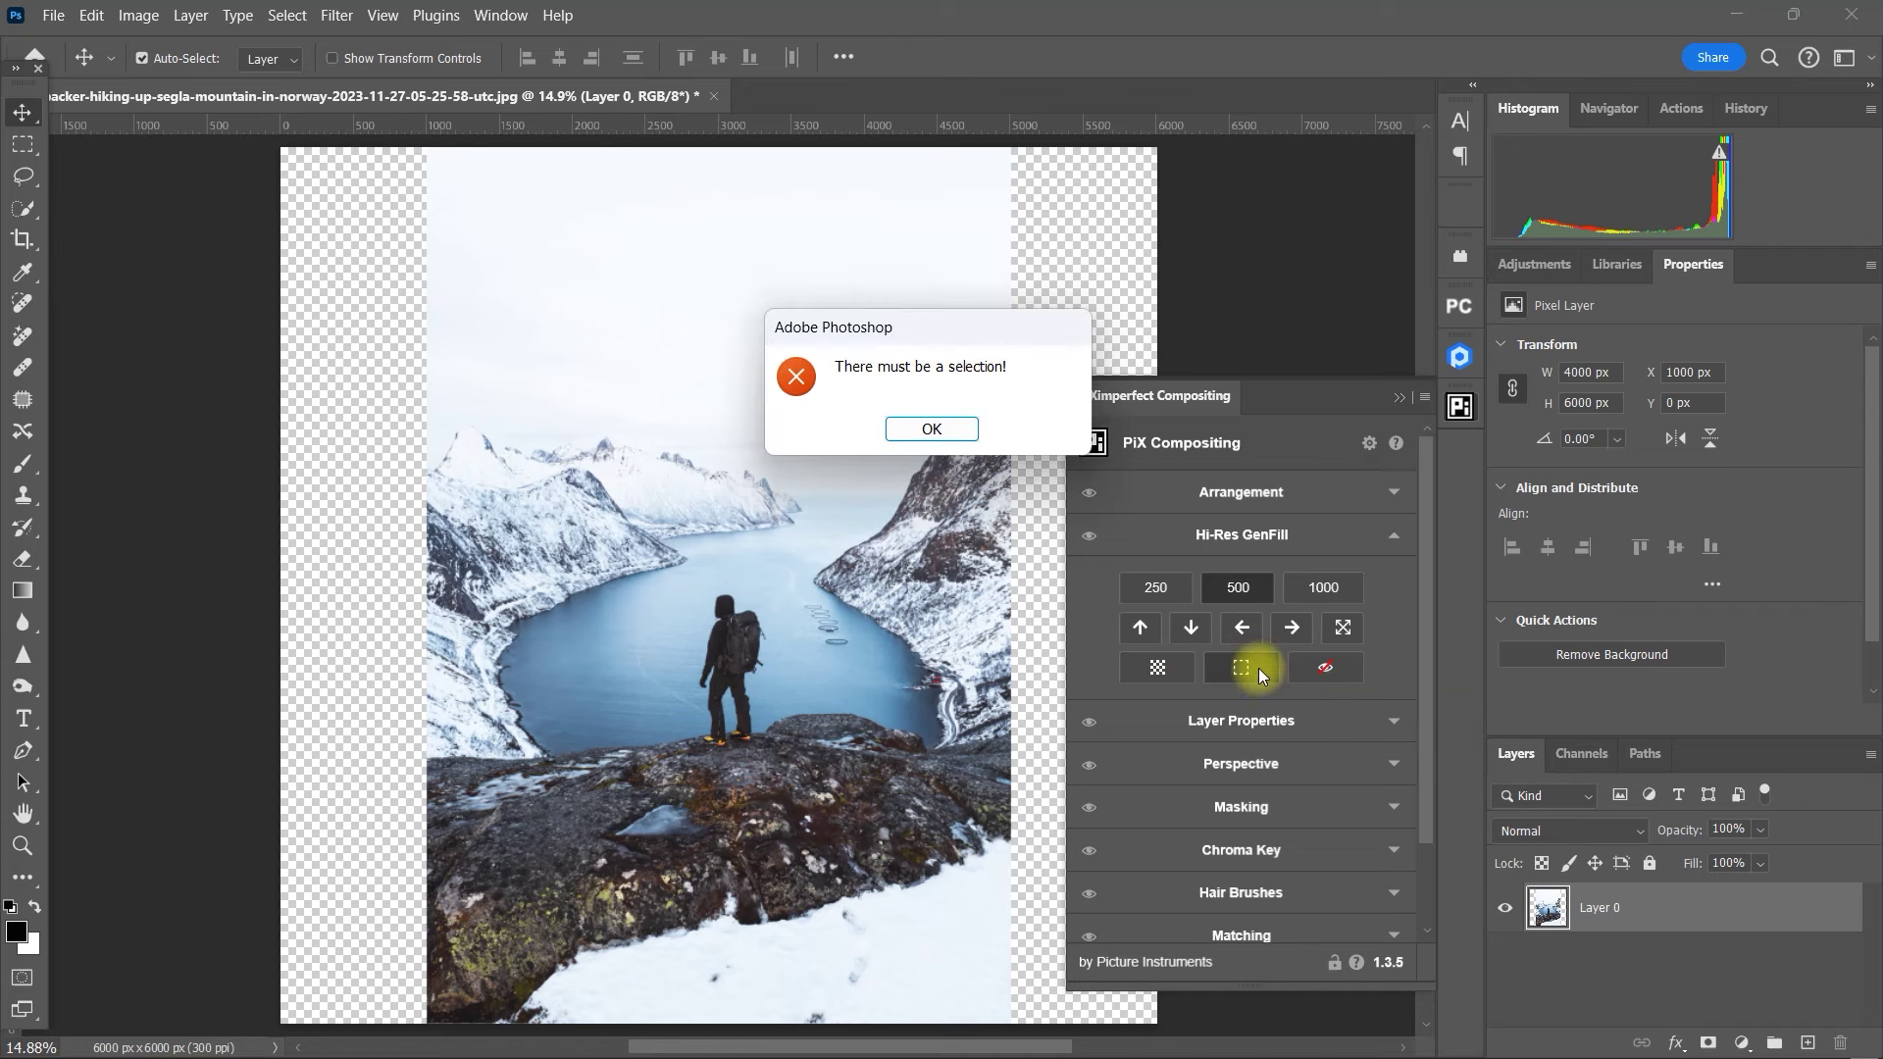
click(956, 435)
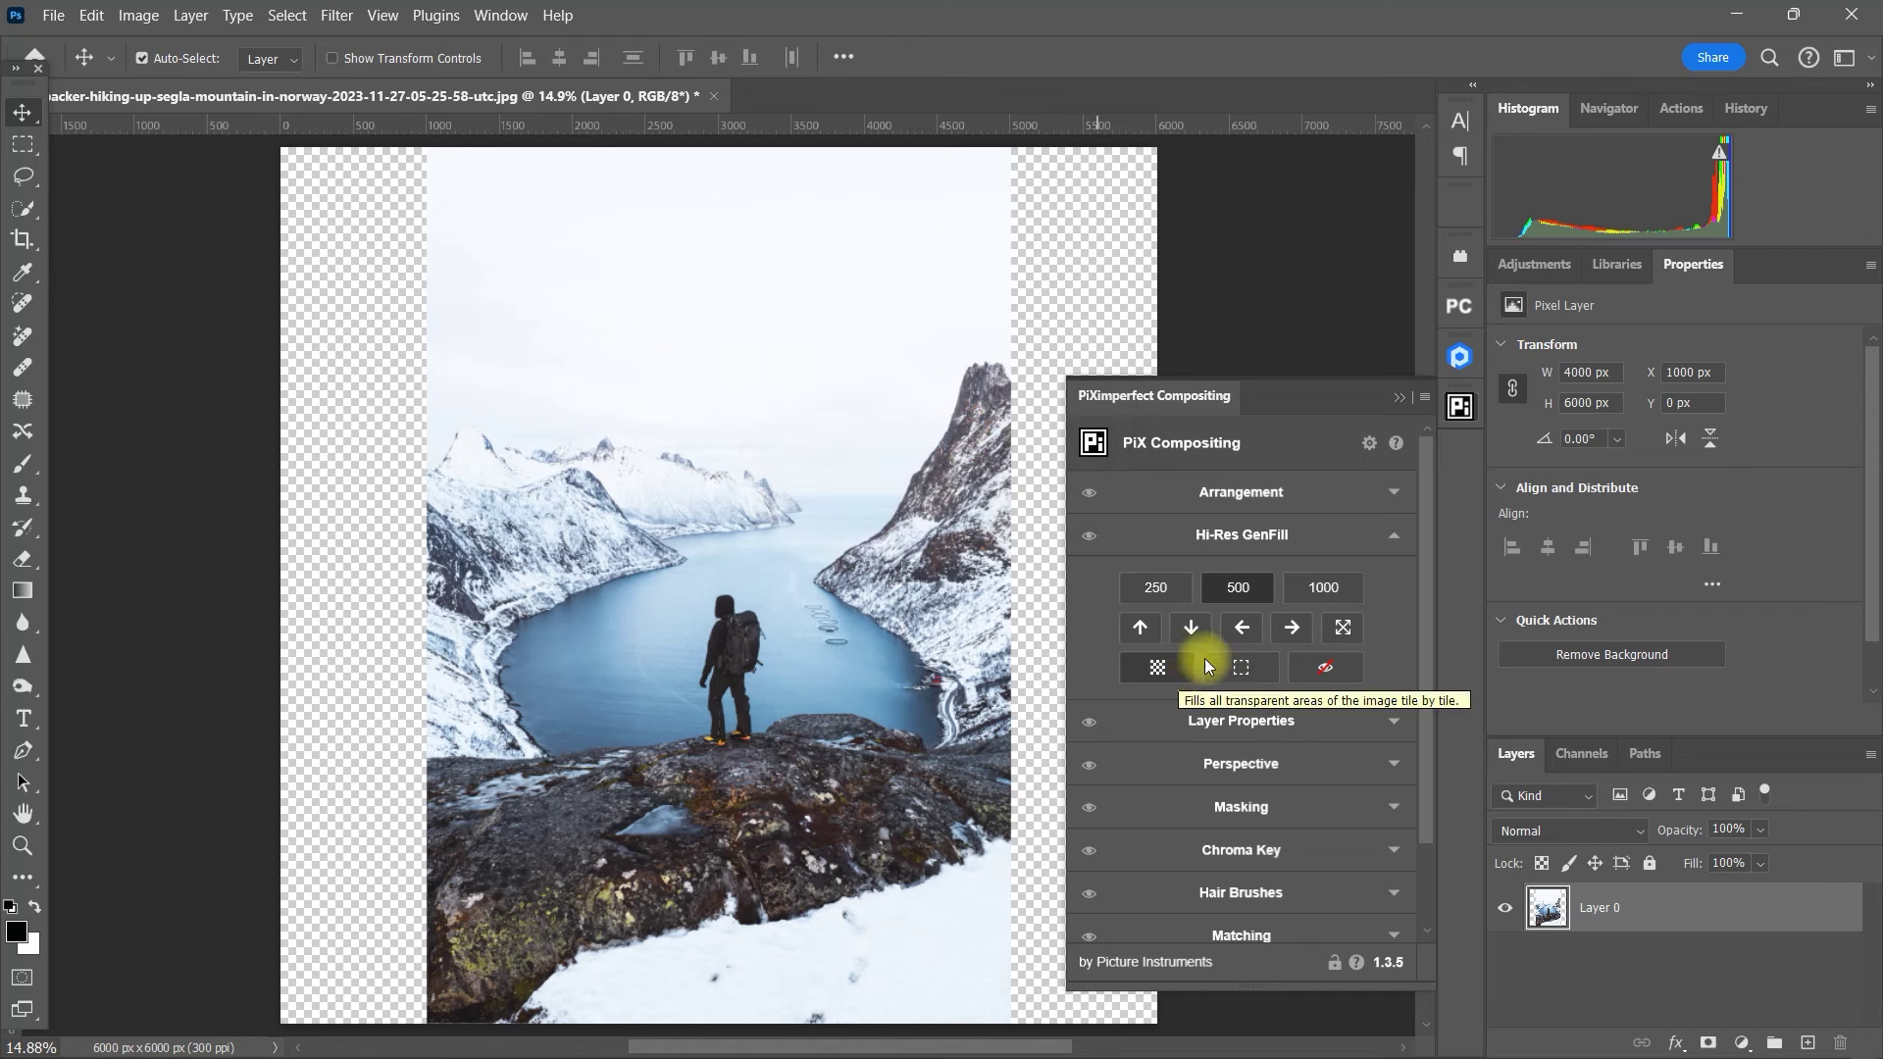
click(1324, 588)
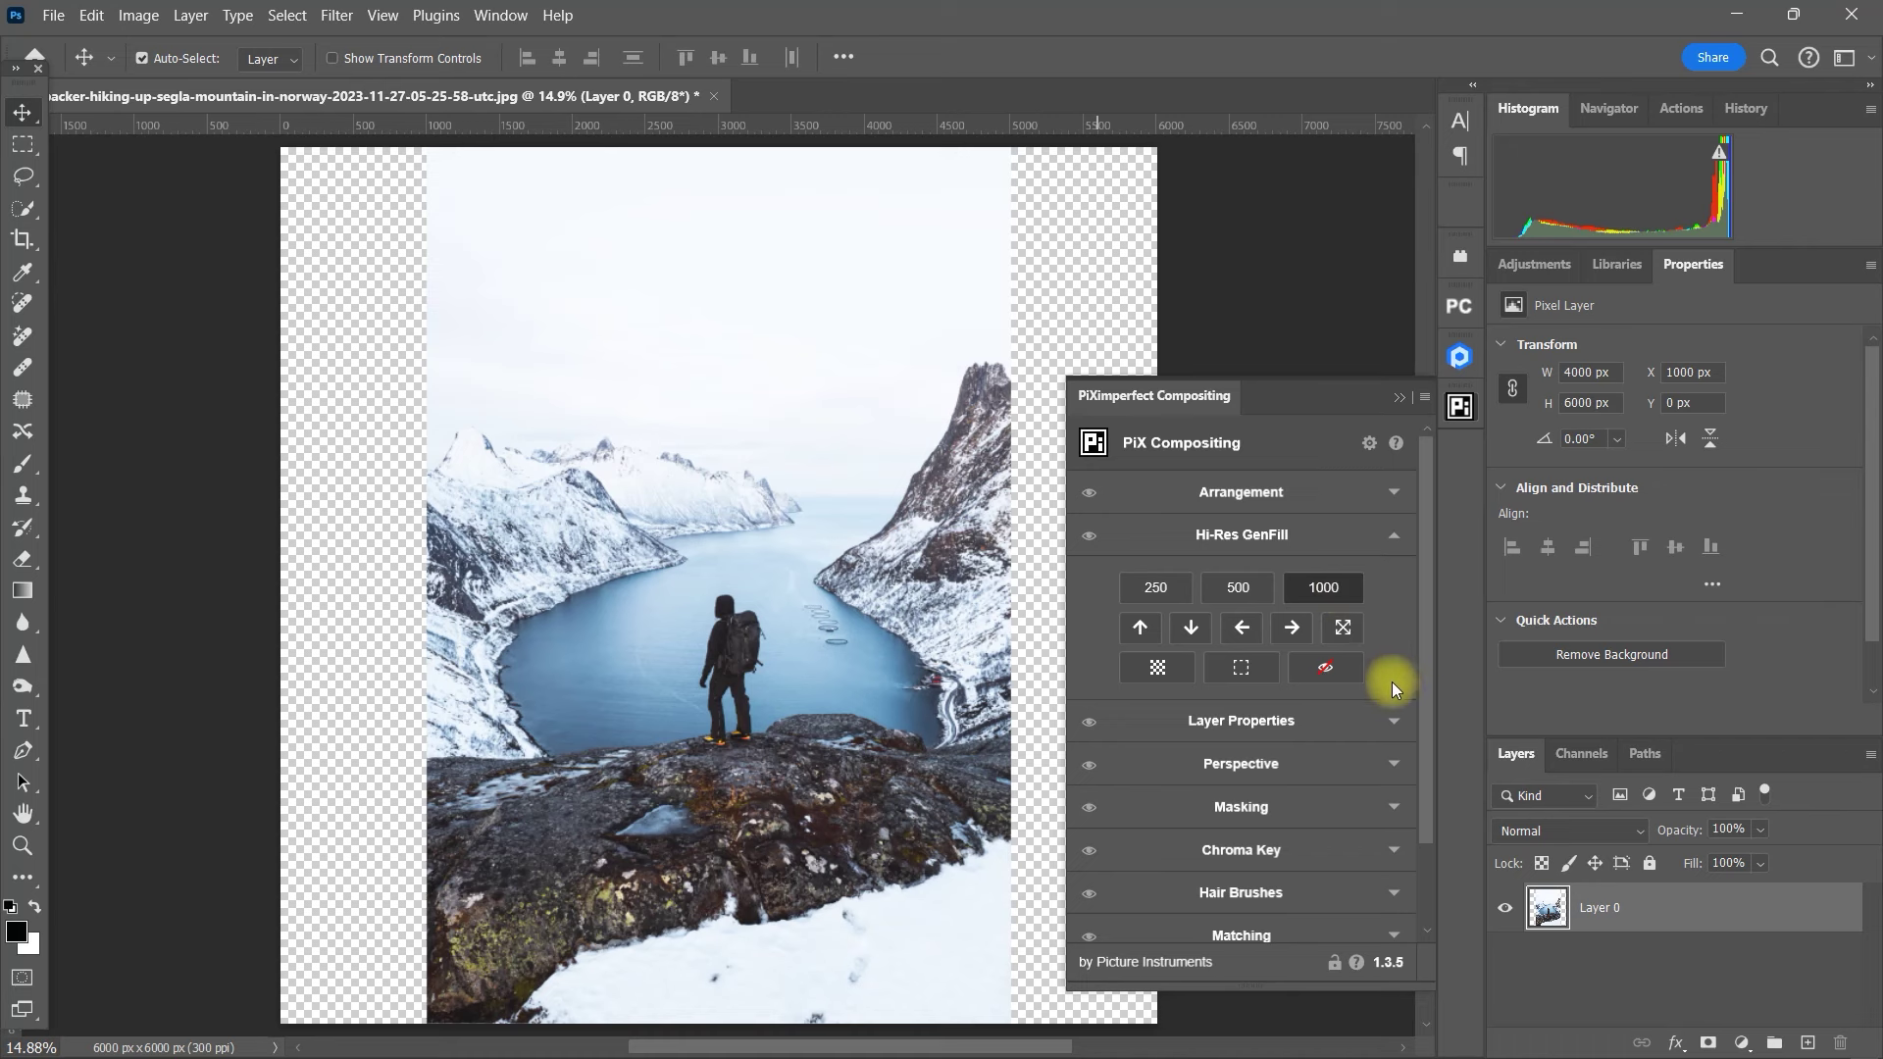
click(1176, 671)
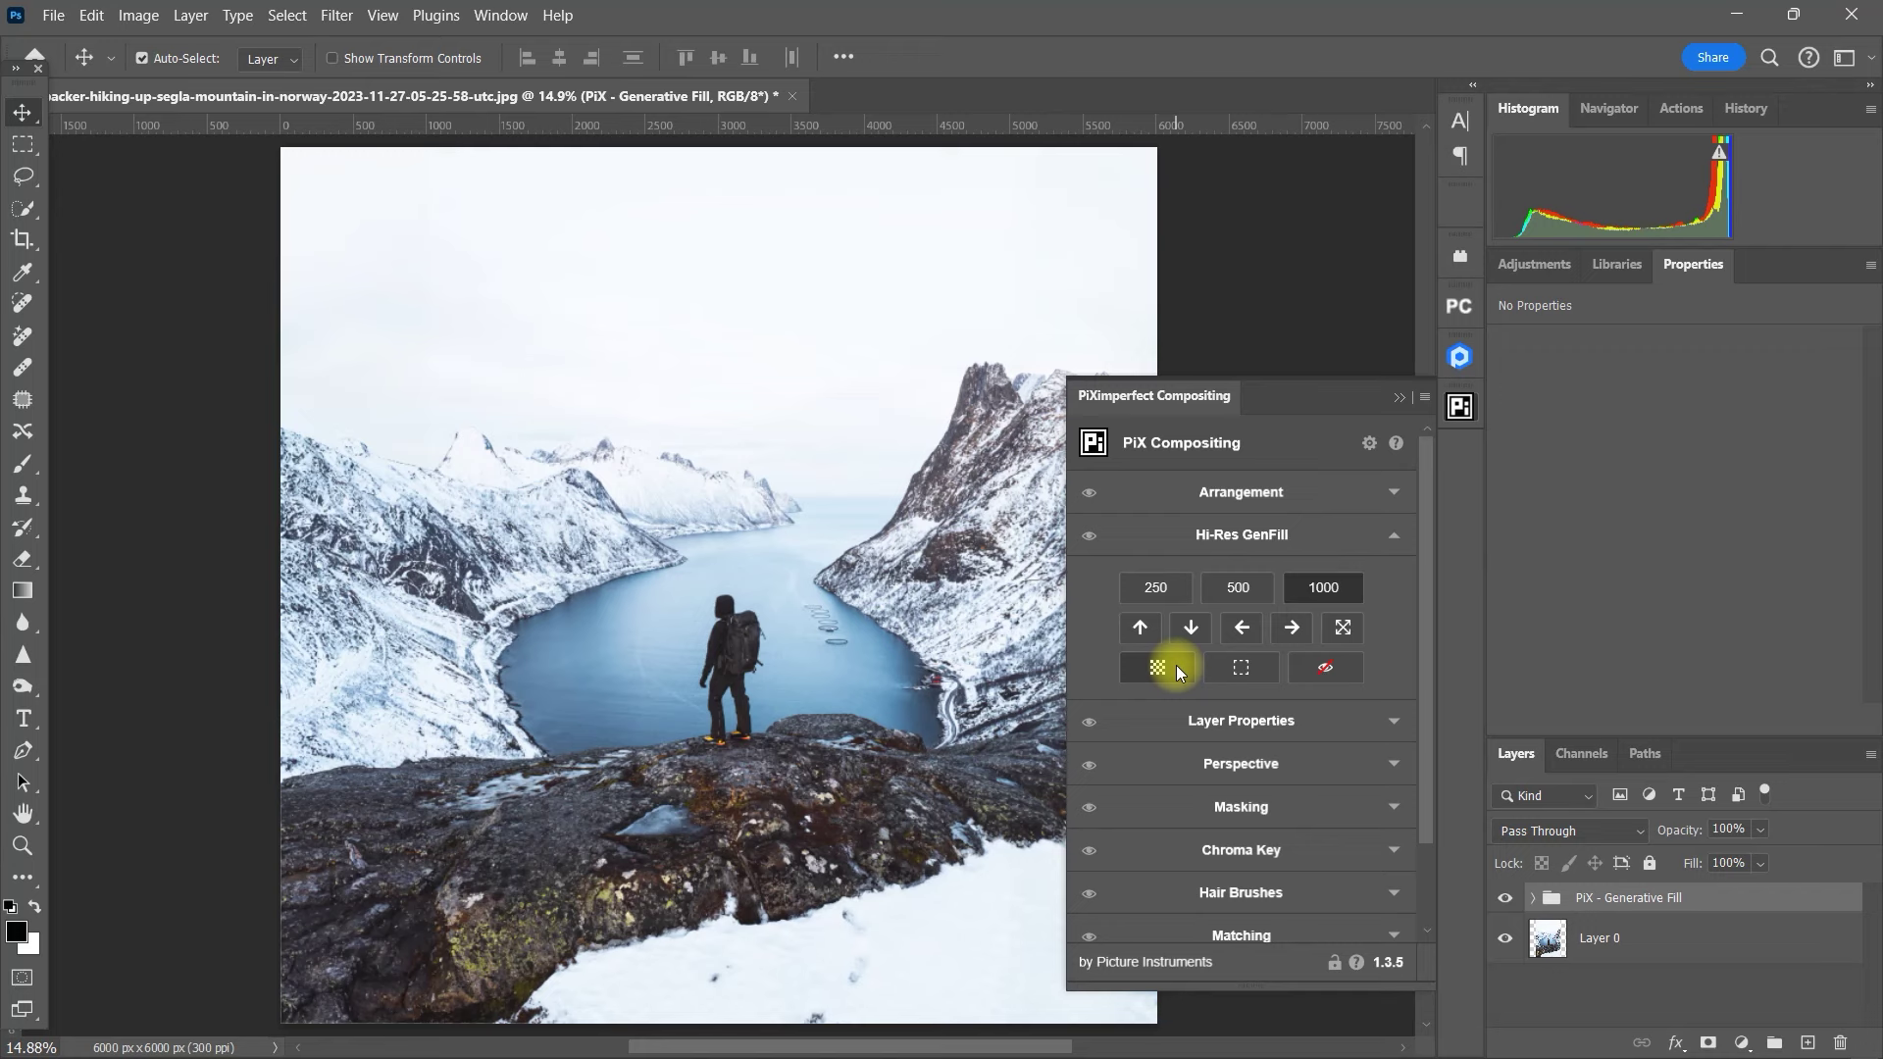
click(1400, 397)
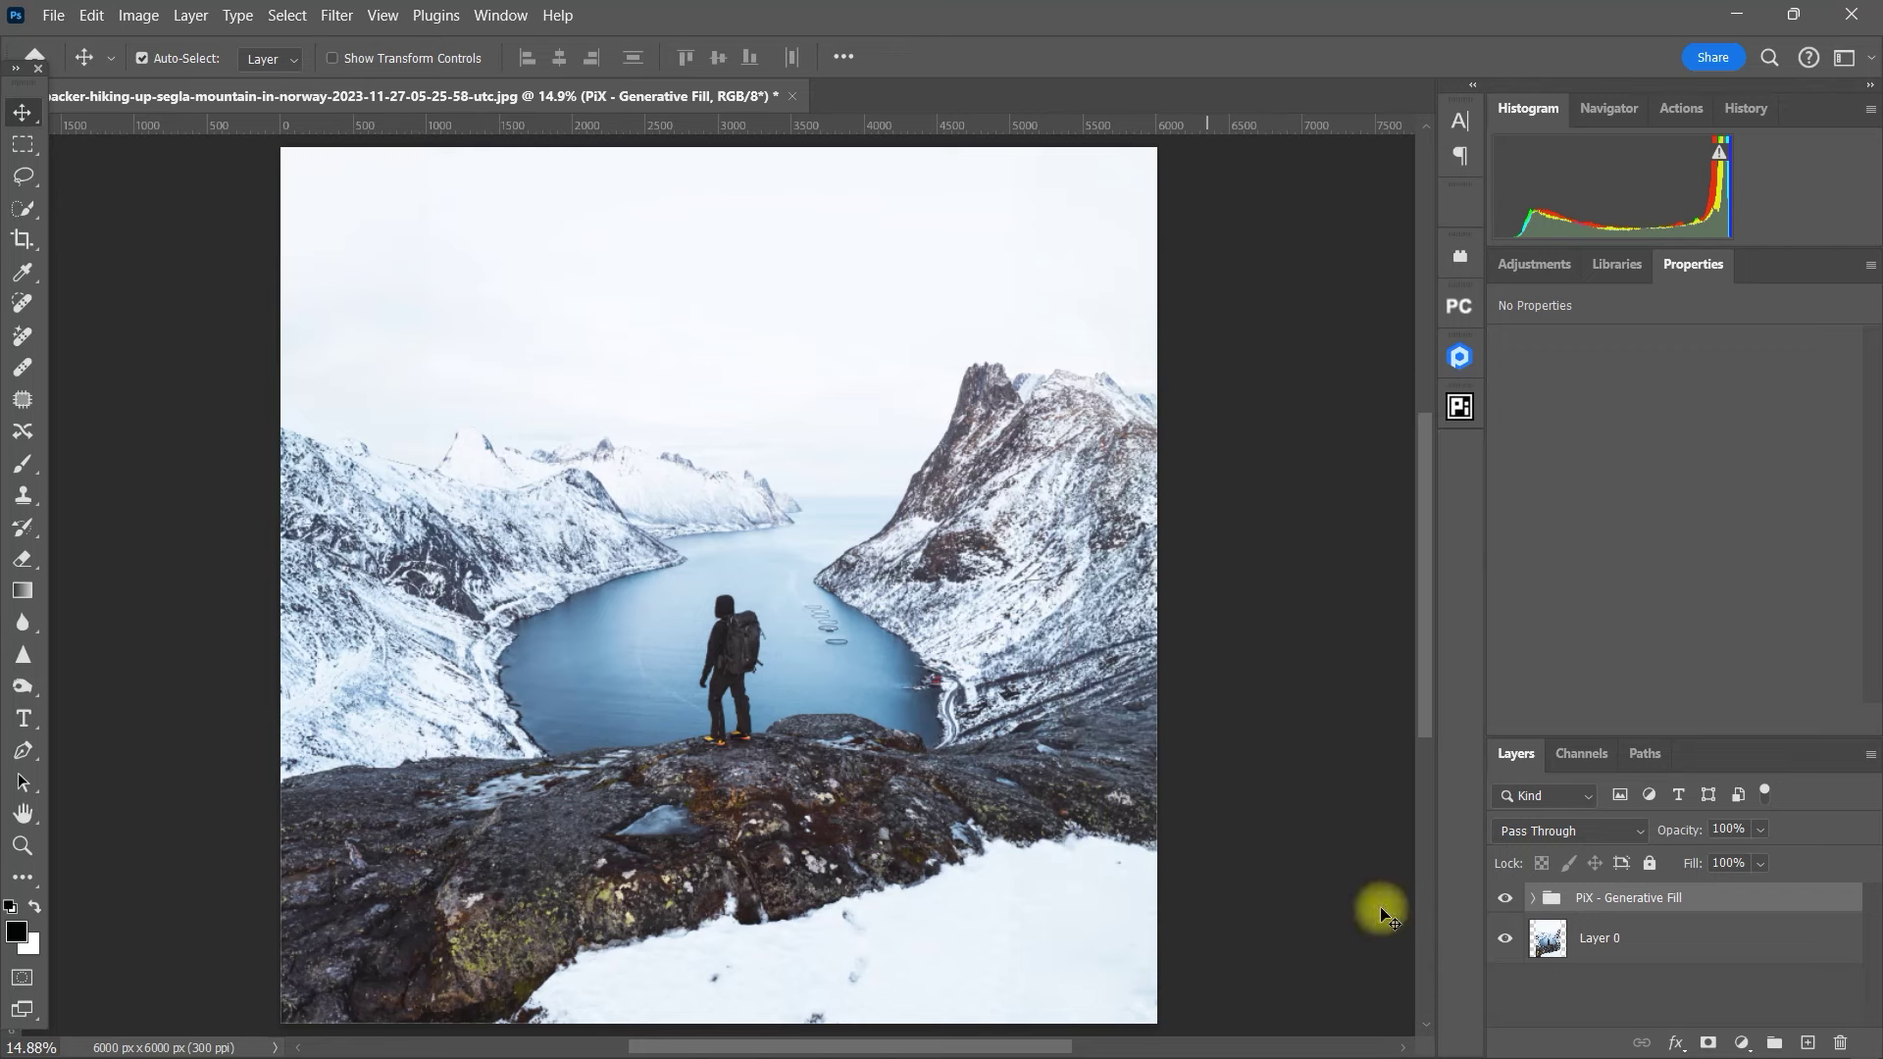
- Toggle the PiX - Generative Fill group to compare the filled sides around the right mountain peak
click(1505, 897)
click(1505, 898)
click(1506, 899)
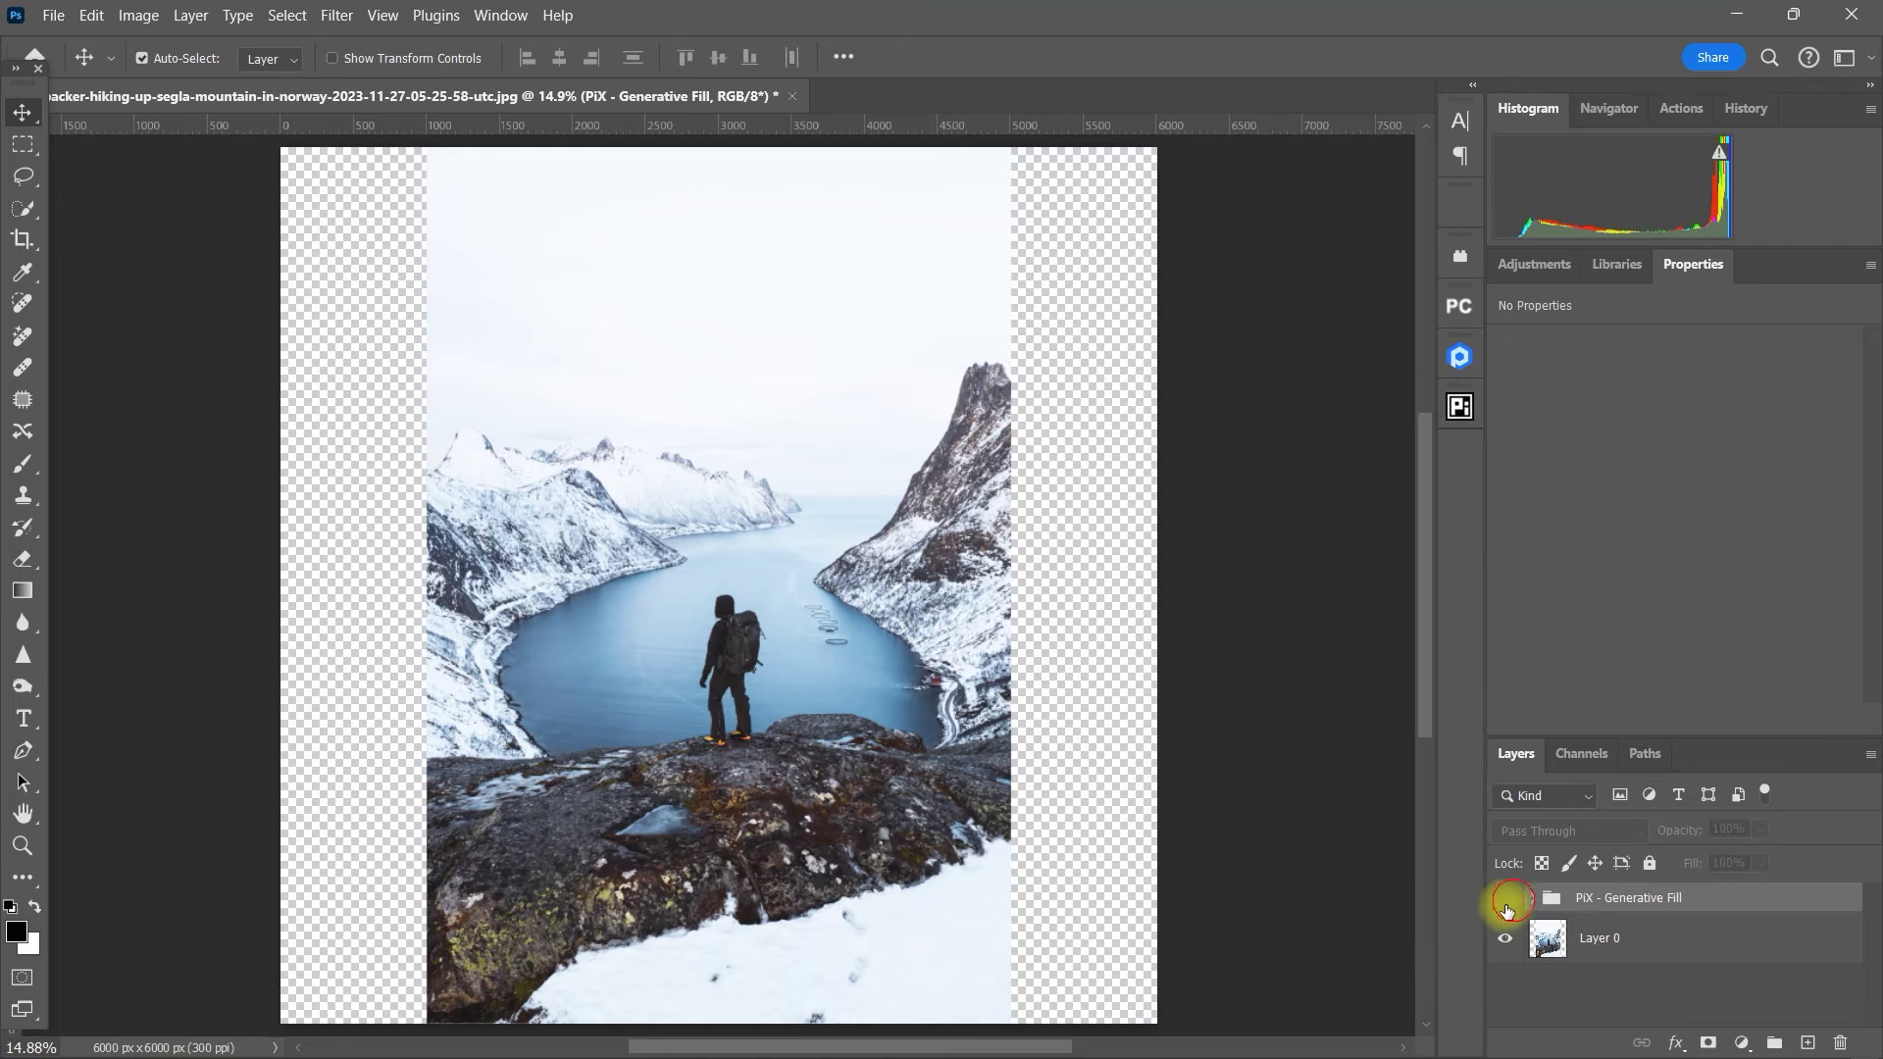
click(1501, 904)
scroll(1047, 547, up, 5)
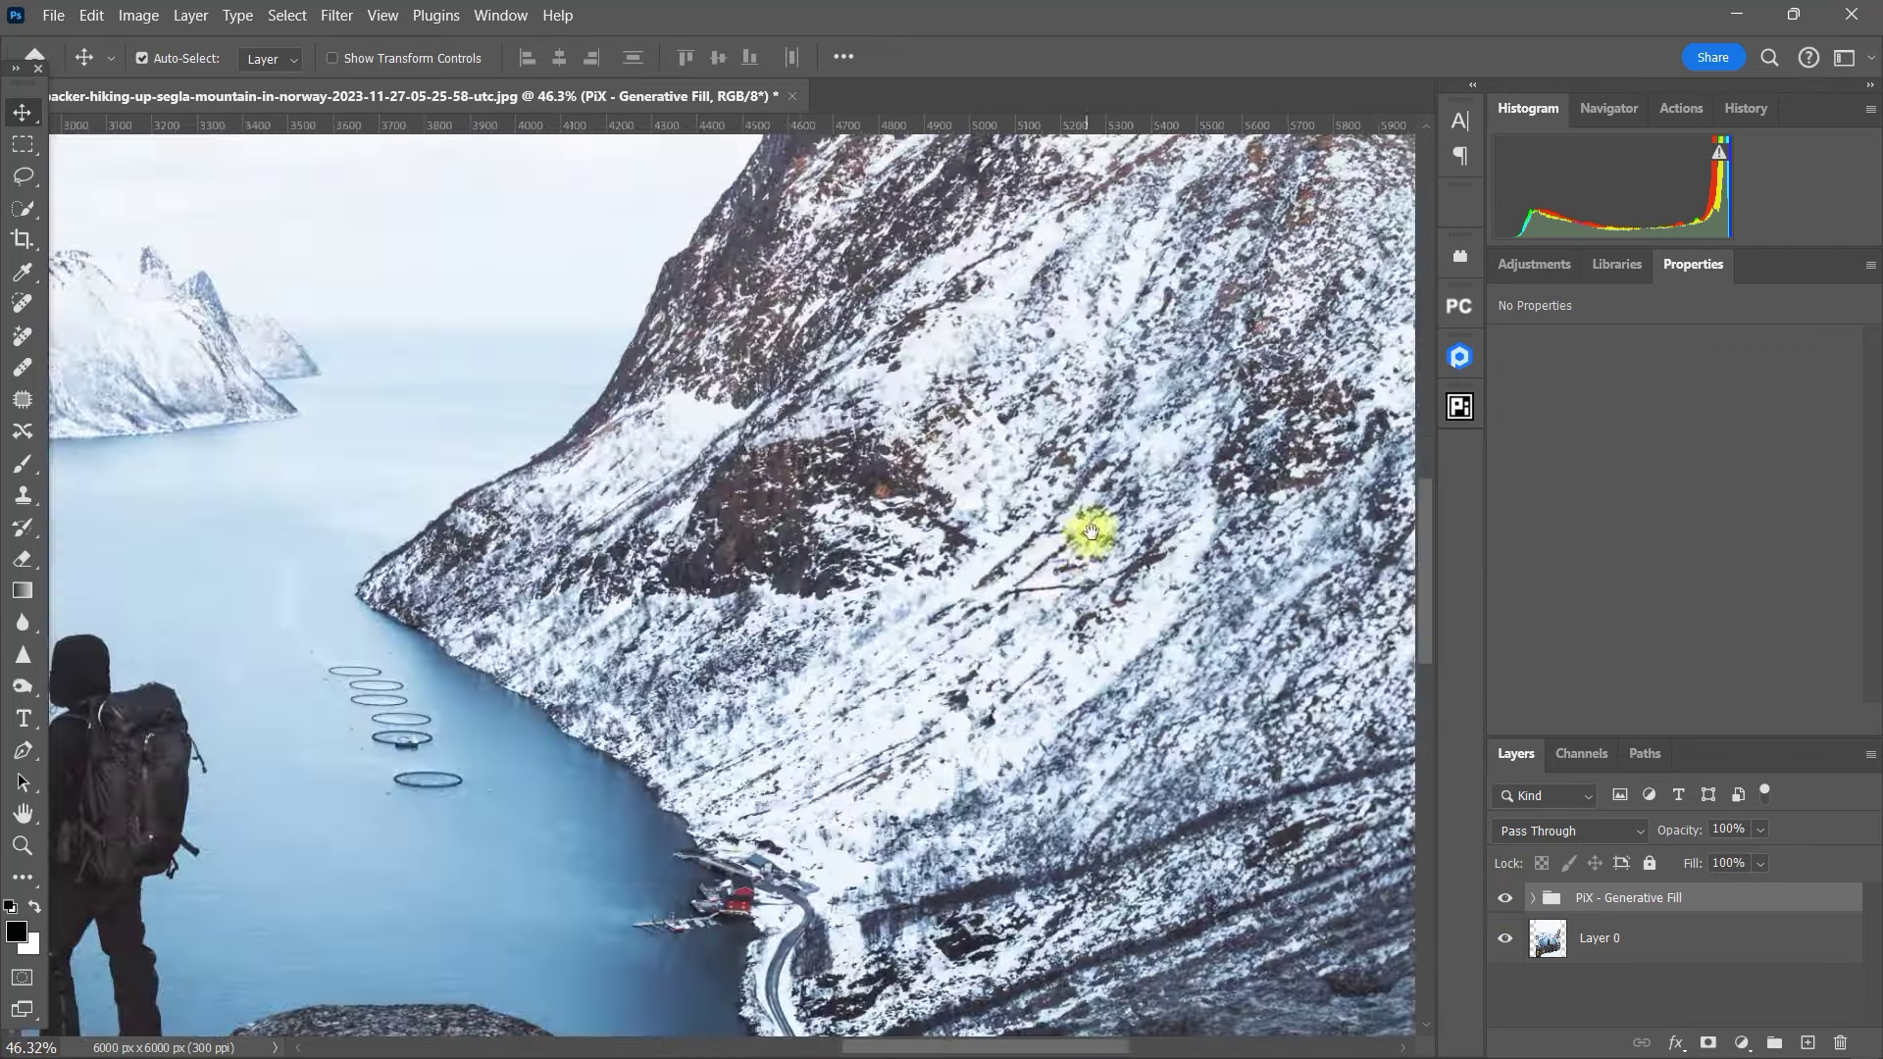
drag(1092, 534, 911, 1032)
scroll(1009, 820, up, 2)
click(1506, 899)
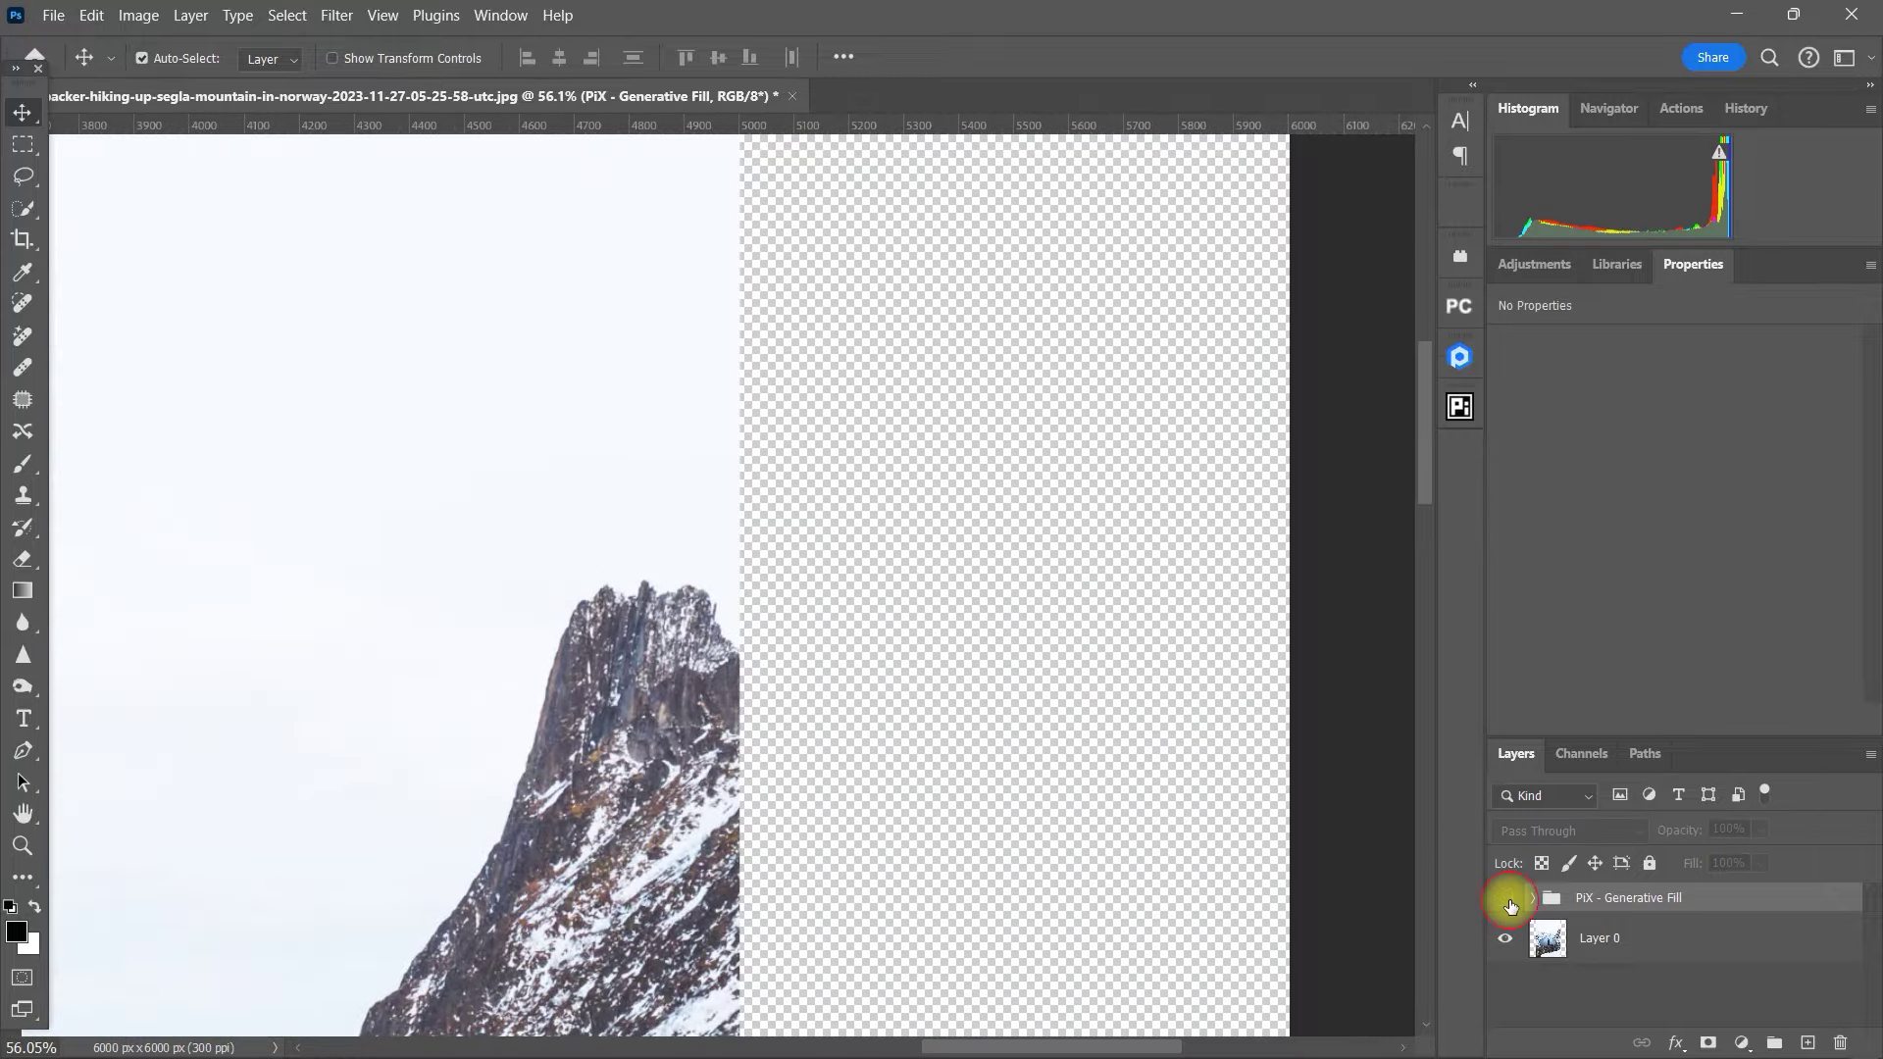
click(1506, 899)
click(1506, 900)
click(1506, 900)
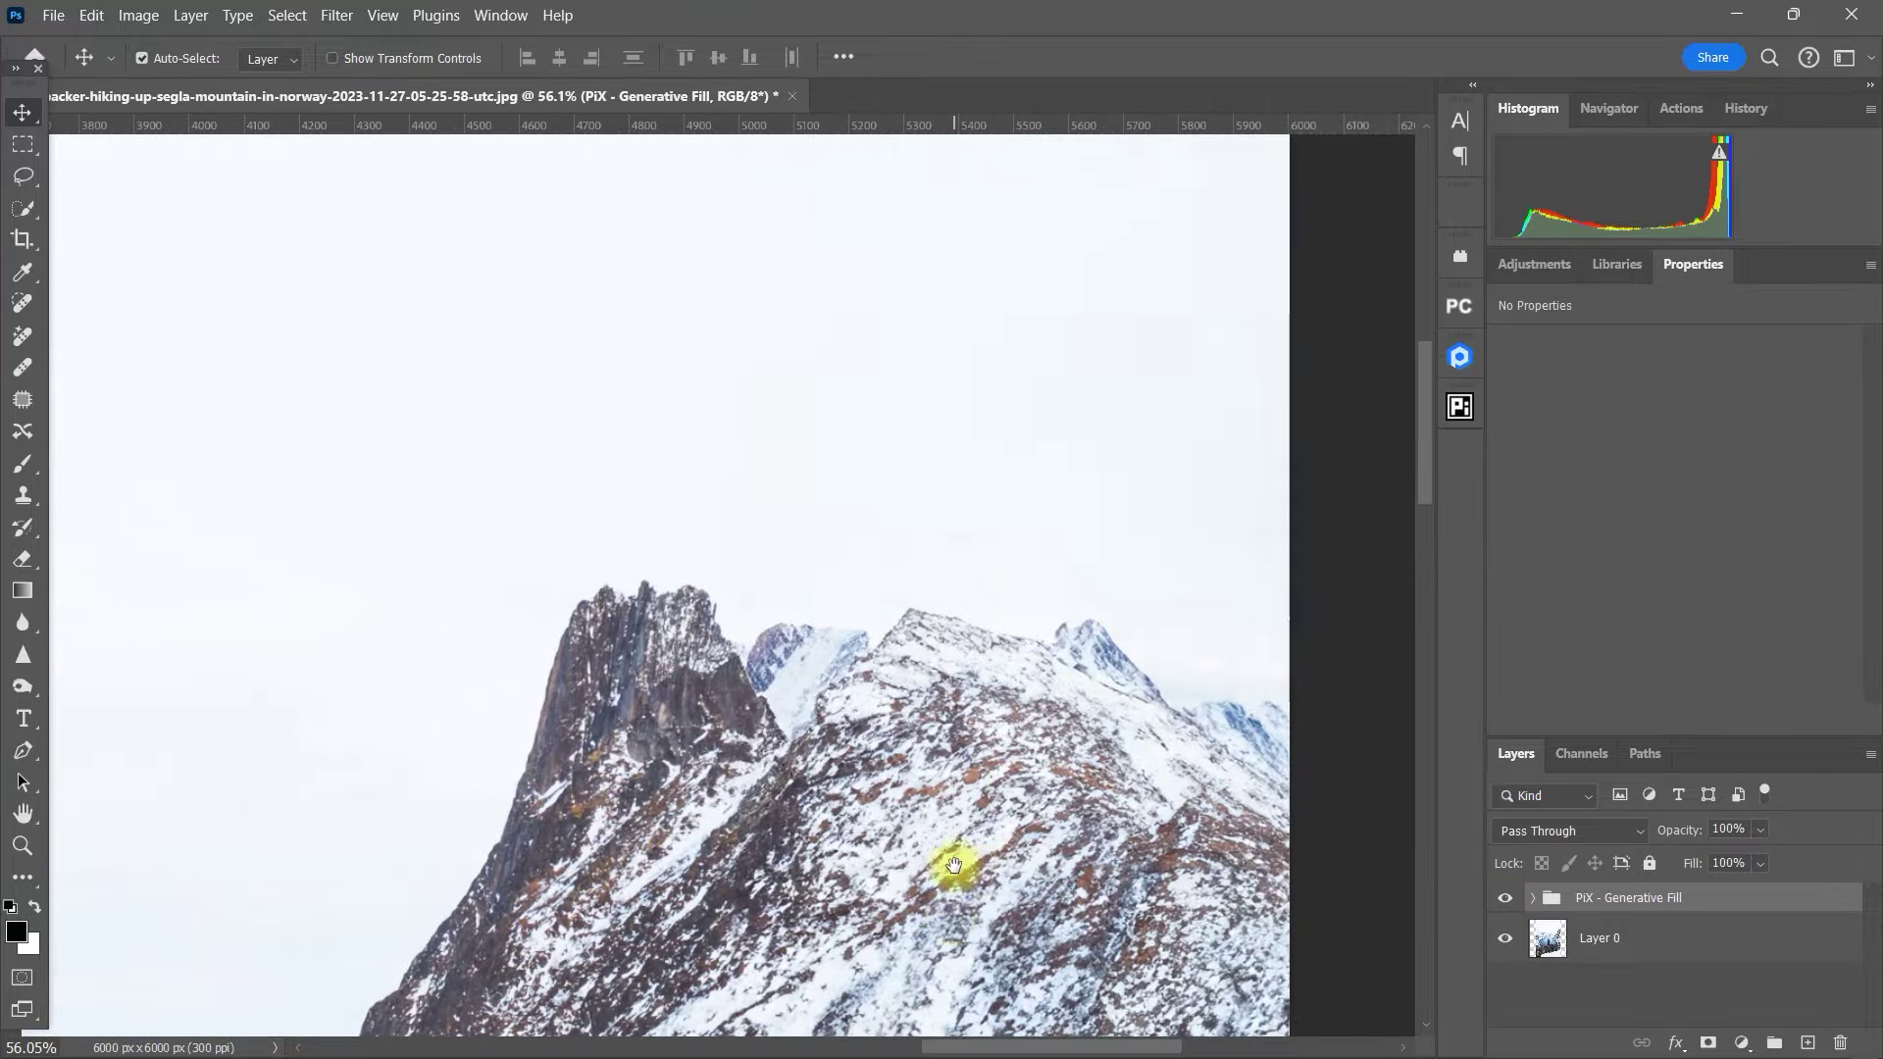
- Compare the filled lower slope and fjord against the bare canvas, then fit the whole image in view
drag(950, 857, 993, 700)
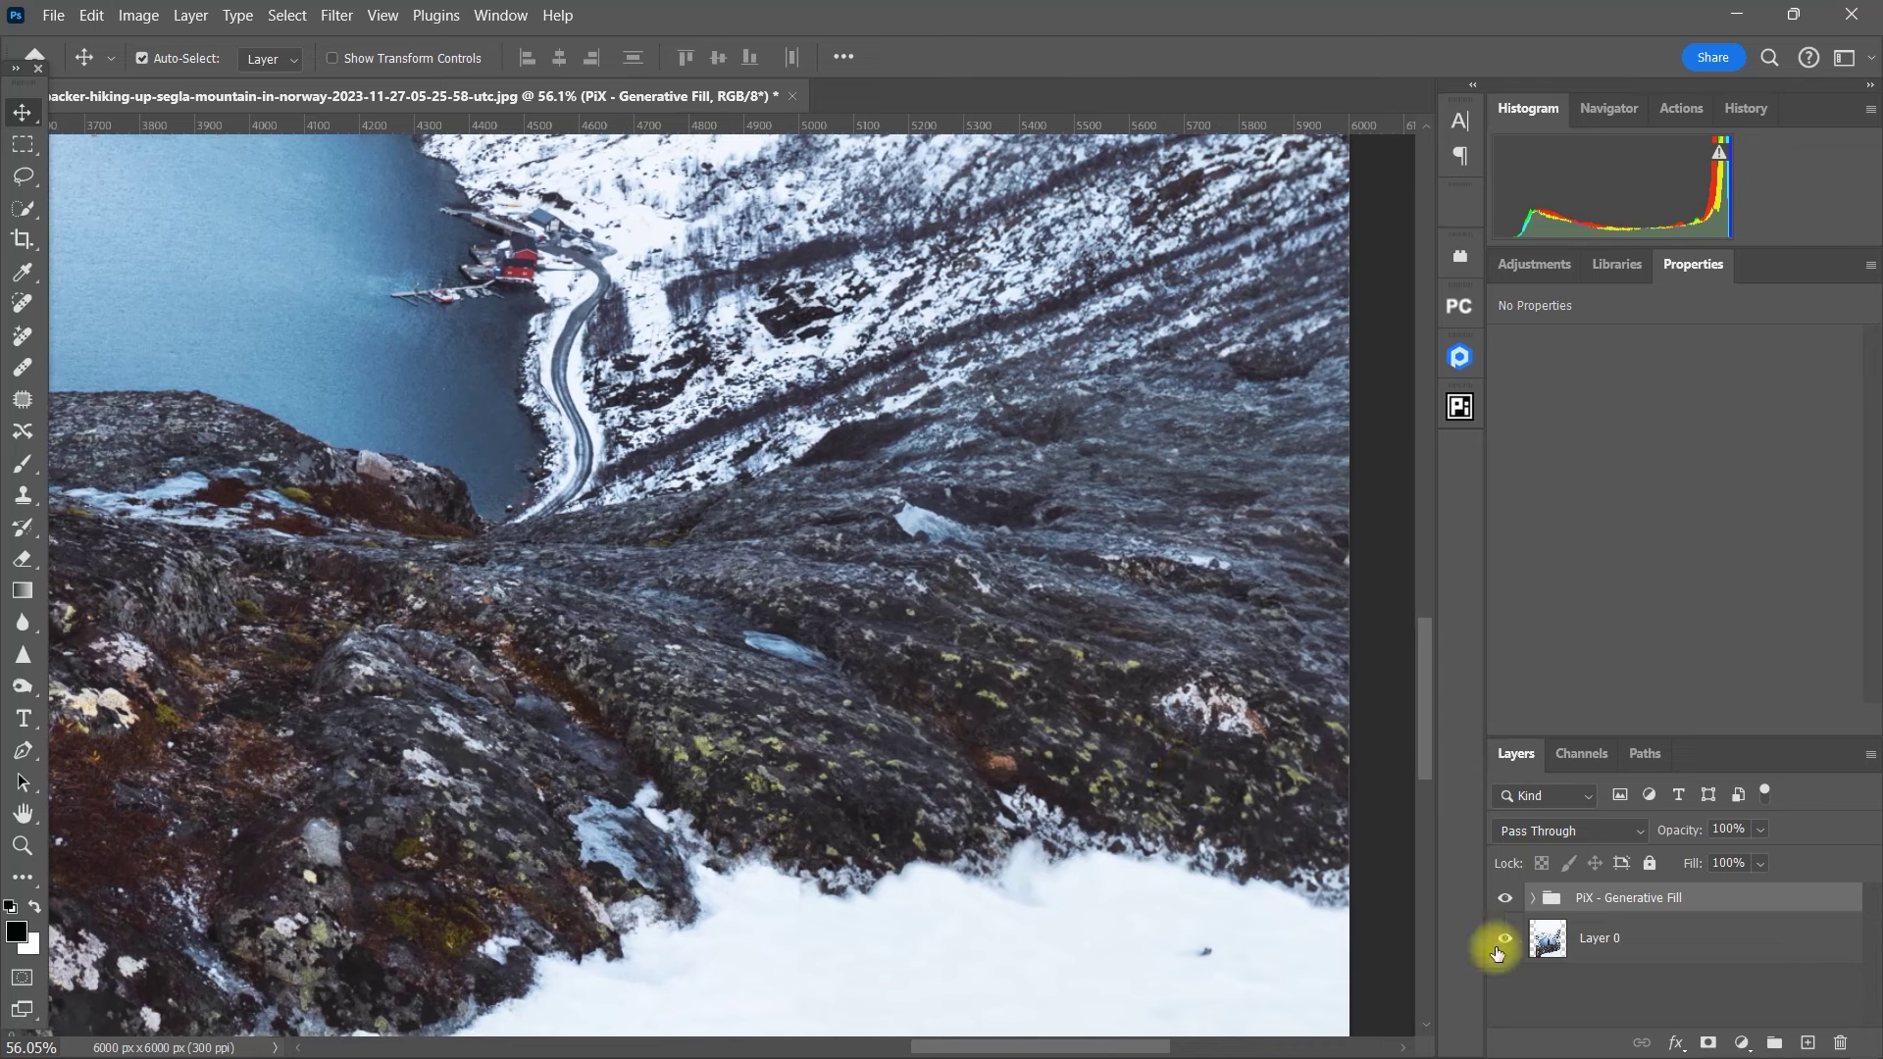
click(1508, 899)
click(1513, 897)
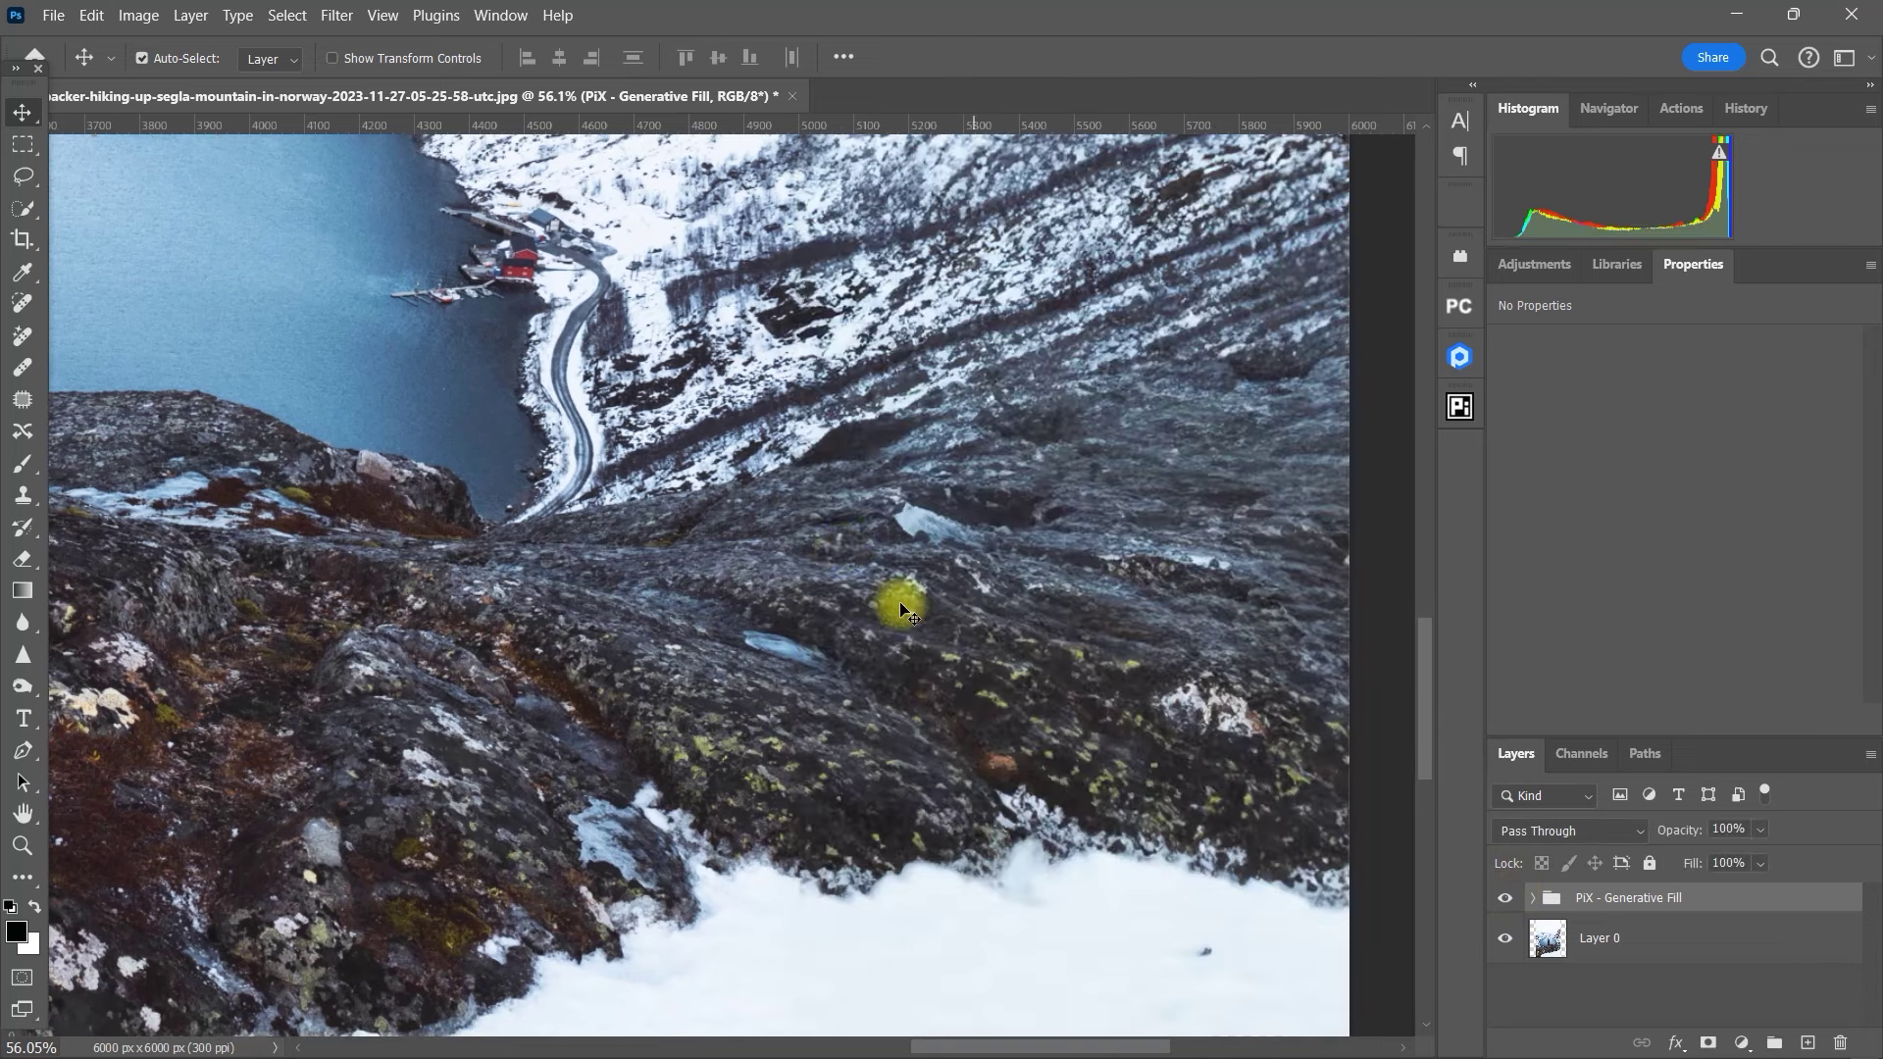
scroll(898, 589, up, 1)
drag(908, 559, 886, 820)
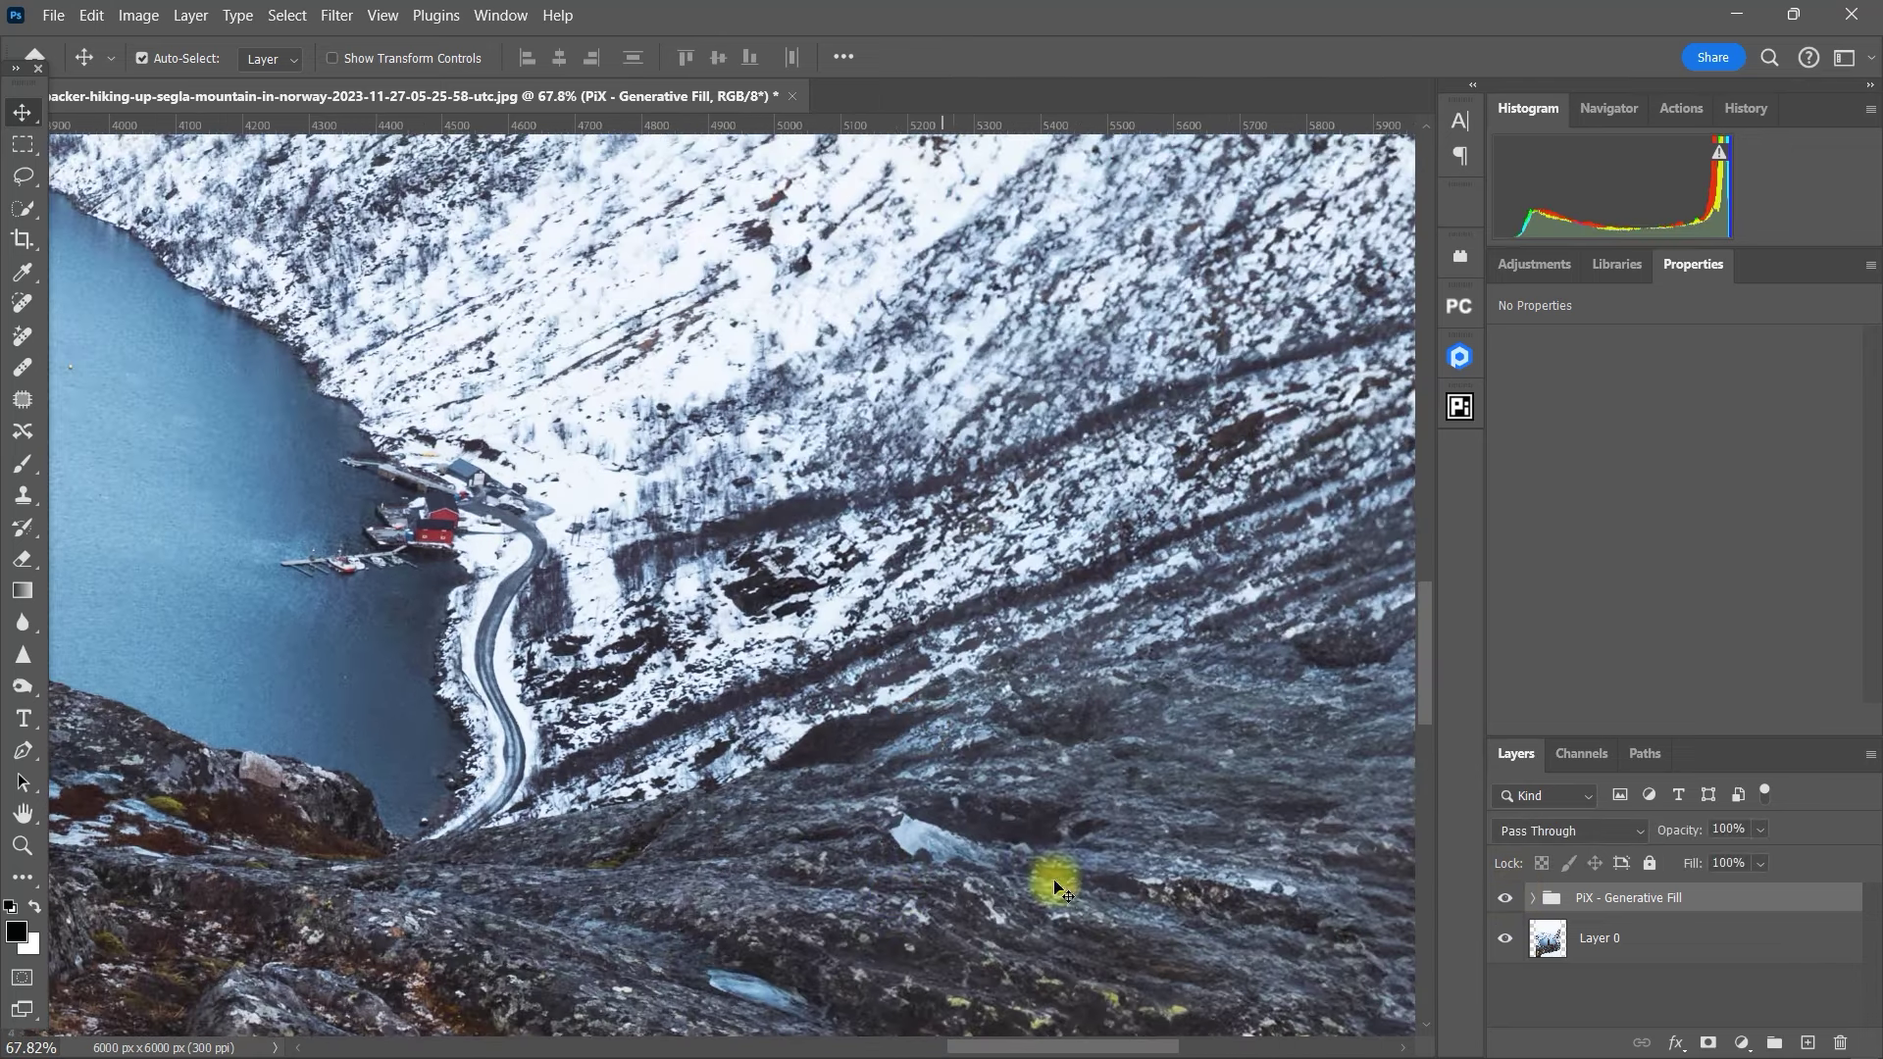
click(1505, 898)
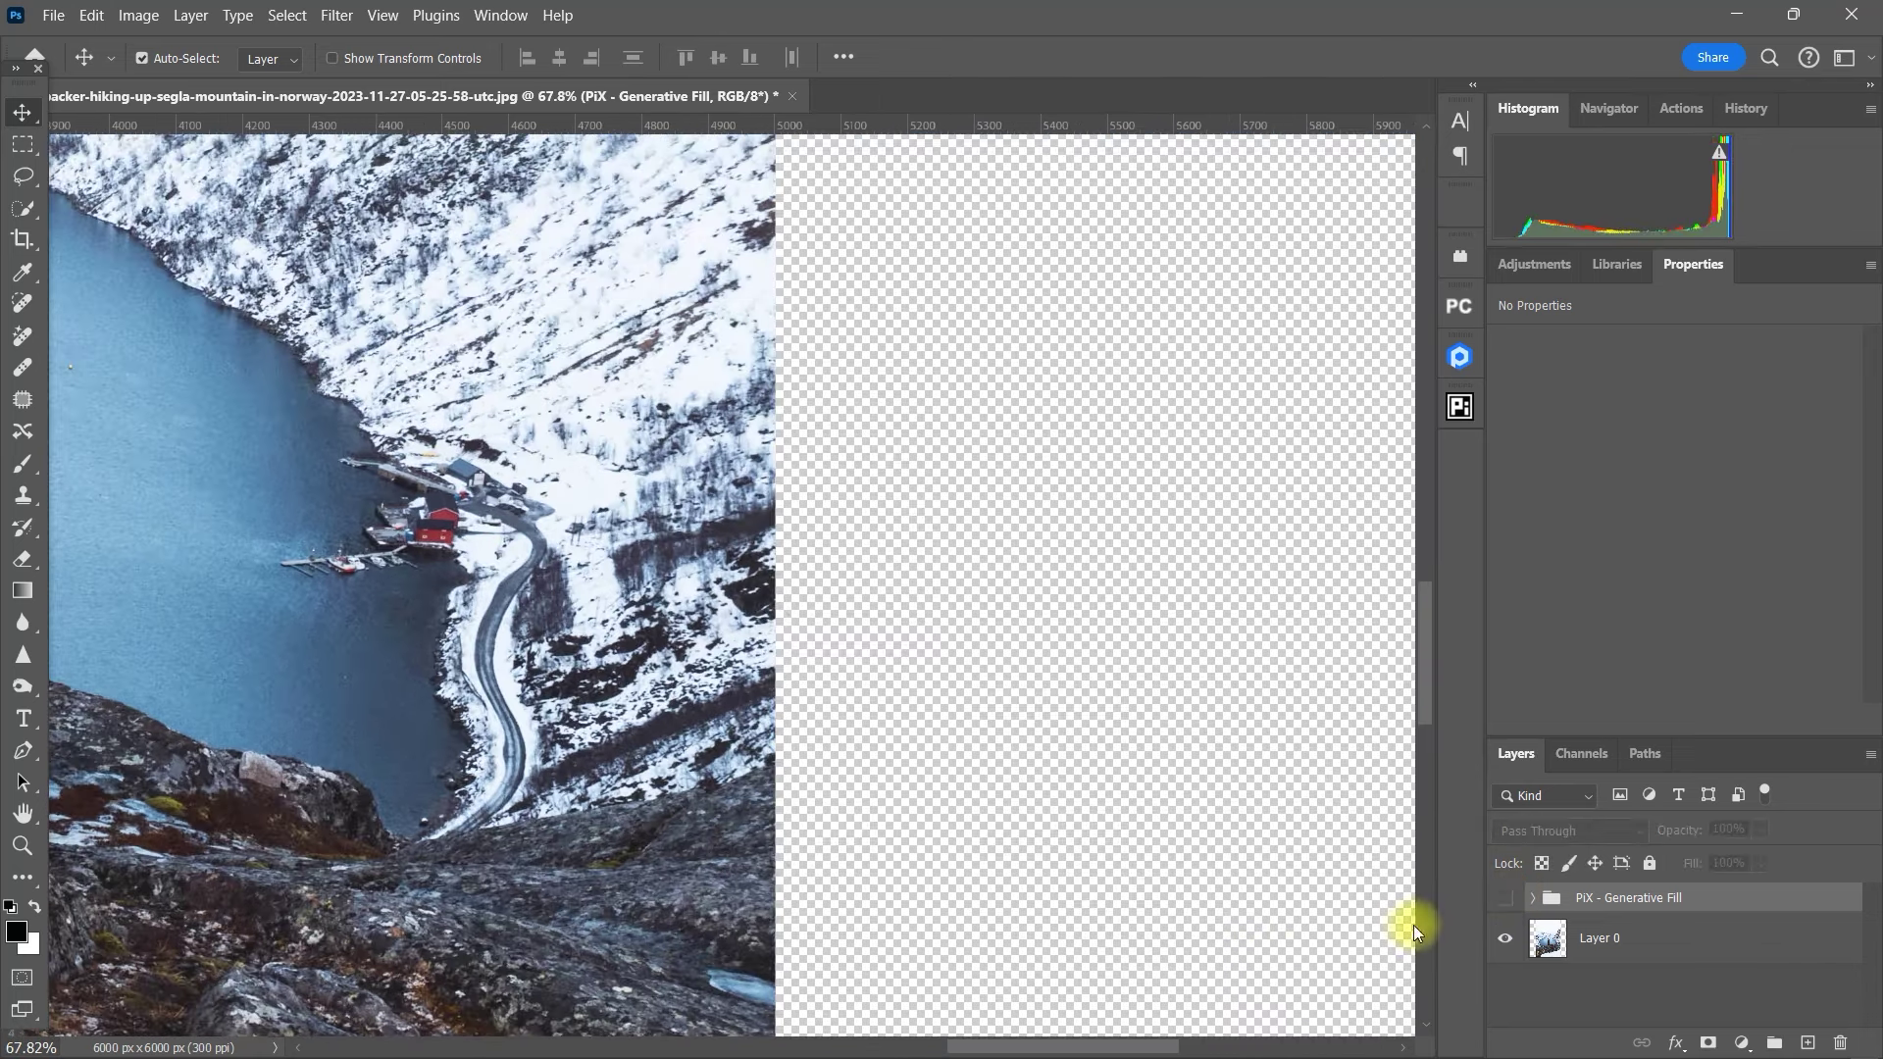
click(1507, 899)
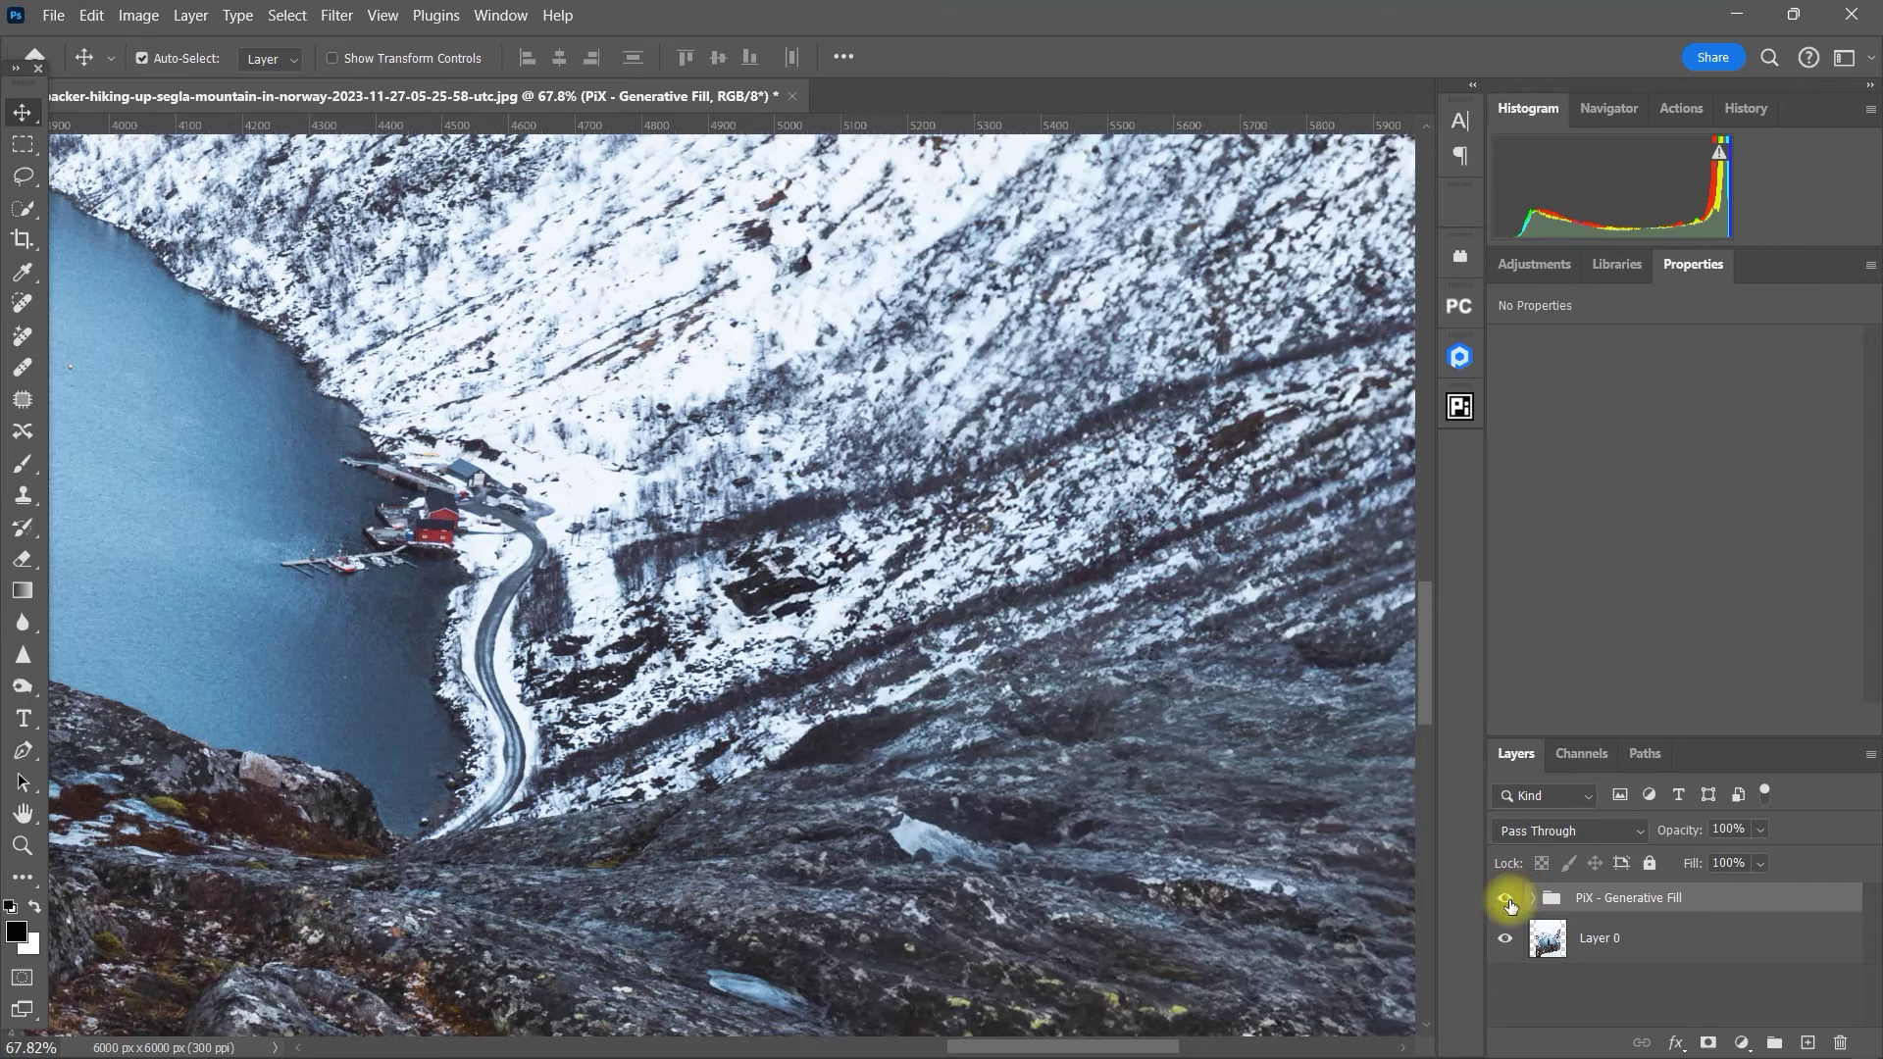
click(1508, 899)
click(1507, 899)
key(ctrl+0)
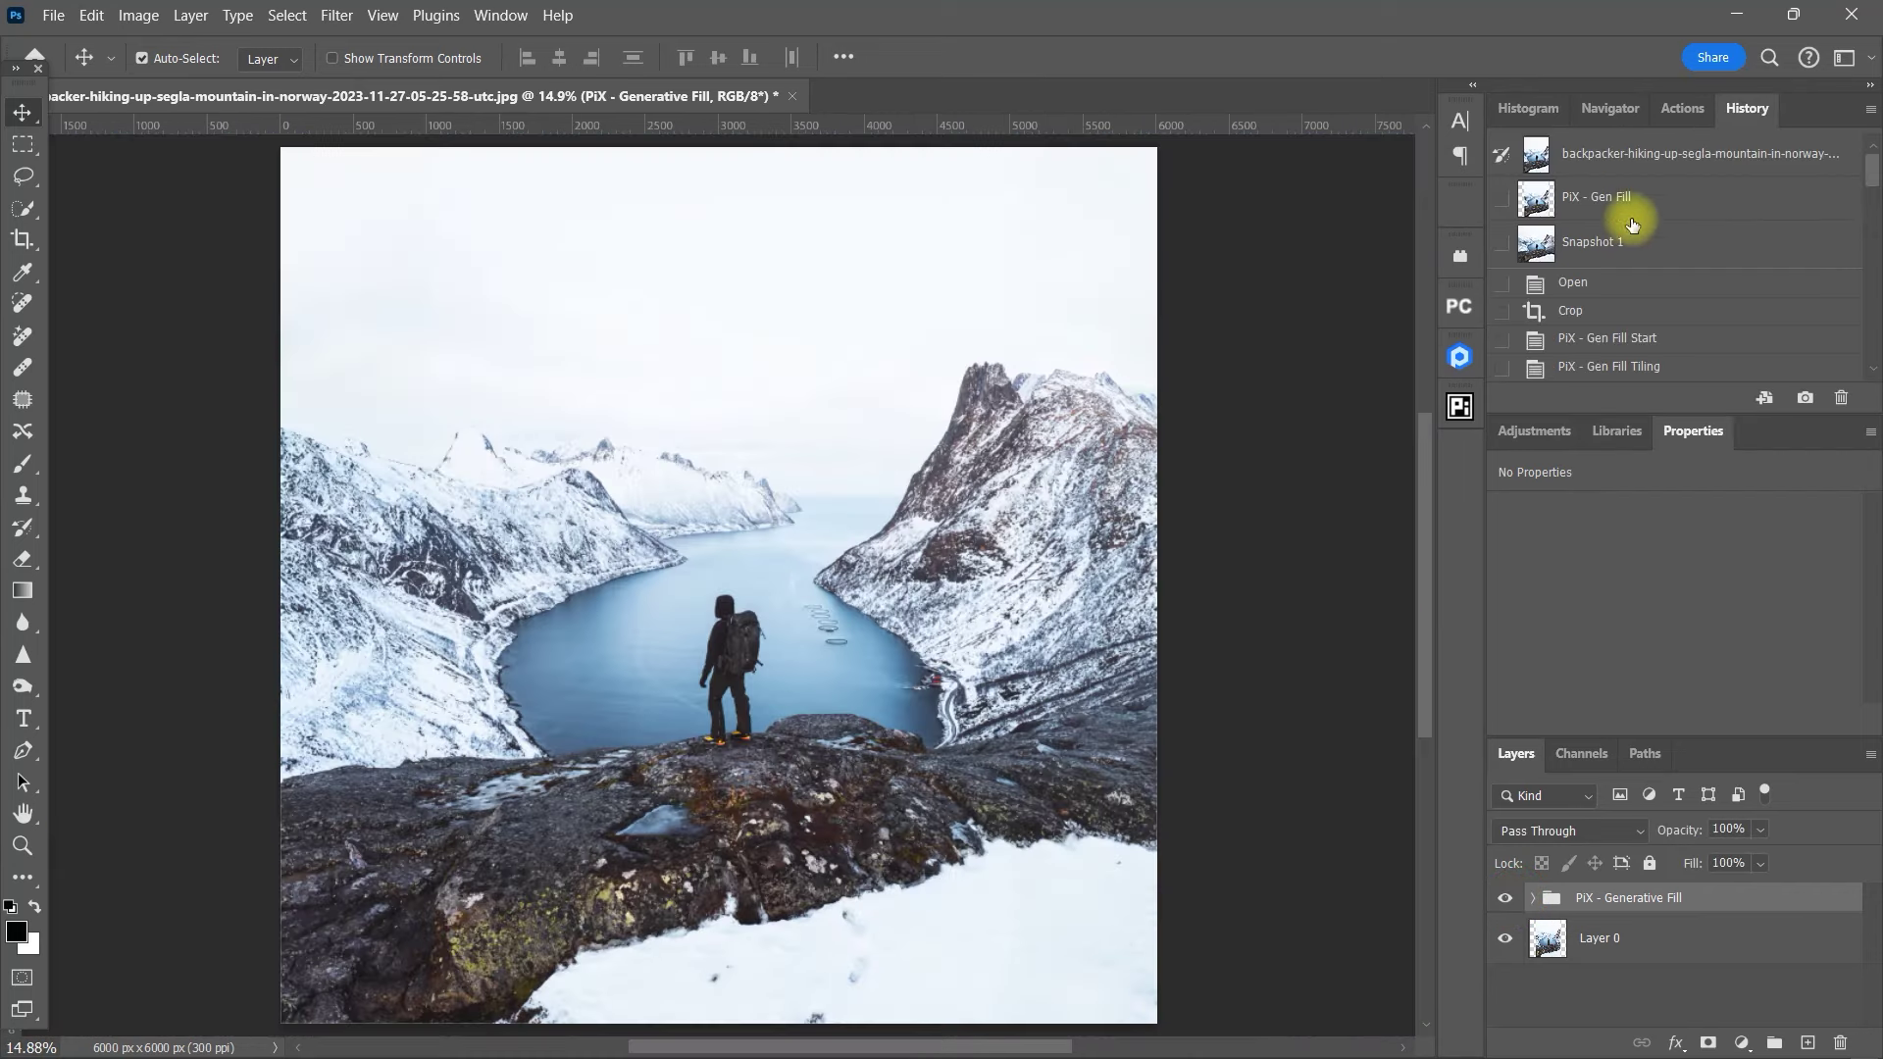
- Revert to the original photo and extend a 1:1 square crop beyond both sides
click(1656, 159)
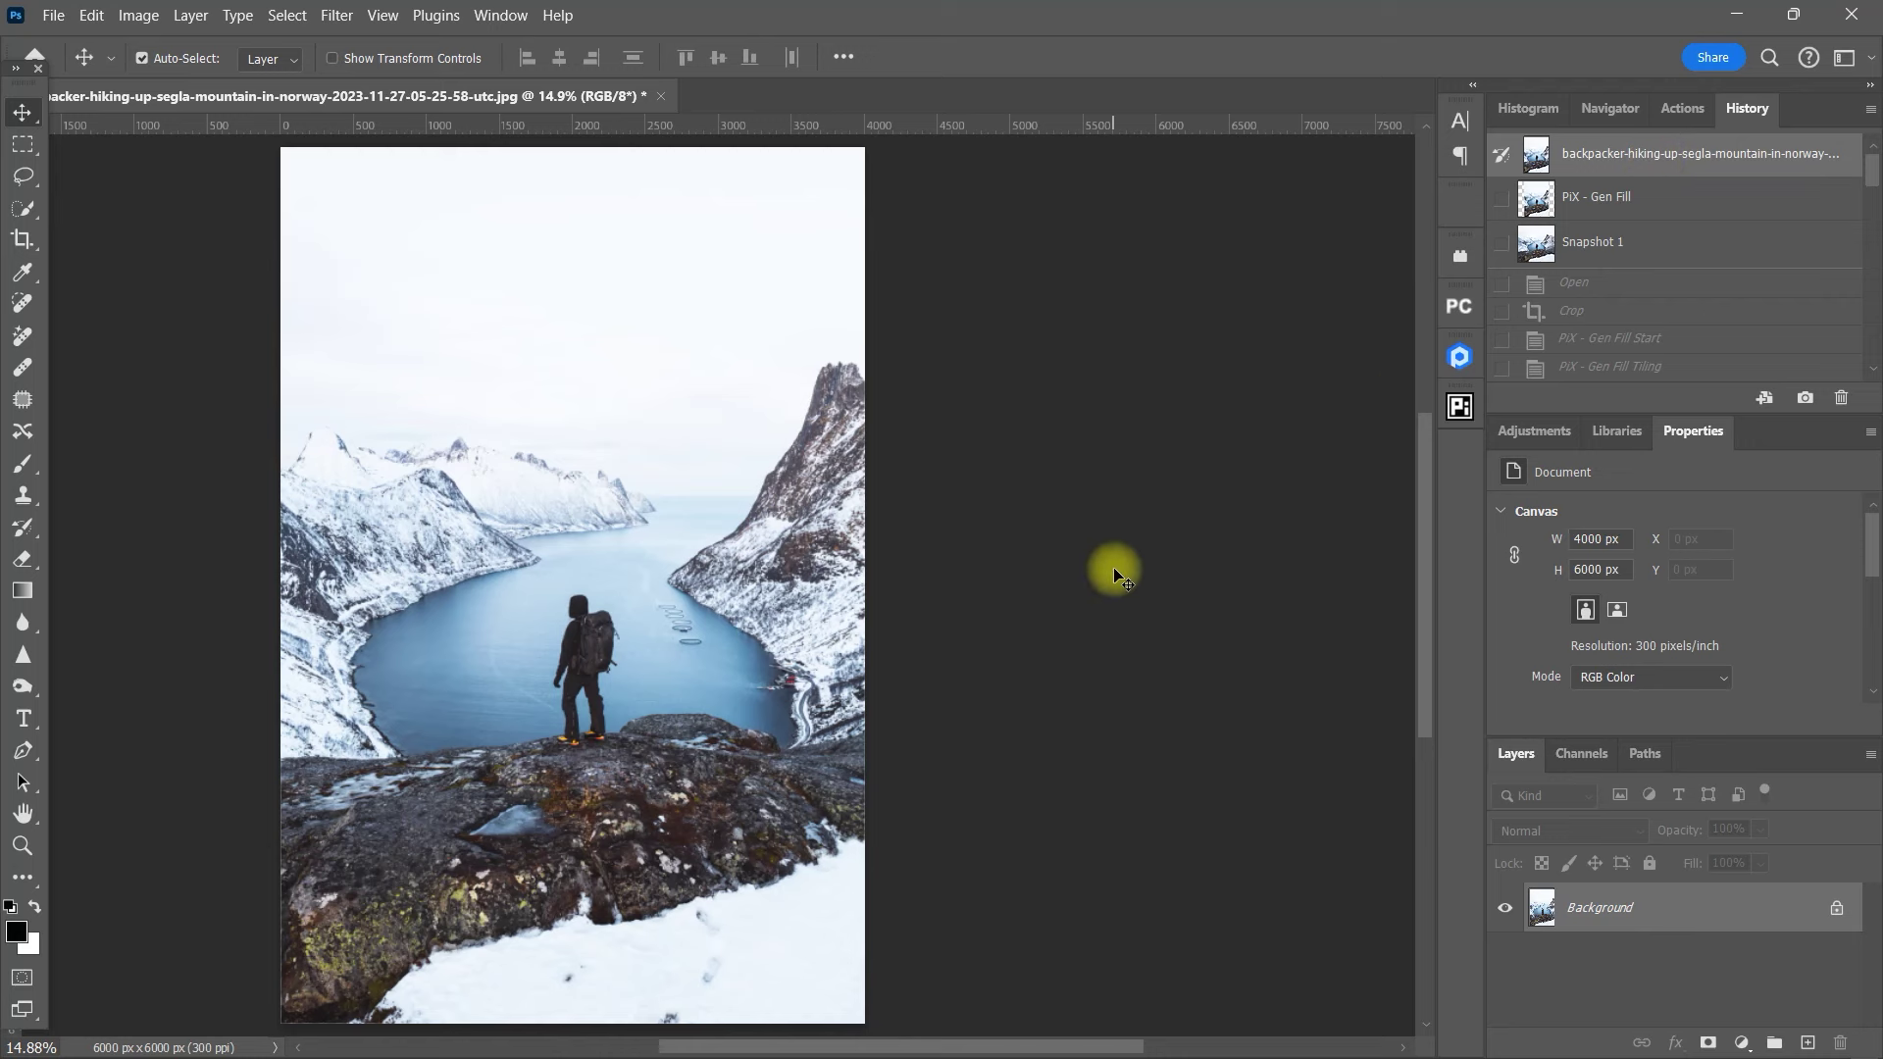
click(22, 240)
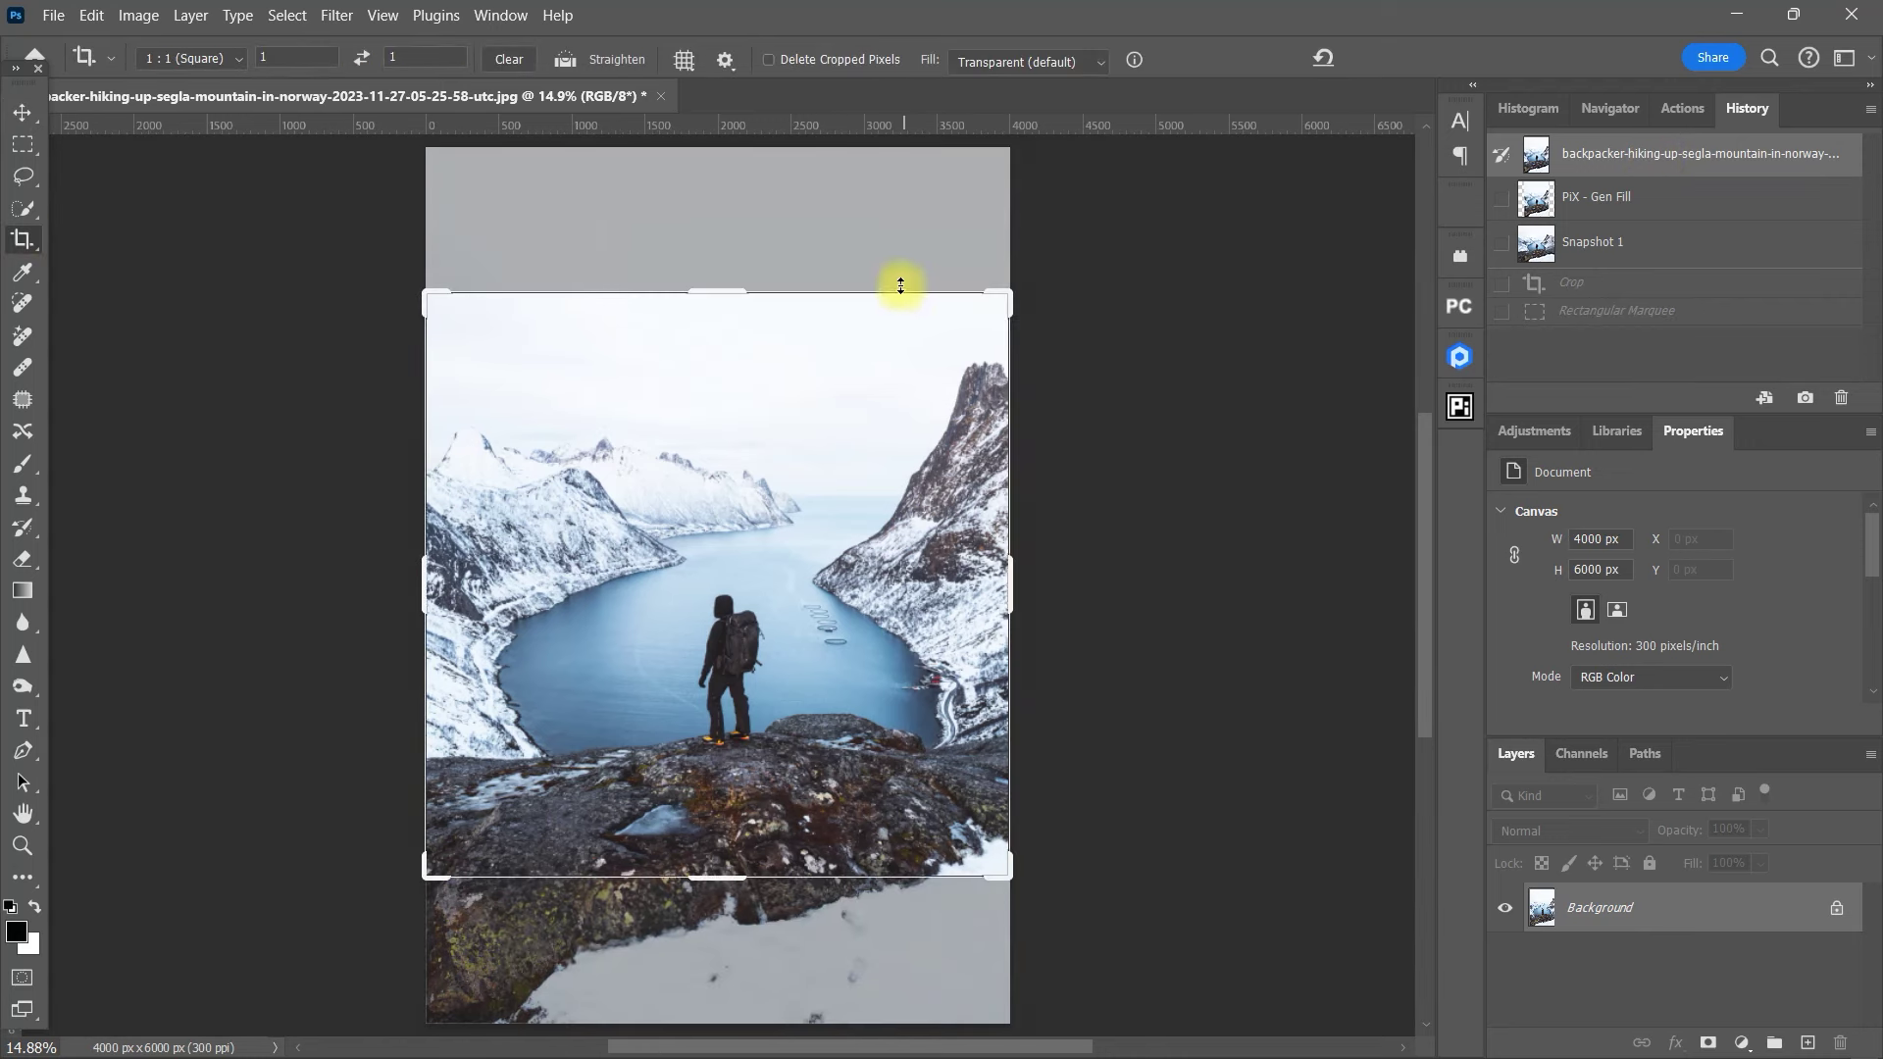
drag(736, 294, 727, 252)
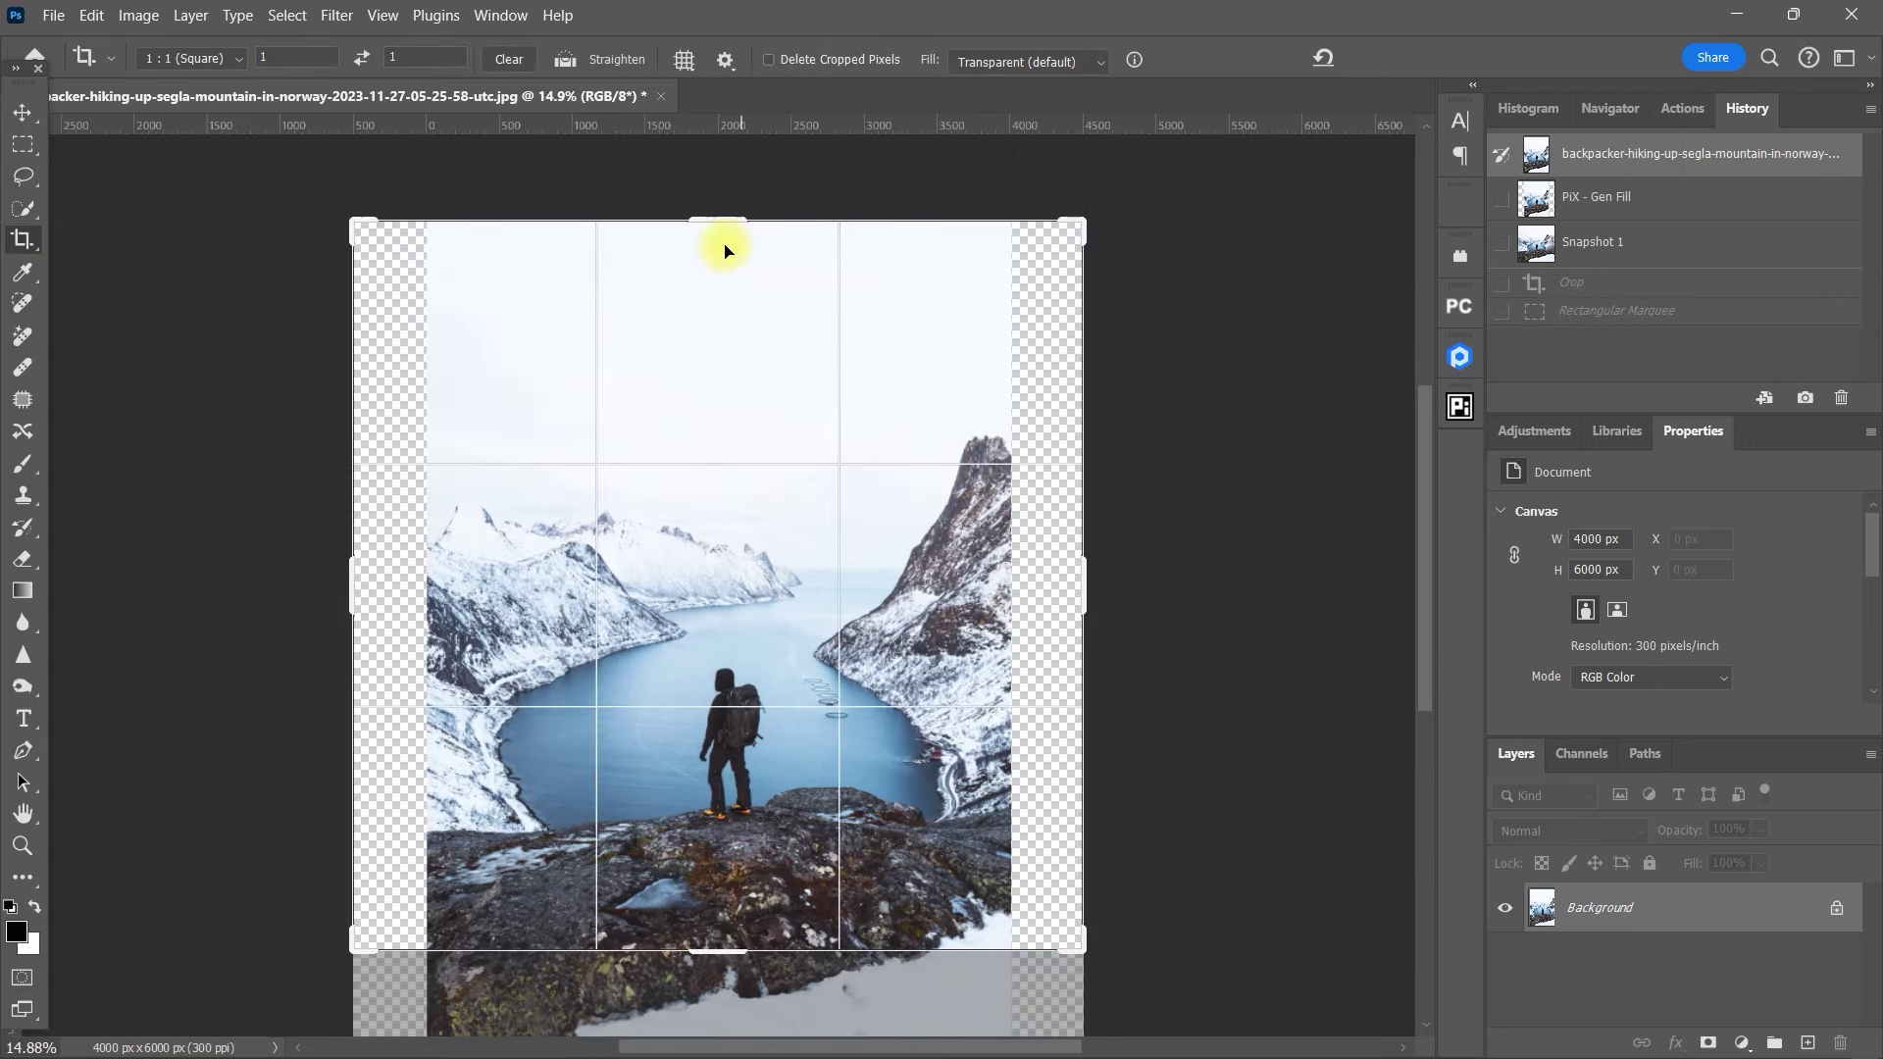
drag(723, 950, 732, 1020)
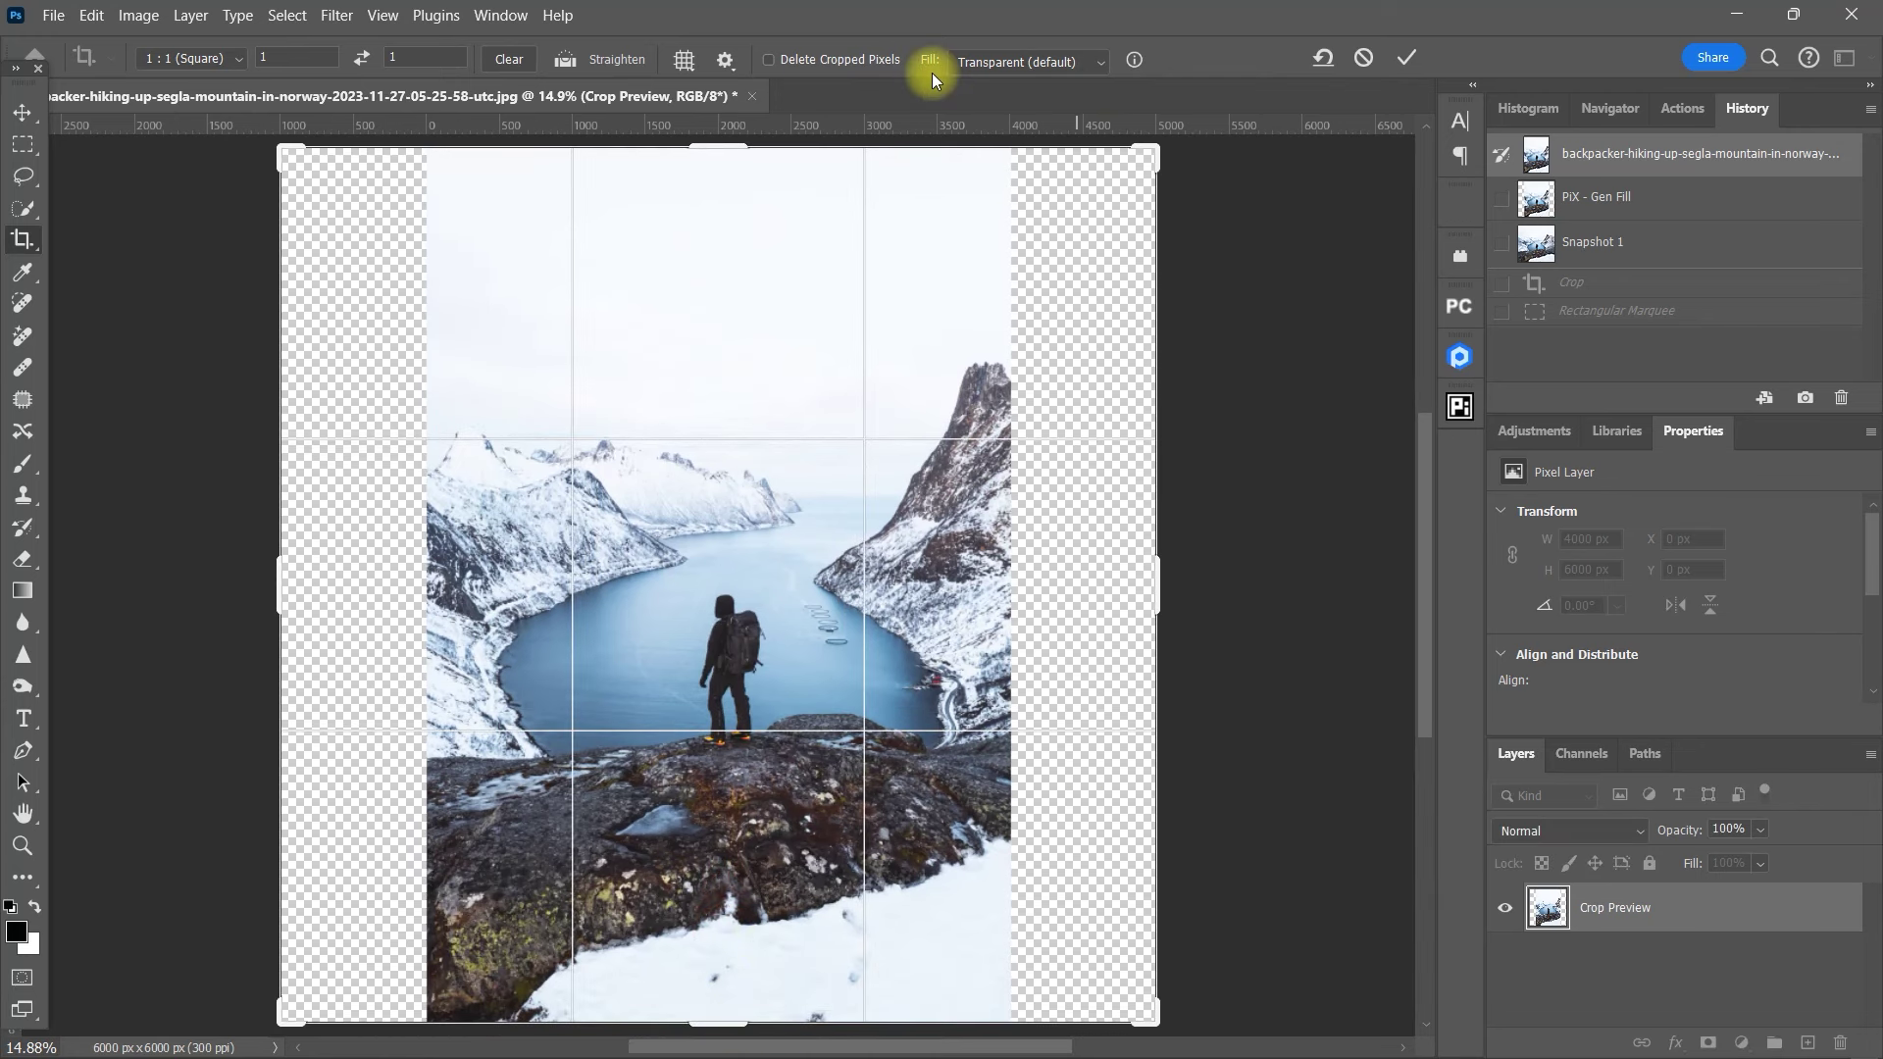
- Set the crop Fill to Generative Expand, commit the square and generate the sides
click(1101, 65)
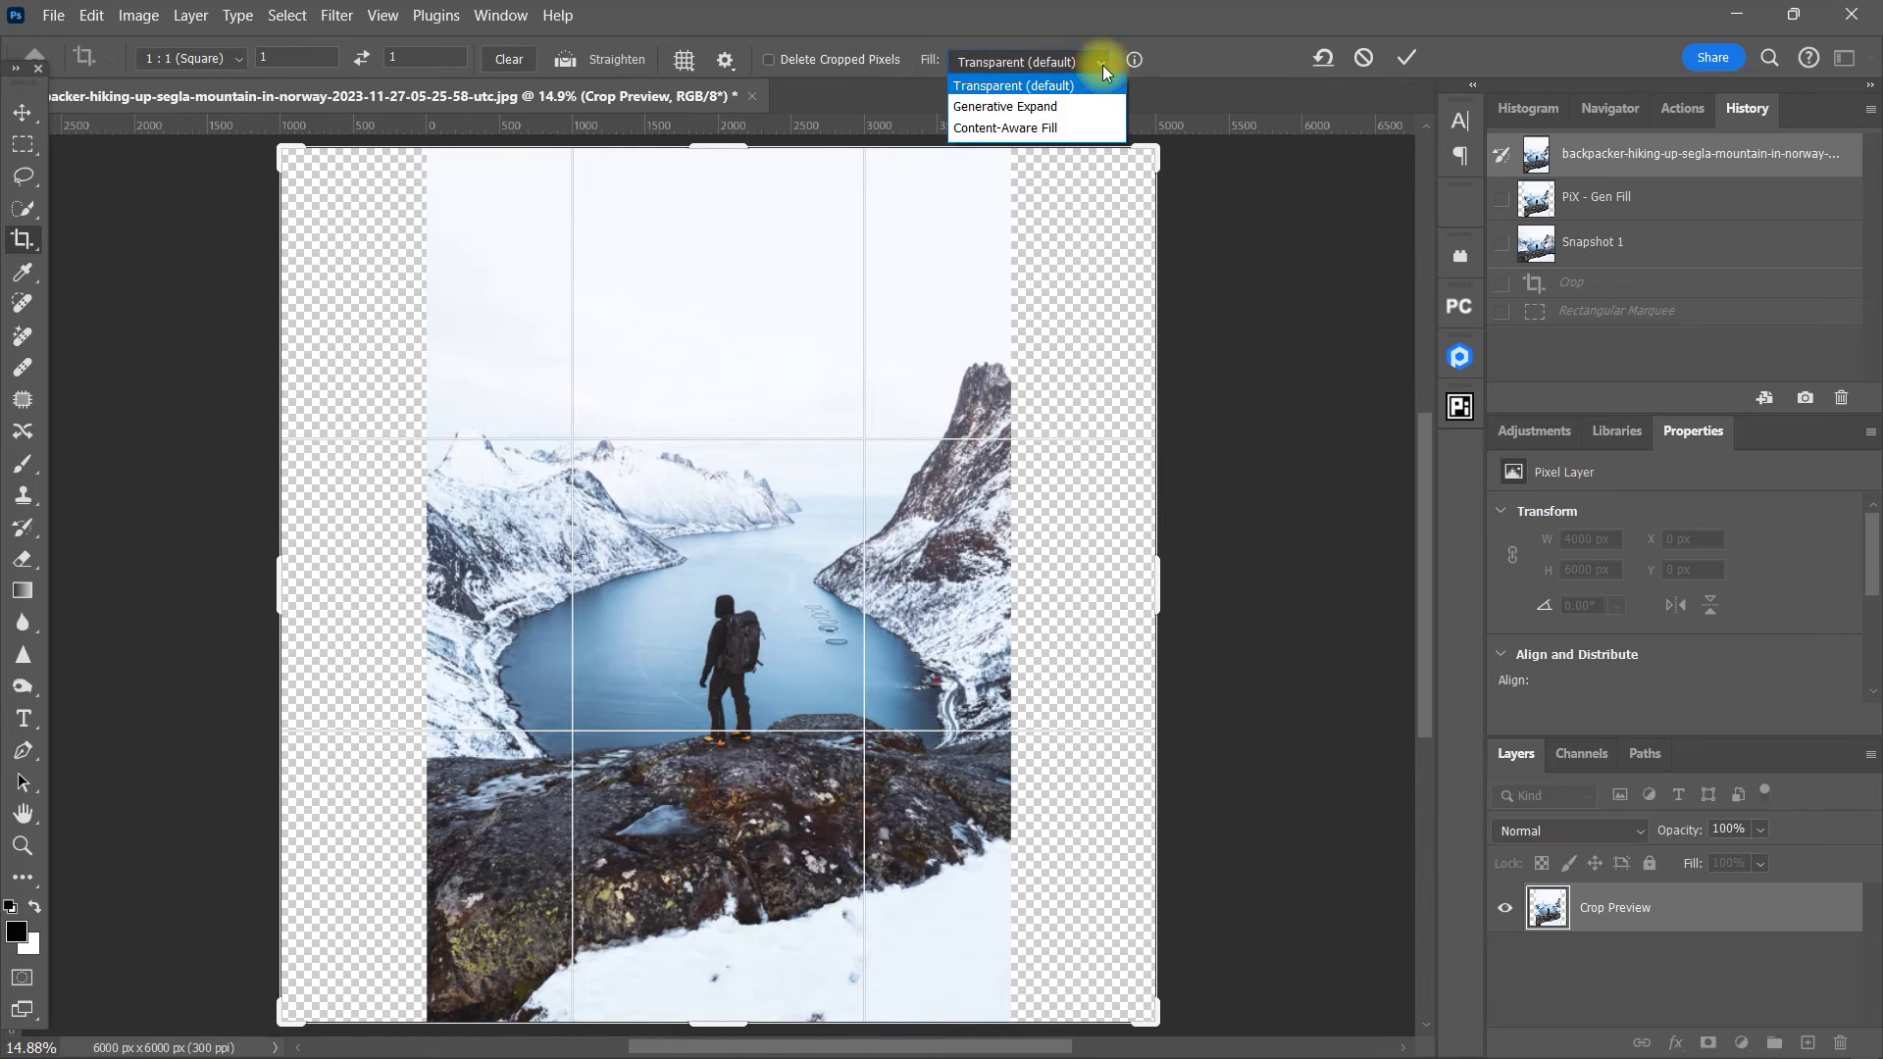
click(1073, 105)
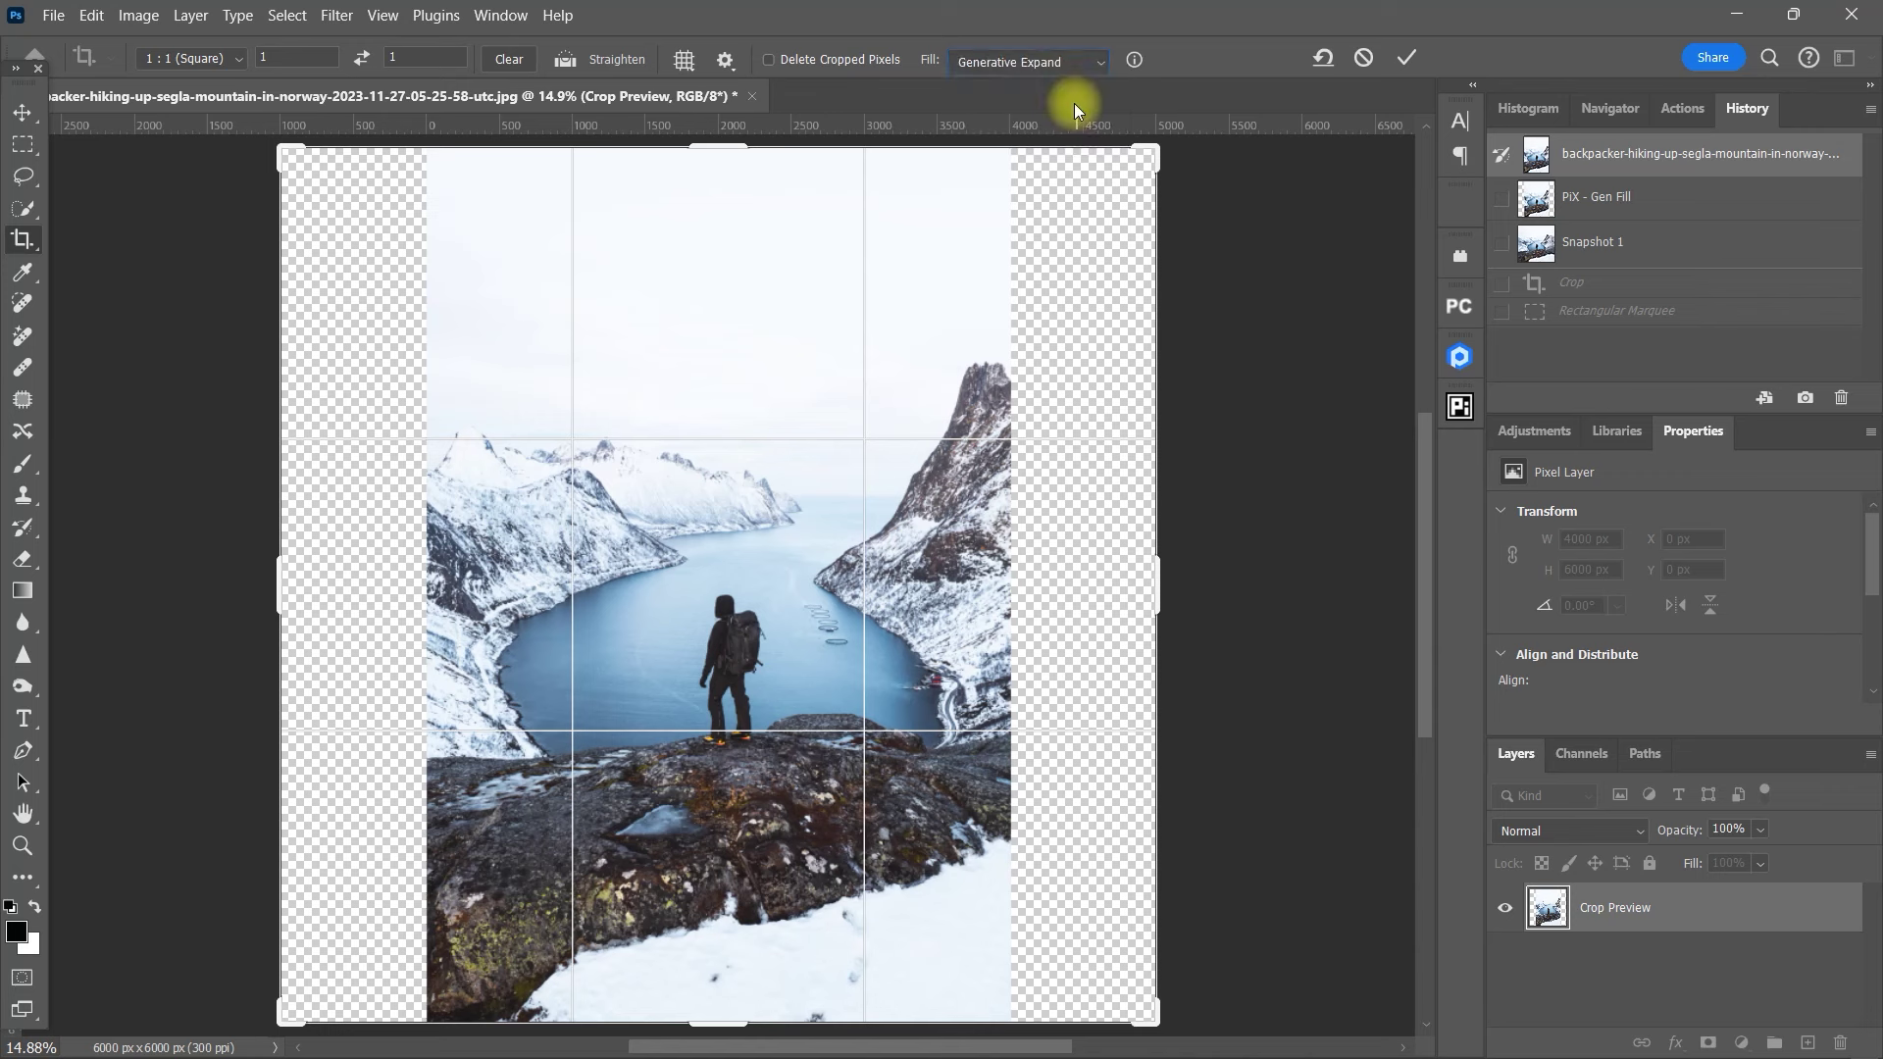
click(1414, 60)
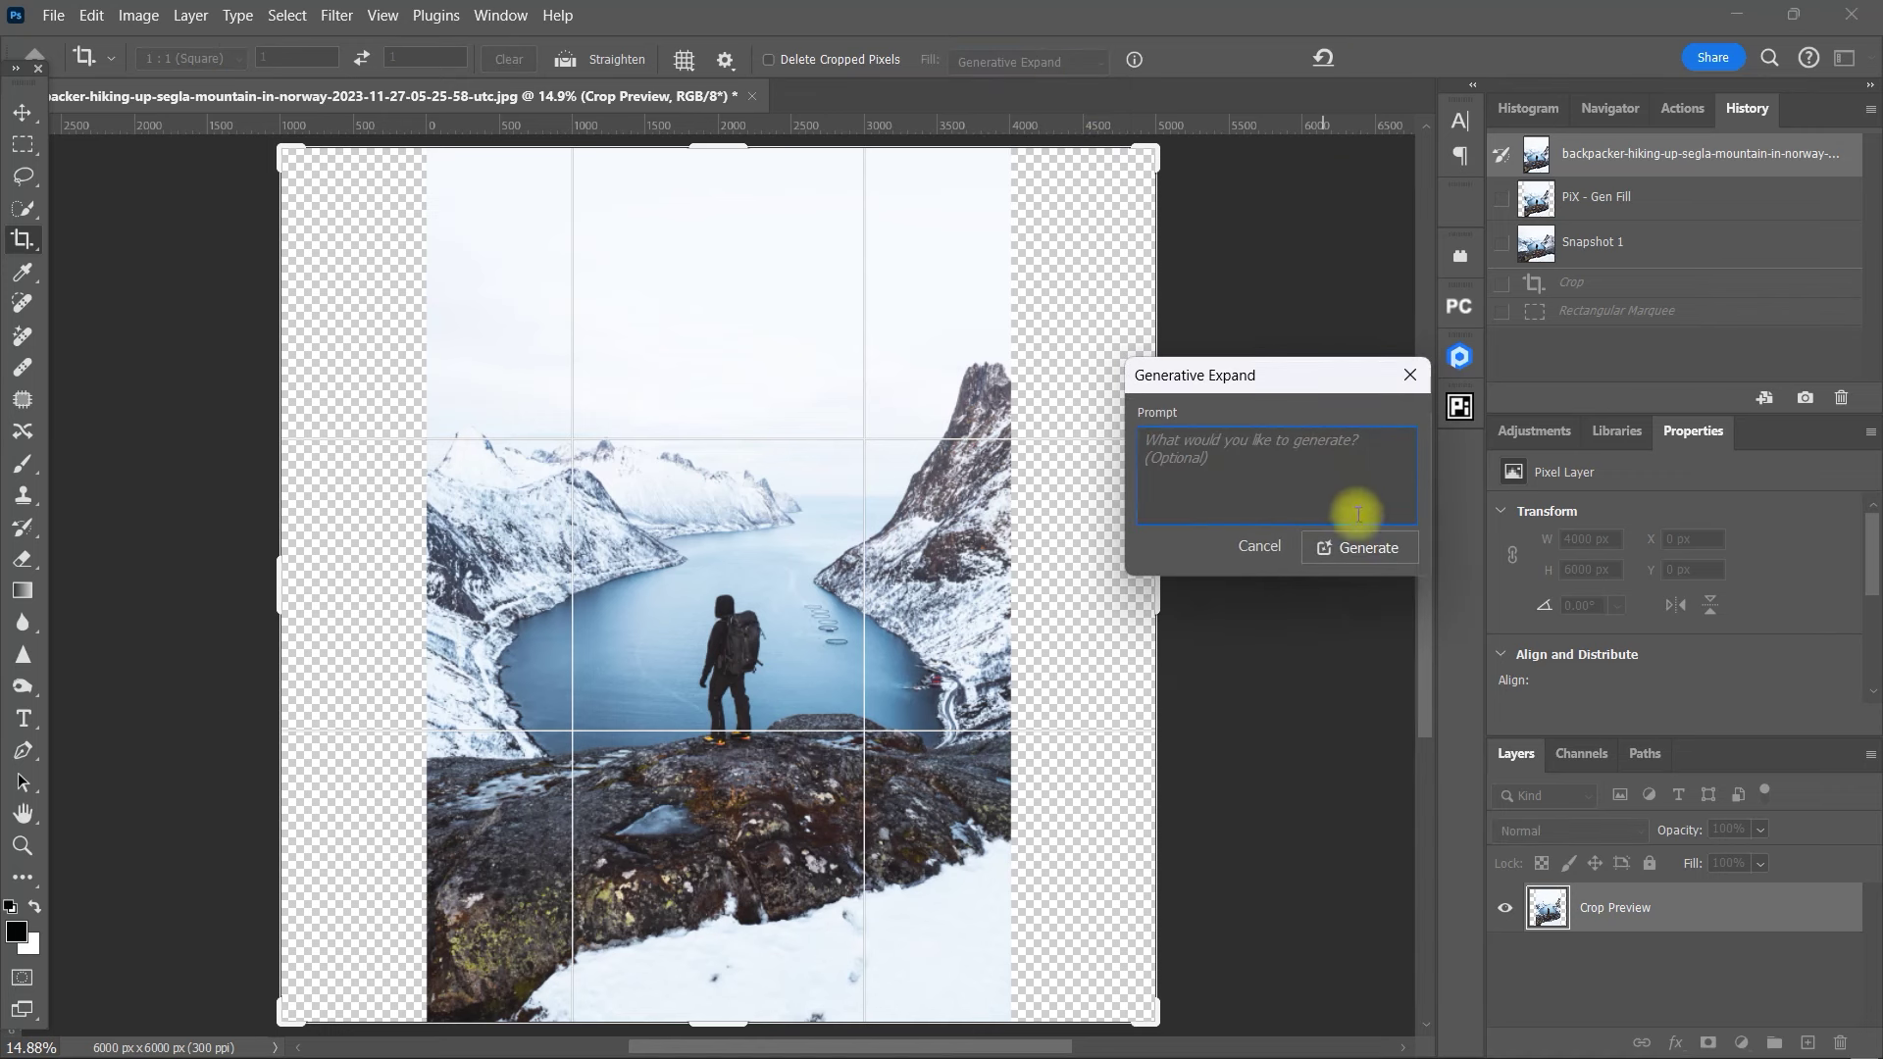
click(1397, 547)
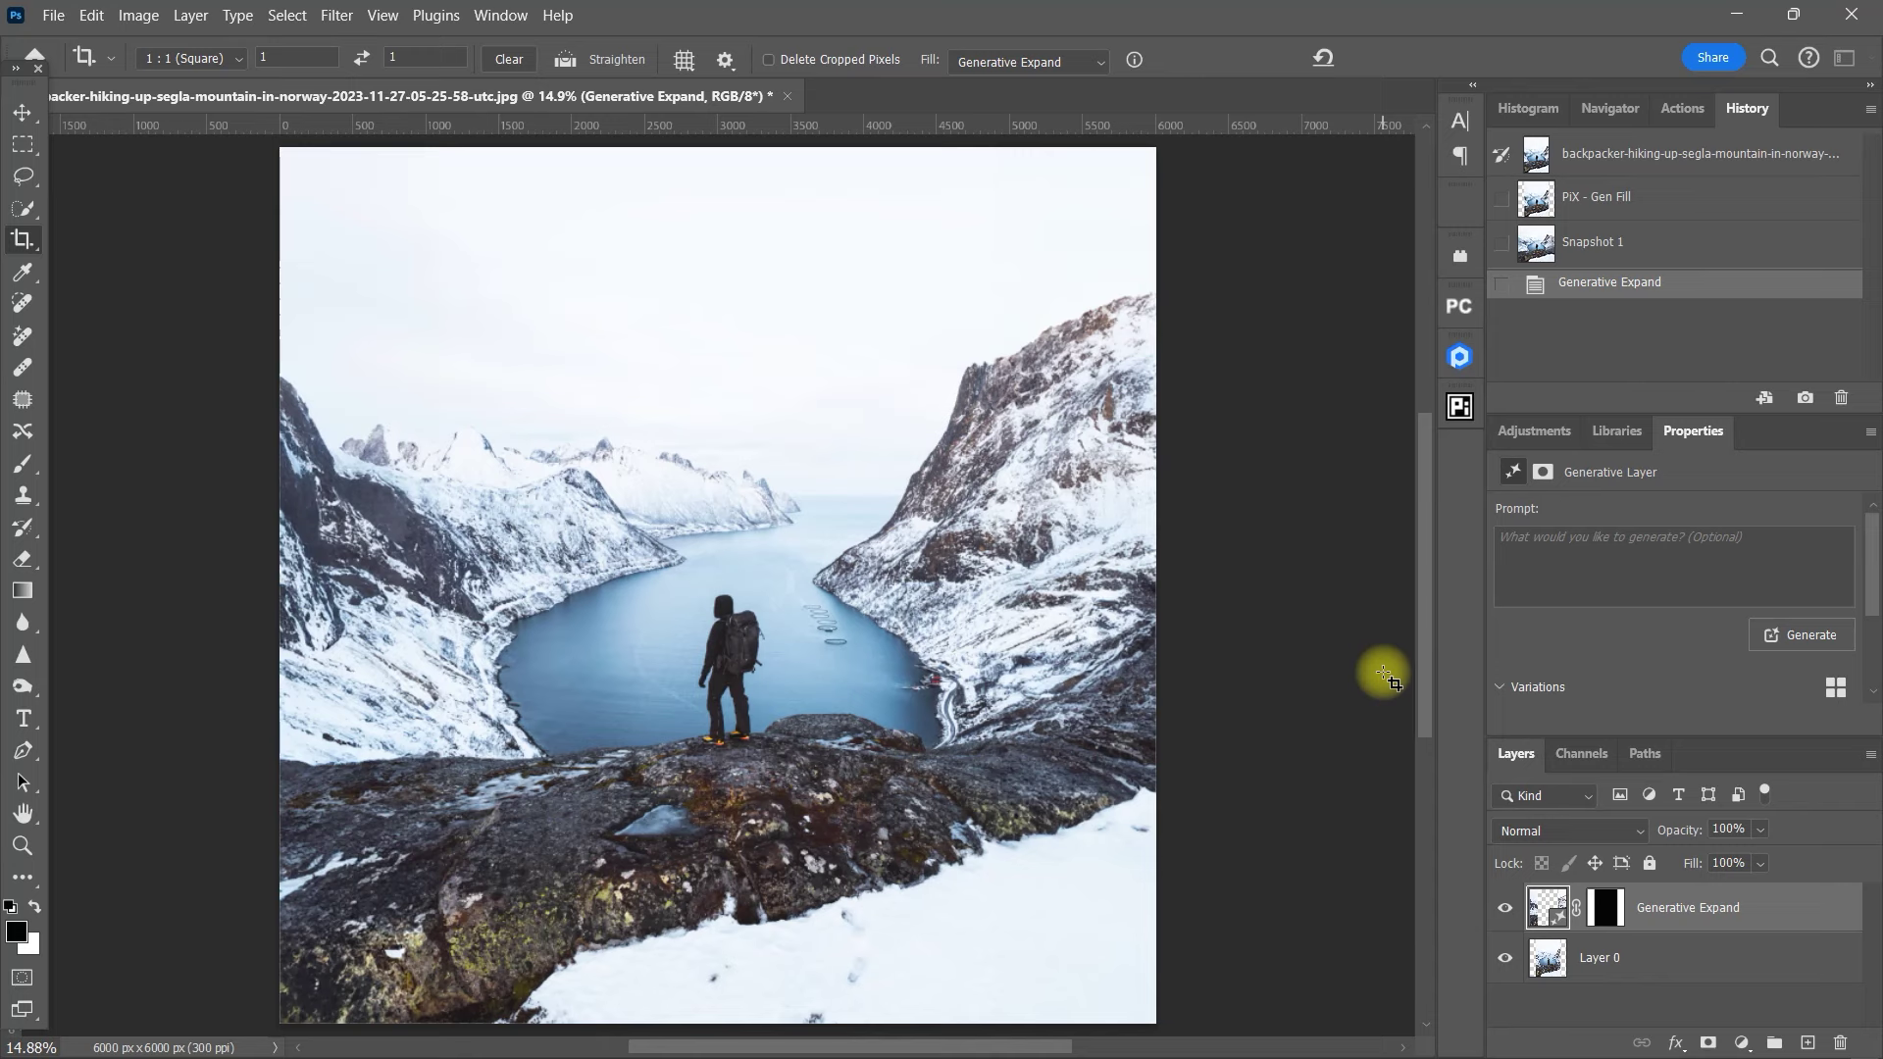
key(v)
click(1504, 909)
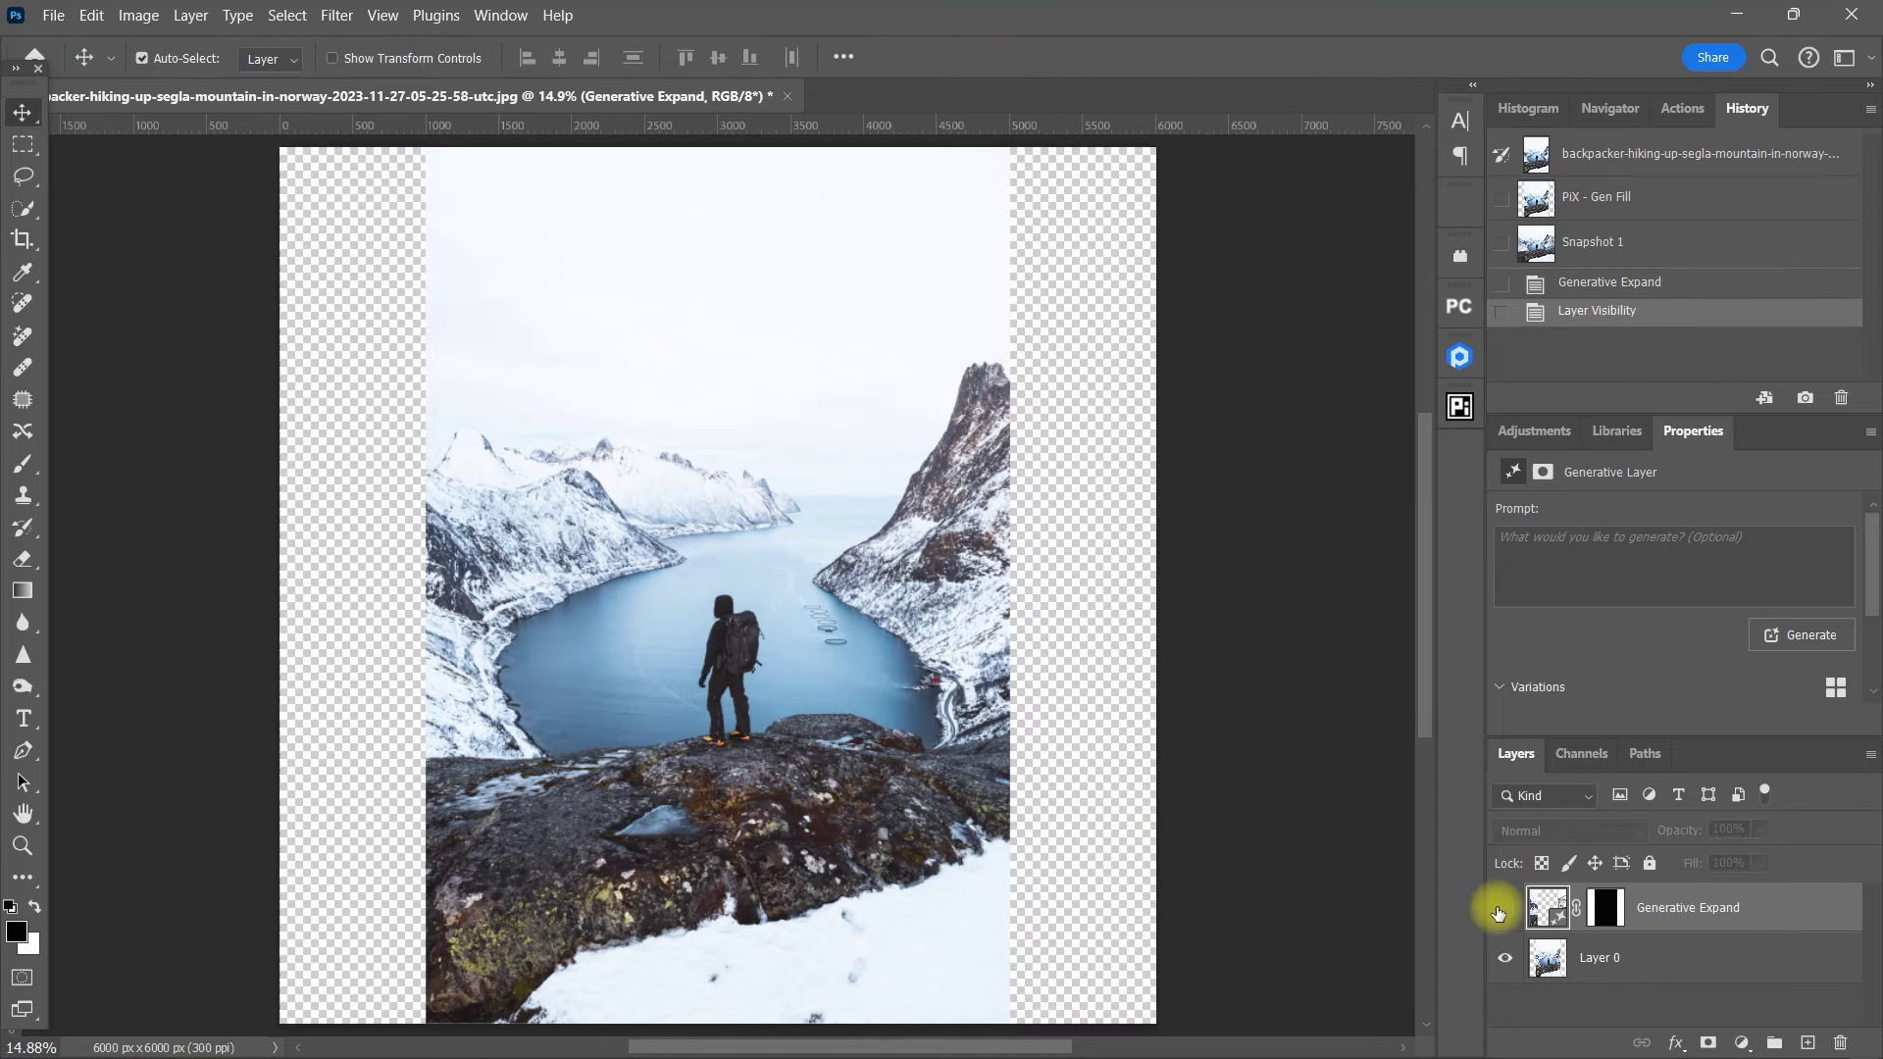
click(1501, 910)
click(1497, 910)
click(1498, 911)
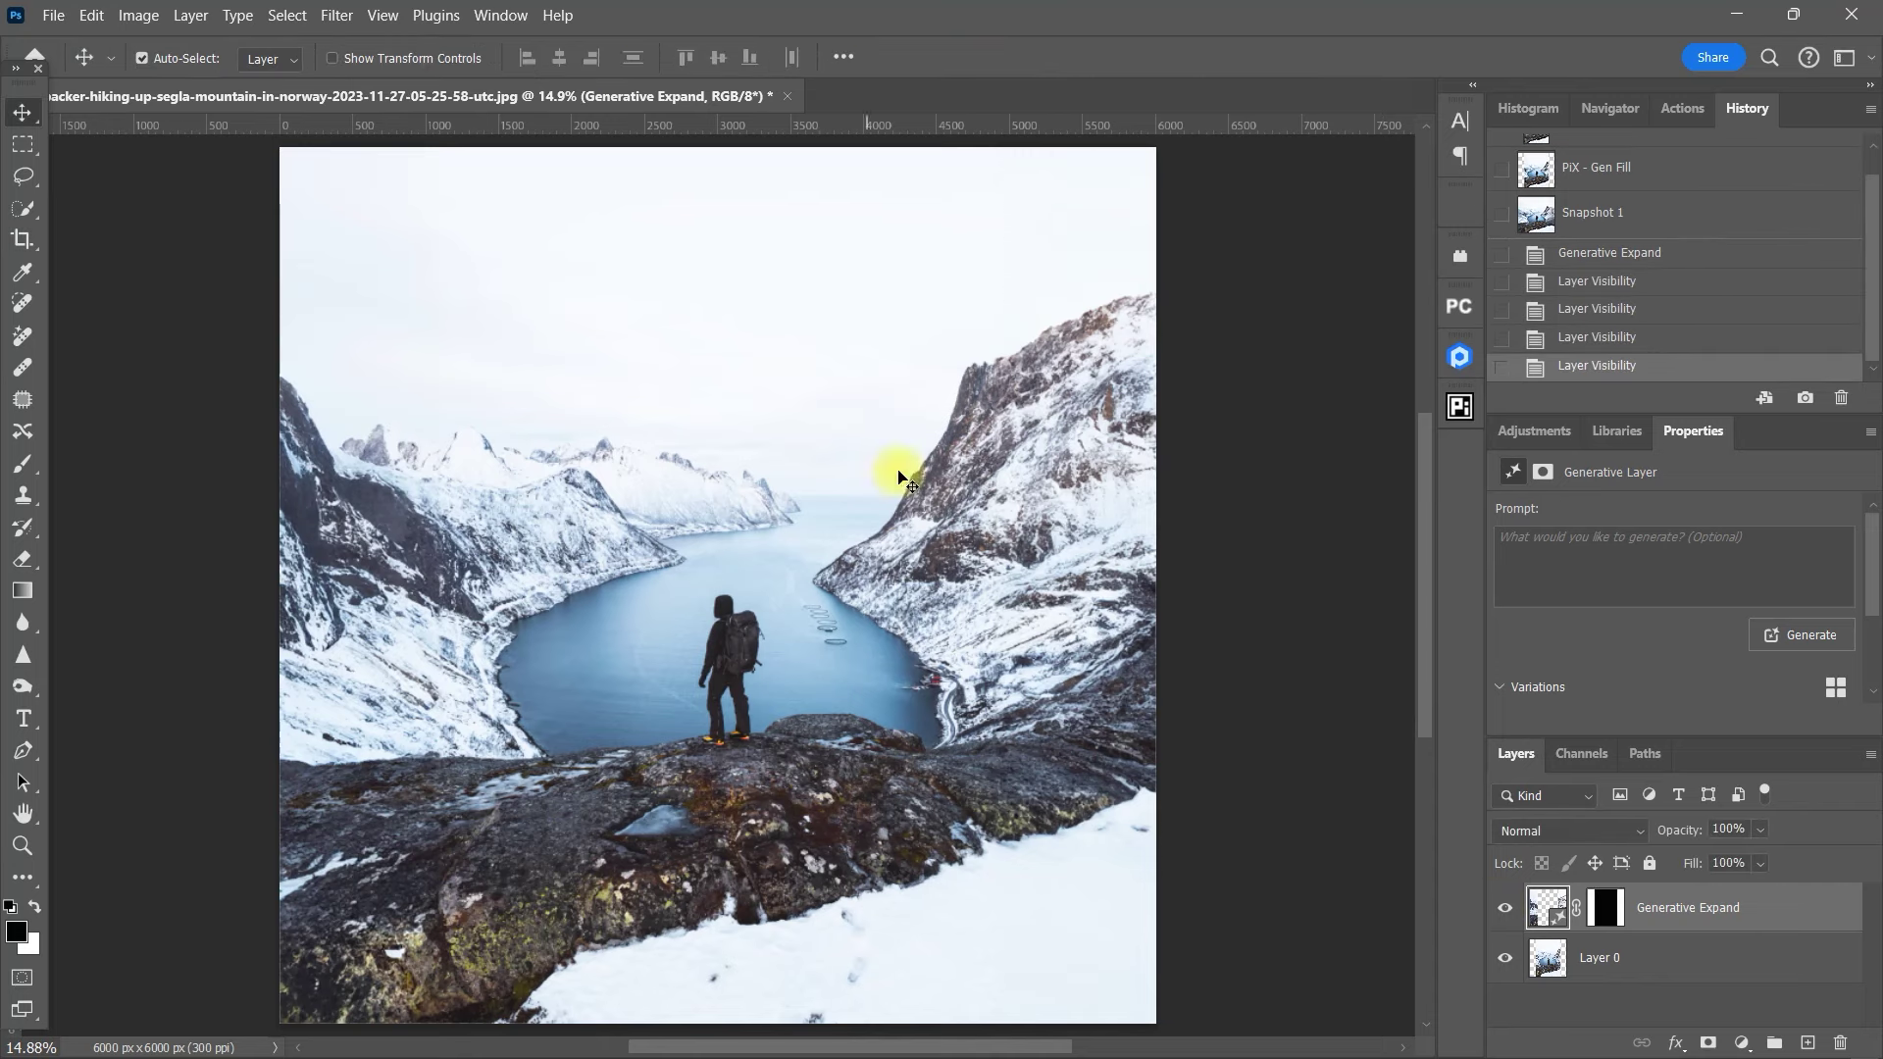
scroll(1061, 368, up, 5)
scroll(1073, 421, up, 4)
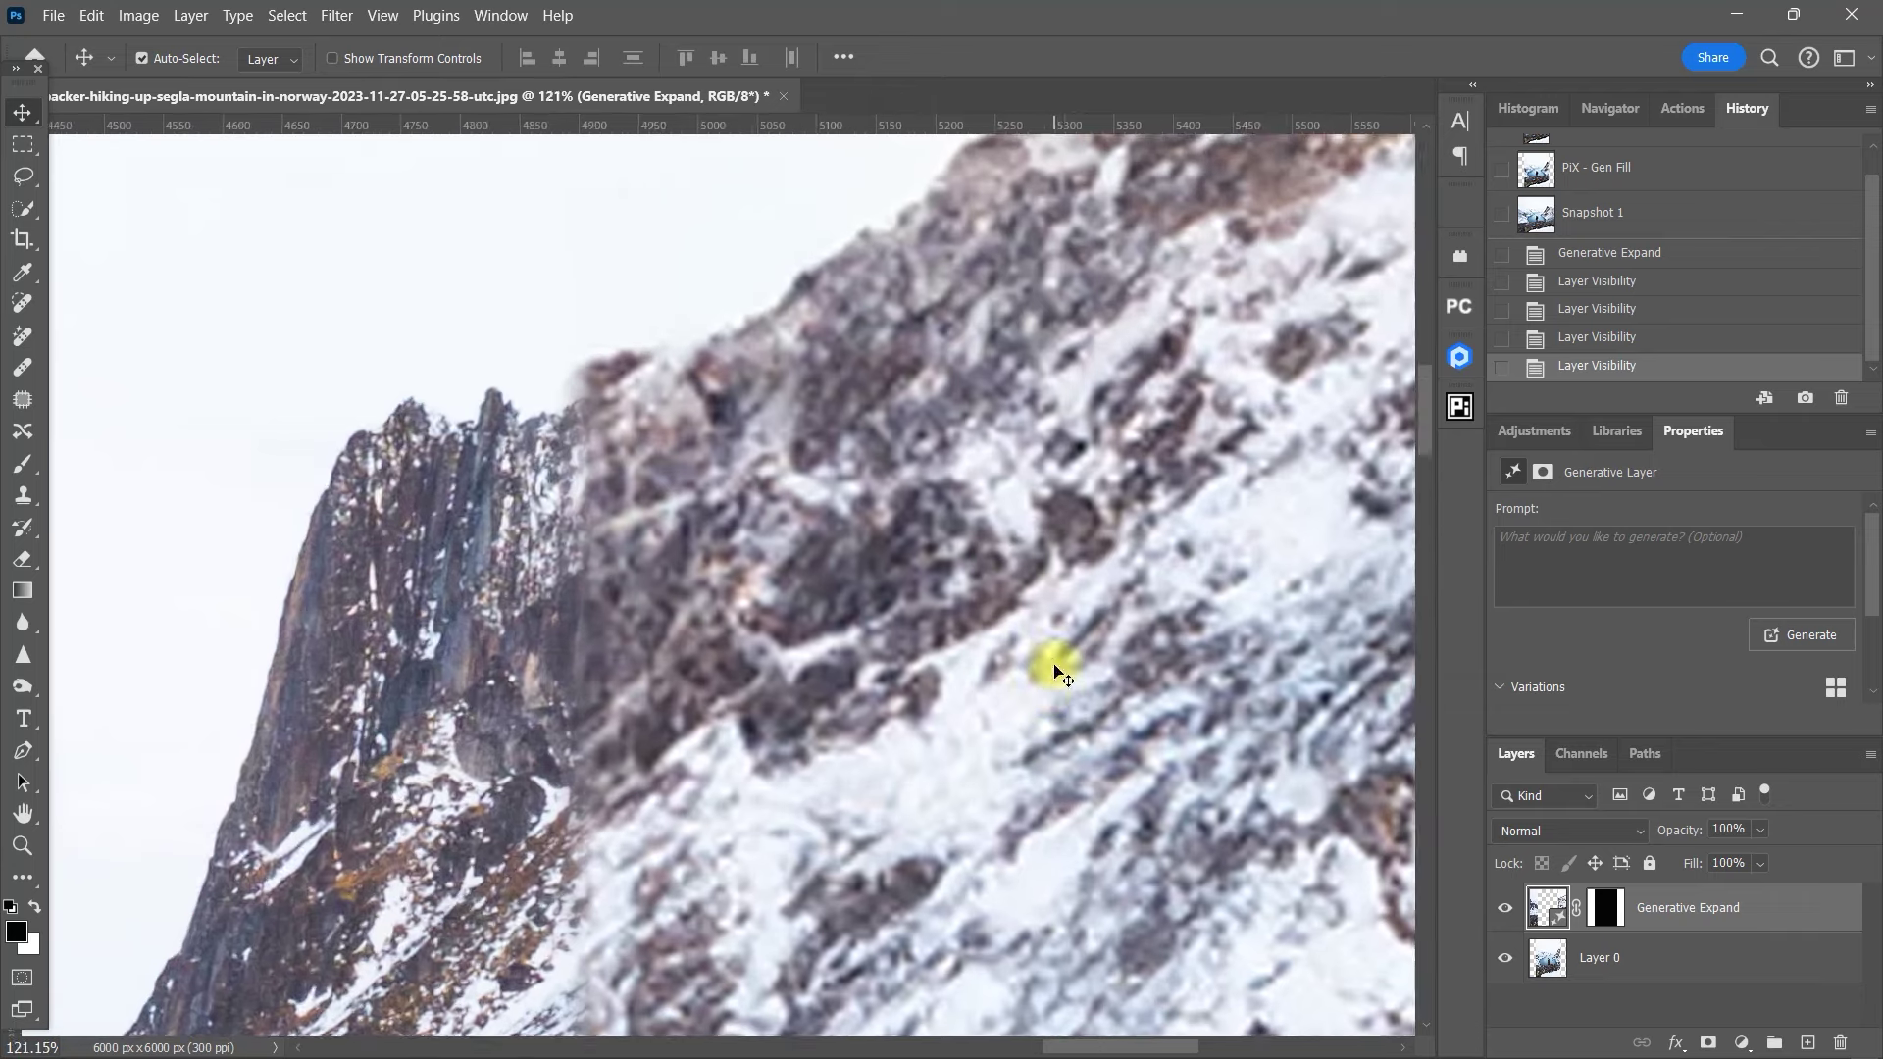
drag(1050, 660, 1067, 608)
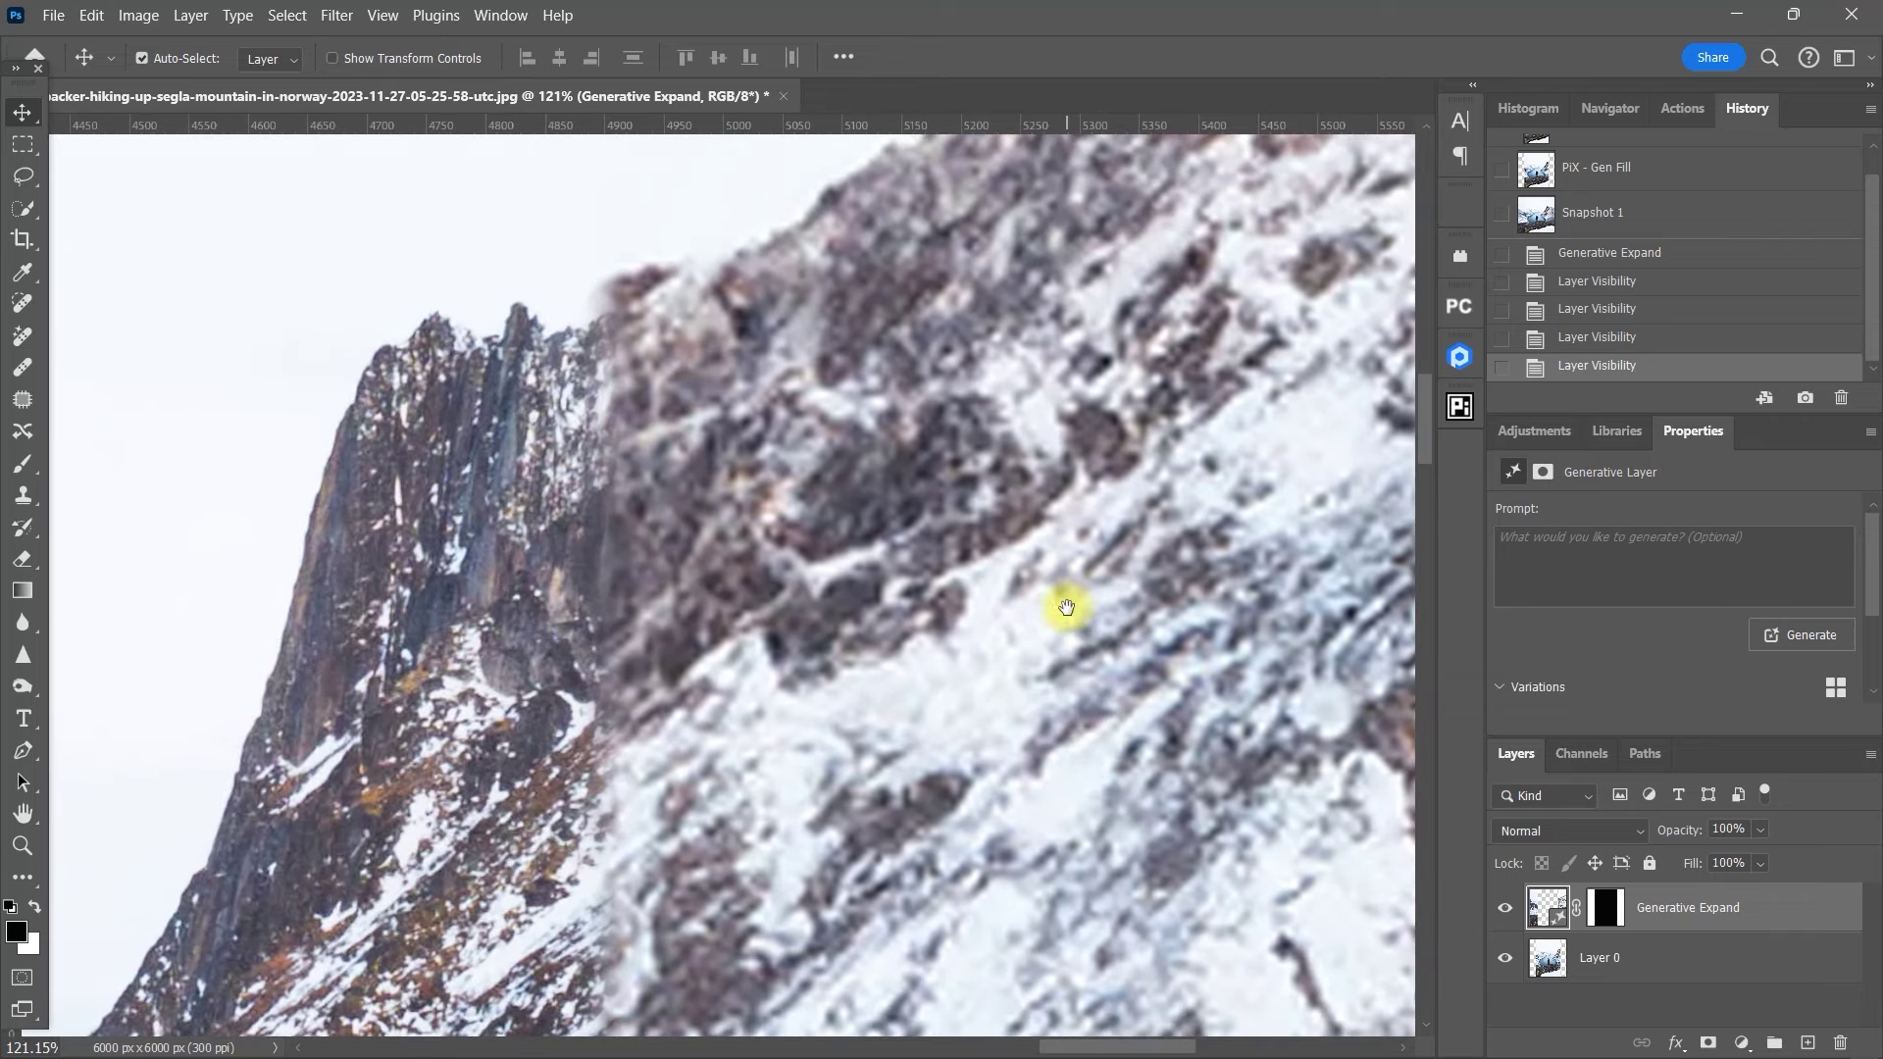
click(1504, 910)
click(1504, 910)
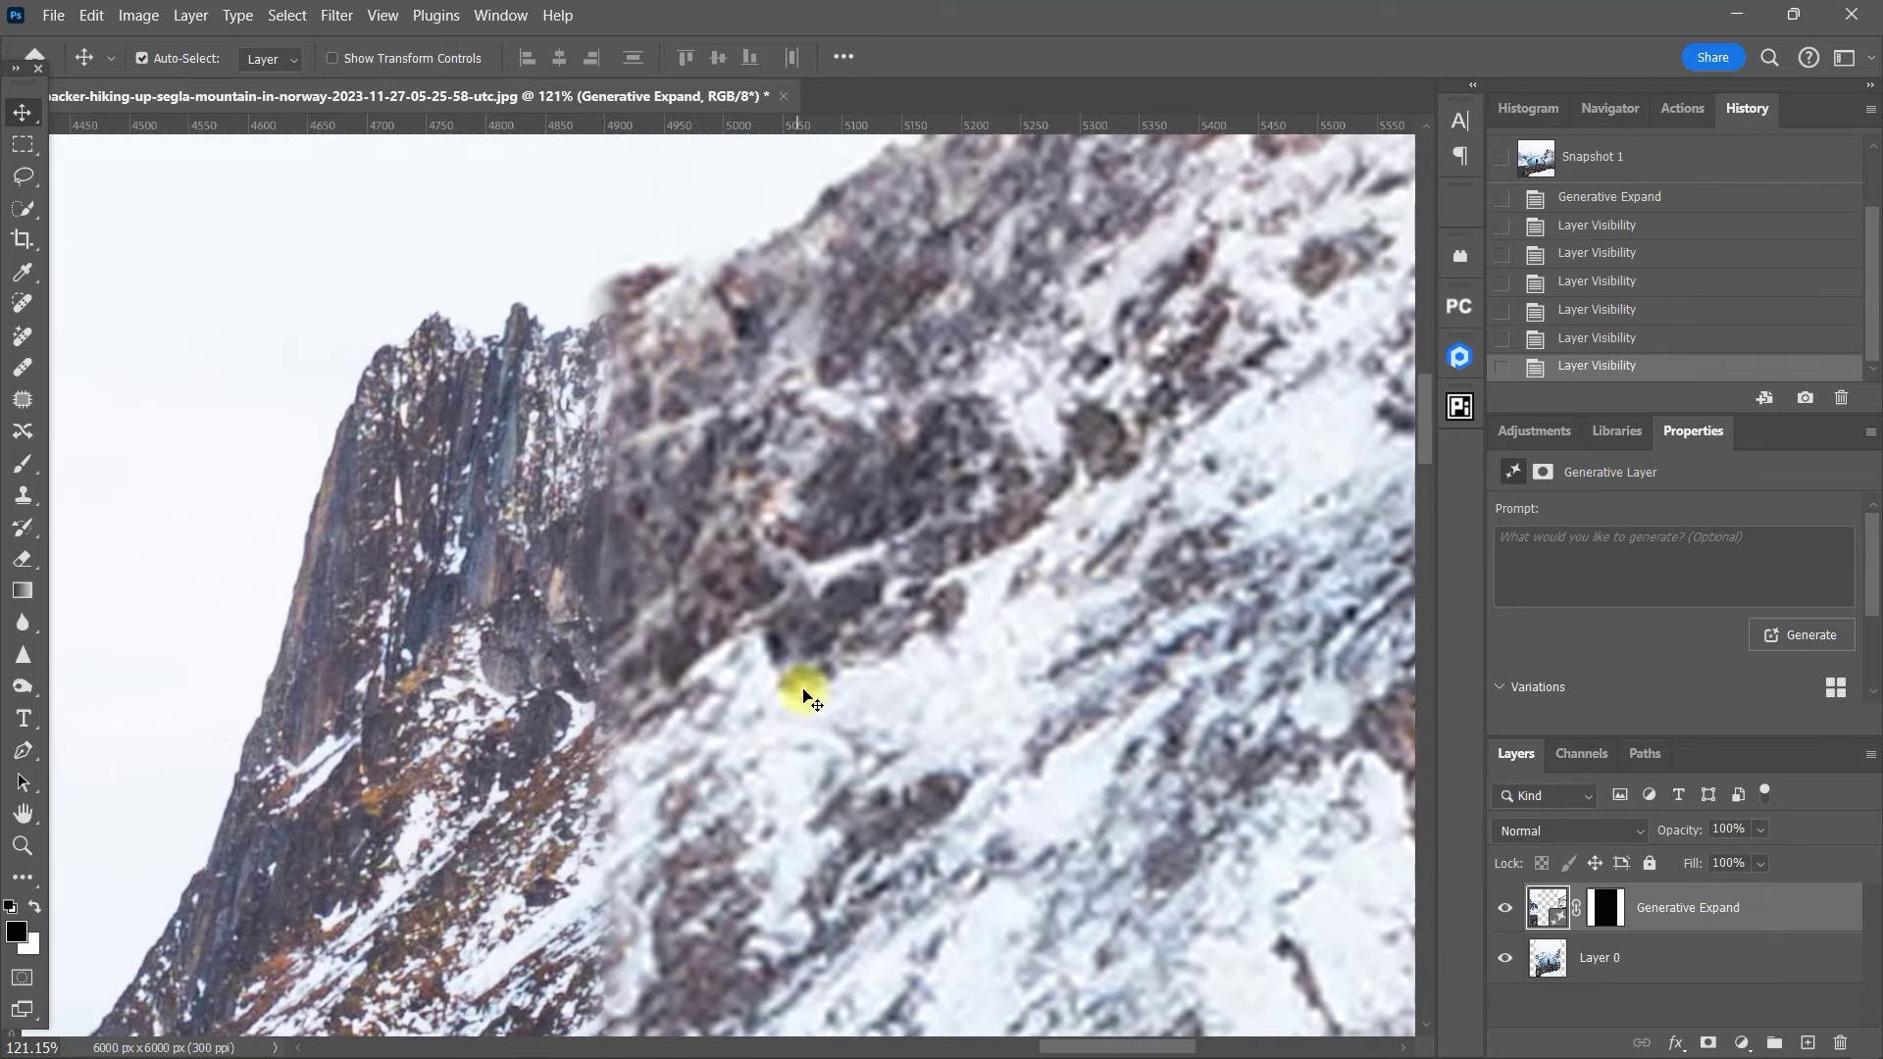
click(1506, 909)
click(1505, 909)
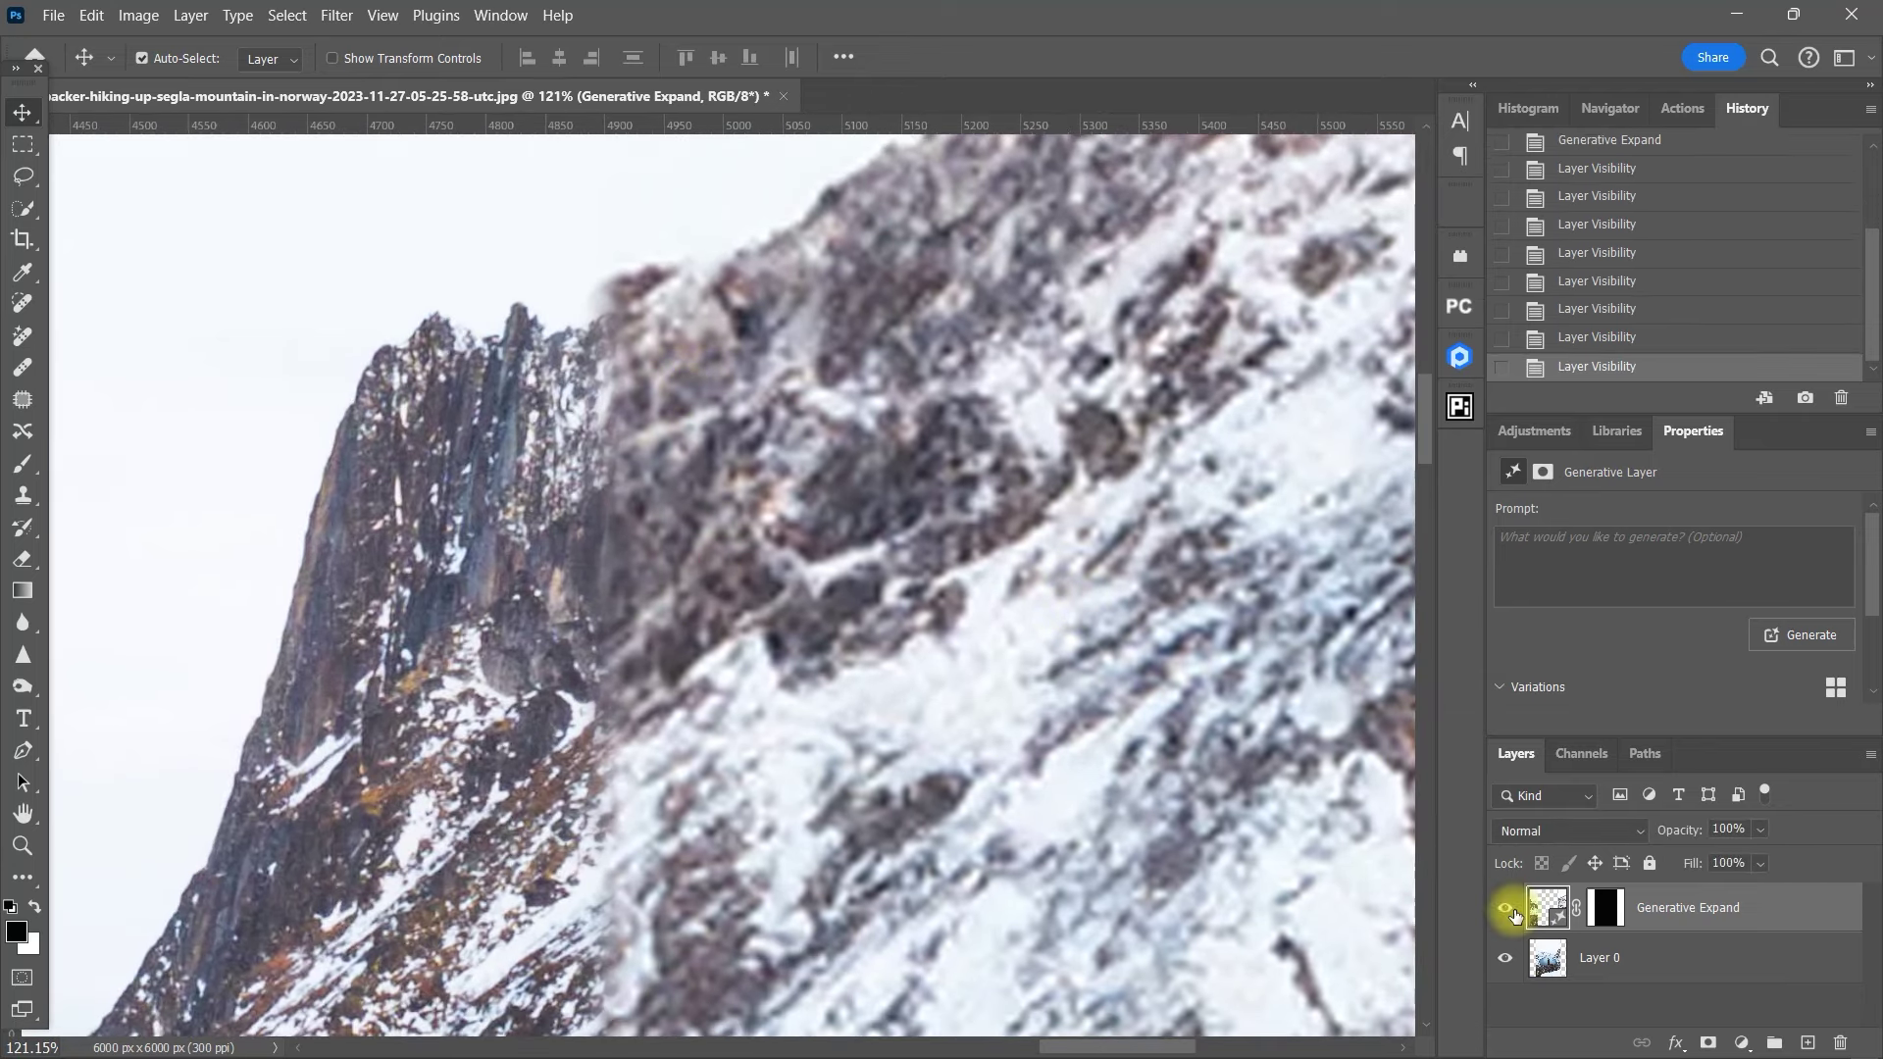
click(1506, 910)
click(1506, 909)
drag(1018, 887, 1147, 840)
drag(1063, 327, 1019, 604)
click(1506, 910)
click(1506, 909)
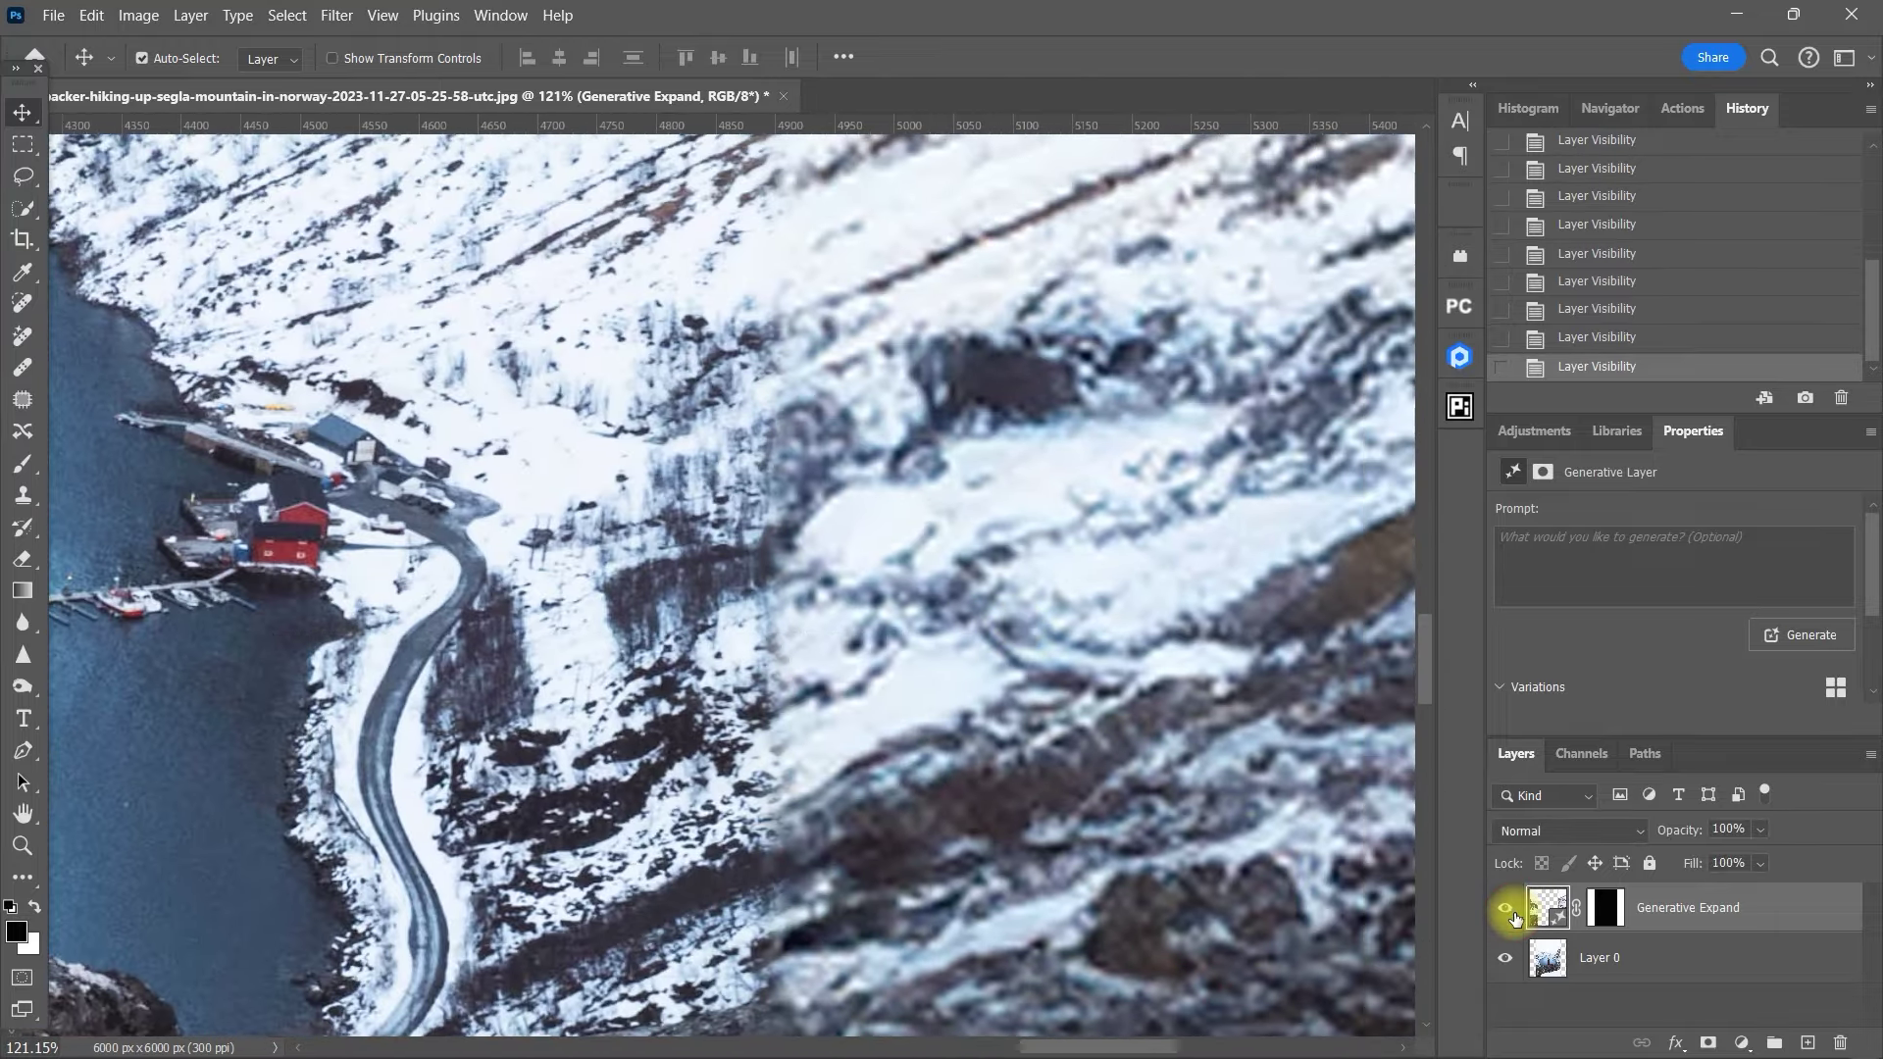
click(1506, 910)
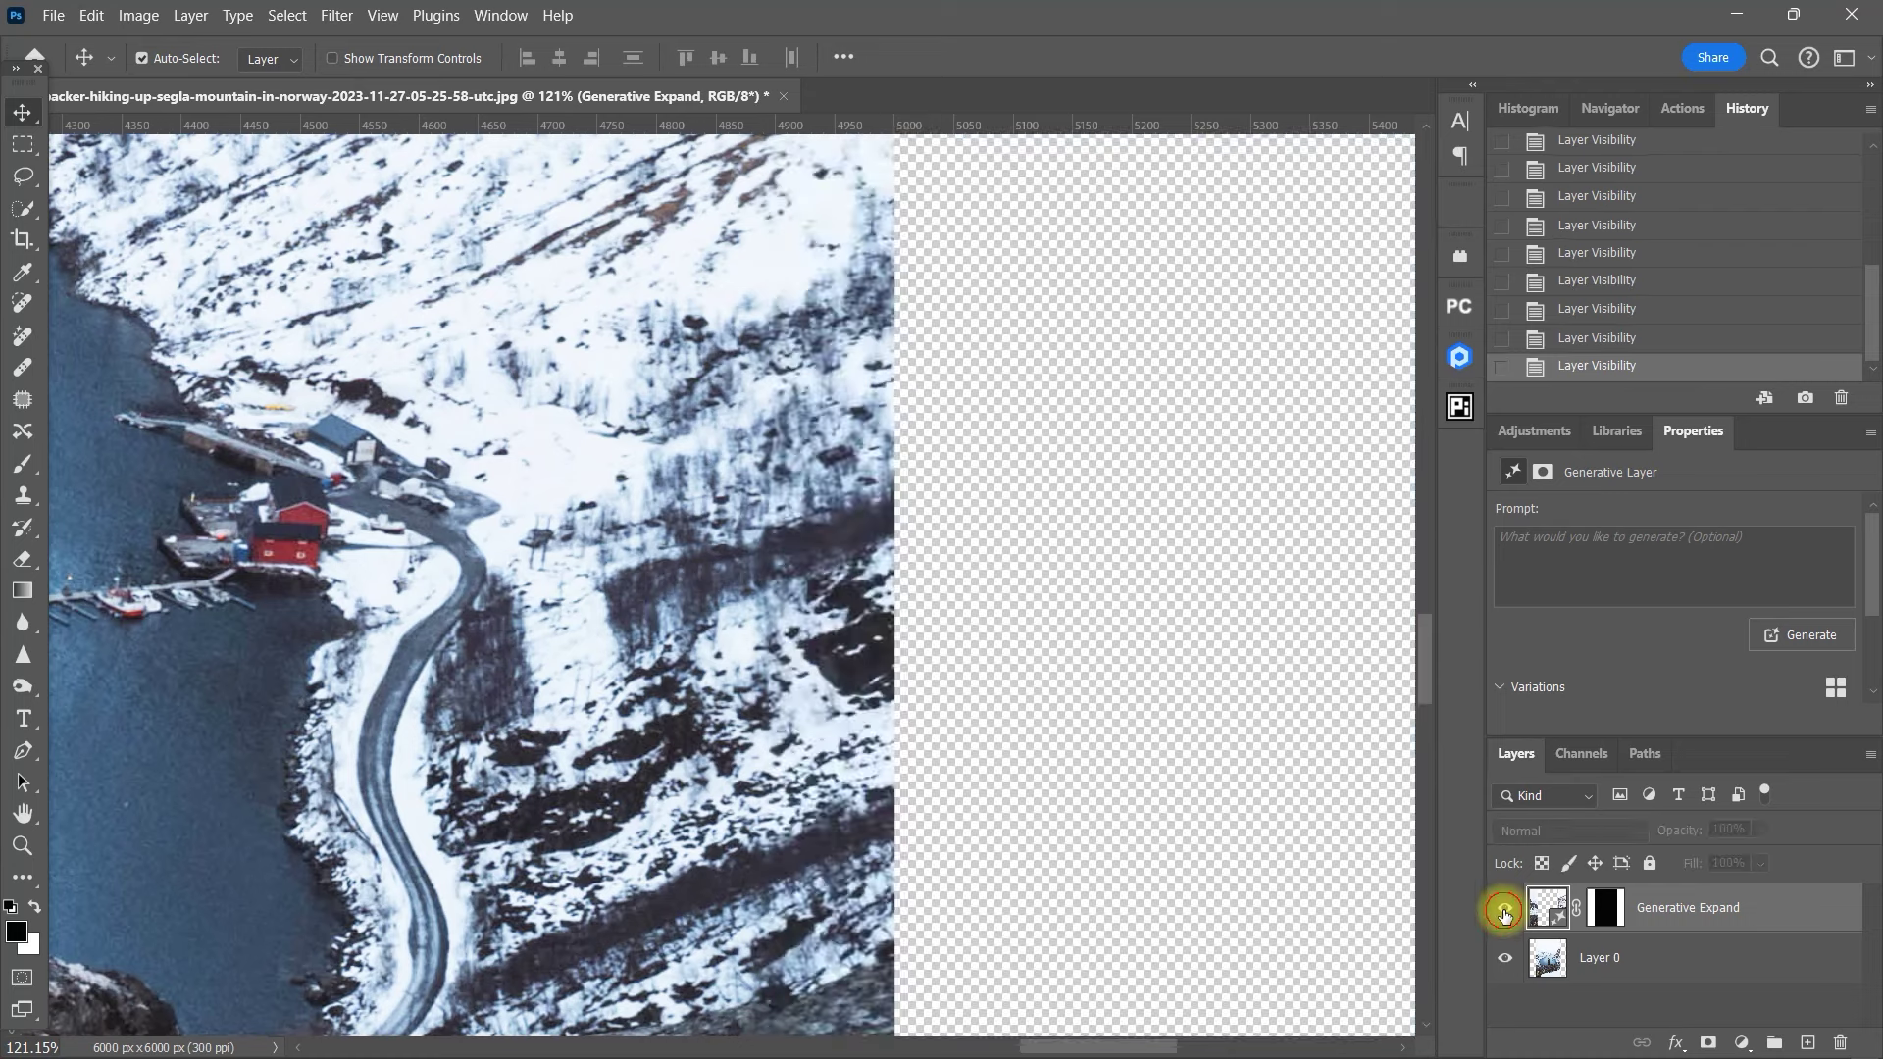
click(1505, 909)
click(1505, 909)
click(1506, 909)
scroll(955, 812, down, 10)
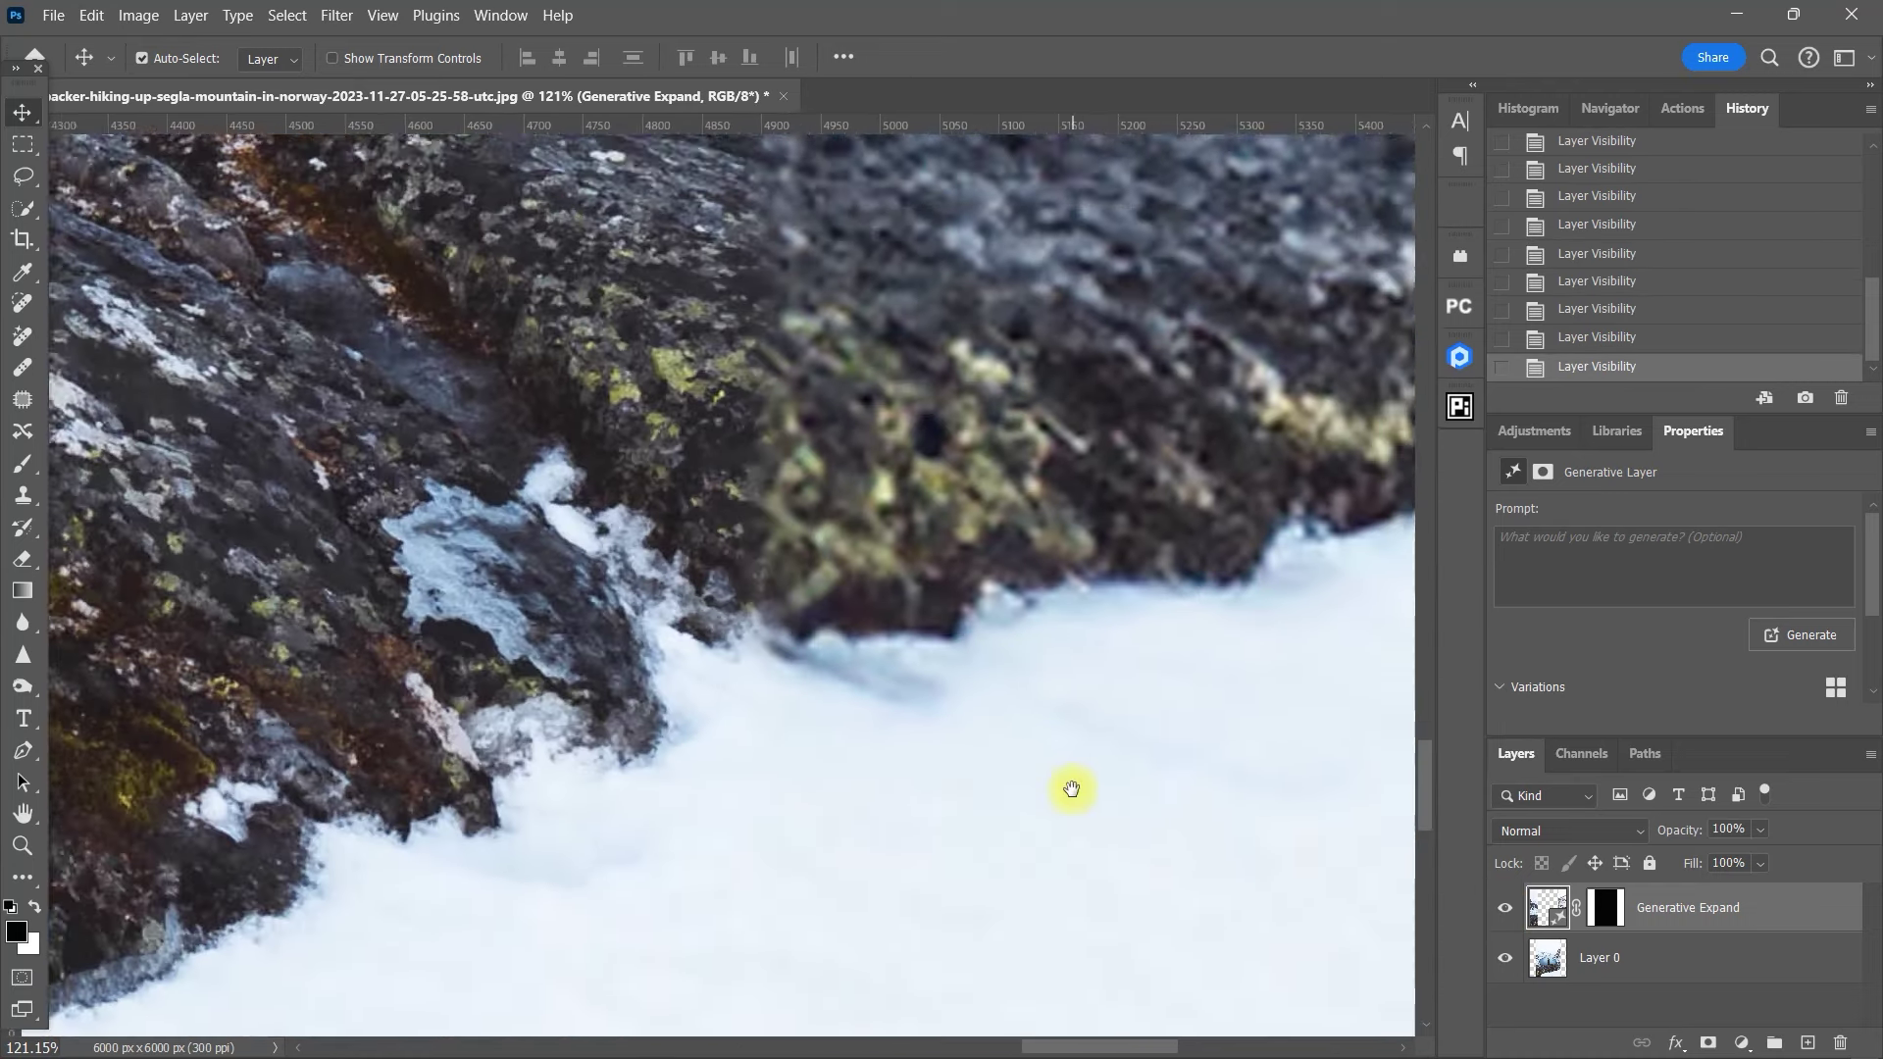
drag(1071, 789, 1100, 986)
click(1506, 909)
click(1505, 909)
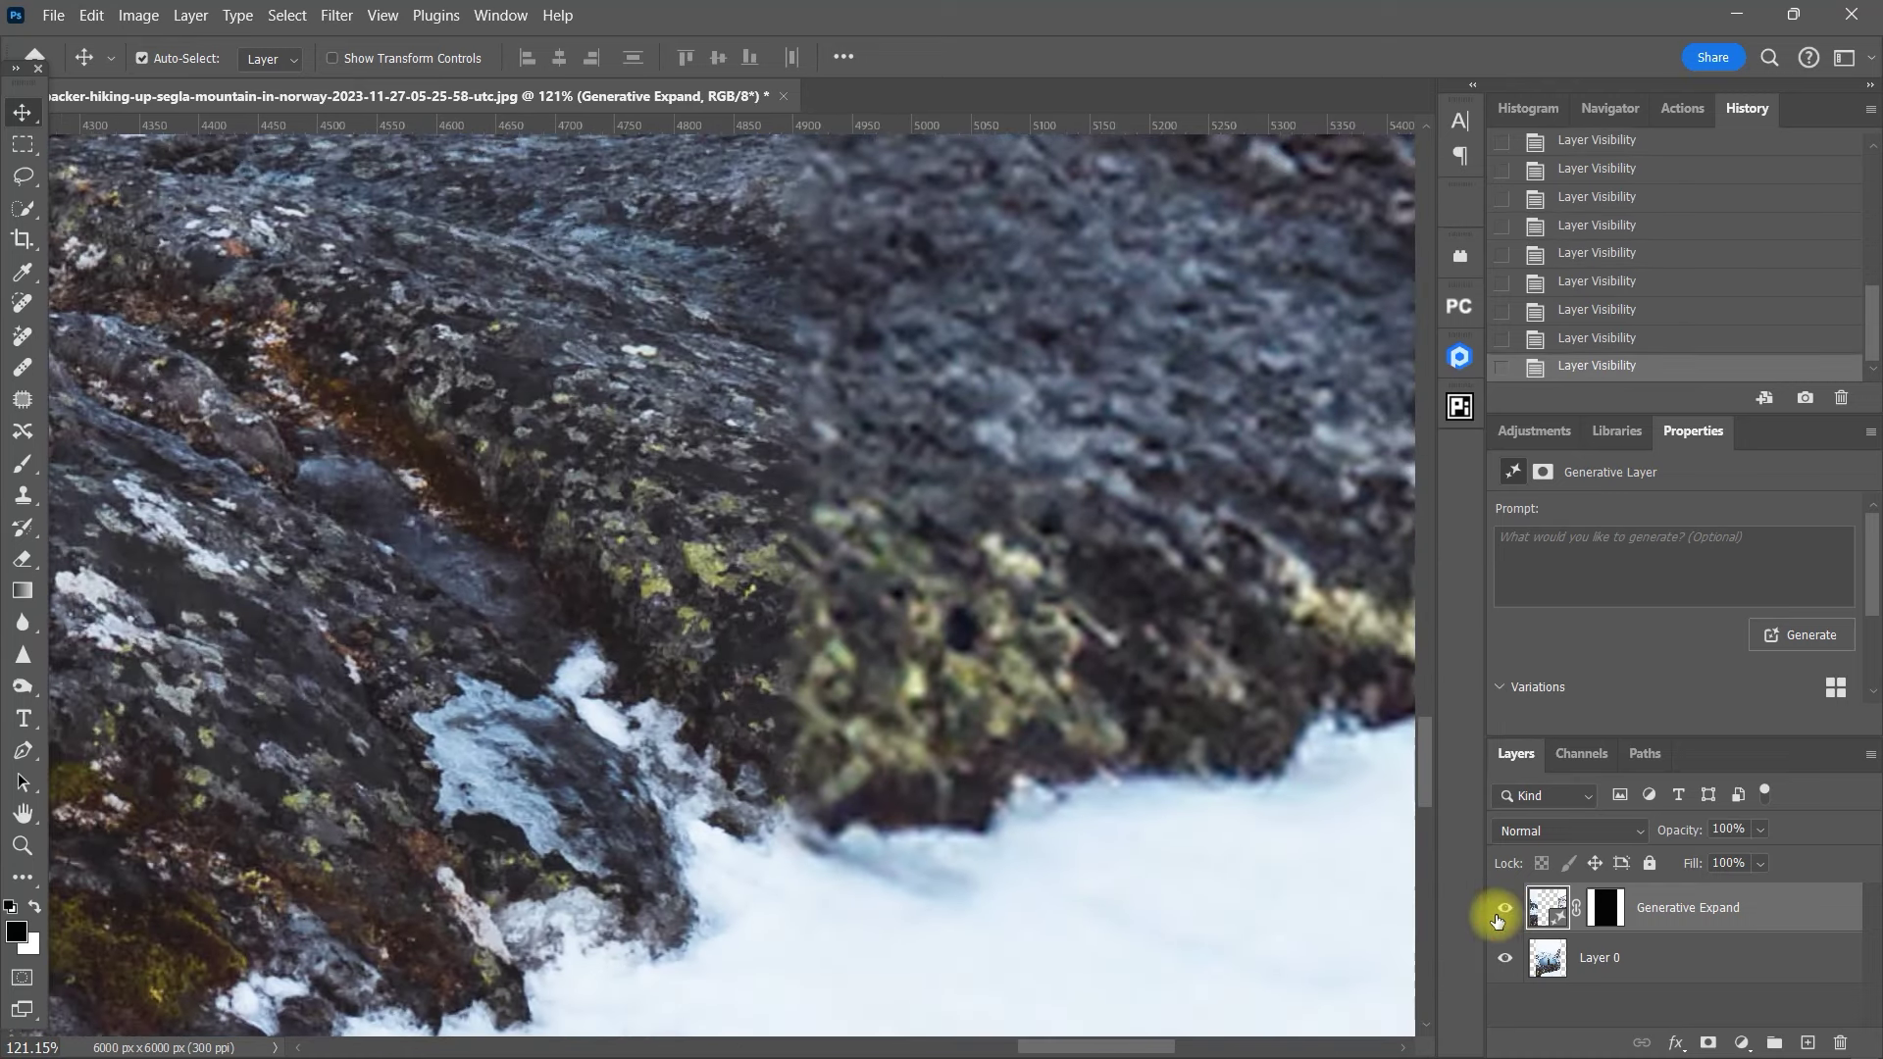
click(1498, 919)
click(1498, 920)
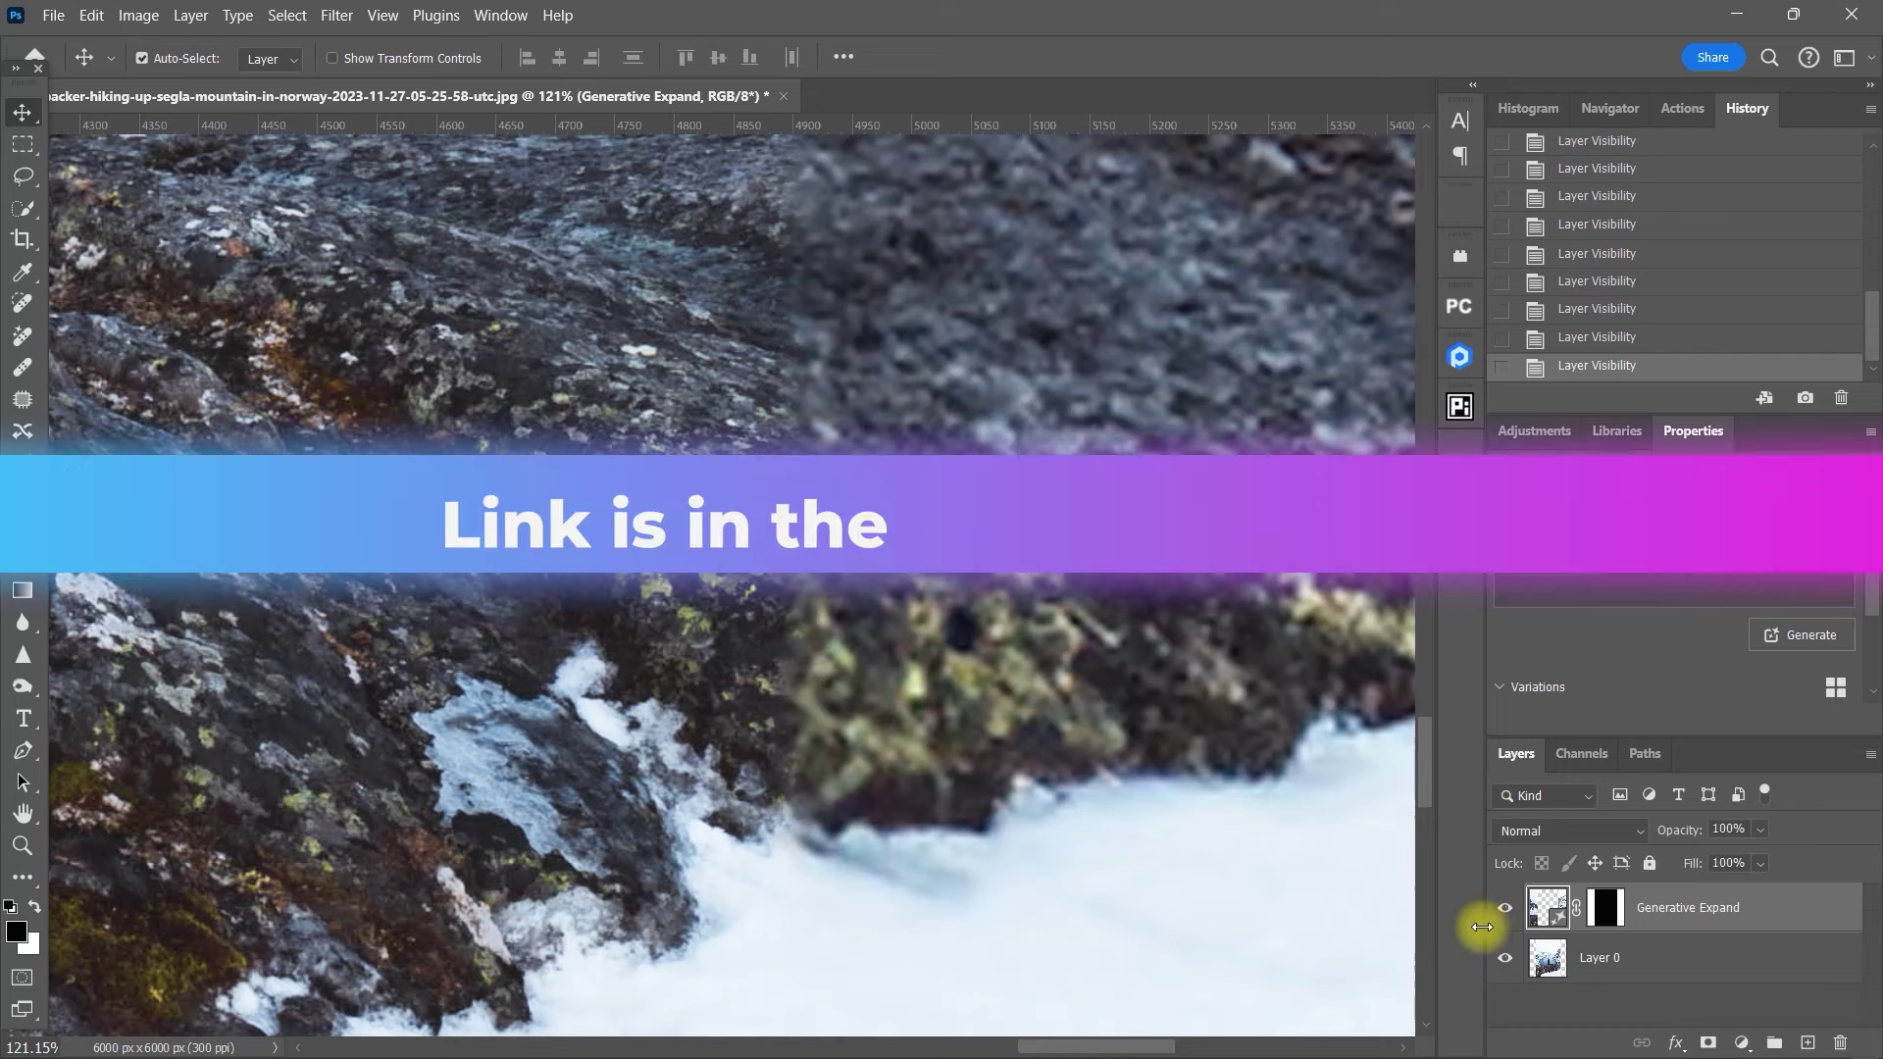
- Widen the countryside photo to 7129×3623 px with Generative Expand, then hide the new layer to compare
key(ctrl+0)
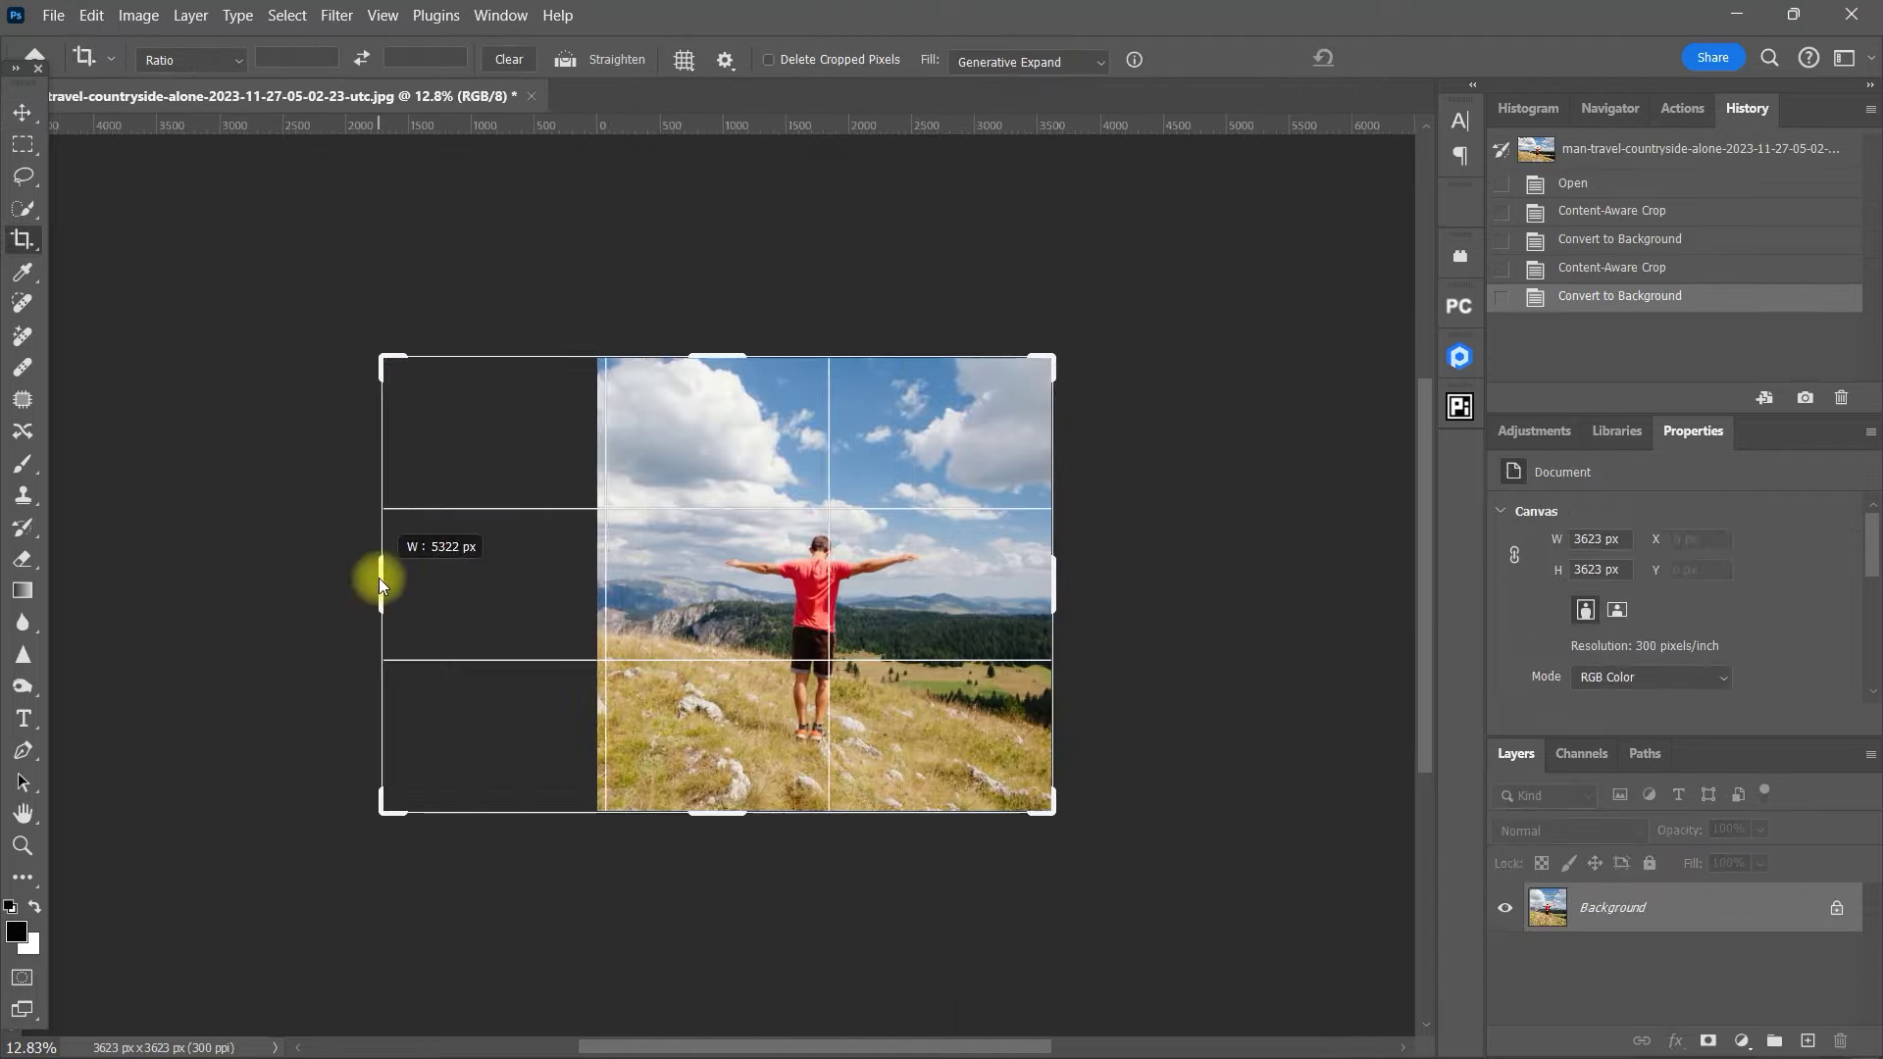
drag(379, 580, 265, 579)
drag(945, 580, 1167, 579)
key(Return)
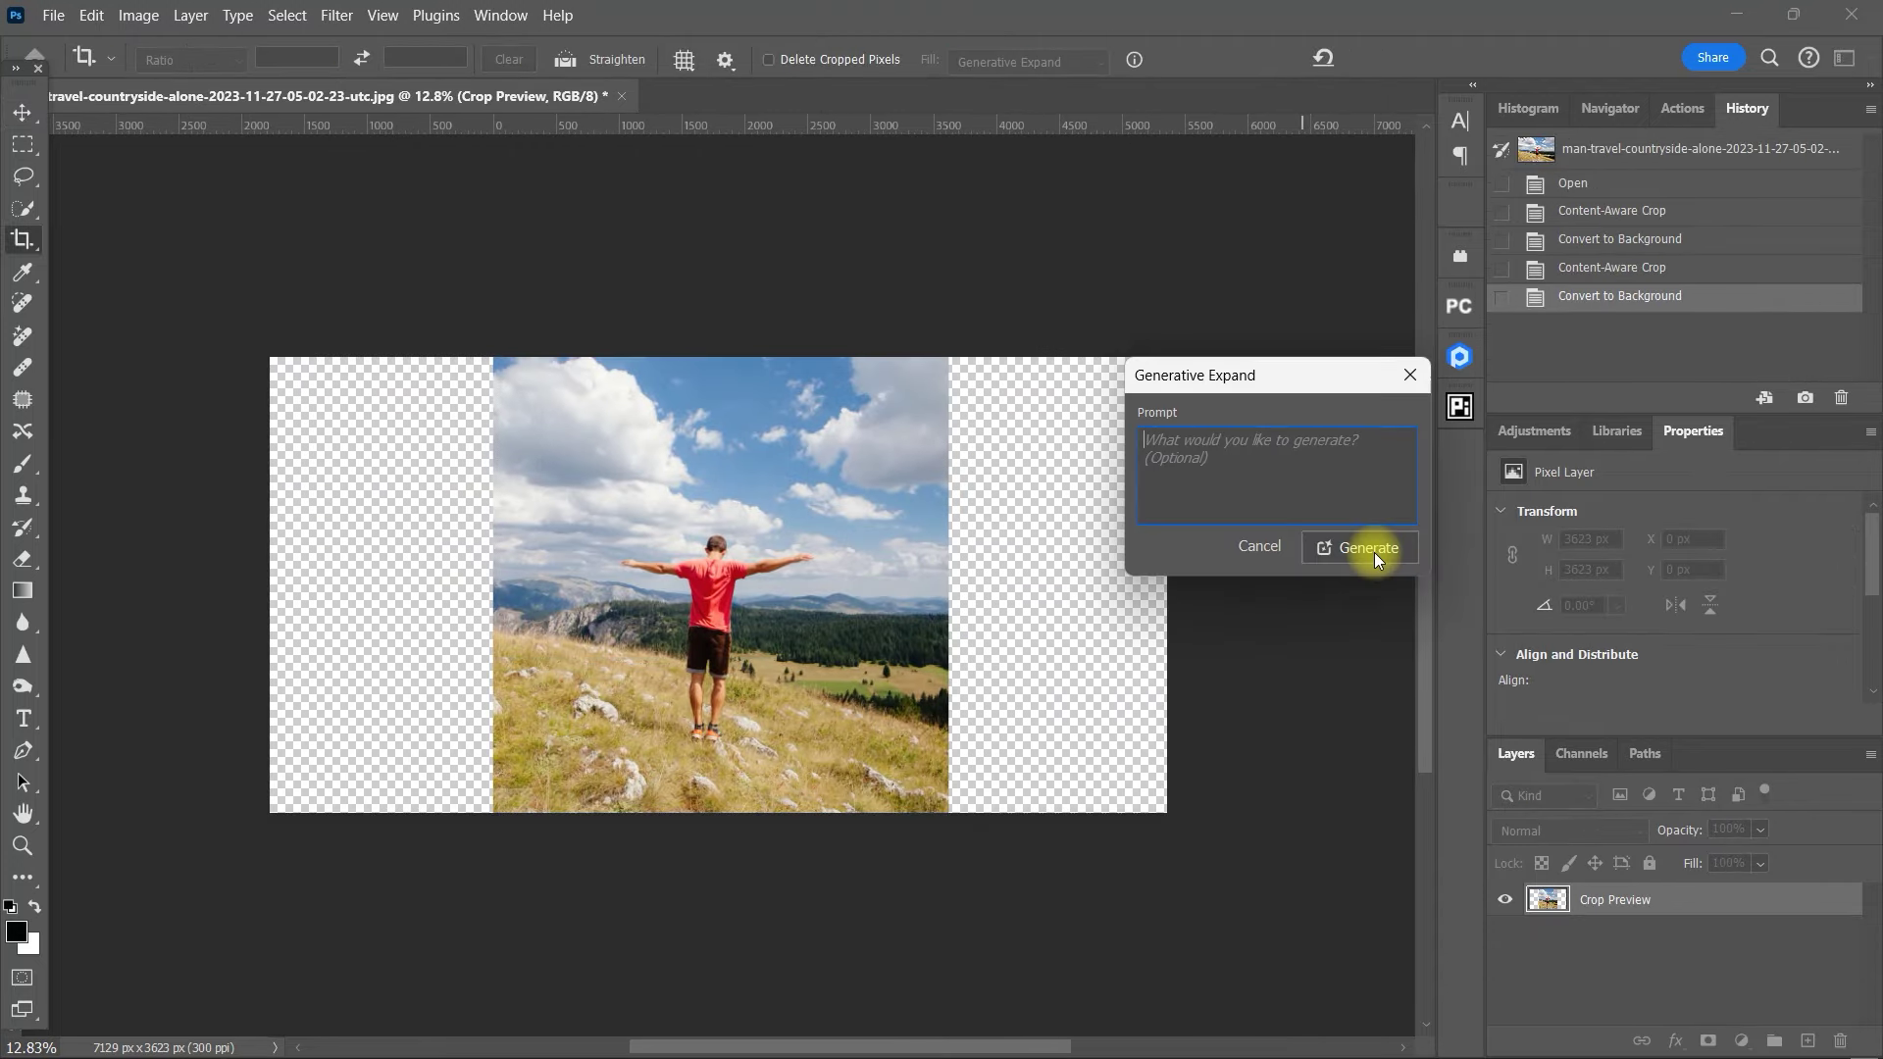
click(1374, 551)
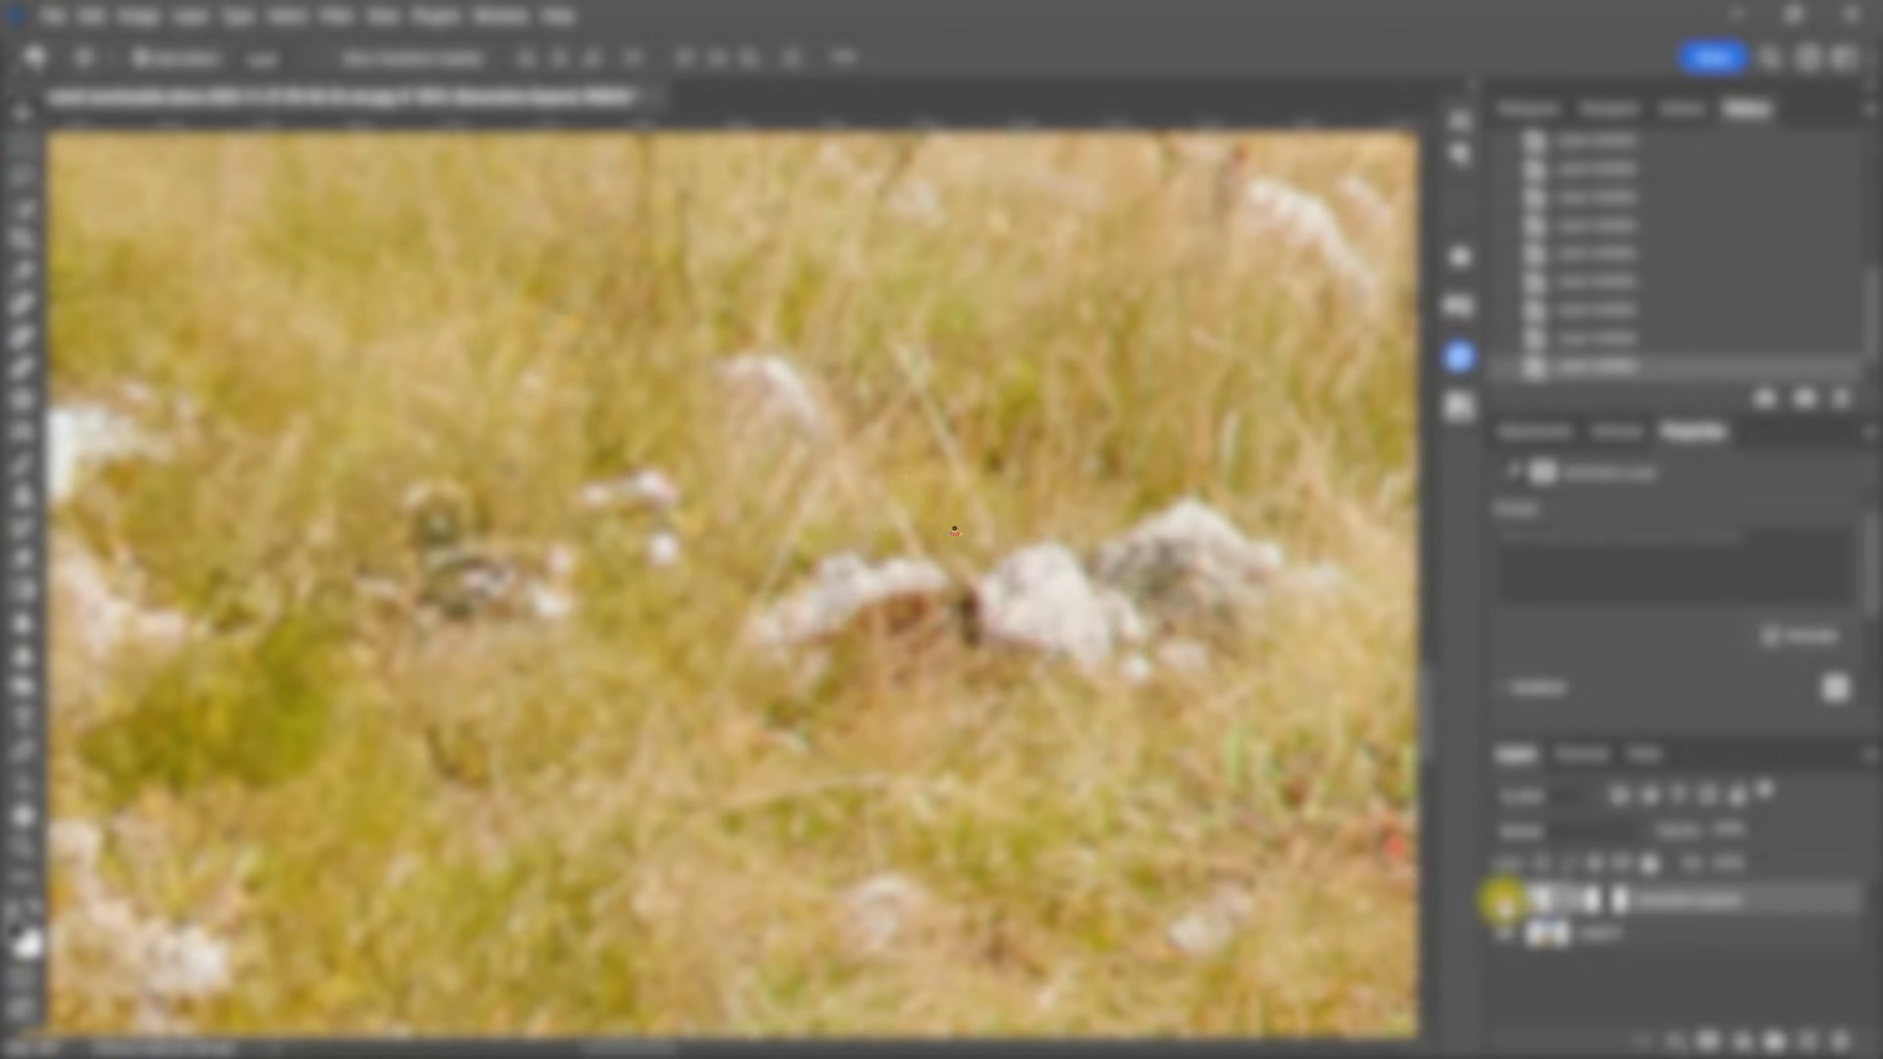
click(1505, 899)
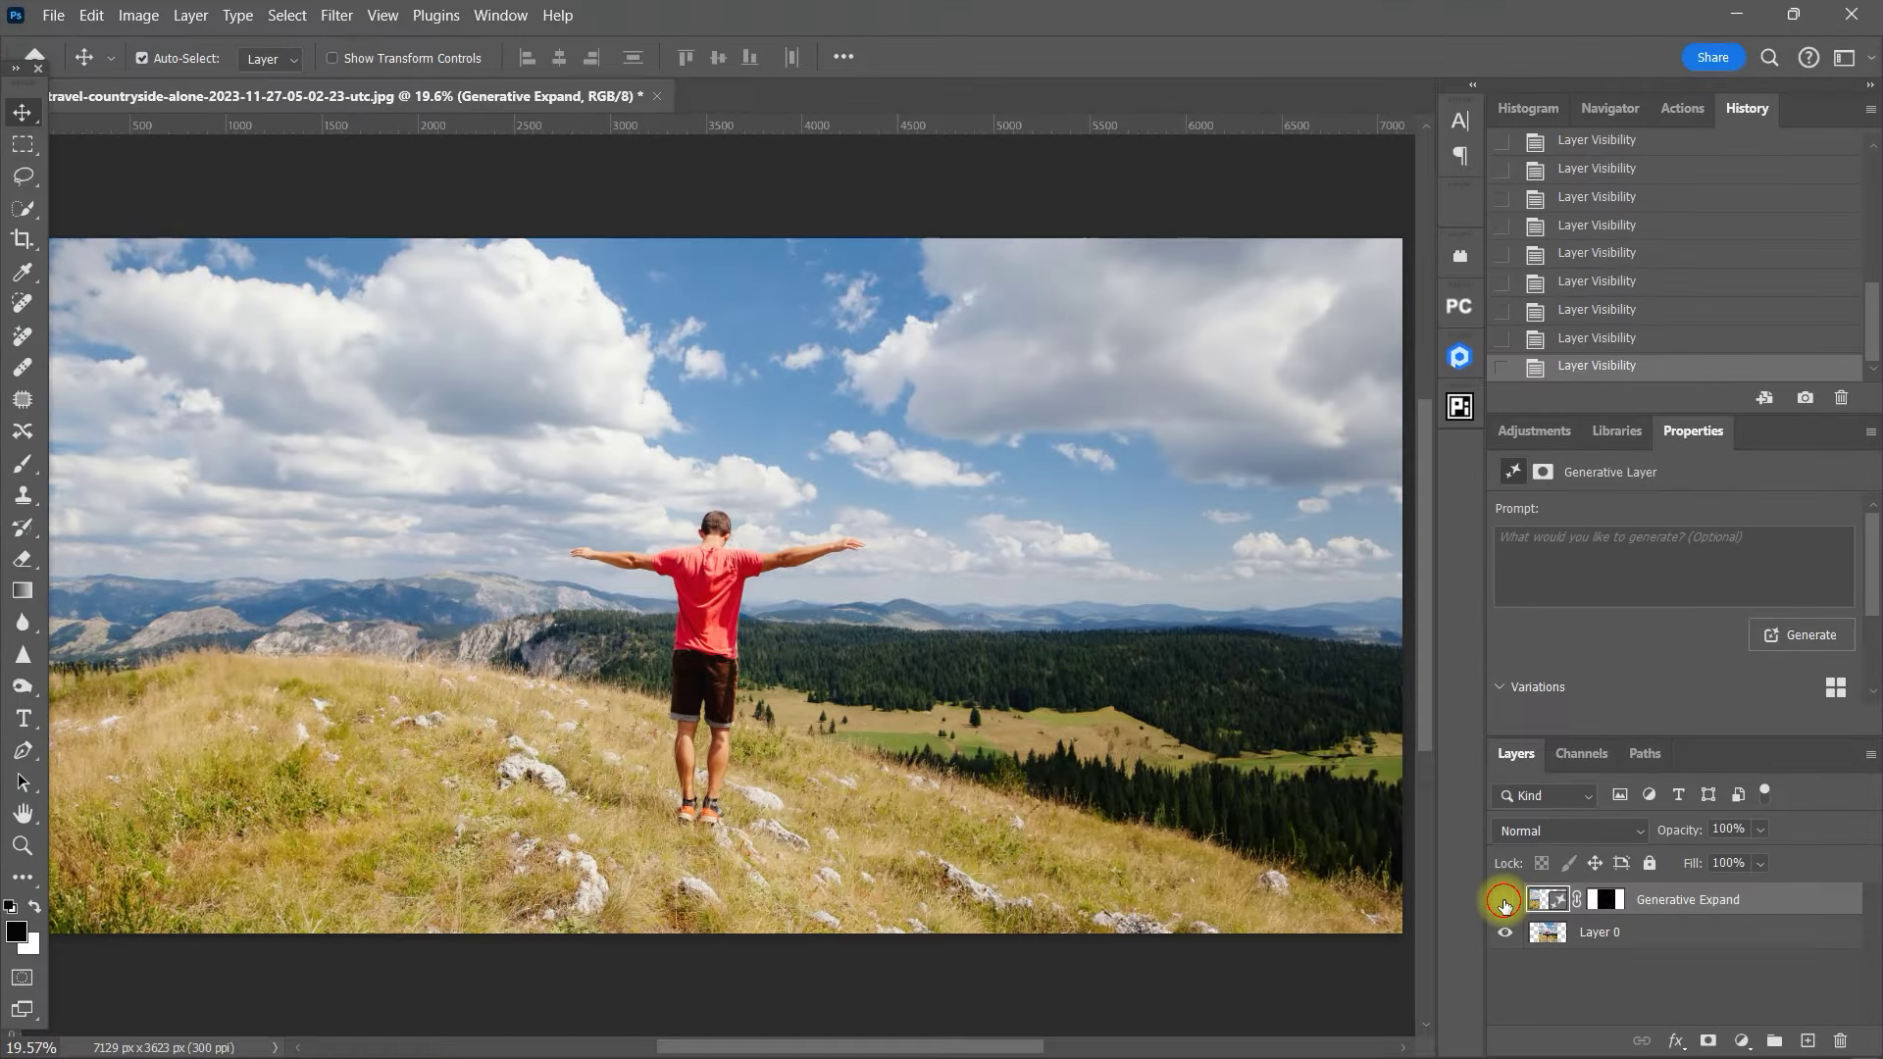